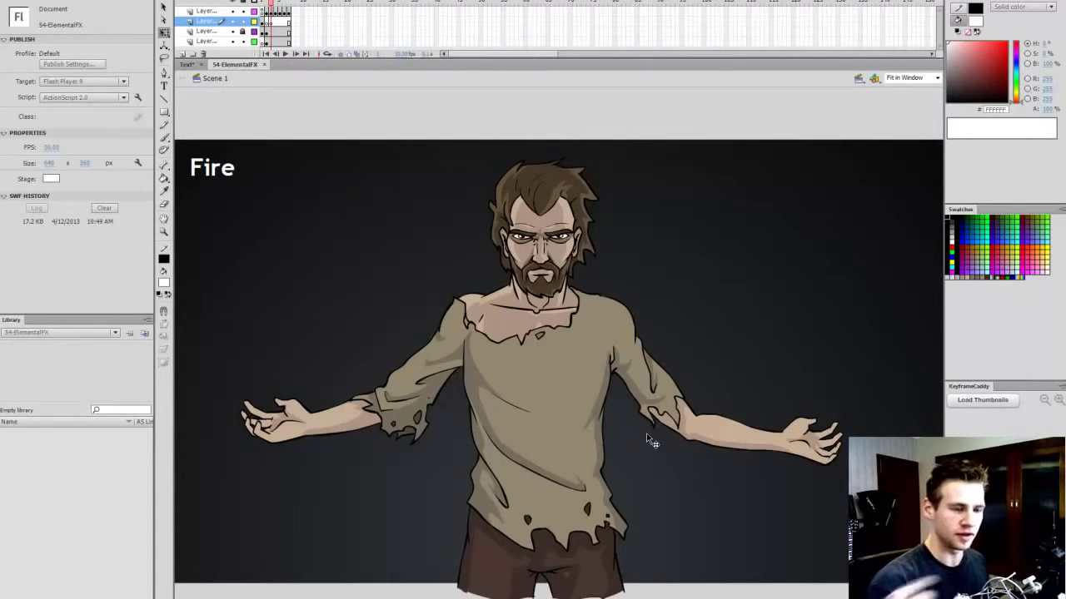
{"action": "key", "text": "z"}
{"action": "left_click", "coordinate": [564, 335]}
{"action": "key", "text": "q"}
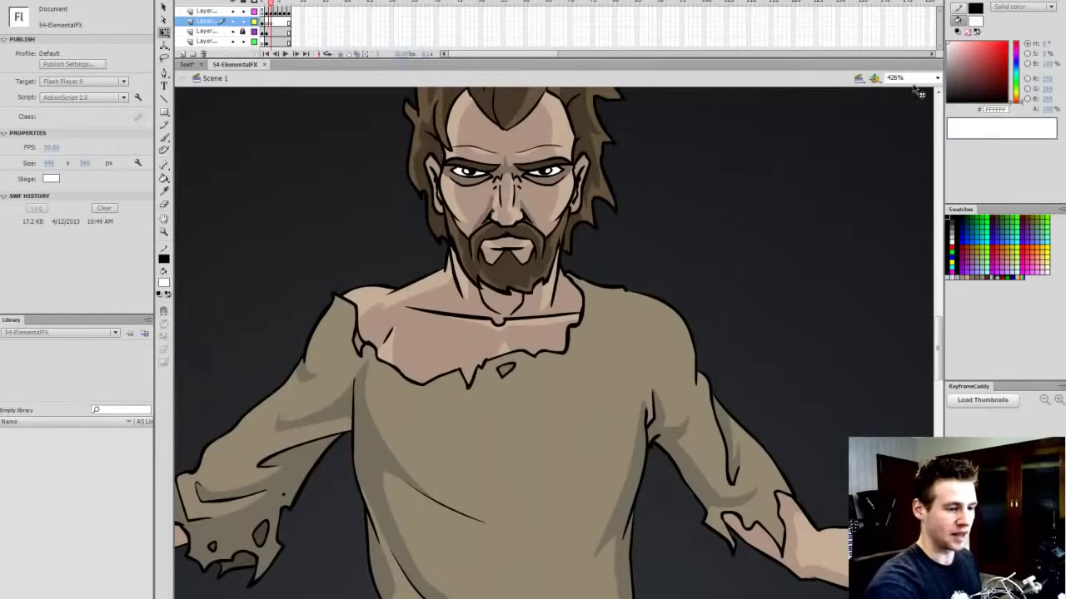
{"action": "left_click", "coordinate": [936, 79]}
{"action": "left_click", "coordinate": [930, 87]}
Step: Copy the character artwork in place onto the layer above and fill the whole copy with solid red FF0000
{"action": "left_click", "coordinate": [267, 33]}
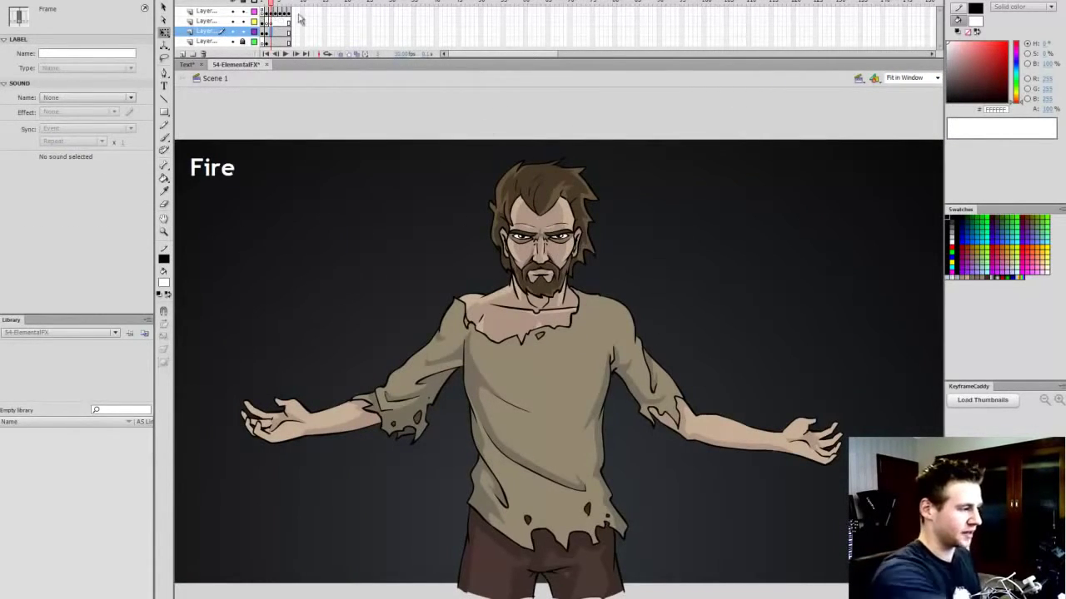
{"action": "left_click", "coordinate": [282, 31]}
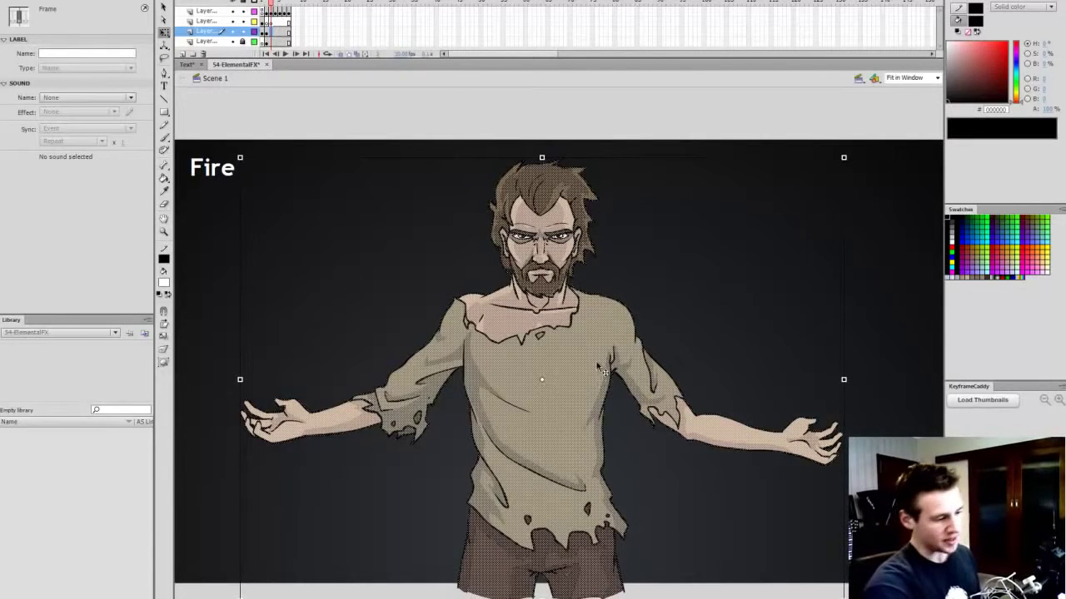
{"action": "left_click", "coordinate": [273, 21]}
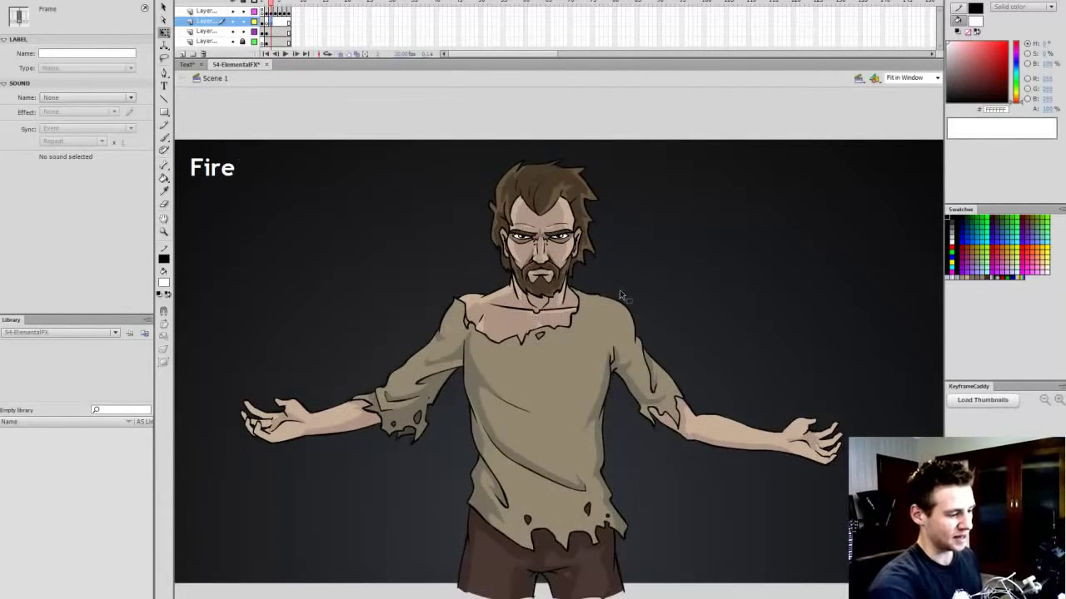
{"action": "left_click", "coordinate": [620, 295]}
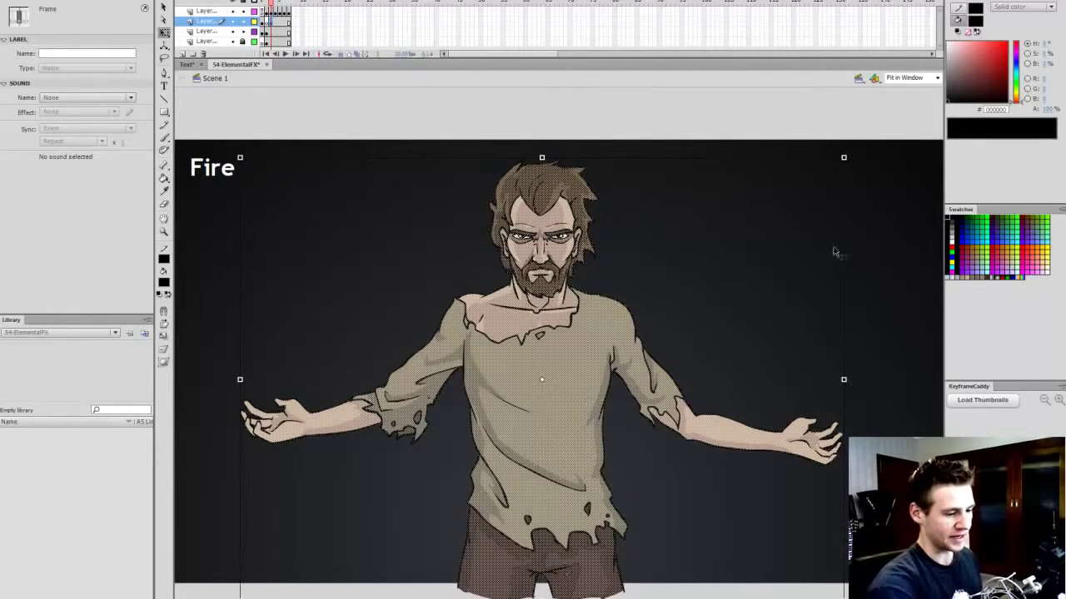
{"action": "left_click", "coordinate": [952, 247]}
{"action": "left_click", "coordinate": [635, 166]}
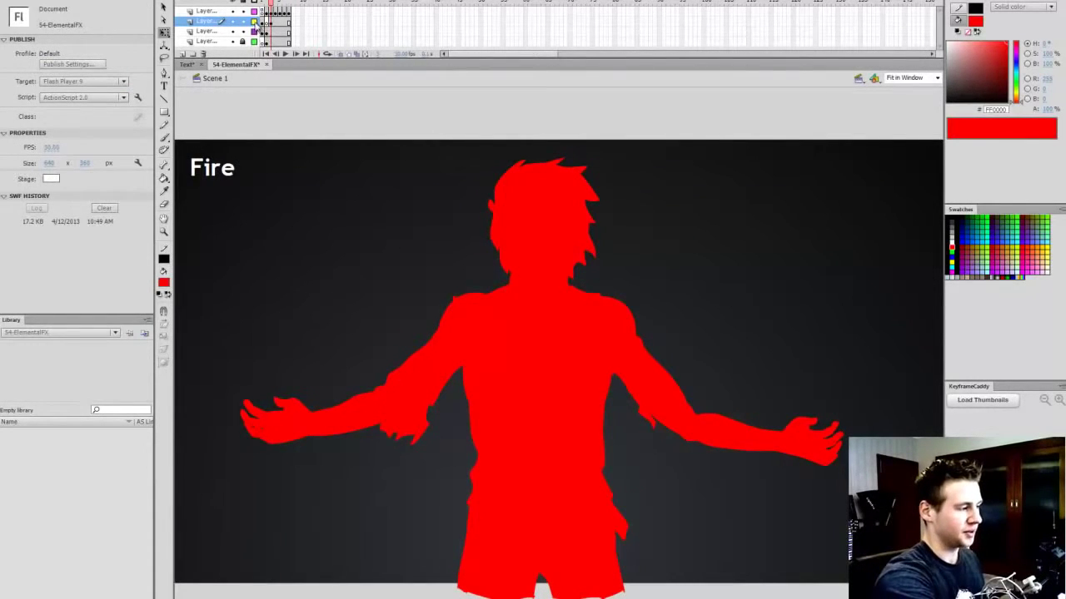
Step: Display the red silhouette's layer as outlines and lock the original character layer beneath it
{"action": "left_click", "coordinate": [254, 21]}
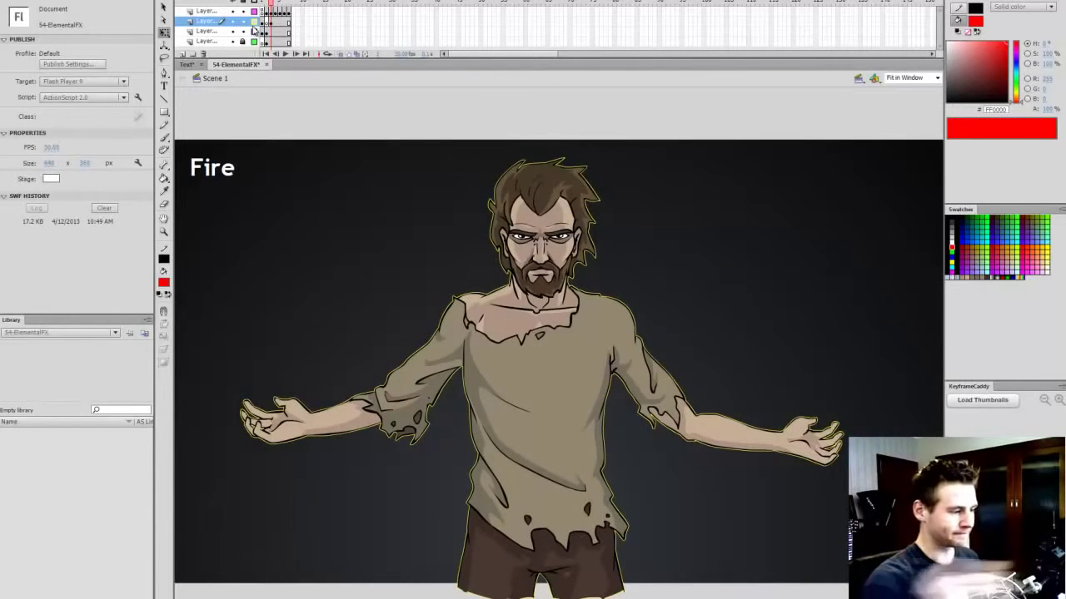
{"action": "left_click", "coordinate": [254, 21]}
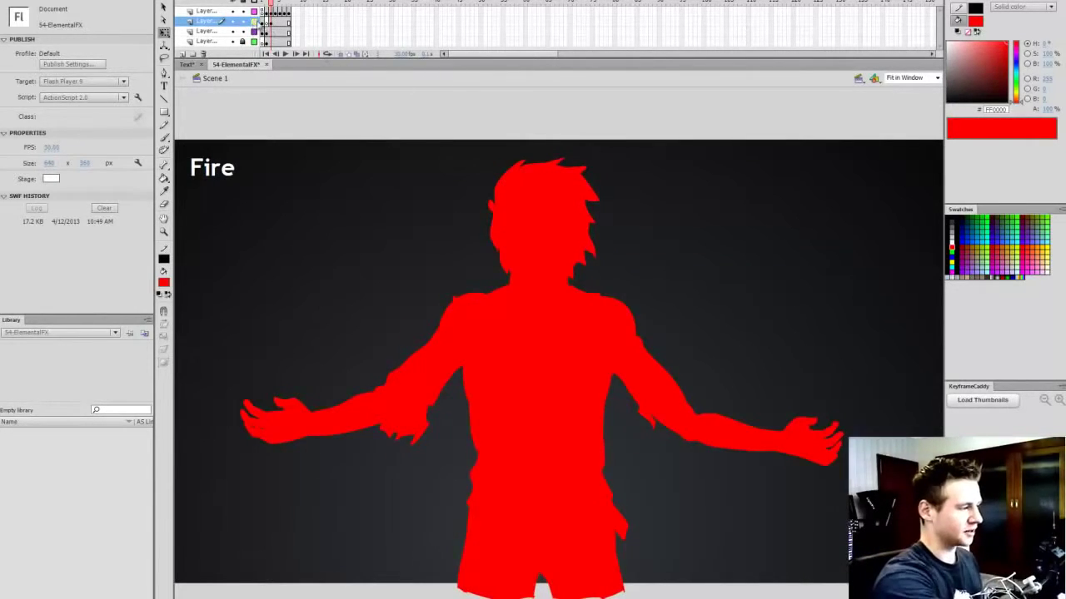
{"action": "left_click", "coordinate": [254, 21]}
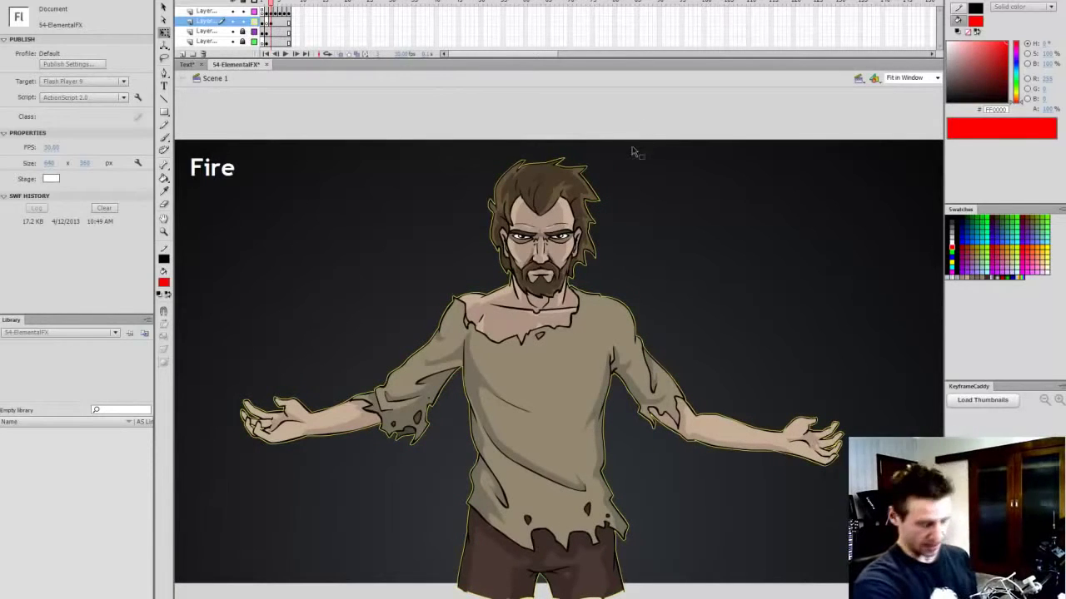
Step: Lasso and cut away the silhouette's inner areas over half of the face, chest, shoulder and arm, leaving a rim along the edge
{"action": "key", "text": "l"}
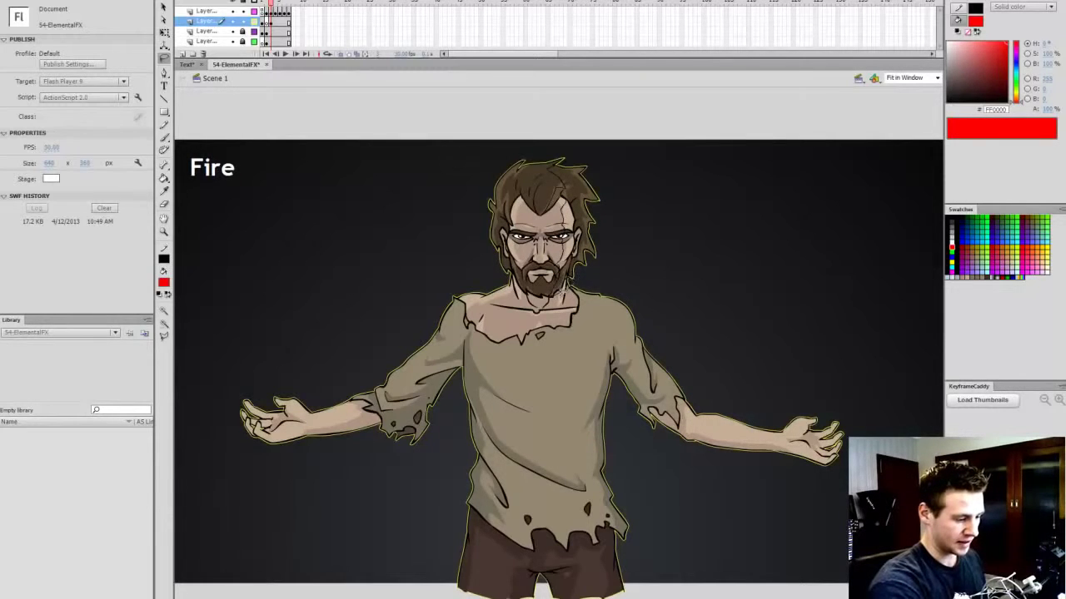
{"action": "mouse_move", "coordinate": [547, 291]}
{"action": "left_mouse_down"}
{"action": "mouse_move", "coordinate": [541, 138]}
{"action": "mouse_move", "coordinate": [563, 160]}
{"action": "left_mouse_up"}
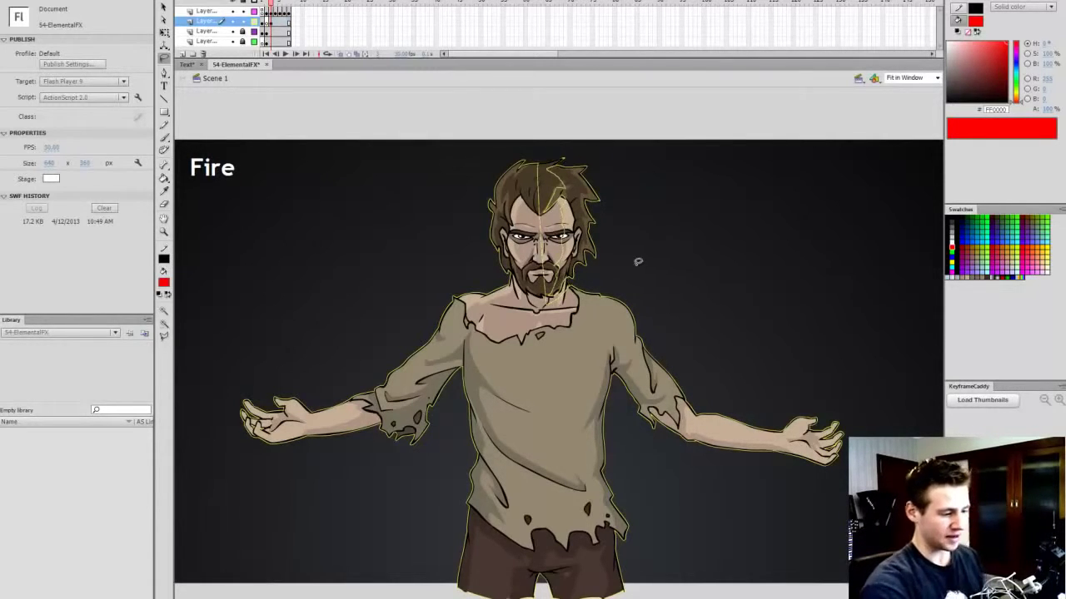
{"action": "key", "text": "z"}
{"action": "left_click", "coordinate": [598, 339]}
{"action": "key", "text": "l"}
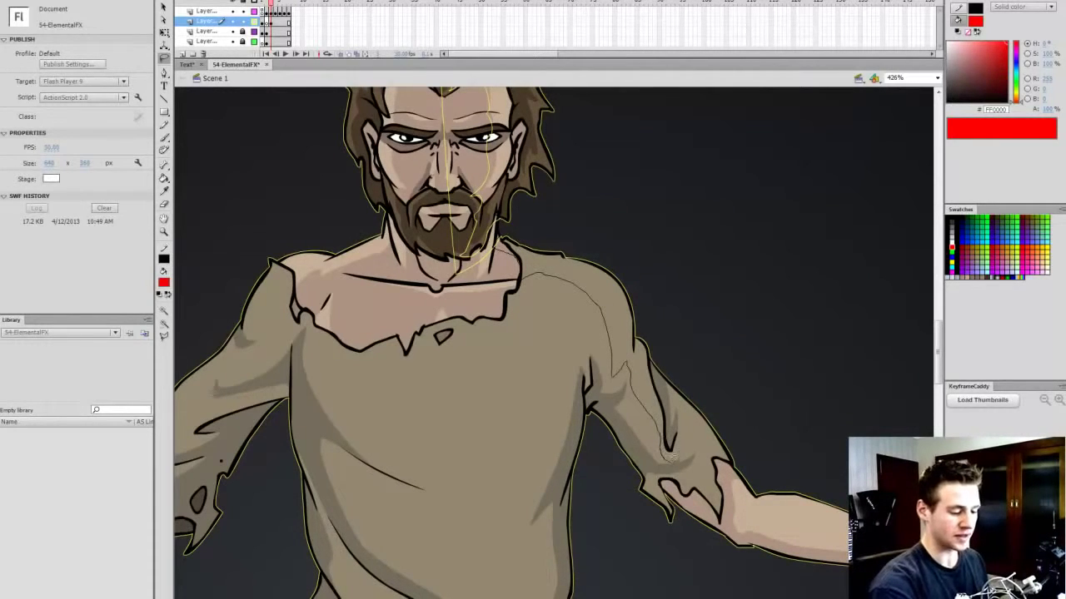
{"action": "mouse_move", "coordinate": [671, 456]}
{"action": "left_mouse_down"}
{"action": "mouse_move", "coordinate": [681, 415]}
{"action": "mouse_move", "coordinate": [738, 503]}
{"action": "mouse_move", "coordinate": [849, 523]}
{"action": "mouse_move", "coordinate": [858, 470]}
{"action": "left_mouse_up"}
{"action": "mouse_move", "coordinate": [652, 545]}
{"action": "left_mouse_down"}
{"action": "mouse_move", "coordinate": [592, 432]}
{"action": "mouse_move", "coordinate": [582, 333]}
{"action": "mouse_move", "coordinate": [551, 309]}
{"action": "mouse_move", "coordinate": [541, 443]}
{"action": "mouse_move", "coordinate": [494, 522]}
{"action": "mouse_move", "coordinate": [463, 464]}
{"action": "mouse_move", "coordinate": [443, 333]}
{"action": "mouse_move", "coordinate": [458, 258]}
{"action": "left_mouse_up"}
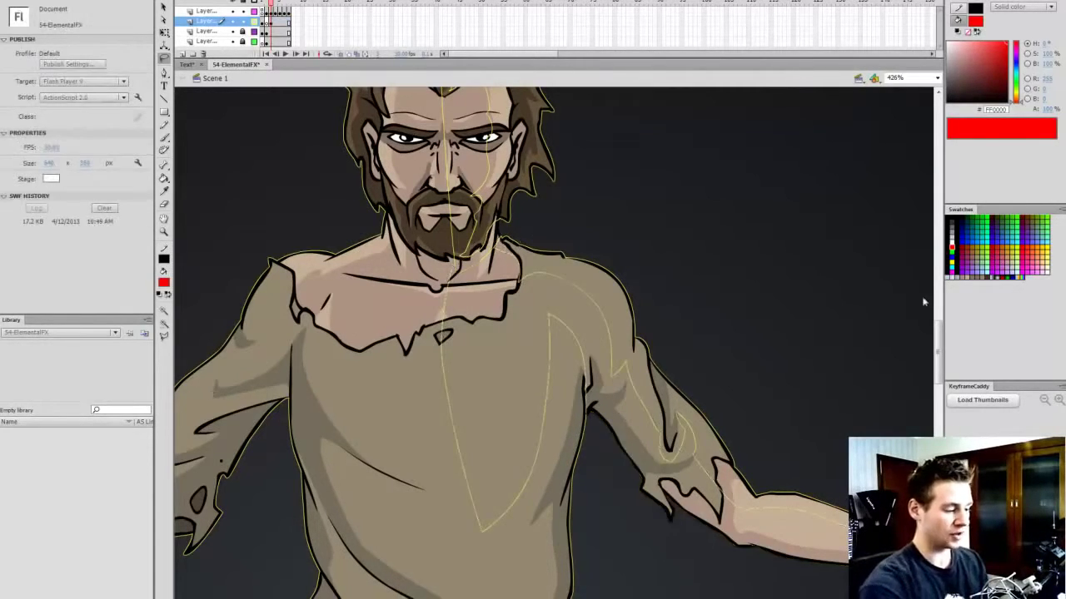
Step: Continue the lasso cut down the same side of the lower torso and shorts, removing the inner area
{"action": "scroll", "coordinate": [928, 312], "scroll_direction": "down", "scroll_amount": 1}
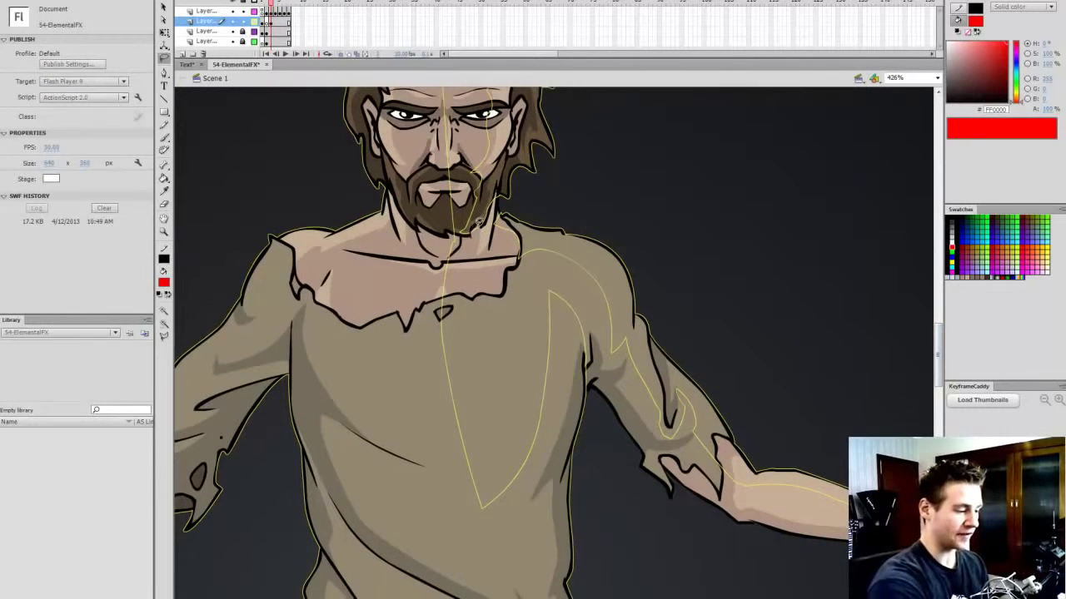
{"action": "scroll", "coordinate": [938, 365], "scroll_direction": "down", "scroll_amount": 2}
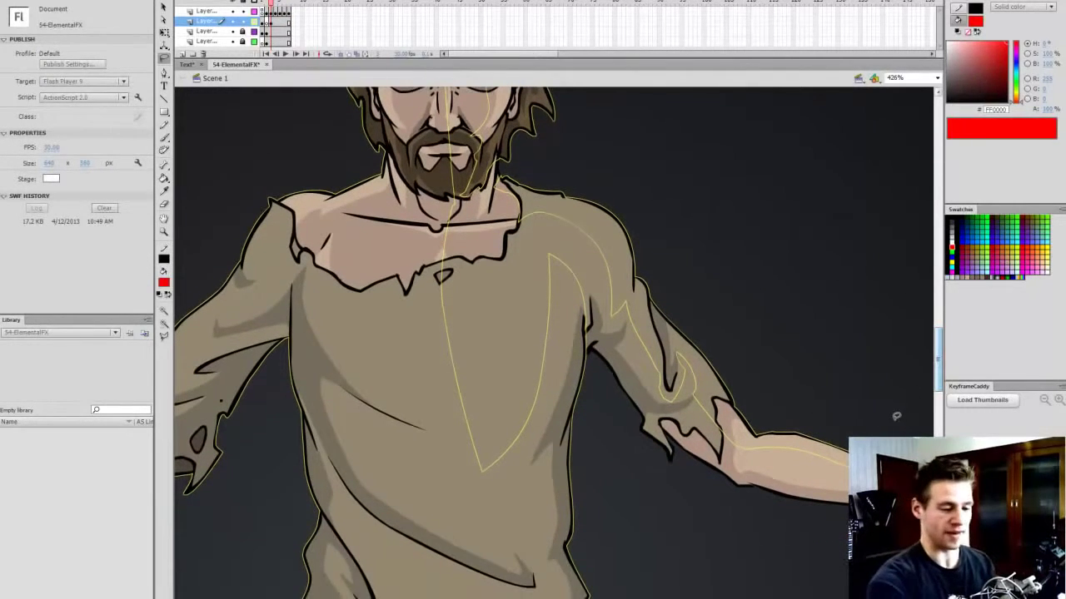
{"action": "scroll", "coordinate": [939, 382], "scroll_direction": "down", "scroll_amount": 1}
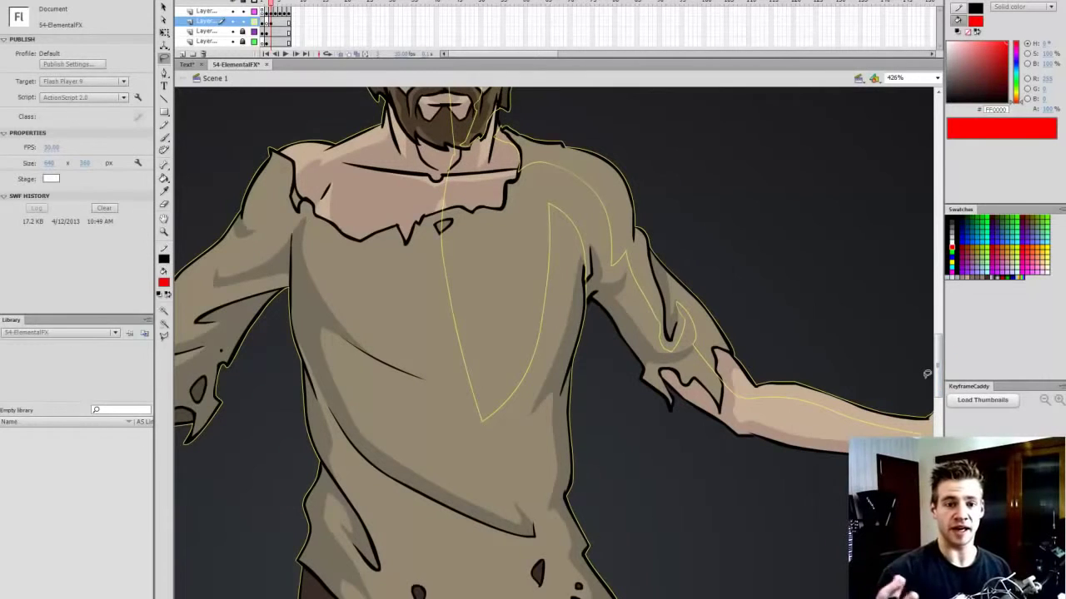
{"action": "scroll", "coordinate": [930, 366], "scroll_direction": "down", "scroll_amount": 3}
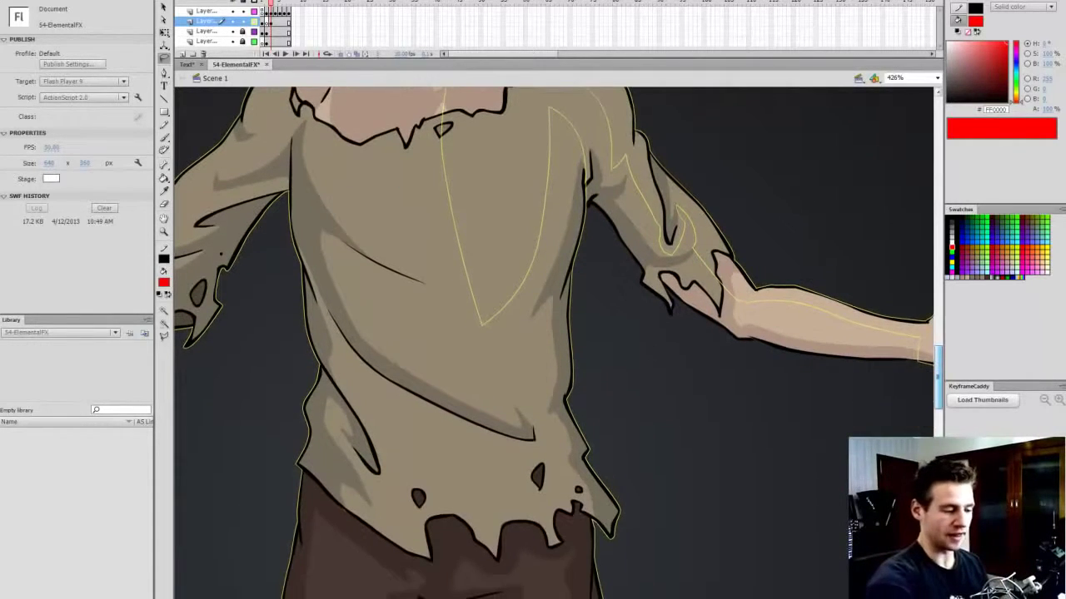
{"action": "mouse_move", "coordinate": [527, 263]}
{"action": "left_mouse_down"}
{"action": "mouse_move", "coordinate": [511, 352]}
{"action": "mouse_move", "coordinate": [520, 334]}
{"action": "mouse_move", "coordinate": [536, 435]}
{"action": "mouse_move", "coordinate": [475, 421]}
{"action": "mouse_move", "coordinate": [503, 448]}
{"action": "left_mouse_up"}
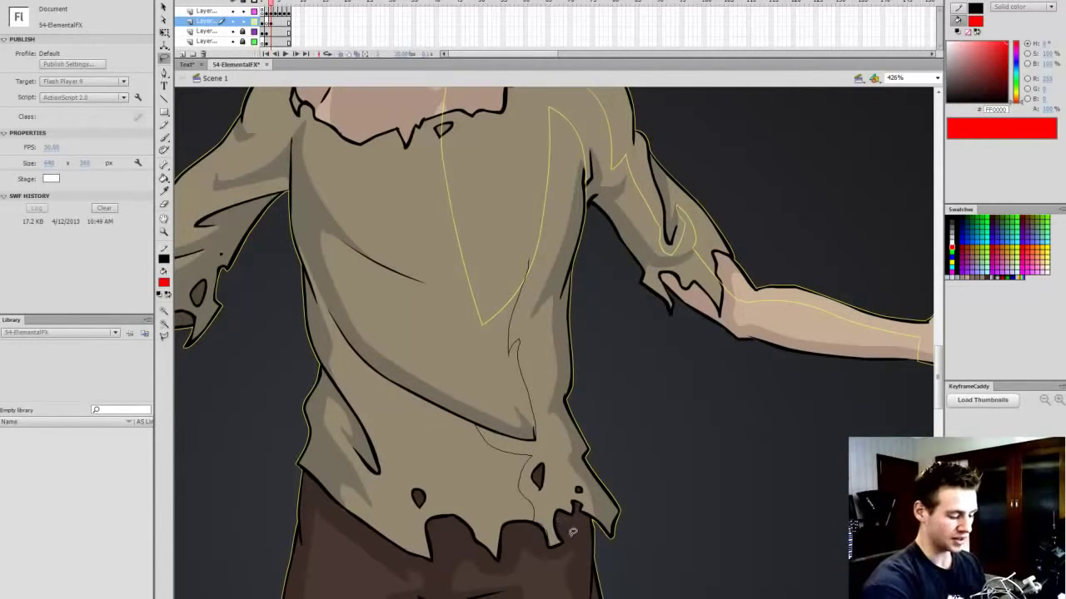
{"action": "left_click_drag", "start_coordinate": [475, 498], "coordinate": [463, 231]}
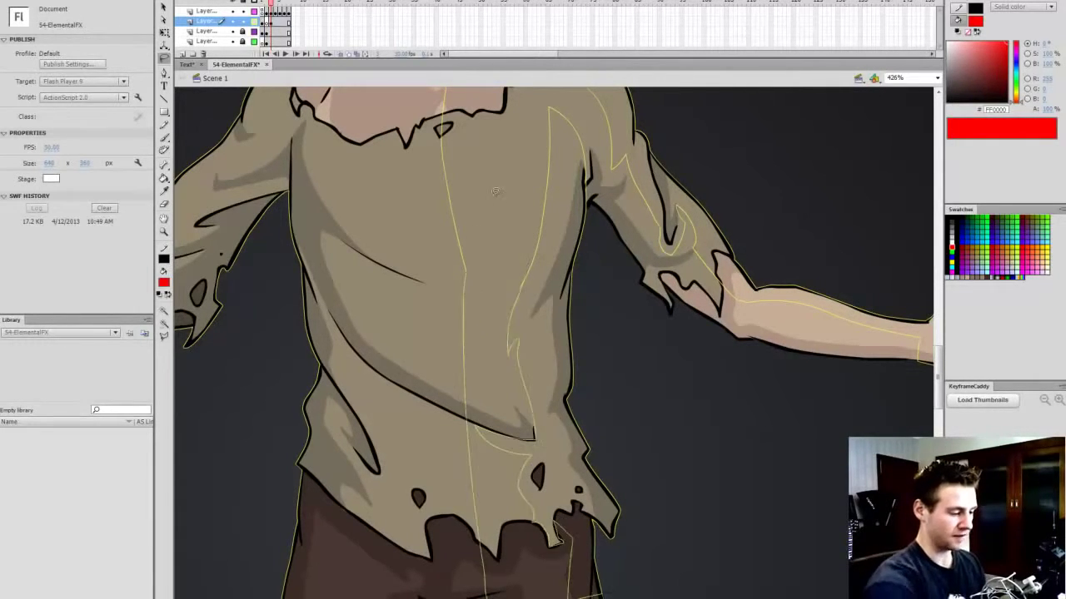
{"action": "left_click_drag", "start_coordinate": [938, 364], "coordinate": [938, 383]}
{"action": "mouse_move", "coordinate": [614, 448]}
{"action": "left_mouse_down"}
{"action": "mouse_move", "coordinate": [511, 512]}
{"action": "mouse_move", "coordinate": [496, 405]}
{"action": "left_mouse_up"}
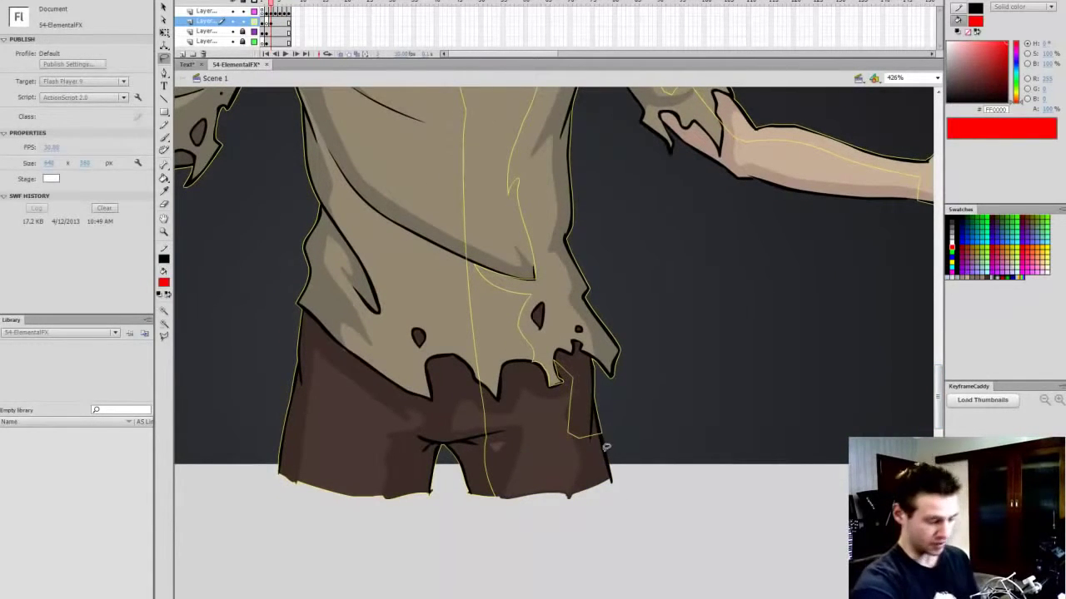
Step: Repaint the missing rim section on the shorts' outer lower leg with a red brush outline and fill it
{"action": "key", "text": "b"}
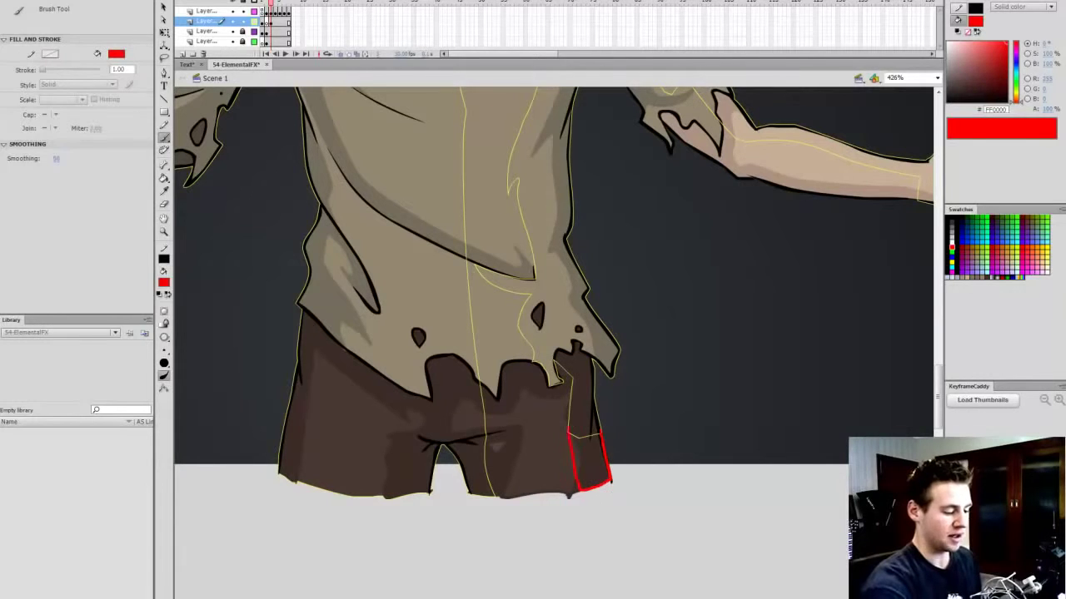
{"action": "key", "text": "k"}
{"action": "left_click", "coordinate": [593, 459]}
{"action": "key", "text": "b"}
Step: Lasso away the silhouette's remaining inner areas across the other half of the body, then turn off the layer's outline display
{"action": "left_click_drag", "start_coordinate": [938, 405], "coordinate": [939, 338]}
{"action": "key", "text": "l"}
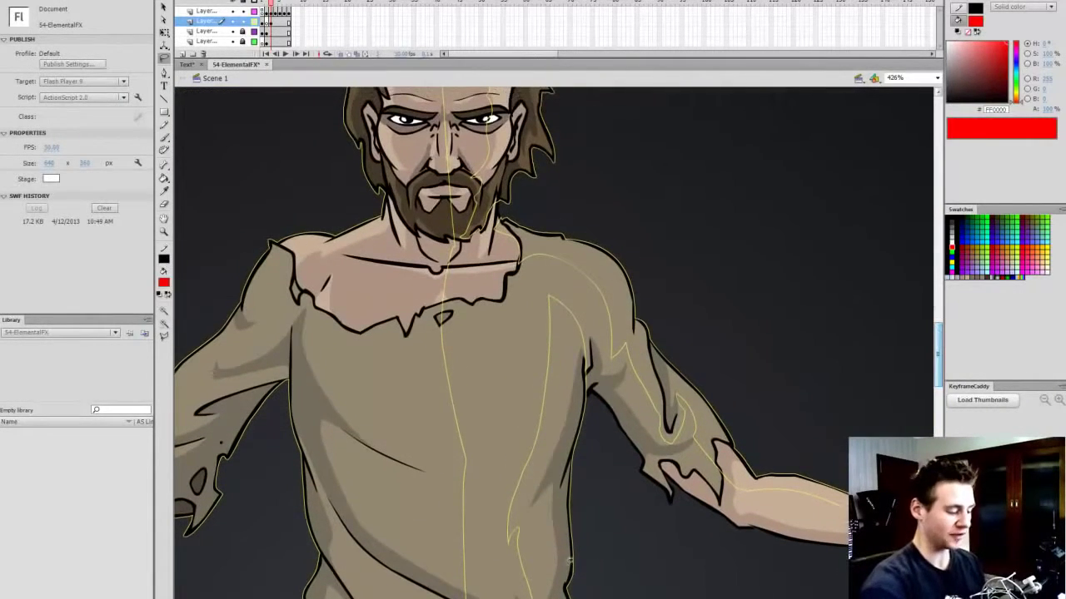
{"action": "left_click_drag", "start_coordinate": [569, 598], "coordinate": [552, 598]}
{"action": "left_click_drag", "start_coordinate": [940, 350], "coordinate": [939, 328]}
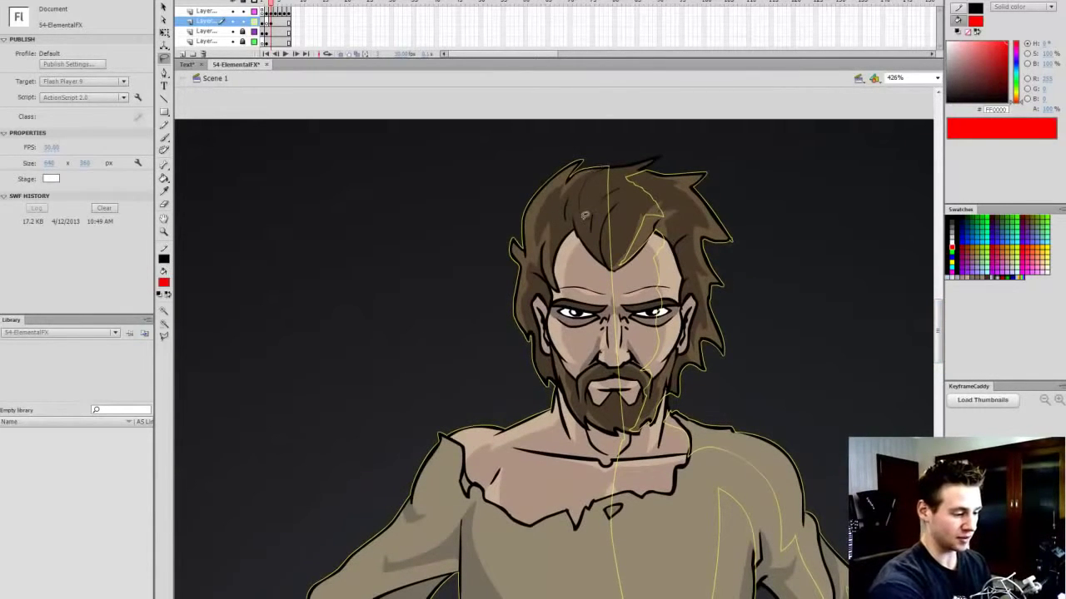
{"action": "left_click", "coordinate": [629, 157]}
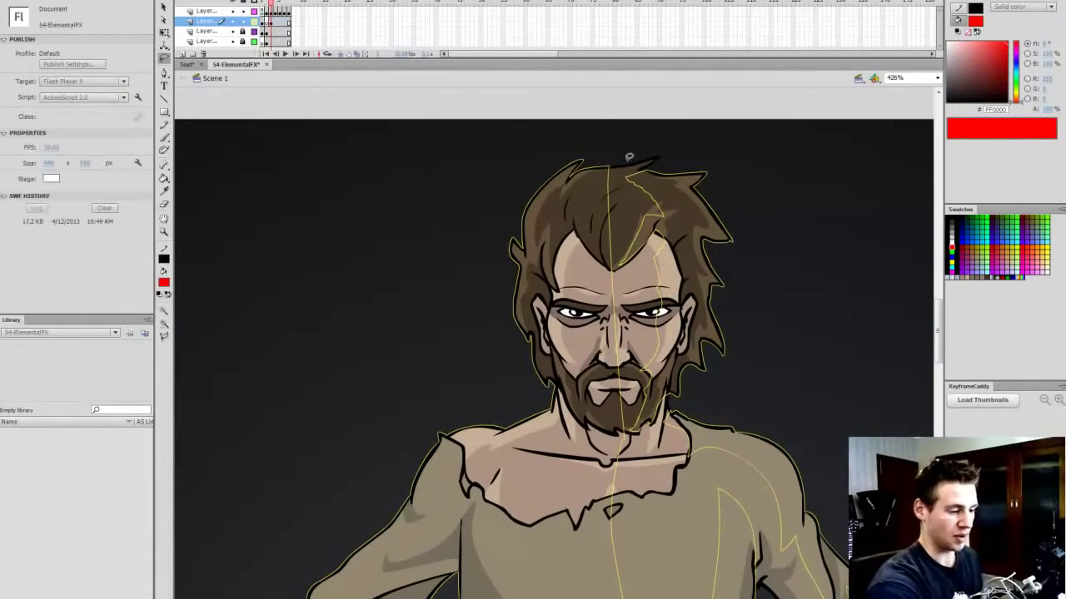
{"action": "left_click", "coordinate": [937, 78]}
{"action": "left_click", "coordinate": [922, 89]}
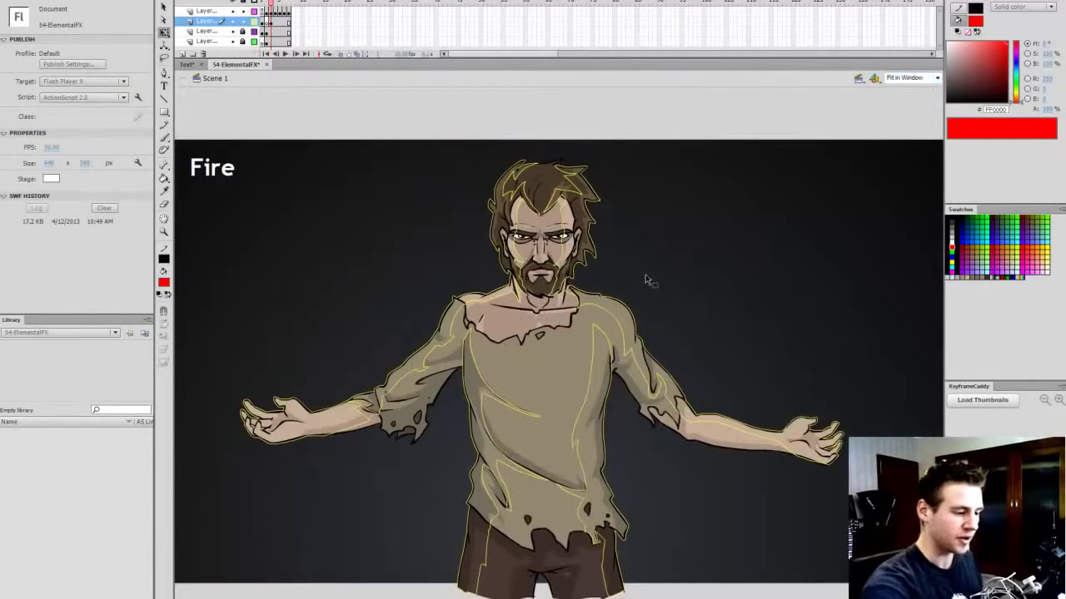
{"action": "key", "text": "q"}
{"action": "left_click", "coordinate": [254, 21]}
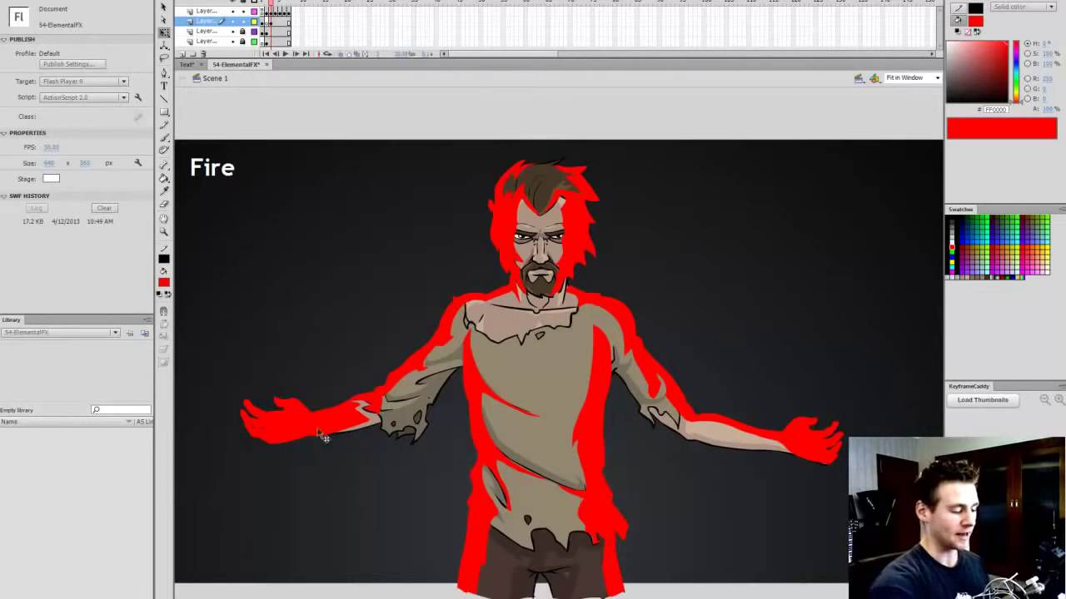
Step: Widen the red rim along the forearm beside the right-hand side hand using the Brush tool
{"action": "key", "text": "b"}
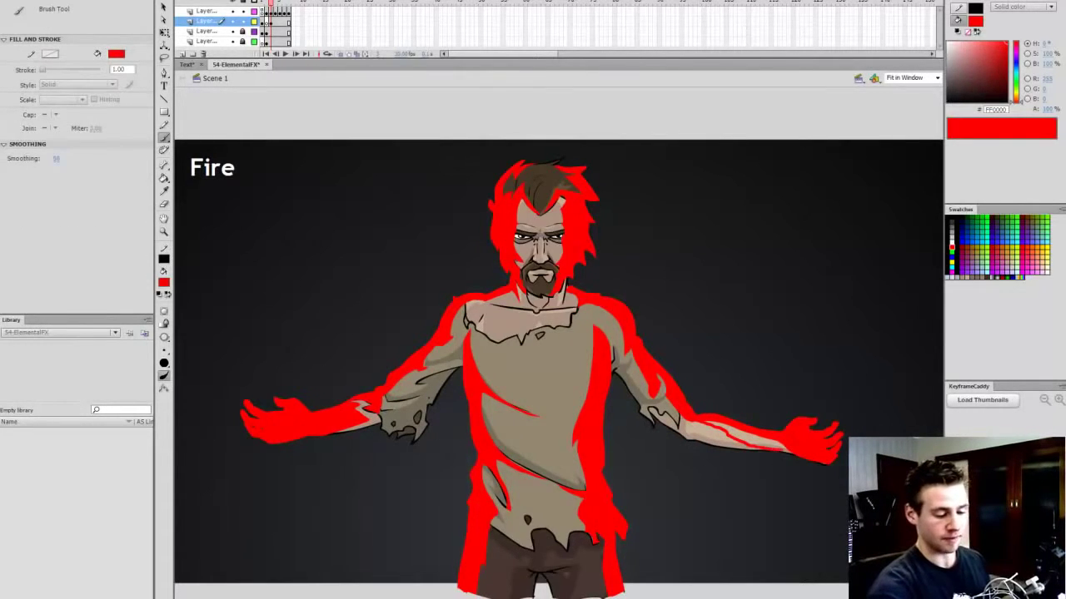
{"action": "mouse_move", "coordinate": [800, 453]}
{"action": "left_mouse_down"}
{"action": "mouse_move", "coordinate": [704, 426]}
{"action": "mouse_move", "coordinate": [792, 452]}
{"action": "left_mouse_up"}
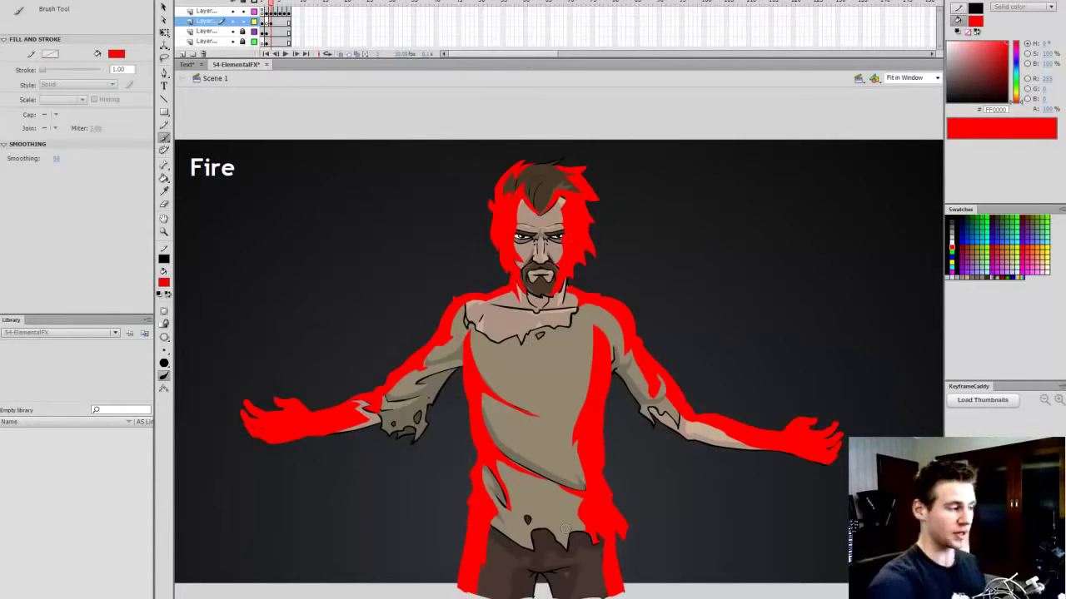
{"action": "left_click", "coordinate": [254, 21]}
{"action": "left_click", "coordinate": [254, 20]}
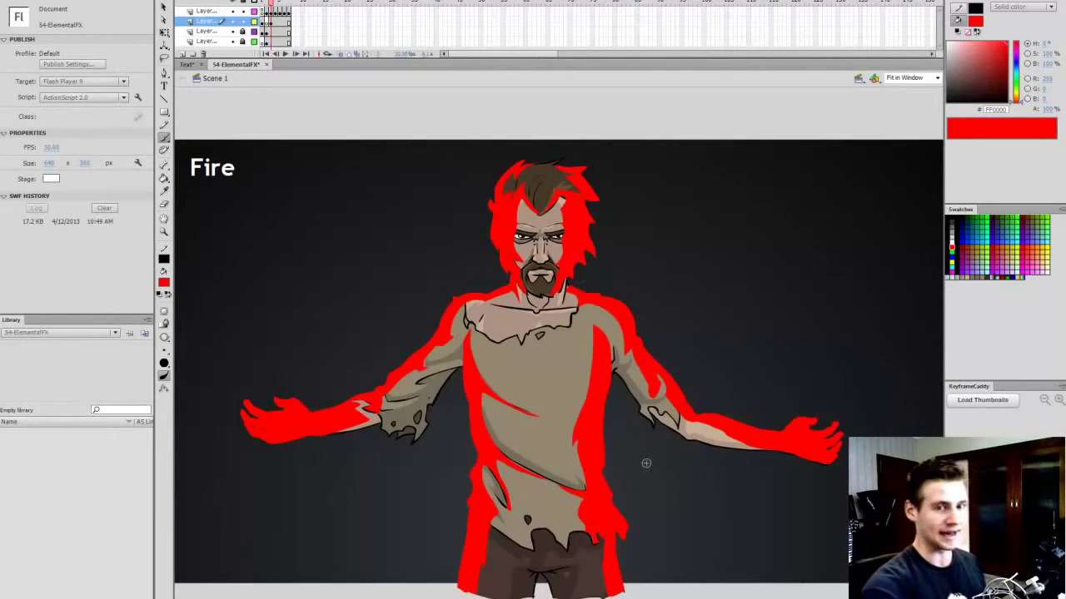
Step: Fill the red rim shape on the right side of the head with the white-to-black linear gradient and select it
{"action": "left_click", "coordinate": [164, 177]}
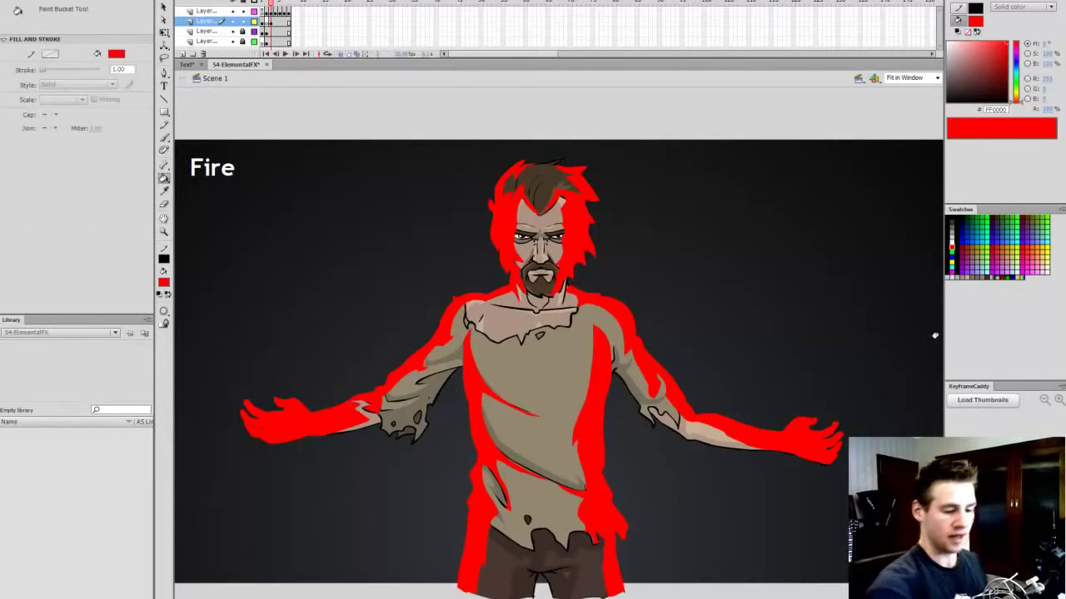
{"action": "left_click", "coordinate": [972, 278]}
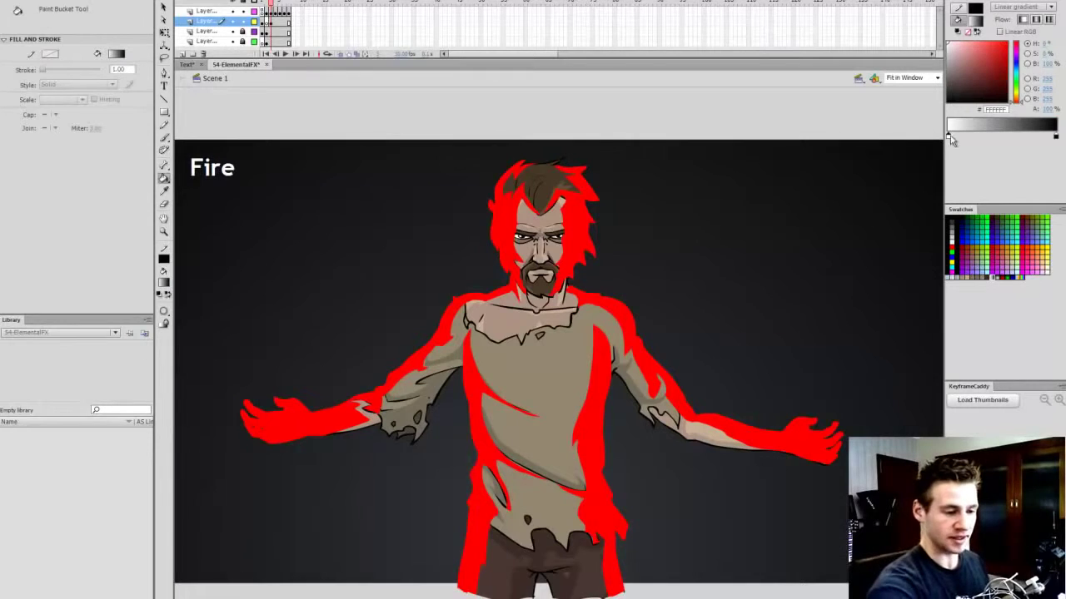
{"action": "left_click", "coordinate": [566, 236]}
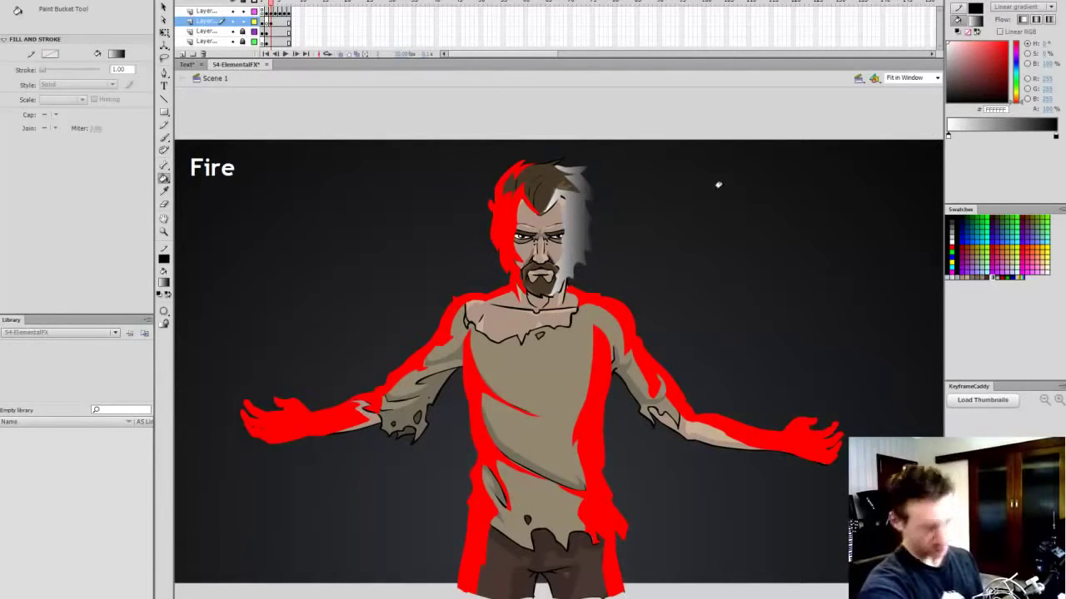
{"action": "key", "text": "v"}
{"action": "left_click", "coordinate": [579, 240]}
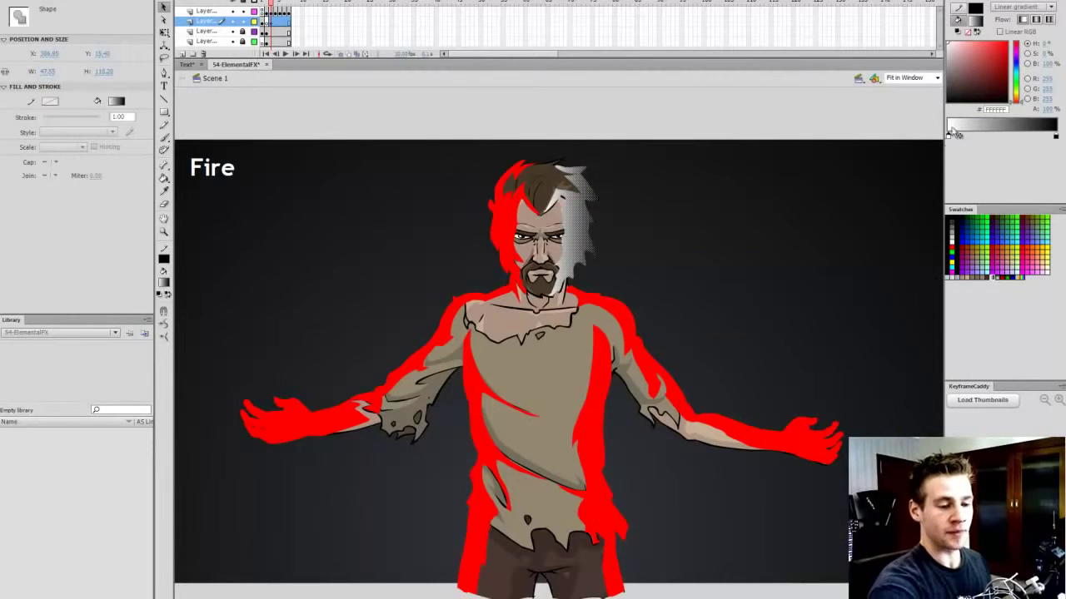
Step: Set the gradient's white stop to yellow FFD95B with 0% alpha
{"action": "left_click", "coordinate": [1016, 93]}
{"action": "left_click", "coordinate": [970, 52]}
{"action": "left_click_drag", "start_coordinate": [969, 52], "coordinate": [986, 41]}
{"action": "type", "text": "0"}
{"action": "key", "text": "Return"}
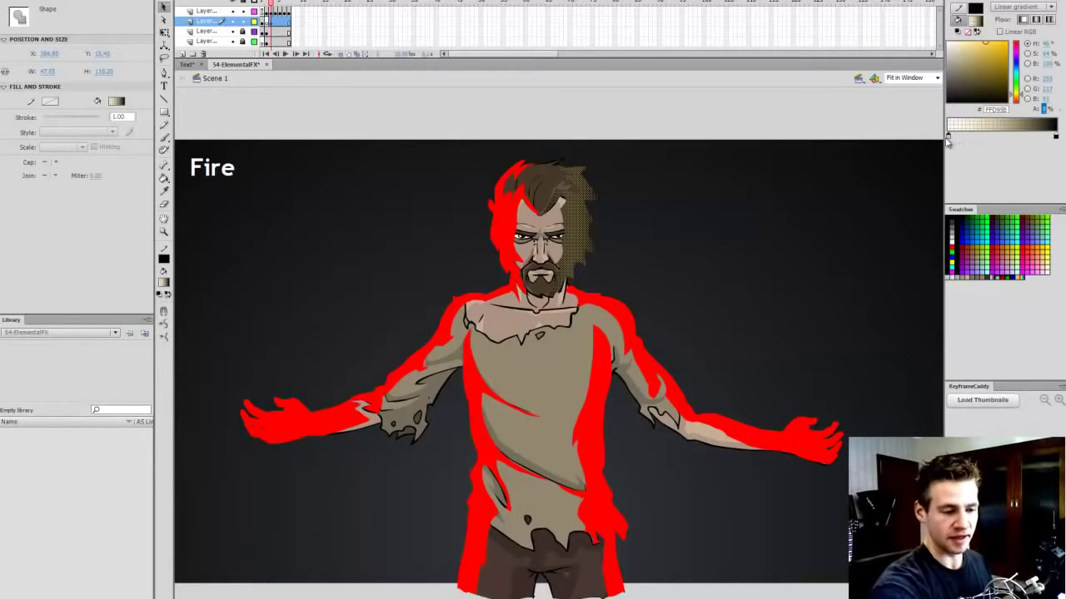
Step: Set the gradient's black stop to orange-red E93300 with 40% alpha and deselect the head rim shape
{"action": "left_click", "coordinate": [1056, 136]}
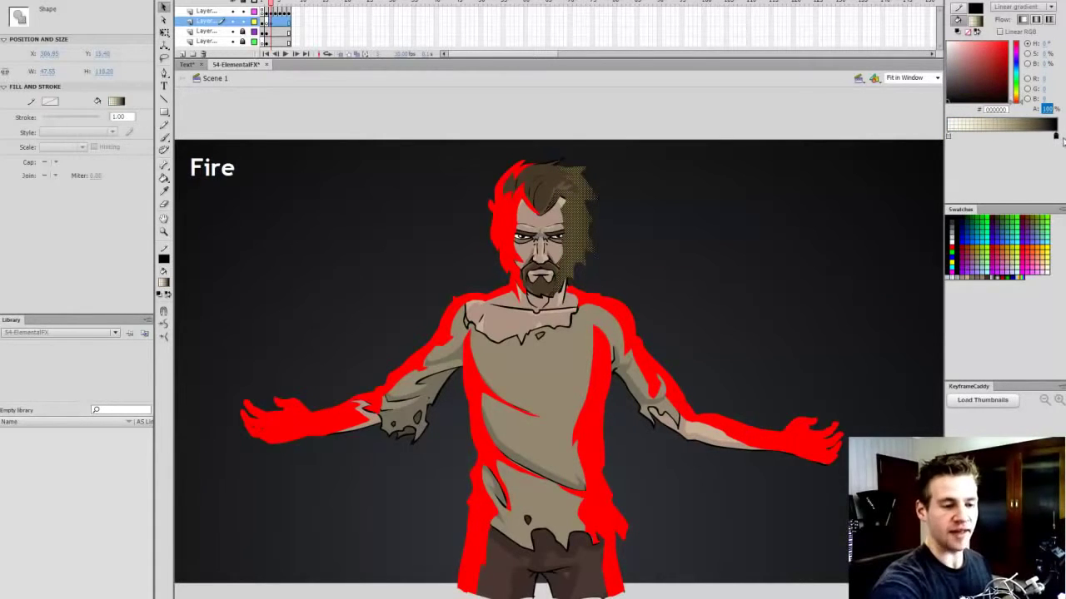
{"action": "left_click", "coordinate": [1016, 99]}
{"action": "left_click_drag", "start_coordinate": [990, 65], "coordinate": [1013, 47]}
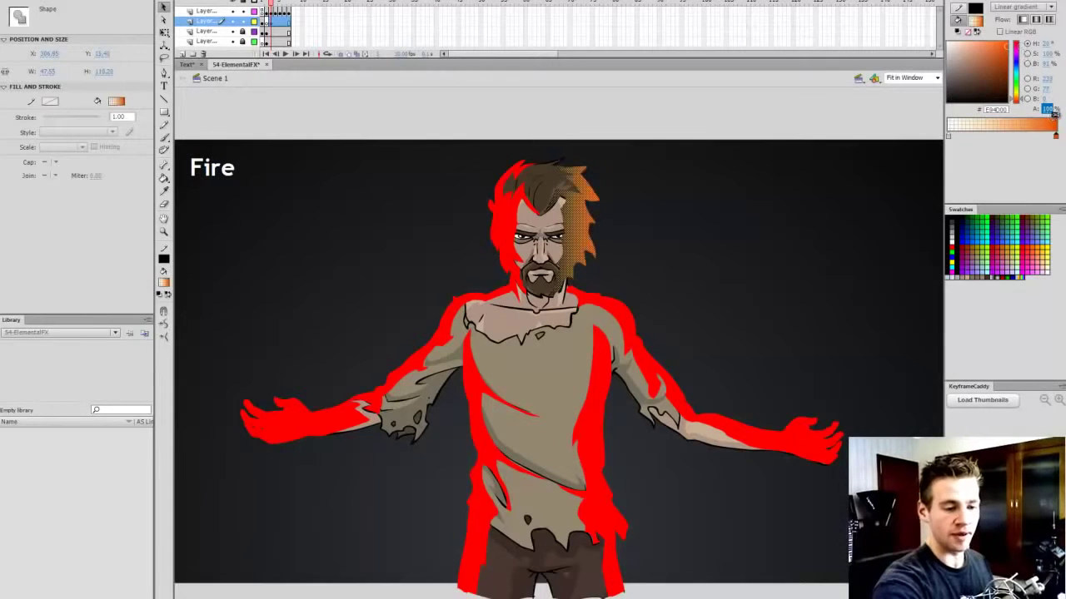
{"action": "left_click_drag", "start_coordinate": [1049, 111], "coordinate": [1033, 120]}
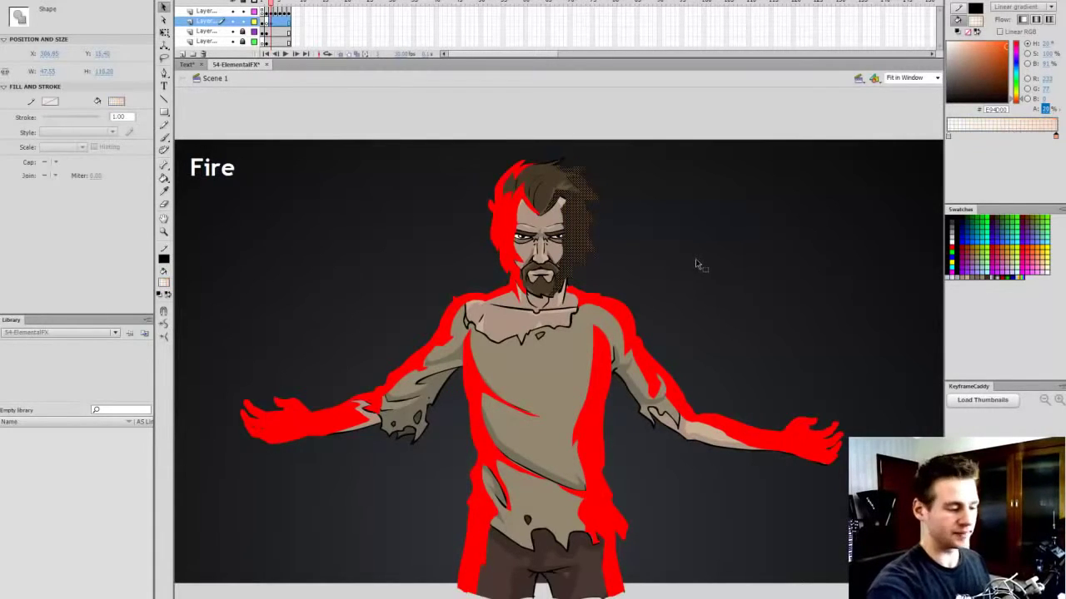
{"action": "left_click", "coordinate": [648, 331]}
{"action": "left_click", "coordinate": [584, 250]}
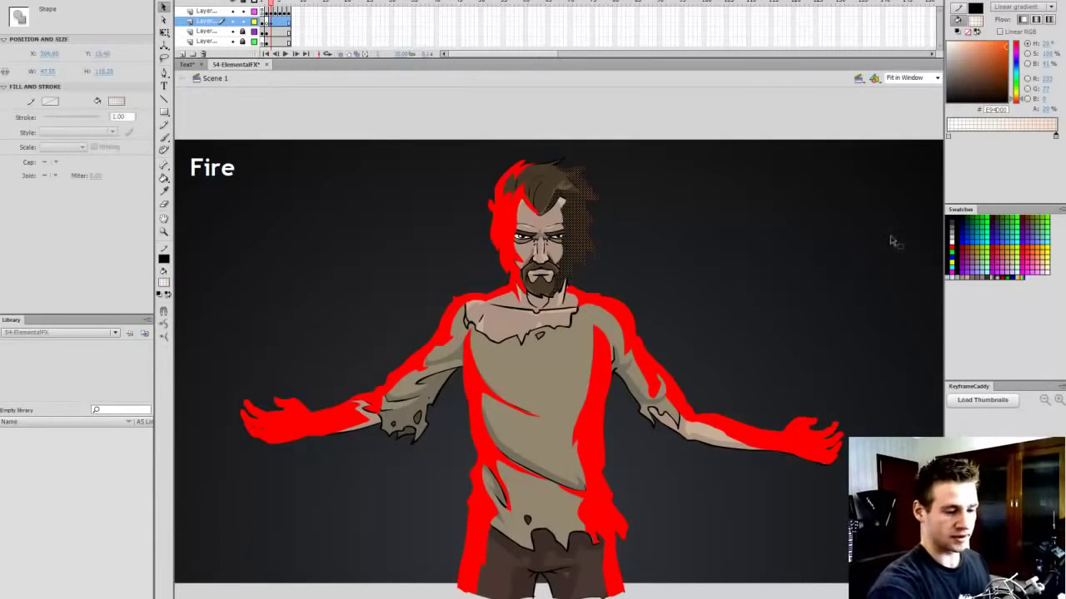
{"action": "left_click_drag", "start_coordinate": [1021, 99], "coordinate": [1021, 100]}
{"action": "left_click", "coordinate": [1043, 110]}
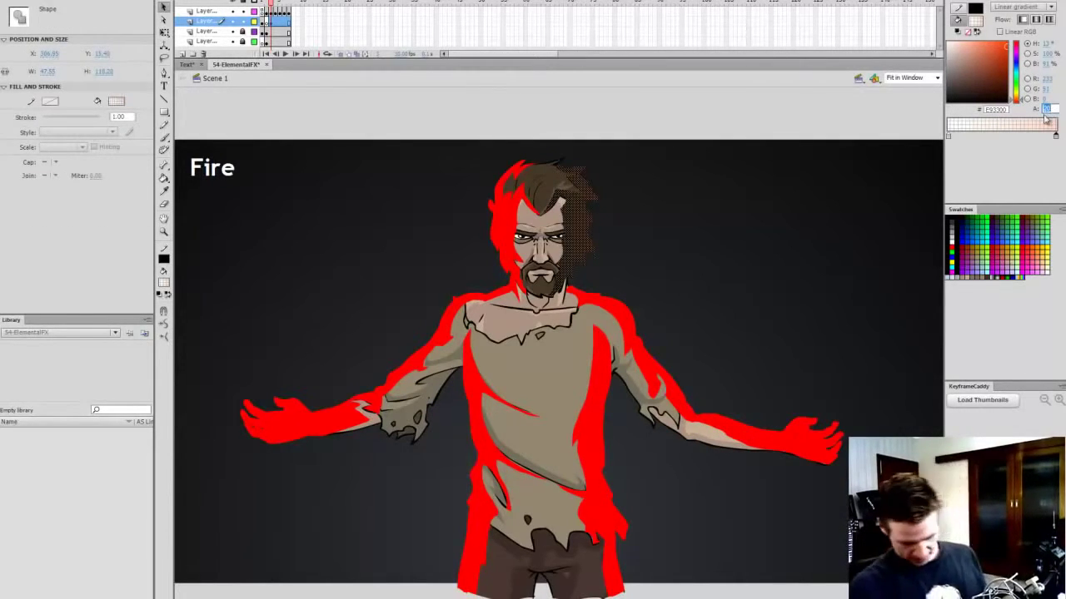
{"action": "type", "text": "40"}
{"action": "key", "text": "Return"}
{"action": "left_click", "coordinate": [721, 257]}
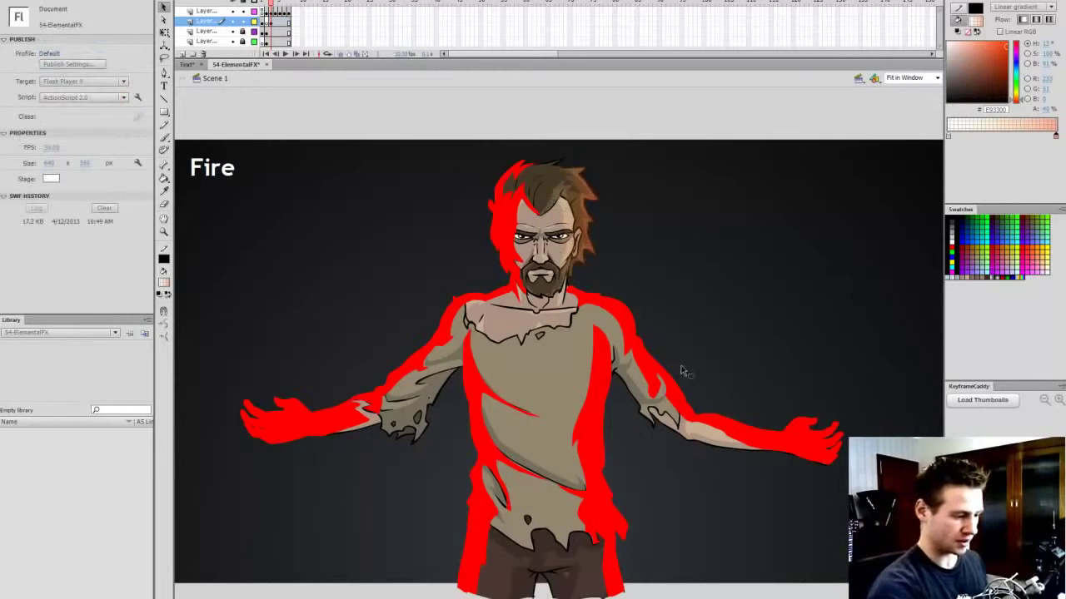
Step: Fill the remaining red rim shapes on both arms, the torso, legs and head with the gradient using the Paint Bucket tool
{"action": "key", "text": "k"}
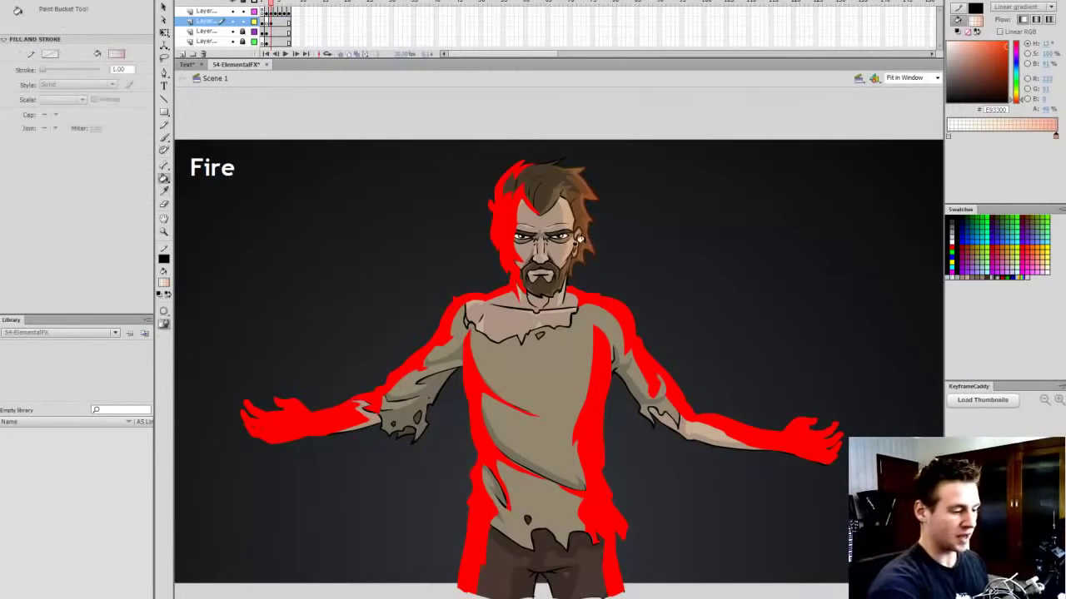
{"action": "left_click", "coordinate": [623, 327]}
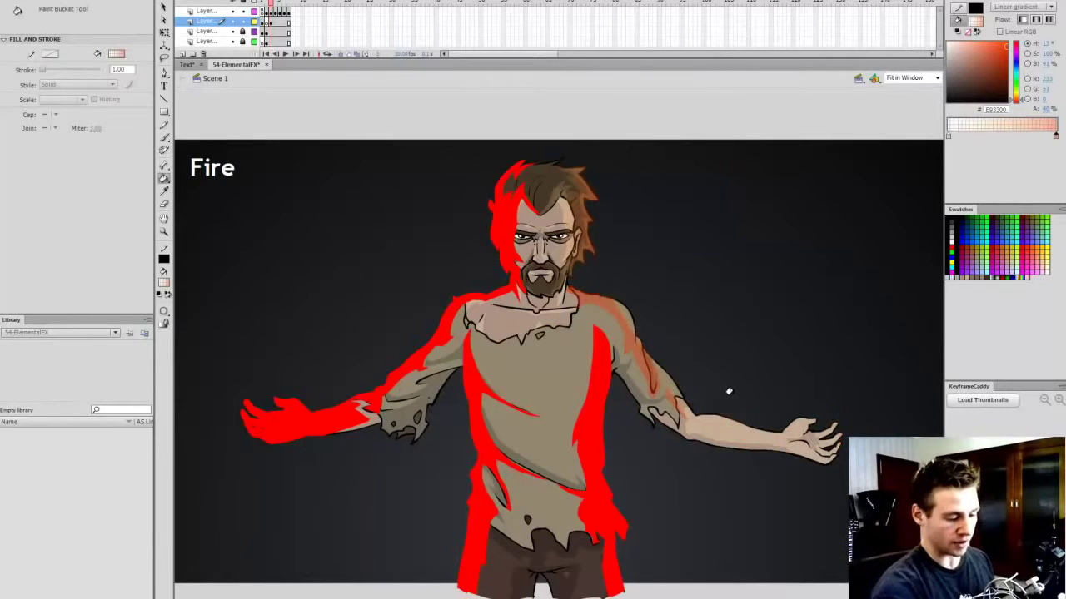
{"action": "left_click", "coordinate": [666, 396]}
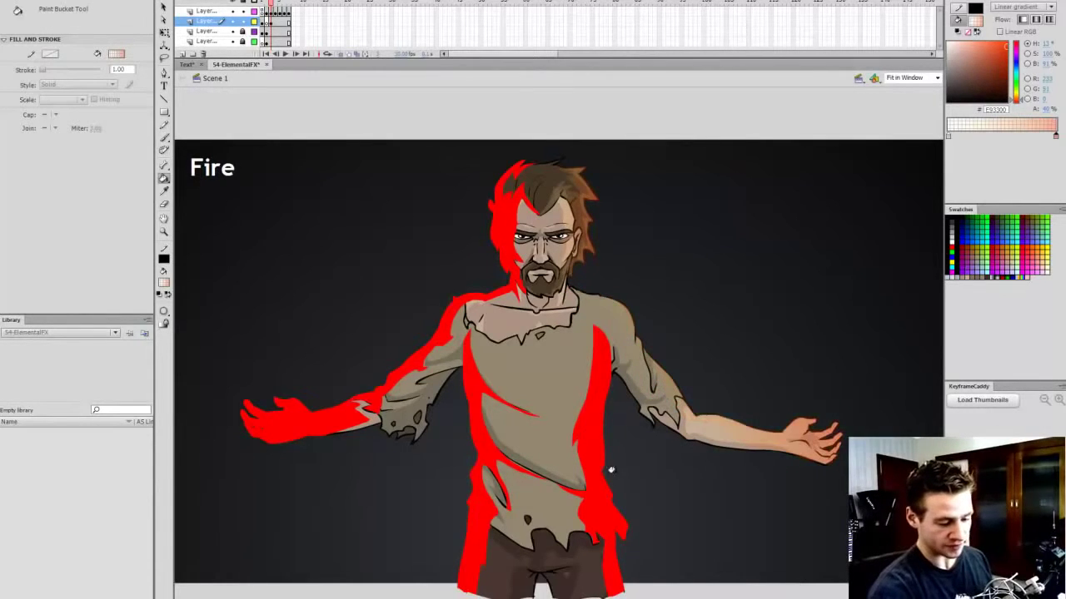
{"action": "left_click", "coordinate": [587, 425]}
{"action": "left_click", "coordinate": [587, 426]}
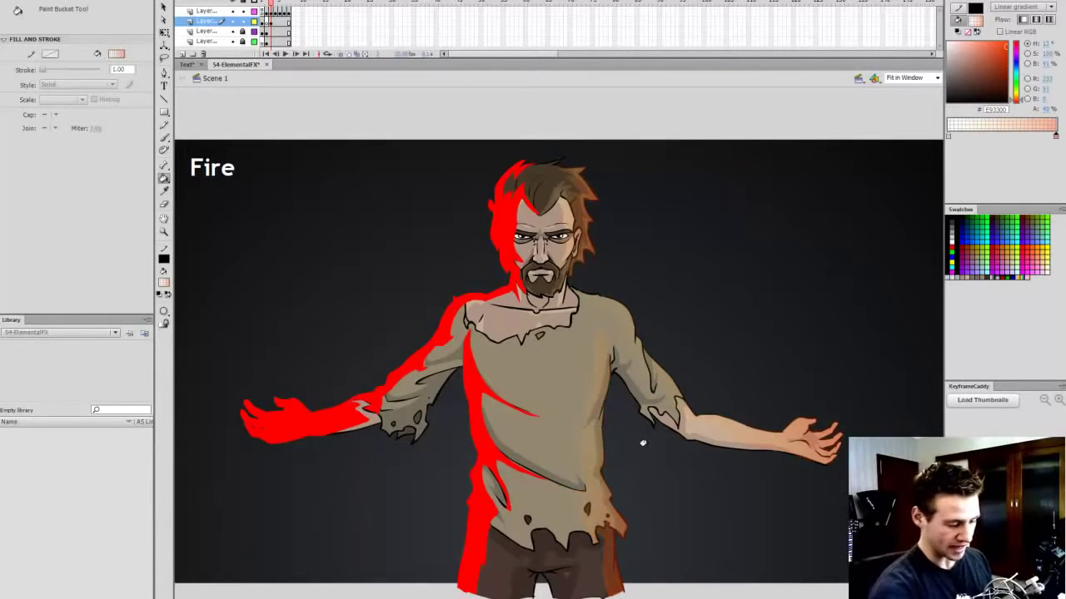
{"action": "left_click", "coordinate": [468, 471]}
{"action": "left_click", "coordinate": [411, 372]}
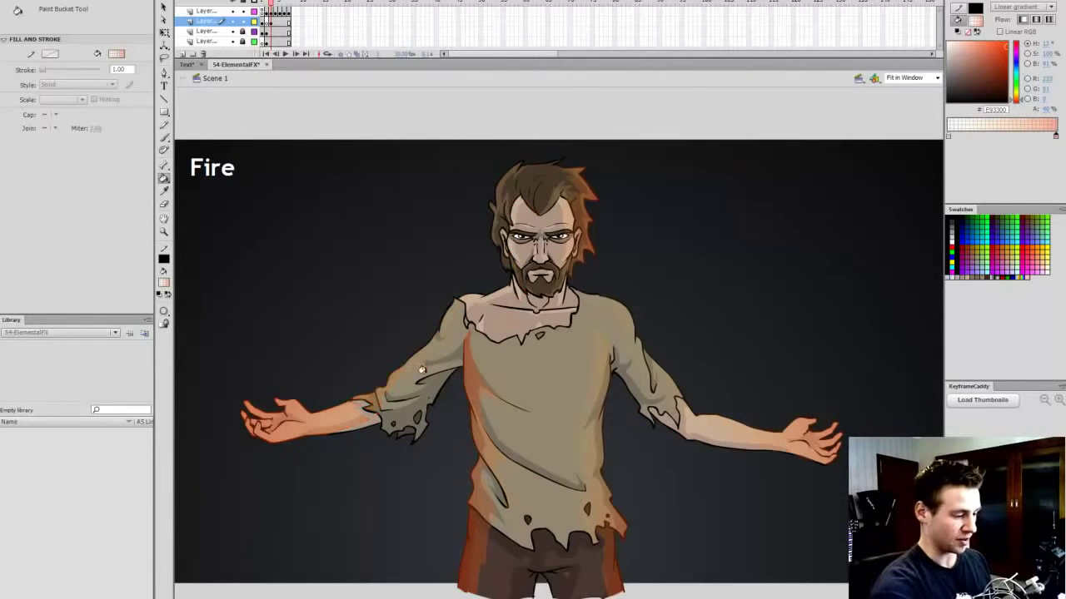
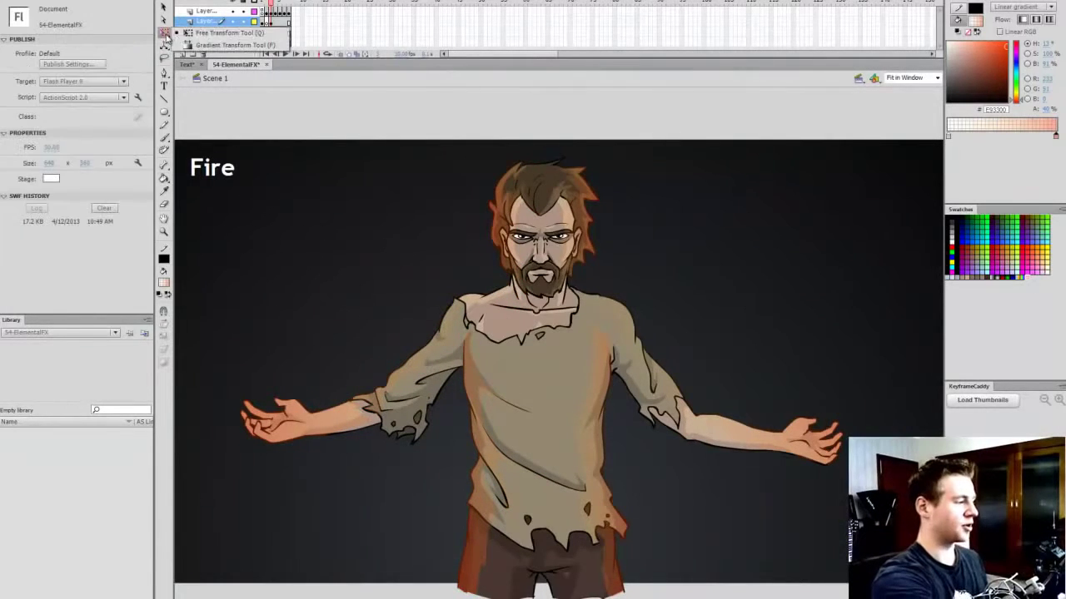
Step: Adjust the gradients along both sides of the torso and legs with the Gradient Transform tool, fading them inward from the body's outer edges
{"action": "left_click", "coordinate": [490, 436]}
{"action": "left_click_drag", "start_coordinate": [431, 470], "coordinate": [431, 470]}
{"action": "left_click_drag", "start_coordinate": [495, 460], "coordinate": [483, 460]}
{"action": "left_click_drag", "start_coordinate": [432, 594], "coordinate": [399, 593]}
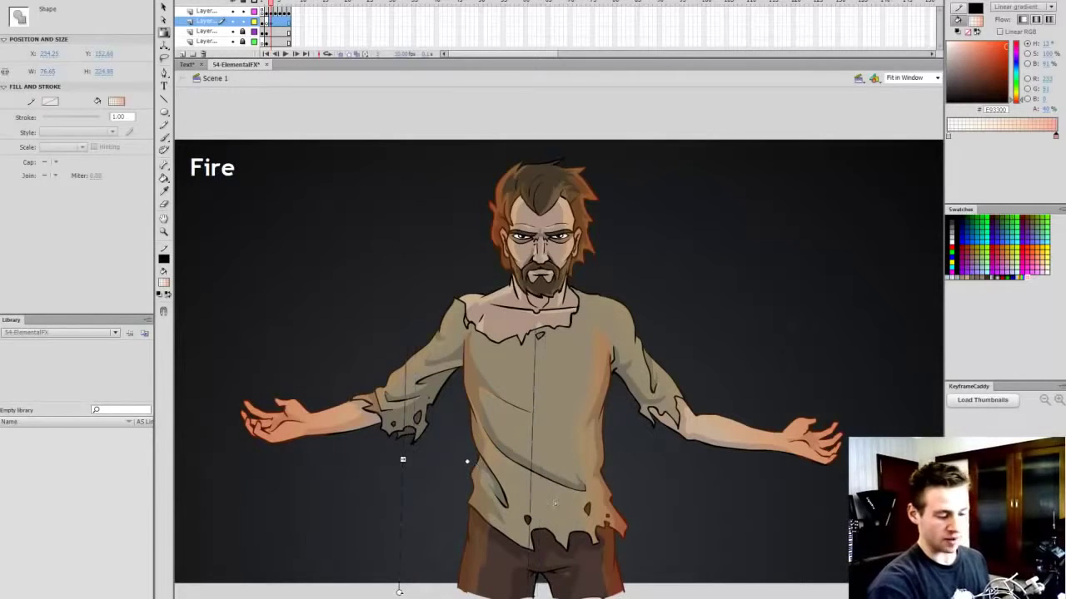
{"action": "left_click_drag", "start_coordinate": [404, 461], "coordinate": [477, 462]}
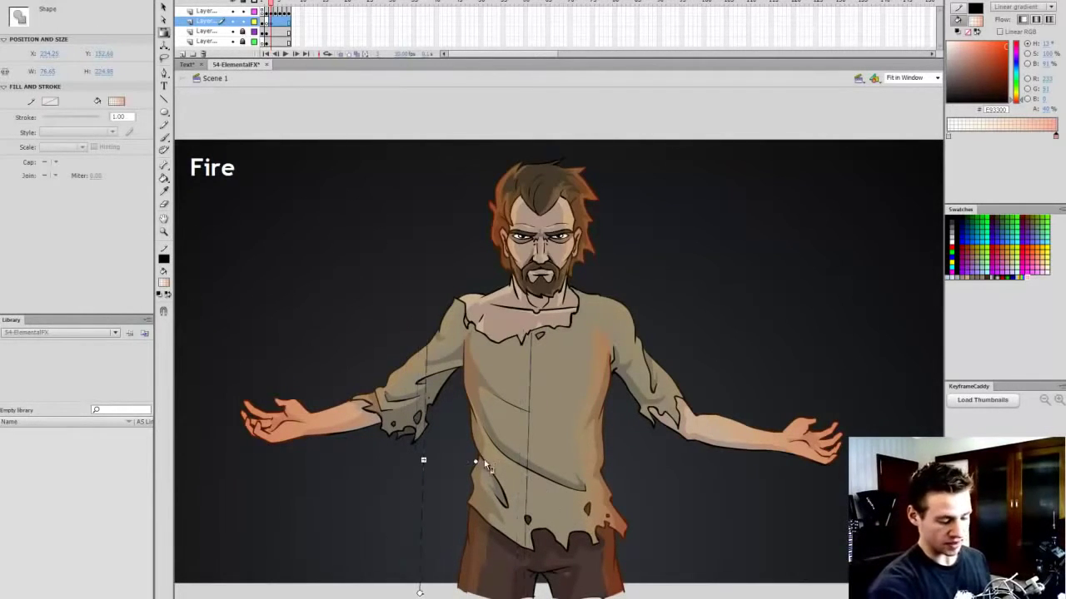
{"action": "left_click", "coordinate": [601, 500]}
{"action": "left_click_drag", "start_coordinate": [626, 461], "coordinate": [635, 461]}
{"action": "left_click_drag", "start_coordinate": [593, 461], "coordinate": [599, 460]}
Step: Rotate and stretch the rim gradients on both arms with the Gradient Transform tool so they follow the arms' direction
{"action": "left_click", "coordinate": [686, 408]}
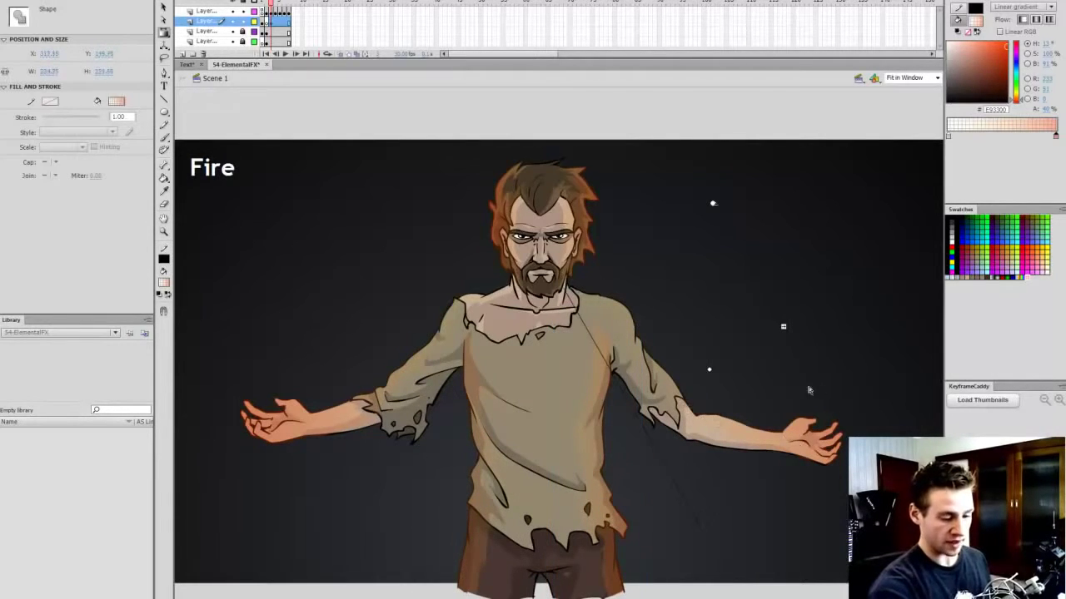
{"action": "left_click_drag", "start_coordinate": [712, 203], "coordinate": [680, 193]}
{"action": "left_click_drag", "start_coordinate": [783, 325], "coordinate": [810, 300]}
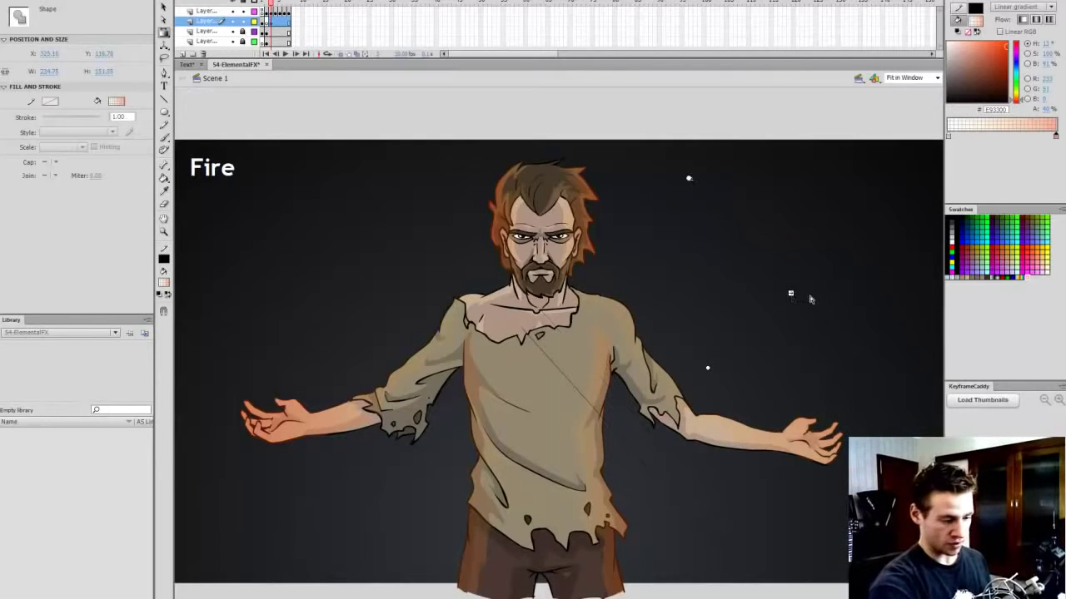
{"action": "left_click", "coordinate": [382, 398]}
{"action": "left_click_drag", "start_coordinate": [241, 443], "coordinate": [176, 357]}
{"action": "left_click_drag", "start_coordinate": [288, 252], "coordinate": [297, 263]}
{"action": "left_click", "coordinate": [697, 456]}
Step: Adjust the rim gradients on both sides of the head to fade from the hair's outer edges toward the face, then deselect
{"action": "left_click", "coordinate": [512, 229]}
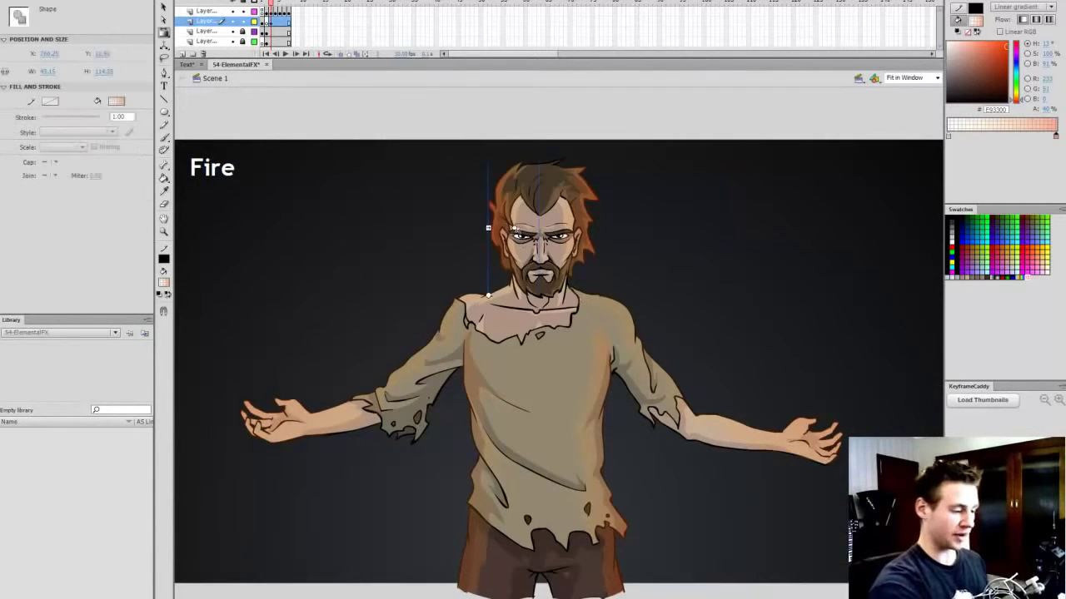
{"action": "left_click_drag", "start_coordinate": [488, 227], "coordinate": [577, 231]}
{"action": "left_click", "coordinate": [605, 234]}
{"action": "left_click", "coordinate": [598, 232]}
{"action": "left_click", "coordinate": [710, 232]}
{"action": "left_click", "coordinate": [593, 227]}
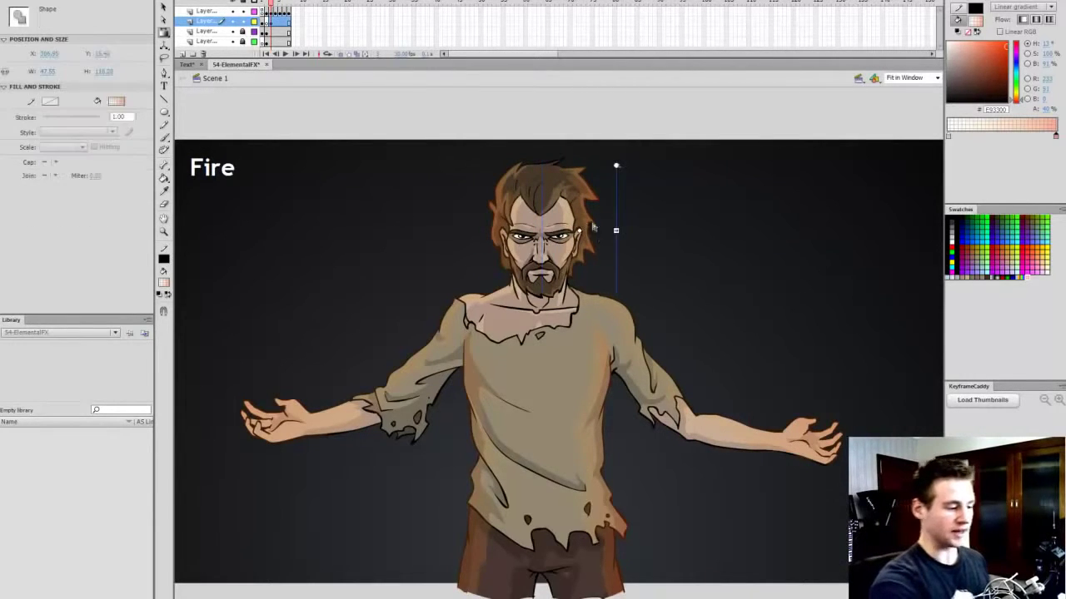
{"action": "left_click", "coordinate": [725, 269]}
Step: Switch to the Free Transform tool, compare the rim lighting against the adjacent frame and save the document
{"action": "key", "text": "q"}
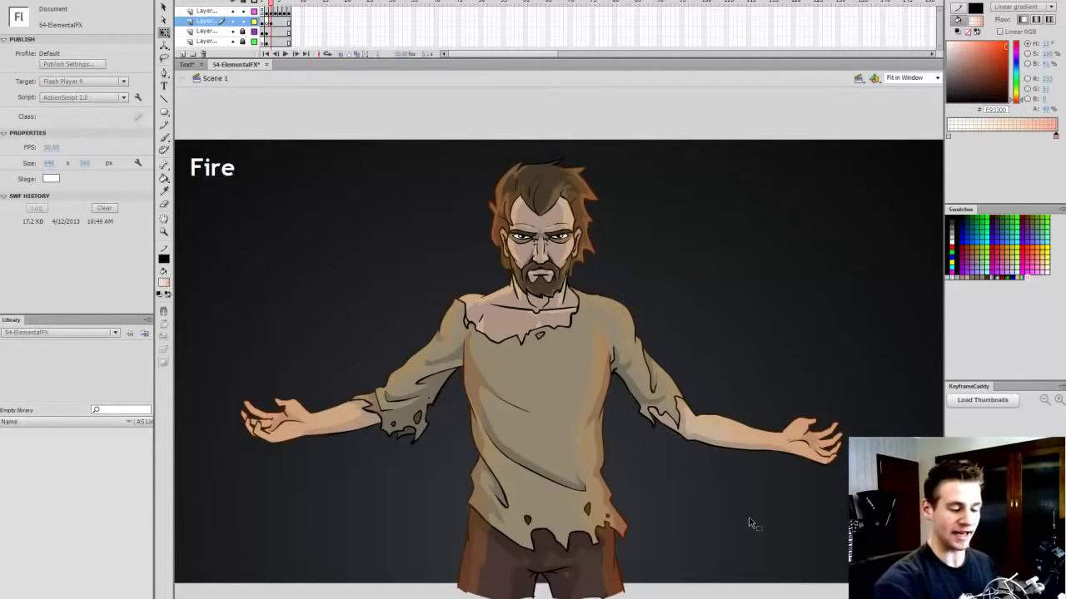
{"action": "key", "text": "comma"}
{"action": "key", "text": "period"}
{"action": "key", "text": "comma"}
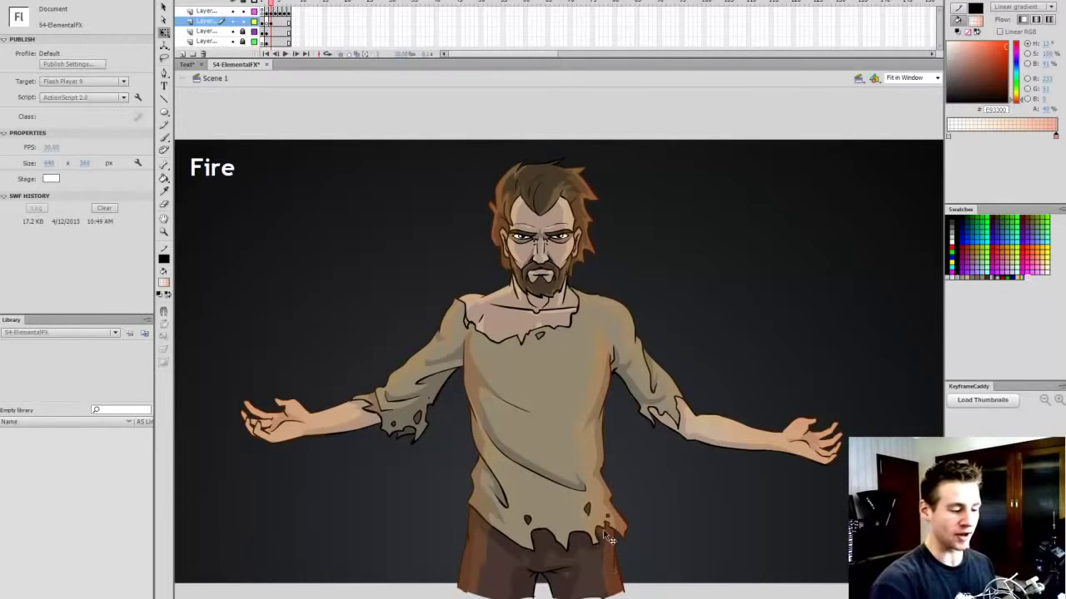
{"action": "key", "text": "ctrl+s"}
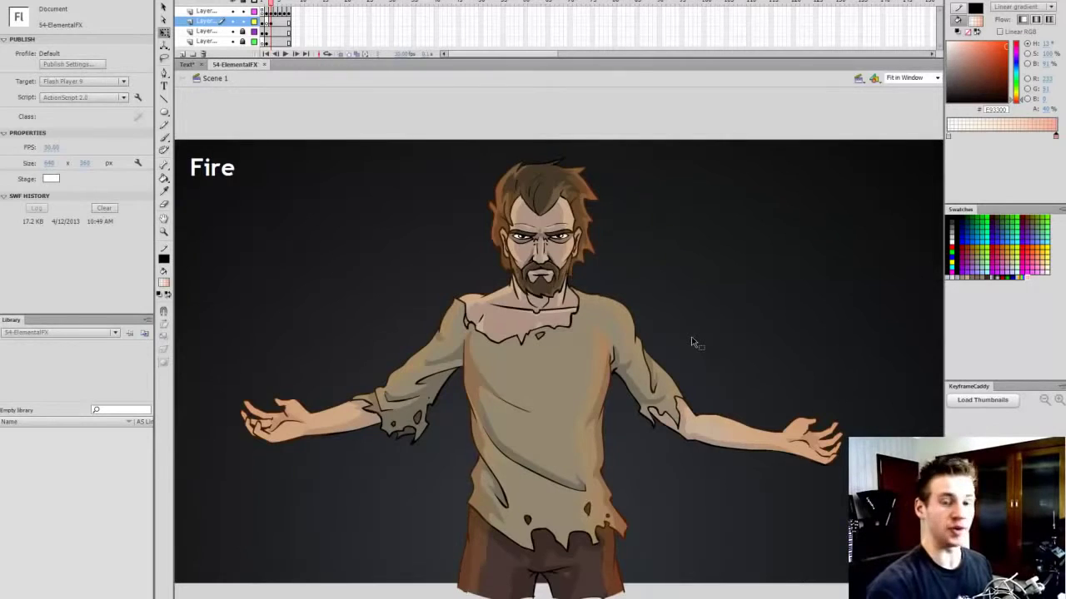
Step: Add a new layer above the rim lighting layer with a blank keyframe at the current frame, and save the document
{"action": "left_click", "coordinate": [184, 54]}
{"action": "left_click", "coordinate": [271, 24]}
{"action": "key", "text": "F7"}
{"action": "left_click", "coordinate": [612, 116]}
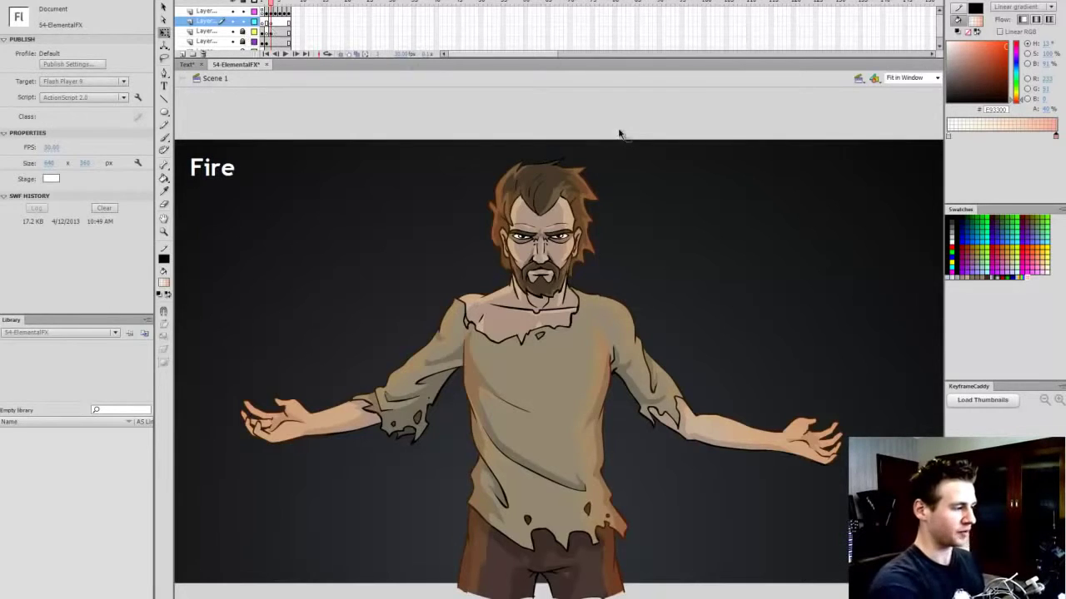
{"action": "key", "text": "ctrl+Return"}
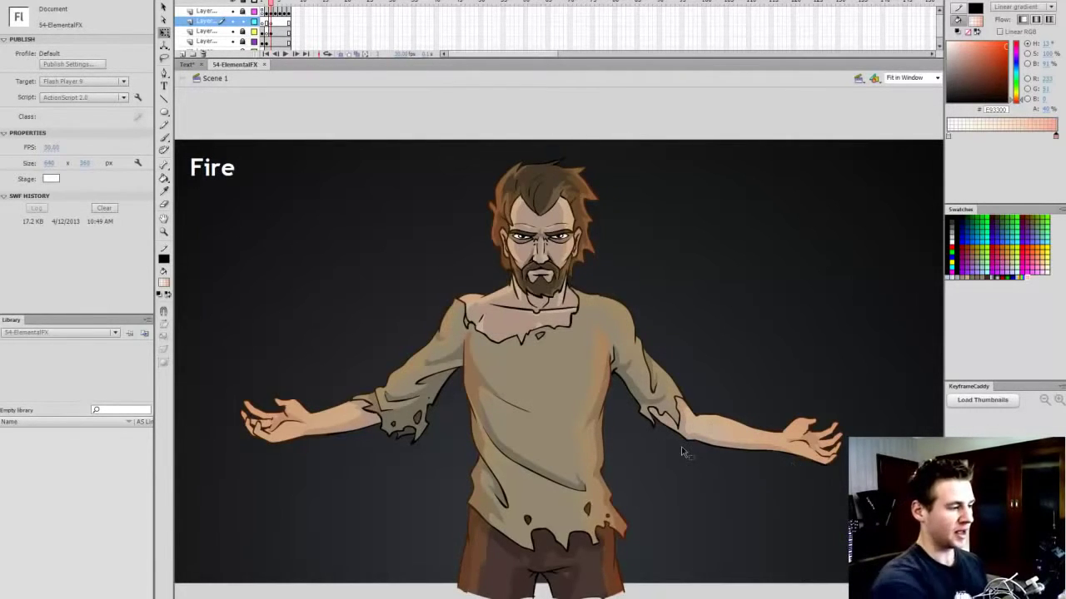
Step: Enlarge the timeline, then hide the upper layers and show them again one by one to review the character and lighting layers
{"action": "left_click_drag", "start_coordinate": [511, 59], "coordinate": [462, 70]}
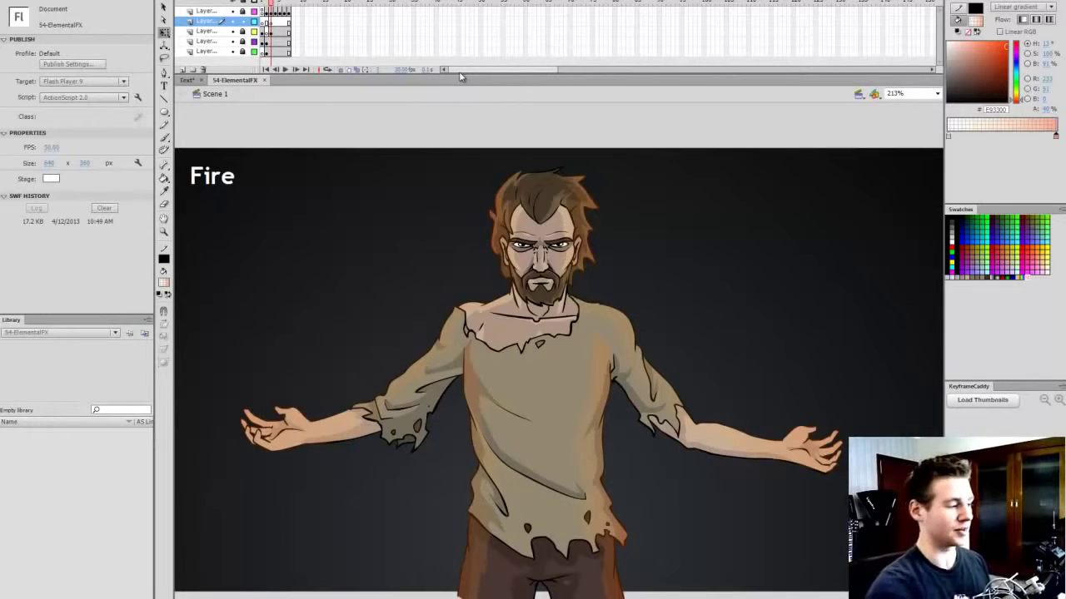
{"action": "left_click_drag", "start_coordinate": [232, 10], "coordinate": [231, 40]}
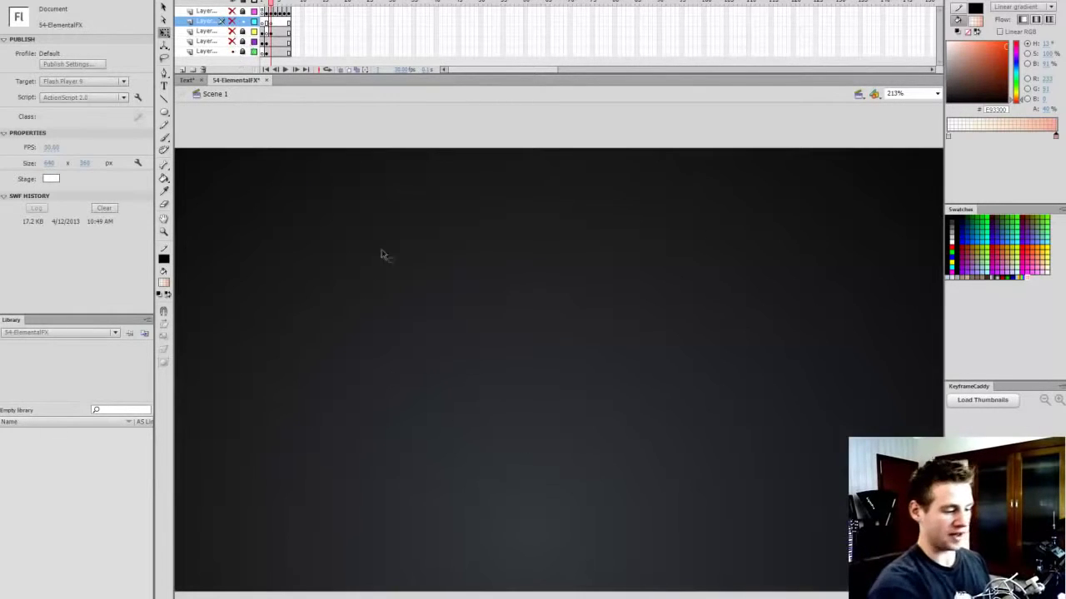
{"action": "left_click", "coordinate": [232, 41]}
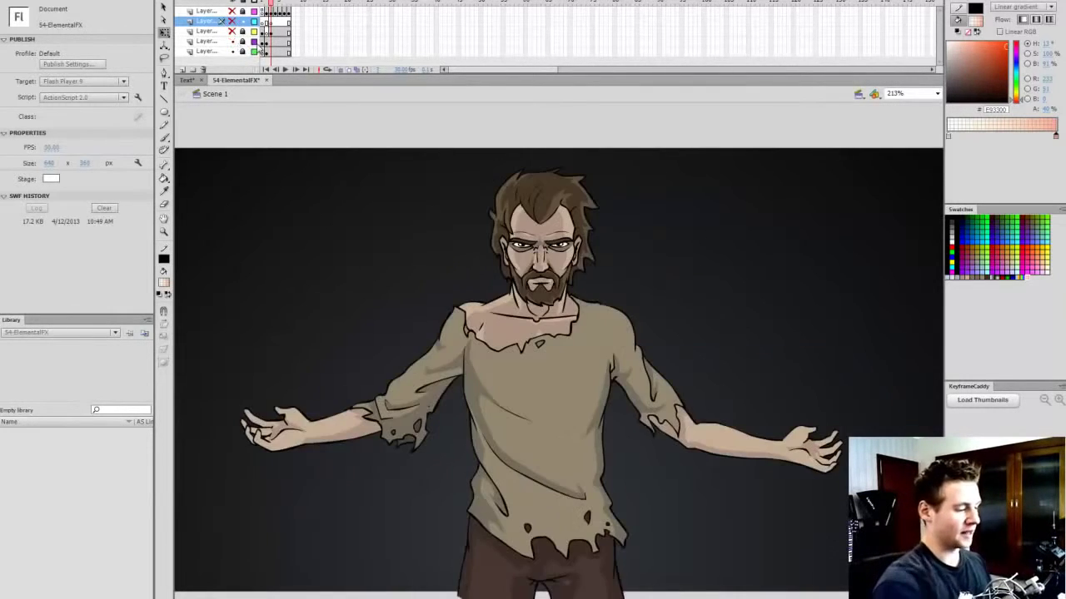
{"action": "left_click", "coordinate": [232, 31]}
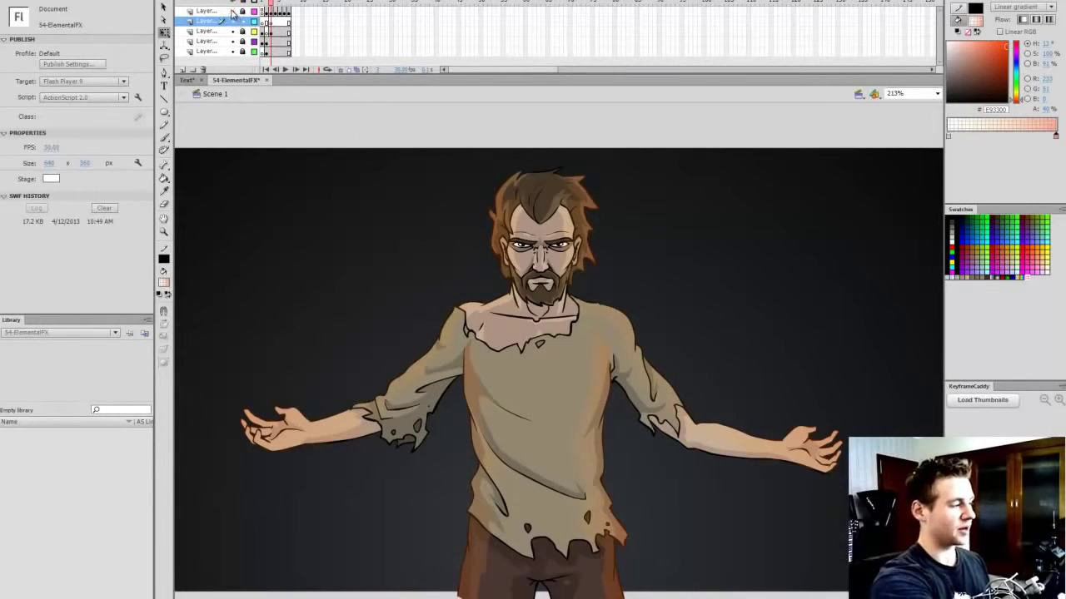
{"action": "left_click", "coordinate": [232, 11]}
{"action": "key", "text": "ctrl+Return"}
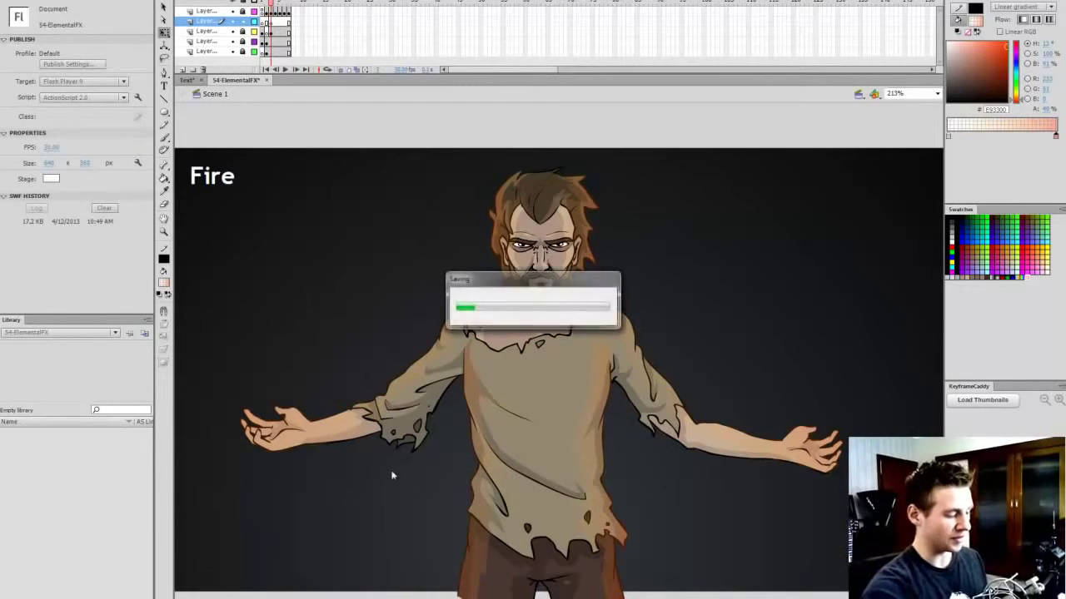
Step: Zoom in on the character's right arm and set the Brush tool's fill to solid orange-yellow E7A82E
{"action": "key", "text": "z"}
{"action": "left_click", "coordinate": [290, 426]}
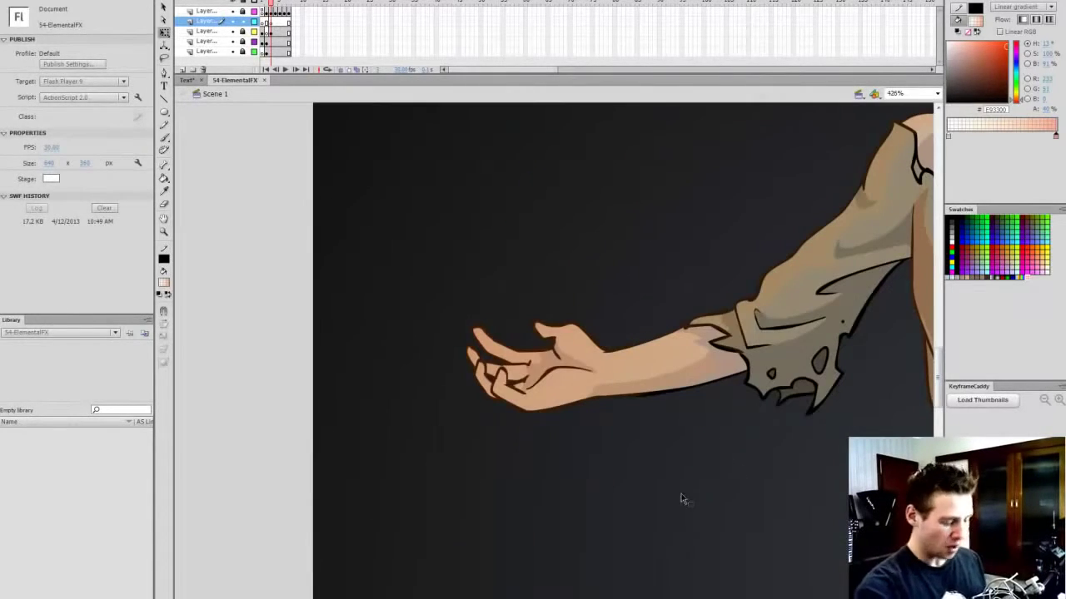
{"action": "key", "text": "b"}
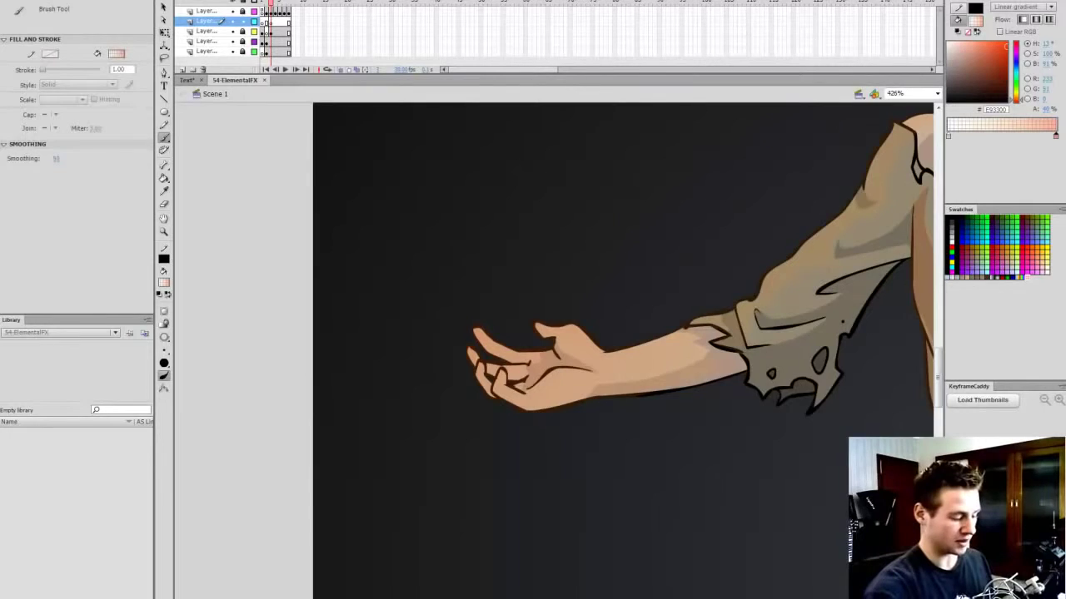
{"action": "scroll", "coordinate": [553, 349], "scroll_direction": "right", "scroll_amount": 5}
{"action": "left_click", "coordinate": [953, 238]}
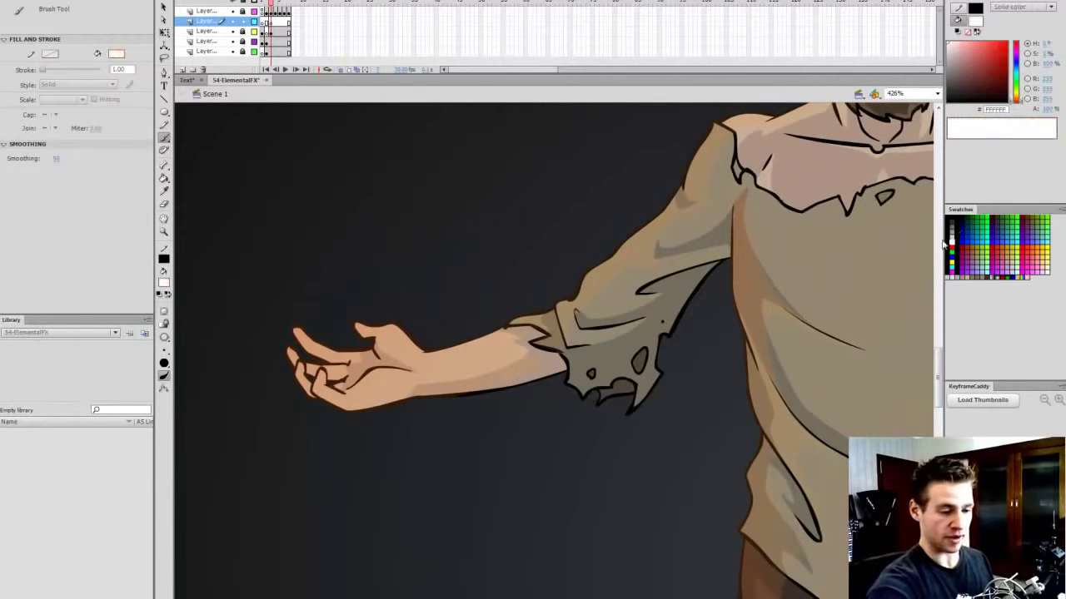
{"action": "scroll", "coordinate": [938, 379], "scroll_direction": "up", "scroll_amount": 2}
{"action": "left_click", "coordinate": [1016, 96]}
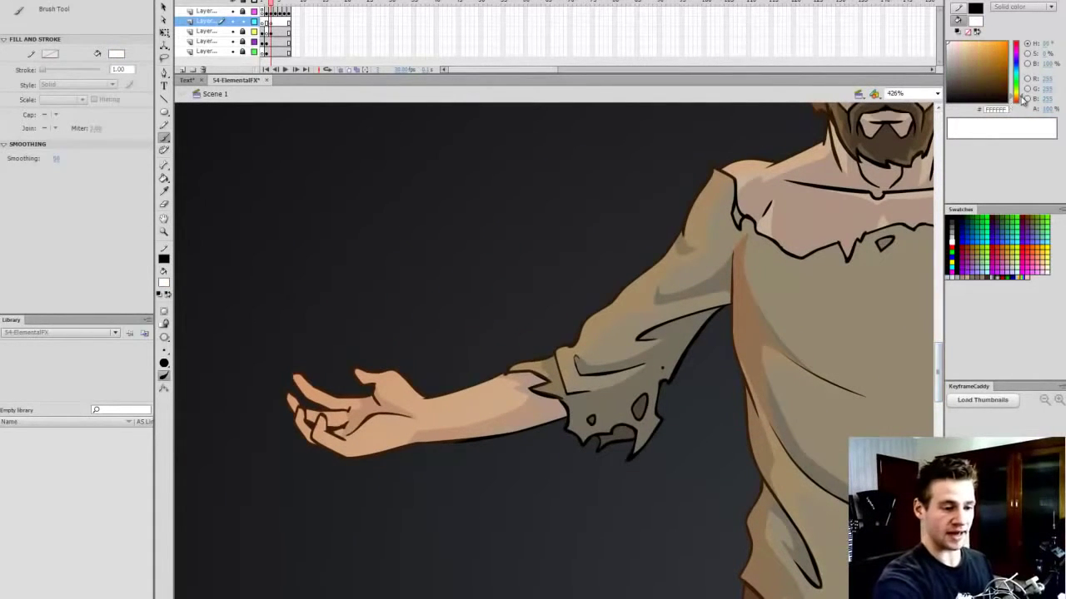
{"action": "left_click_drag", "start_coordinate": [986, 52], "coordinate": [994, 48]}
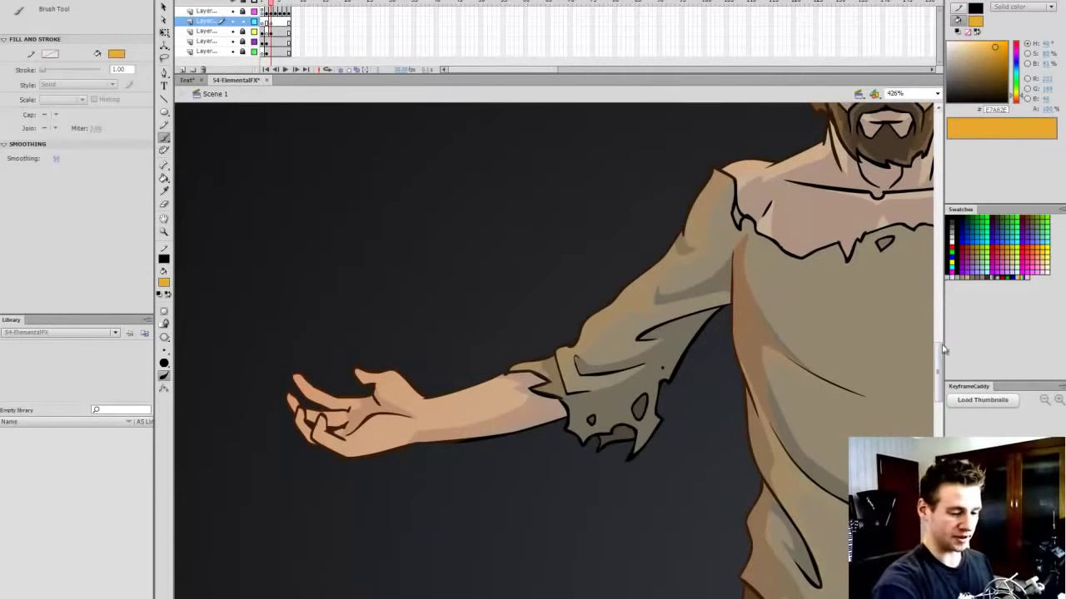
Step: Adjust the brush size and outline tall flame tongues around the character's right hand, with a small detached flame above it
{"action": "left_click_drag", "start_coordinate": [943, 349], "coordinate": [942, 347]}
{"action": "left_click_drag", "start_coordinate": [533, 598], "coordinate": [536, 598]}
{"action": "left_click", "coordinate": [163, 353]}
{"action": "left_click", "coordinate": [190, 363]}
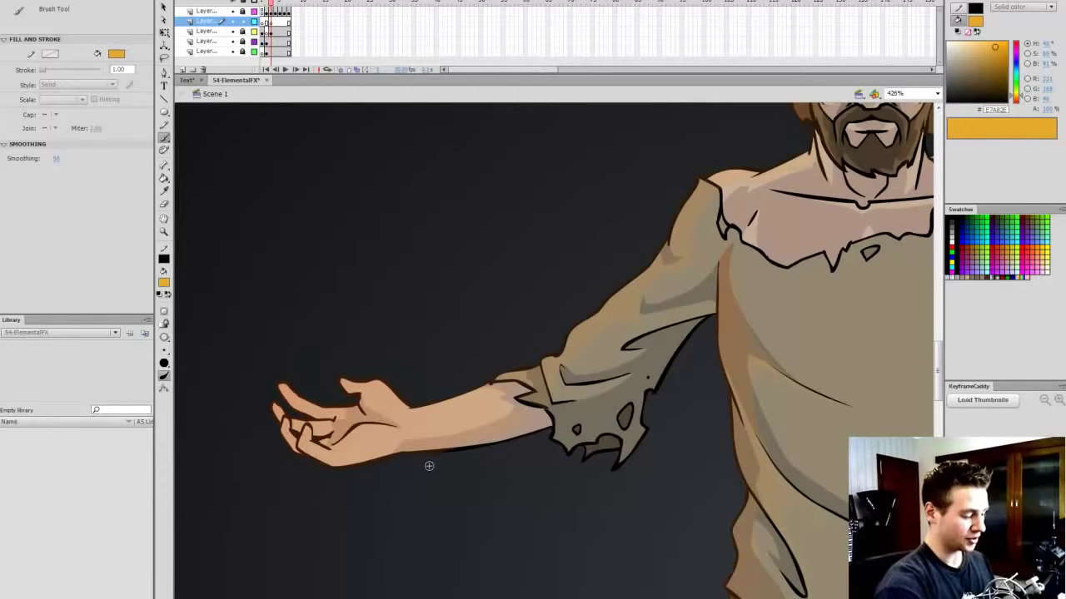
{"action": "left_click_drag", "start_coordinate": [390, 467], "coordinate": [321, 480]}
{"action": "left_click_drag", "start_coordinate": [258, 426], "coordinate": [247, 368]}
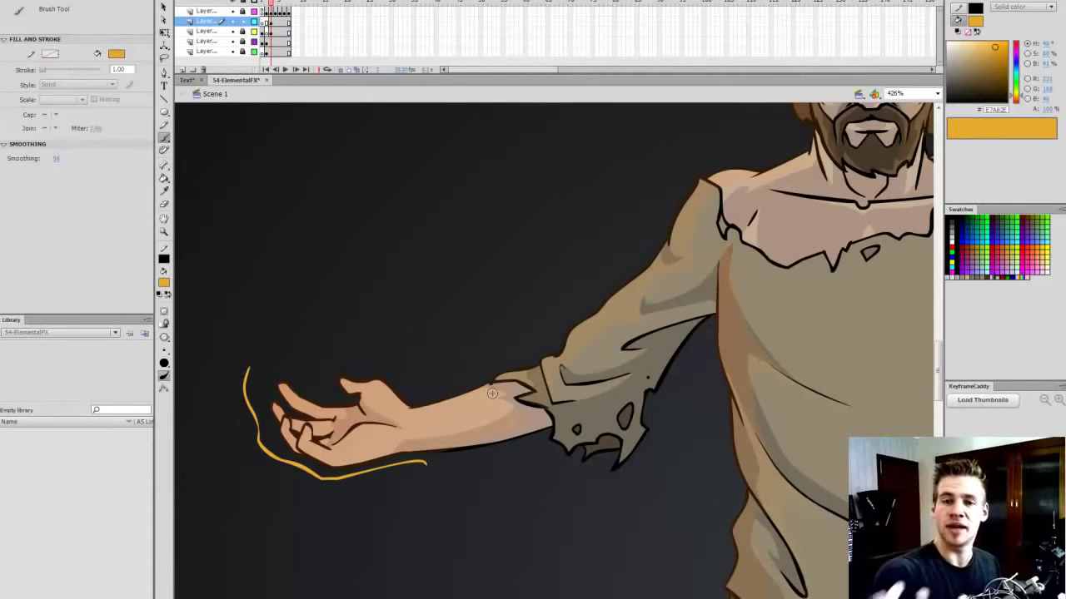
{"action": "left_click_drag", "start_coordinate": [245, 368], "coordinate": [251, 332]}
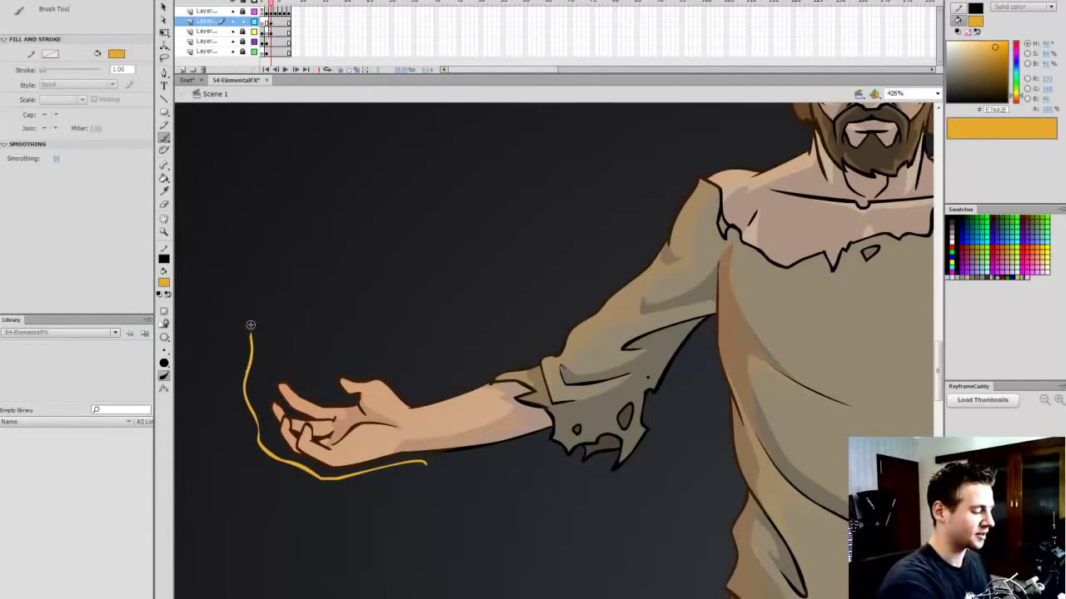
{"action": "key", "text": "ctrl+z"}
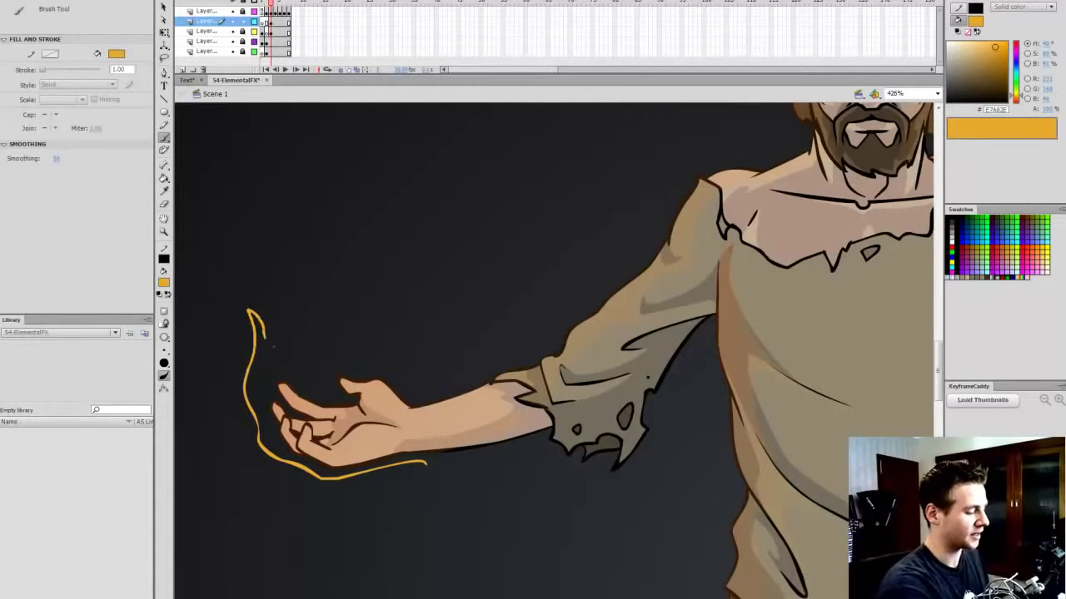
{"action": "mouse_move", "coordinate": [286, 328]}
{"action": "left_mouse_down"}
{"action": "mouse_move", "coordinate": [300, 233]}
{"action": "mouse_move", "coordinate": [299, 286]}
{"action": "mouse_move", "coordinate": [328, 352]}
{"action": "mouse_move", "coordinate": [343, 331]}
{"action": "mouse_move", "coordinate": [347, 352]}
{"action": "mouse_move", "coordinate": [377, 331]}
{"action": "mouse_move", "coordinate": [379, 286]}
{"action": "mouse_move", "coordinate": [406, 365]}
{"action": "left_mouse_up"}
{"action": "left_click_drag", "start_coordinate": [339, 265], "coordinate": [337, 295]}
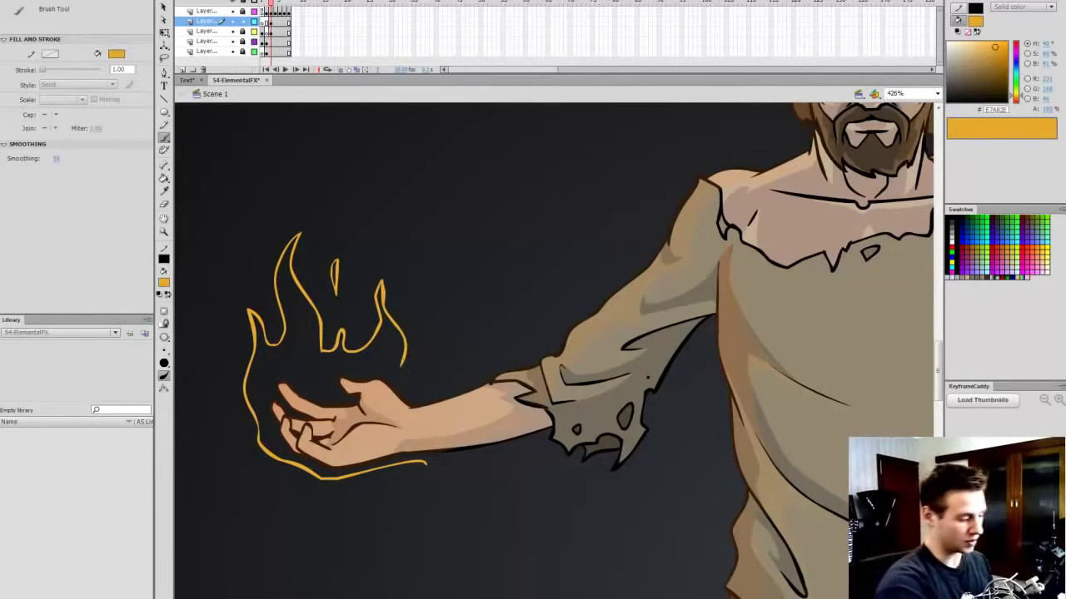
Step: Continue the flame outline onto the right forearm, close it across the wrist and erase the overshooting stroke
{"action": "mouse_move", "coordinate": [420, 380]}
{"action": "left_mouse_down"}
{"action": "mouse_move", "coordinate": [490, 388]}
{"action": "mouse_move", "coordinate": [464, 395]}
{"action": "mouse_move", "coordinate": [461, 386]}
{"action": "mouse_move", "coordinate": [463, 393]}
{"action": "left_mouse_up"}
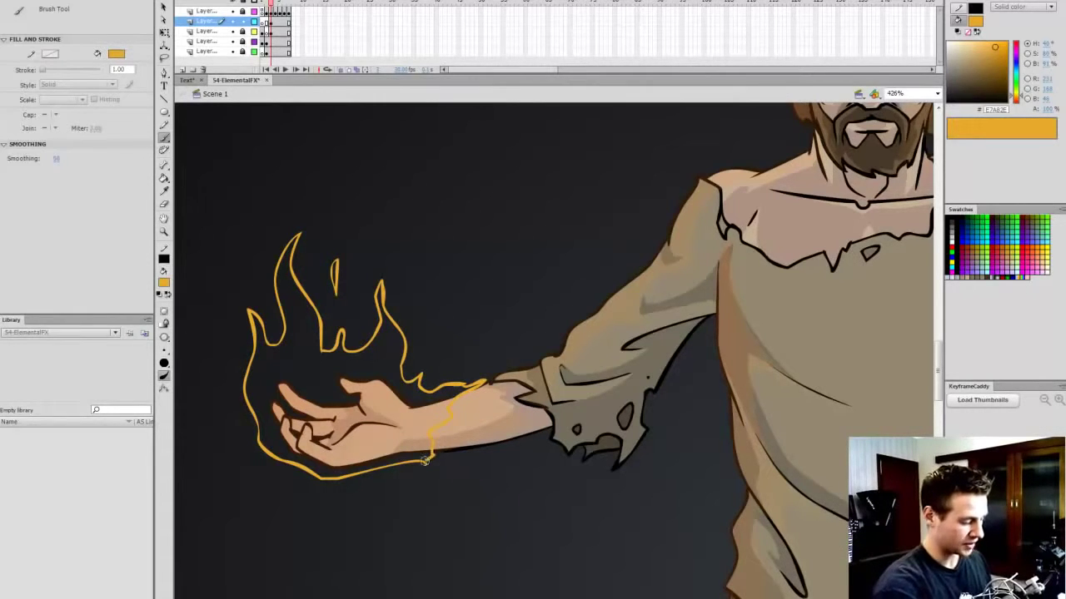
{"action": "key", "text": "e"}
{"action": "mouse_move", "coordinate": [436, 454]}
{"action": "left_mouse_down"}
{"action": "mouse_move", "coordinate": [408, 469]}
{"action": "mouse_move", "coordinate": [432, 451]}
{"action": "left_mouse_up"}
{"action": "key", "text": "b"}
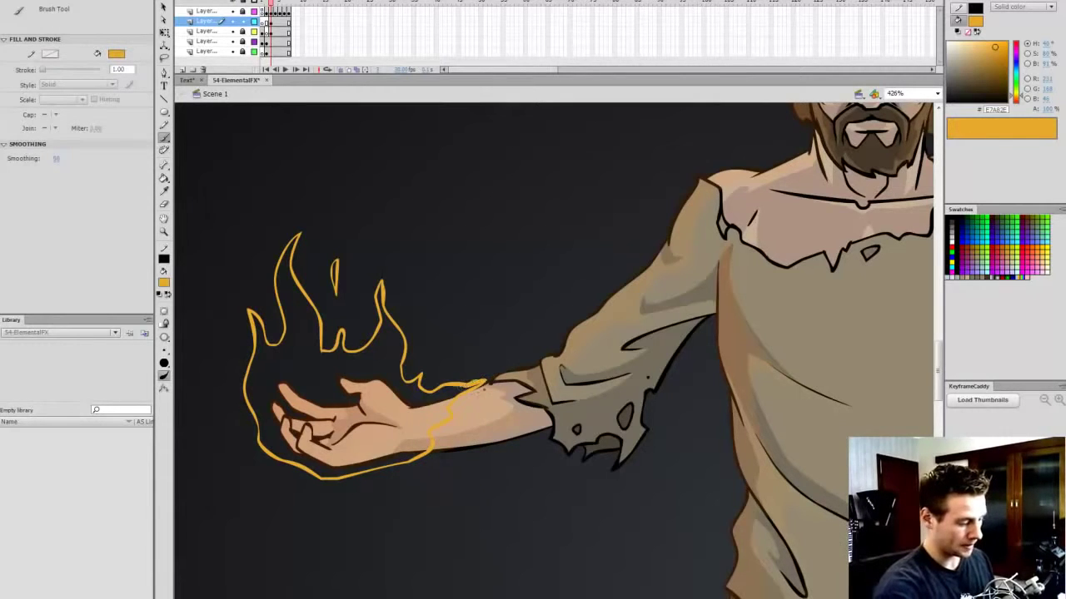
Step: Draw small flame tongues along the right forearm to the sleeve and fill the enclosed flame areas with orange-yellow E7A82E
{"action": "mouse_move", "coordinate": [491, 376]}
{"action": "left_mouse_down"}
{"action": "mouse_move", "coordinate": [511, 366]}
{"action": "mouse_move", "coordinate": [479, 375]}
{"action": "mouse_move", "coordinate": [460, 355]}
{"action": "mouse_move", "coordinate": [425, 387]}
{"action": "left_mouse_up"}
{"action": "key", "text": "k"}
{"action": "left_click", "coordinate": [432, 407]}
{"action": "key", "text": "b"}
{"action": "key", "text": "k"}
{"action": "left_click", "coordinate": [450, 384]}
{"action": "key", "text": "b"}
Step: Draw another small detached flame above the right wrist and fill both detached flames with the same orange-yellow
{"action": "left_click_drag", "start_coordinate": [426, 344], "coordinate": [424, 332]}
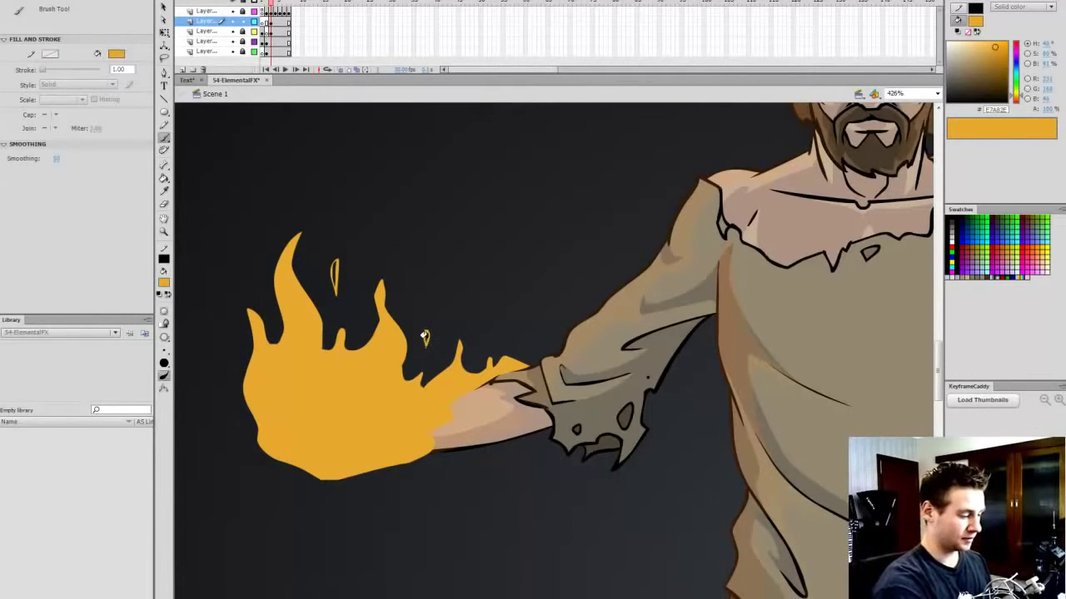
{"action": "key", "text": "k"}
{"action": "left_click", "coordinate": [425, 338]}
{"action": "left_click", "coordinate": [334, 275]}
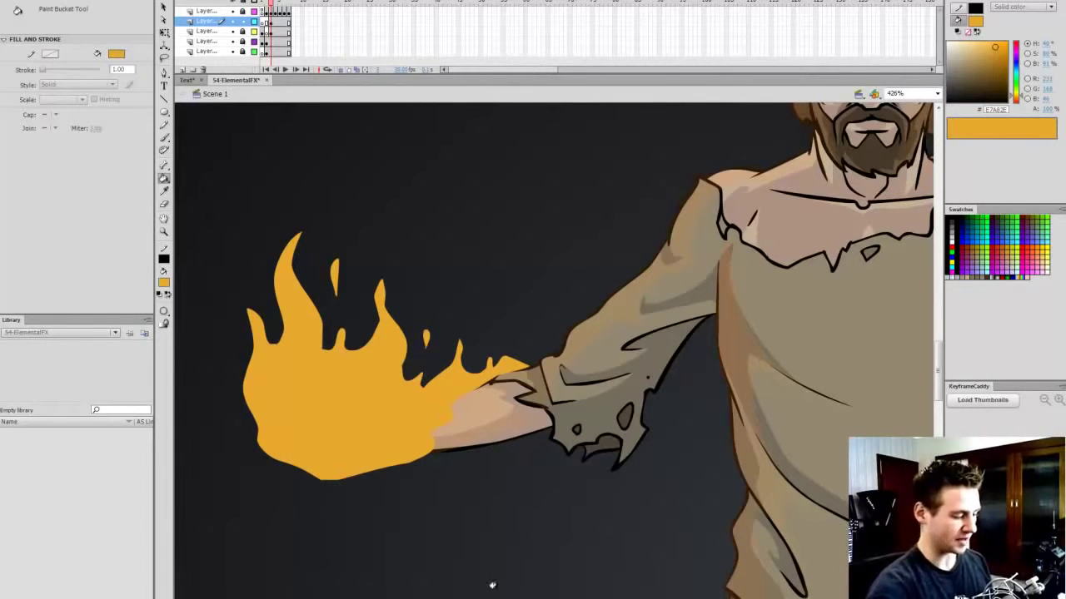
Step: Outline the flame's edge across the left forearm and its tongues above the arm, undoing the end of the last tongue
{"action": "left_click_drag", "start_coordinate": [509, 598], "coordinate": [607, 597]}
{"action": "key", "text": "b"}
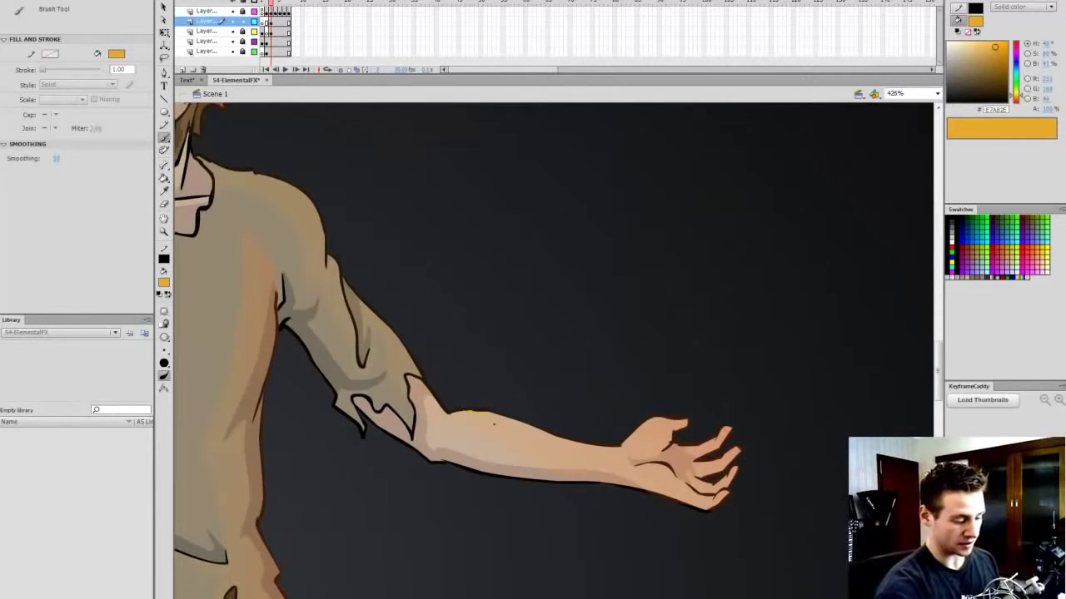
{"action": "left_click_drag", "start_coordinate": [588, 475], "coordinate": [621, 484]}
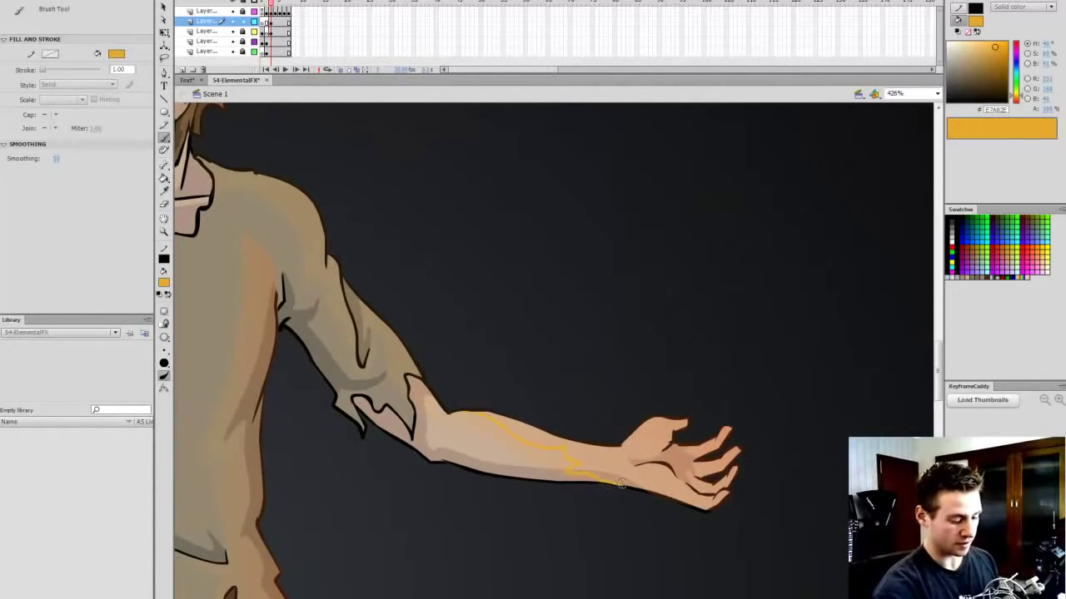
{"action": "mouse_move", "coordinate": [471, 409]}
{"action": "left_mouse_down"}
{"action": "mouse_move", "coordinate": [531, 416]}
{"action": "mouse_move", "coordinate": [558, 389]}
{"action": "mouse_move", "coordinate": [561, 421]}
{"action": "mouse_move", "coordinate": [580, 421]}
{"action": "mouse_move", "coordinate": [581, 389]}
{"action": "mouse_move", "coordinate": [609, 371]}
{"action": "mouse_move", "coordinate": [604, 391]}
{"action": "mouse_move", "coordinate": [628, 400]}
{"action": "mouse_move", "coordinate": [645, 324]}
{"action": "mouse_move", "coordinate": [662, 324]}
{"action": "mouse_move", "coordinate": [658, 338]}
{"action": "mouse_move", "coordinate": [697, 398]}
{"action": "left_mouse_up"}
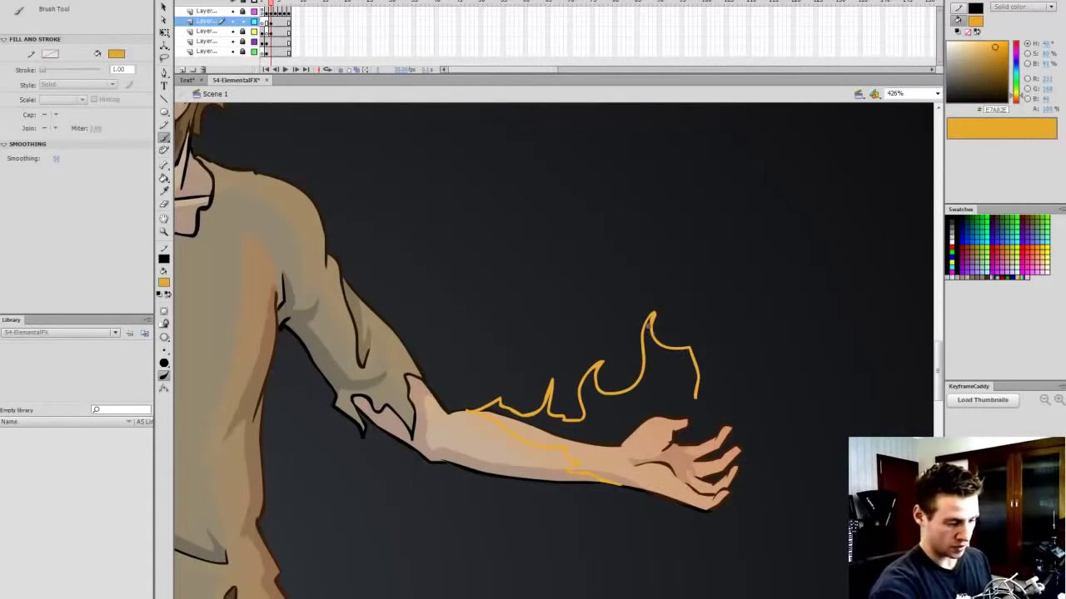
{"action": "key", "text": "ctrl+z"}
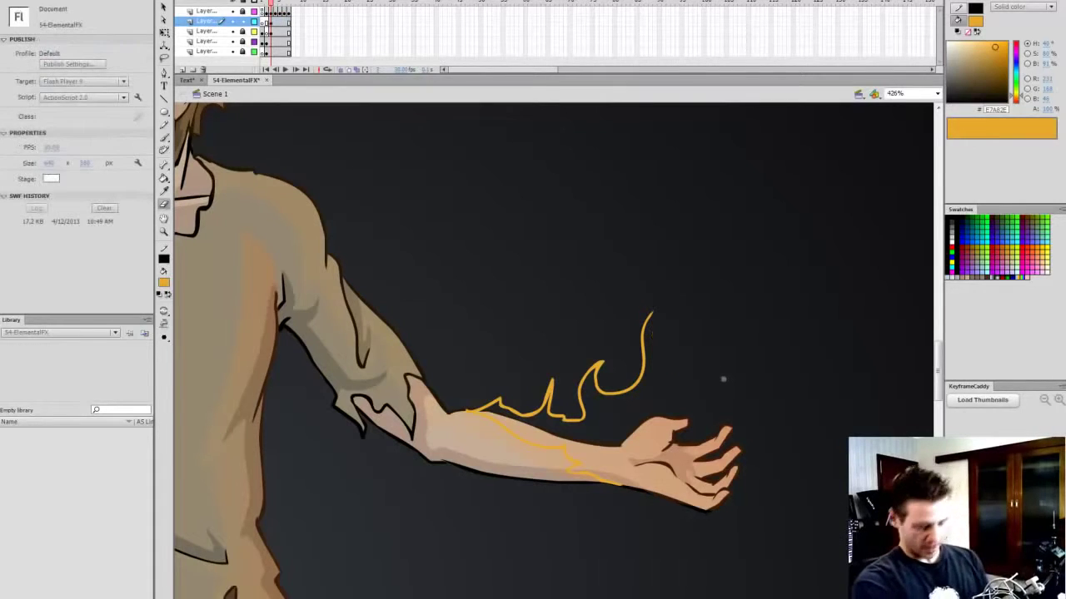
{"action": "key", "text": "b"}
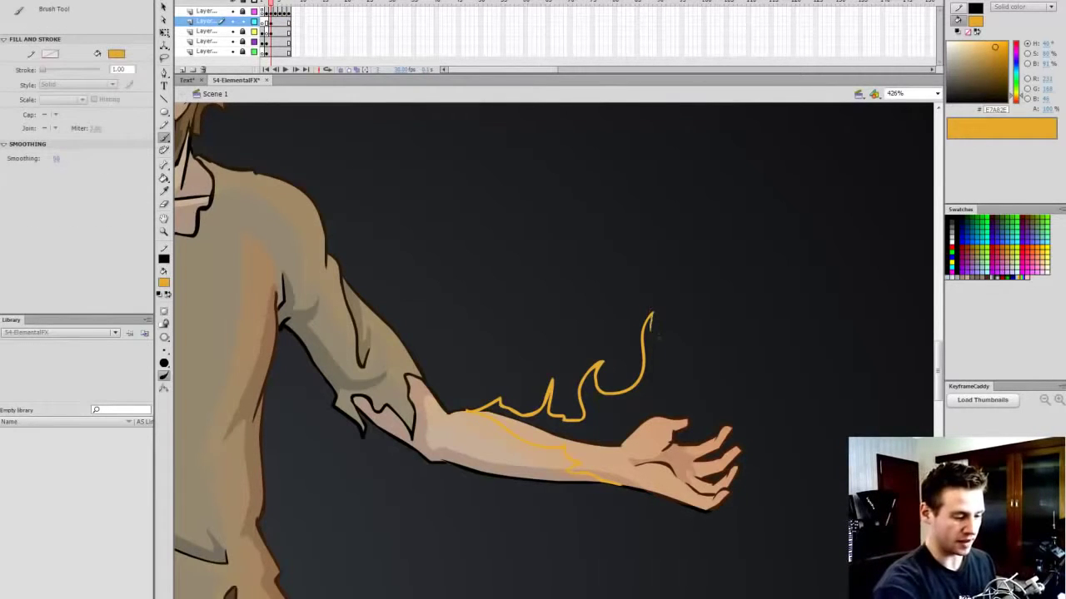
{"action": "mouse_move", "coordinate": [677, 365]}
{"action": "left_mouse_down"}
{"action": "mouse_move", "coordinate": [718, 359]}
{"action": "mouse_move", "coordinate": [706, 296]}
{"action": "mouse_move", "coordinate": [716, 264]}
{"action": "mouse_move", "coordinate": [759, 359]}
{"action": "mouse_move", "coordinate": [747, 398]}
{"action": "left_mouse_up"}
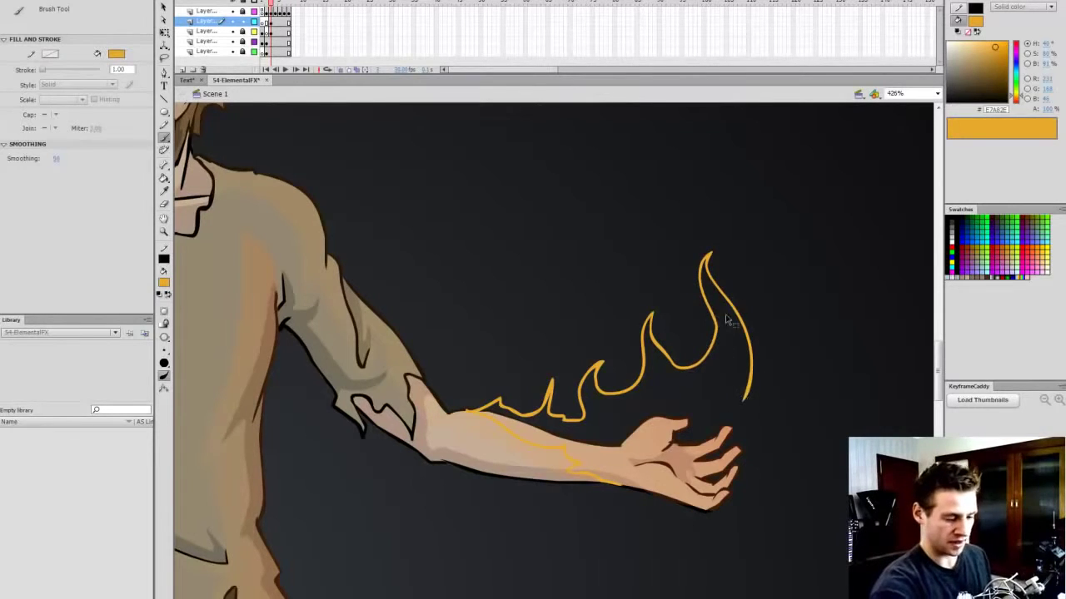
{"action": "key", "text": "ctrl+z"}
{"action": "key", "text": "ctrl+z"}
Step: Complete the flame outline around the left hand with more tongues, clean up the overlap and fill it with orange-yellow
{"action": "mouse_move", "coordinate": [653, 314]}
{"action": "left_mouse_down"}
{"action": "mouse_move", "coordinate": [654, 341]}
{"action": "mouse_move", "coordinate": [712, 385]}
{"action": "mouse_move", "coordinate": [744, 356]}
{"action": "mouse_move", "coordinate": [753, 483]}
{"action": "left_mouse_up"}
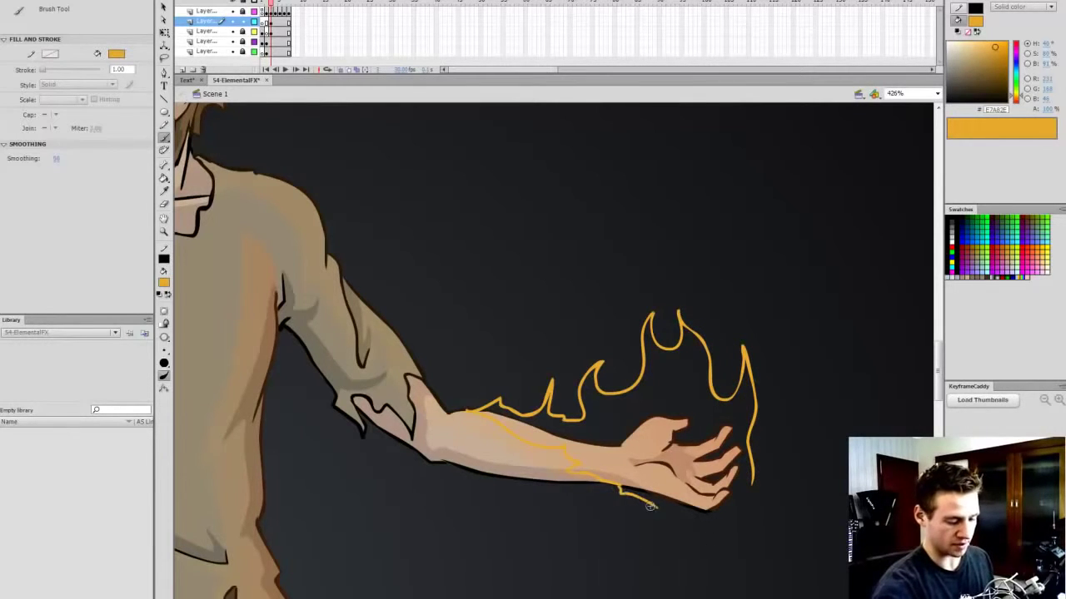
{"action": "mouse_move", "coordinate": [620, 491]}
{"action": "left_mouse_down"}
{"action": "mouse_move", "coordinate": [715, 521]}
{"action": "mouse_move", "coordinate": [747, 481]}
{"action": "left_mouse_up"}
{"action": "key", "text": "e"}
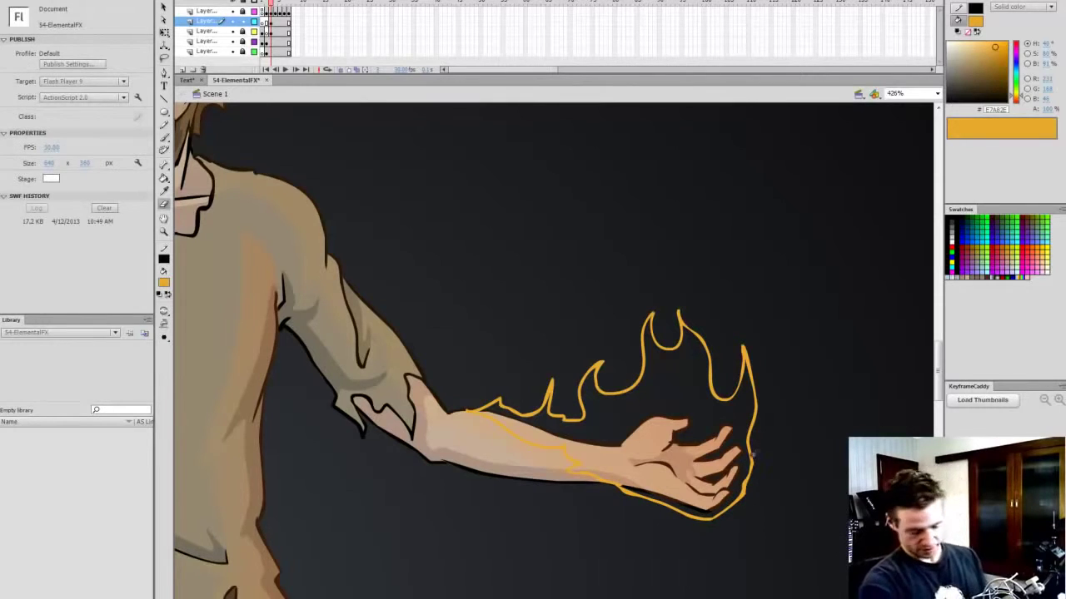
{"action": "key", "text": "k"}
{"action": "left_click", "coordinate": [732, 430]}
Step: Draw small detached flames above the left hand and fill them with the same orange-yellow
{"action": "key", "text": "b"}
{"action": "left_click_drag", "start_coordinate": [731, 296], "coordinate": [725, 335]}
{"action": "key", "text": "k"}
{"action": "key", "text": "e"}
{"action": "key", "text": "b"}
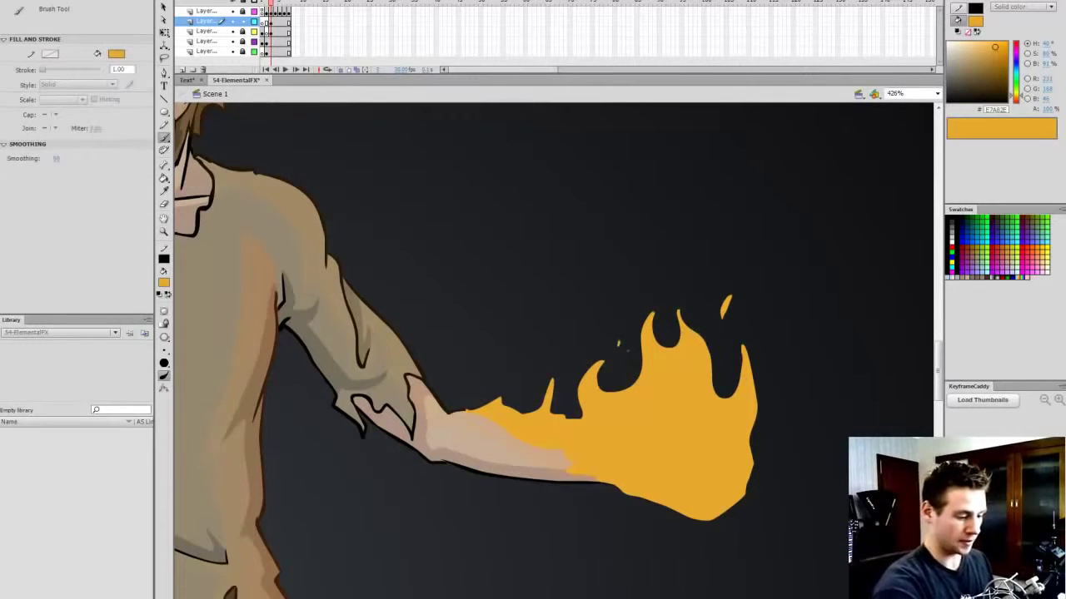
Step: Fit the whole stage in view and convert the flames on both hands into a Movie Clip symbol named Fire
{"action": "left_click", "coordinate": [937, 94]}
{"action": "left_click", "coordinate": [909, 103]}
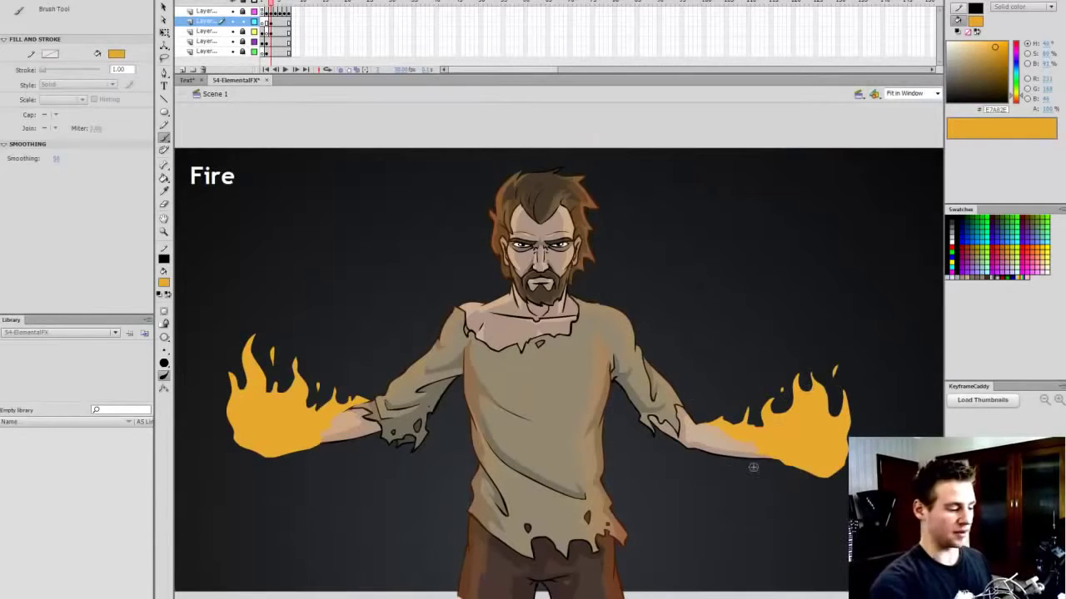
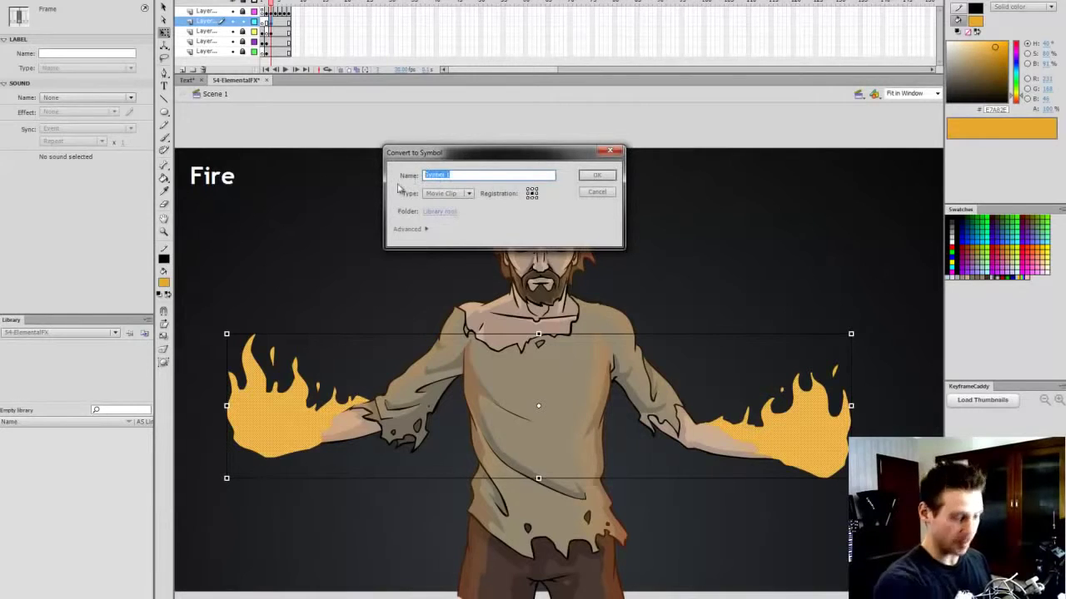
{"action": "type", "text": "F"}
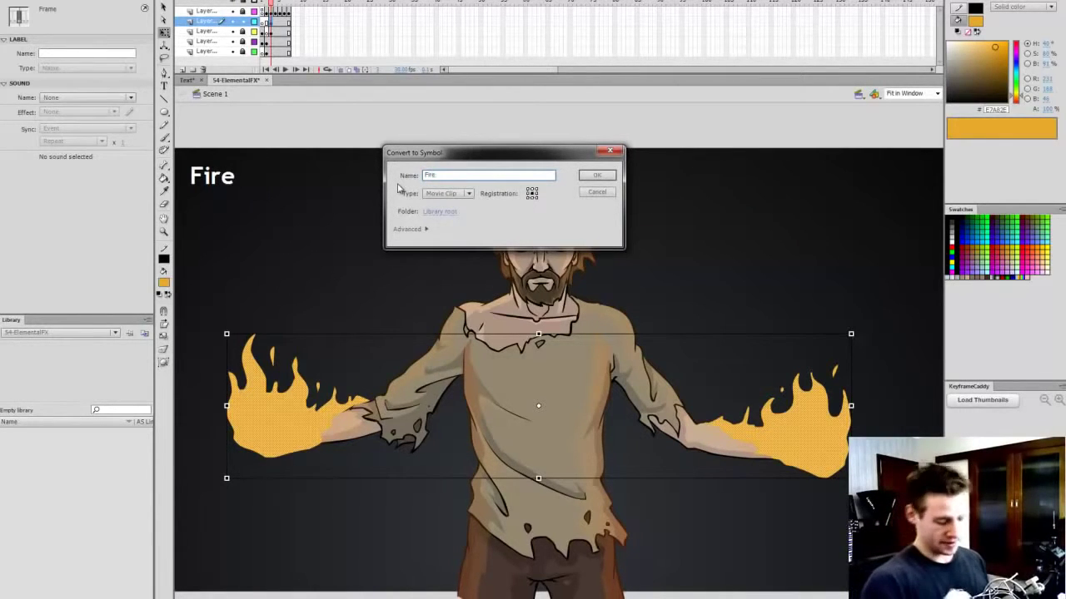
{"action": "type", "text": "ire"}
{"action": "key", "text": "Return"}
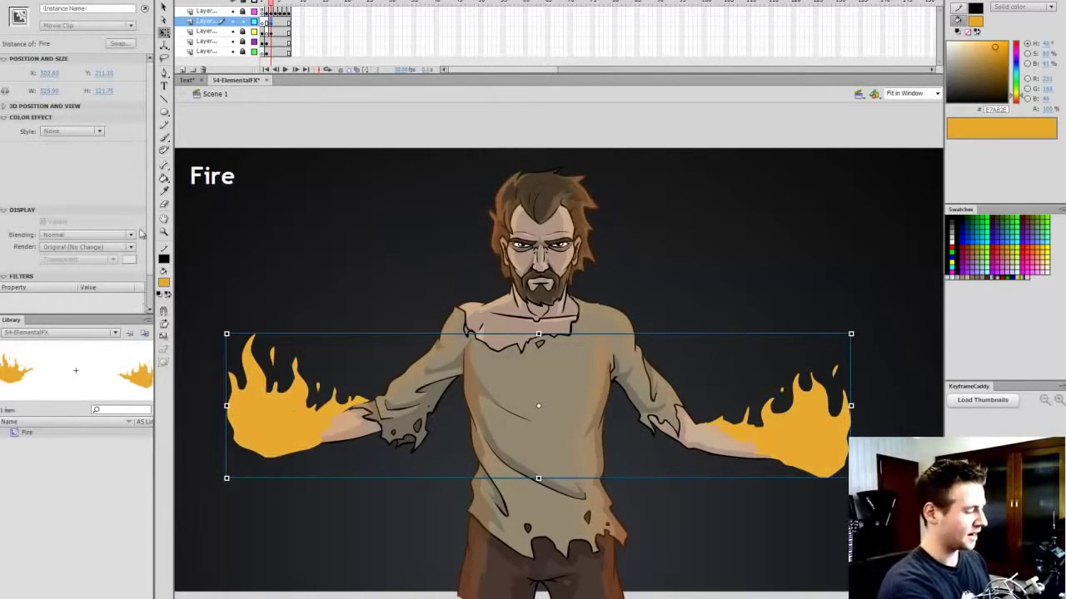
Step: Make room for the filter settings and add a Glow filter to the Fire movie clip
{"action": "scroll", "coordinate": [142, 235], "scroll_direction": "down", "scroll_amount": 2}
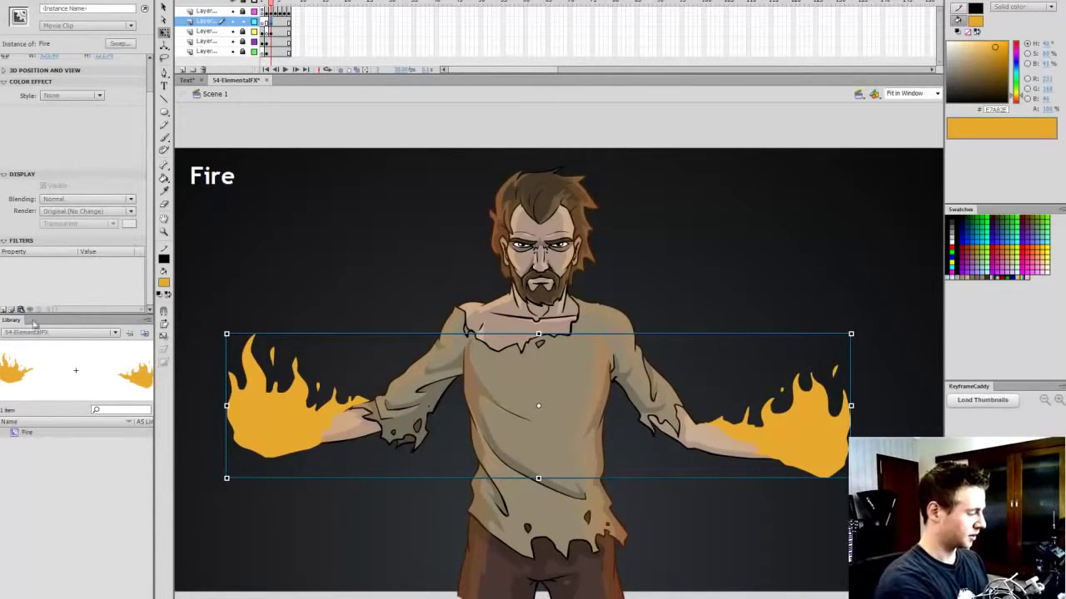
{"action": "left_click", "coordinate": [148, 321]}
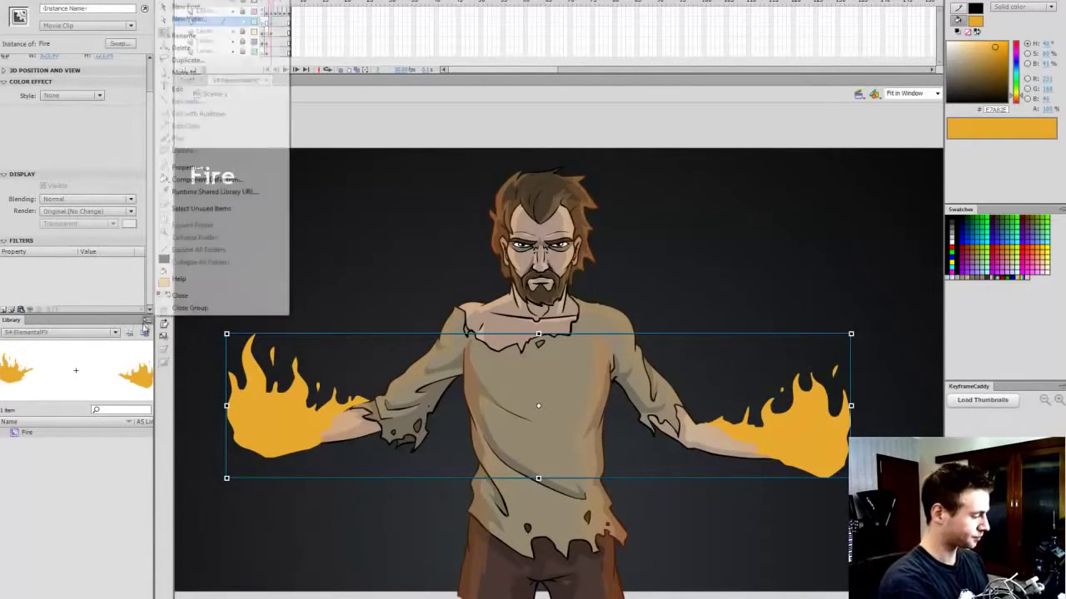
{"action": "left_click", "coordinate": [109, 317]}
{"action": "double_click", "coordinate": [16, 321]}
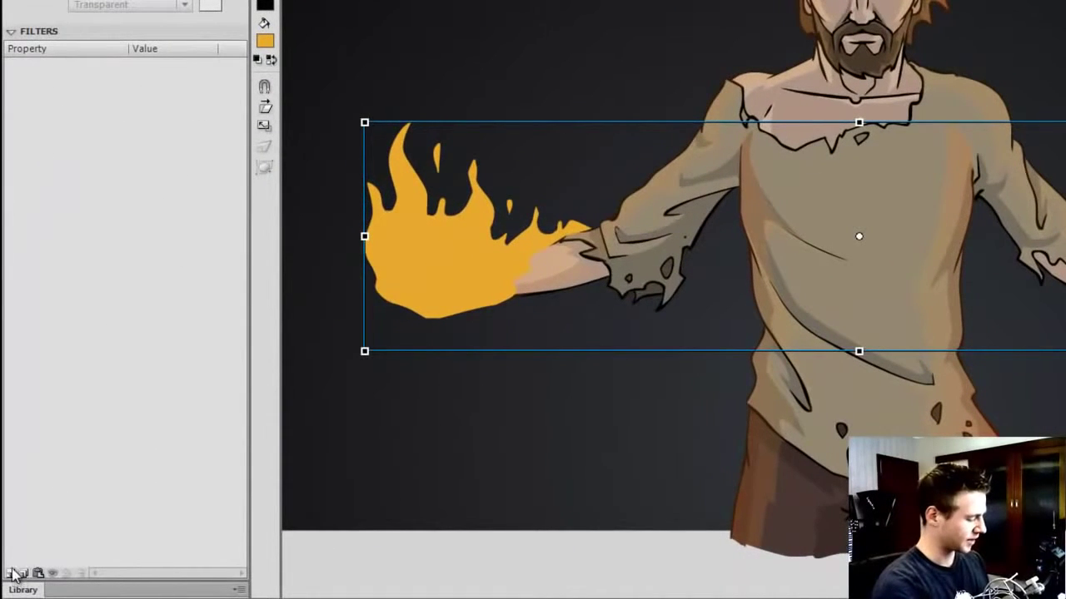
{"action": "left_click", "coordinate": [14, 572]}
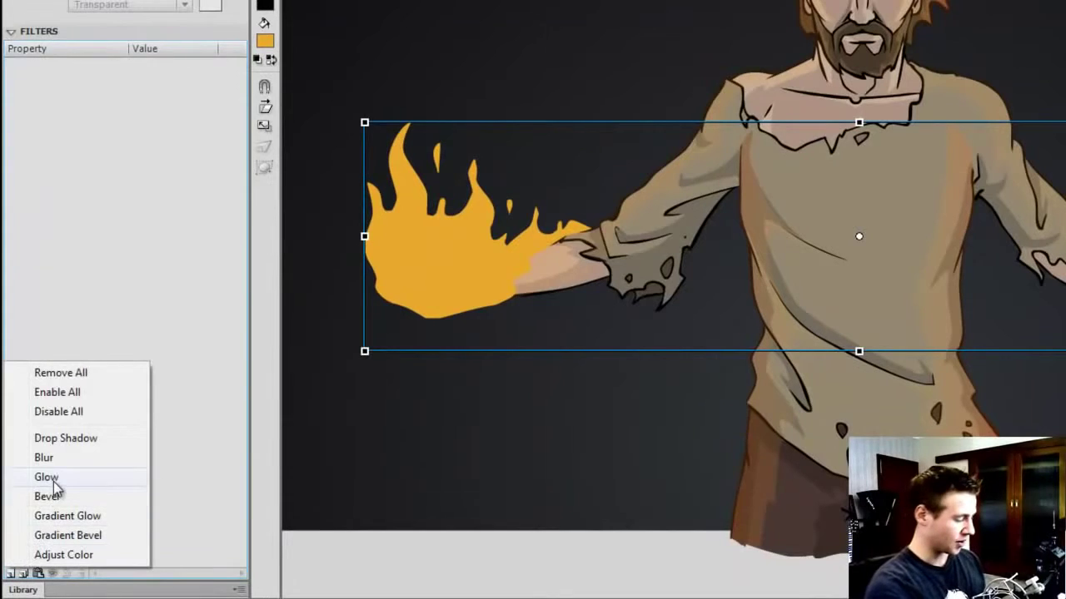
{"action": "left_click", "coordinate": [81, 477]}
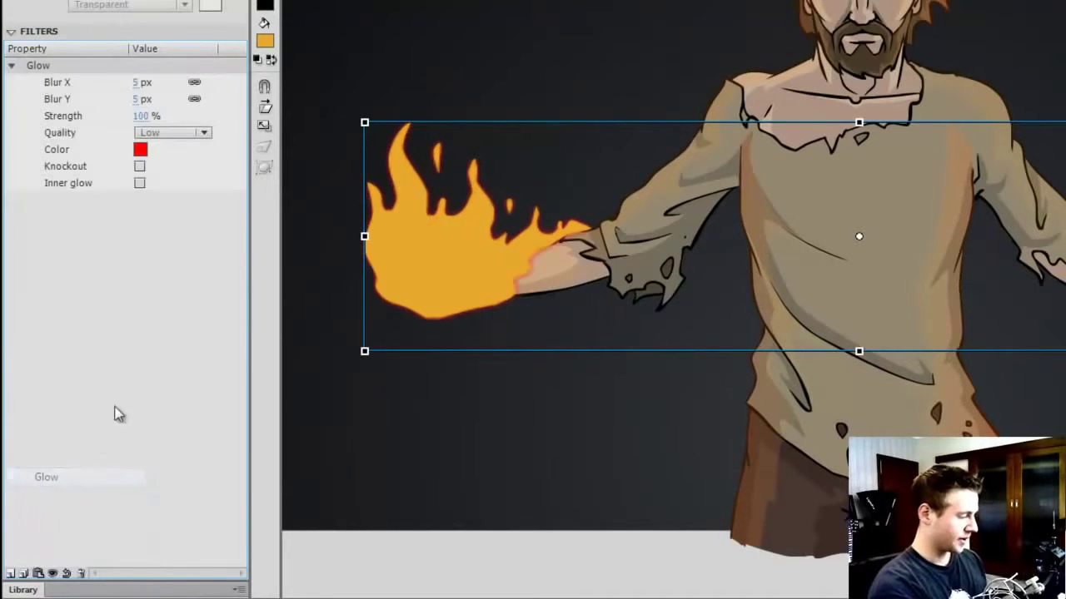
Step: Set the glow colour to orange-red #FF3300
{"action": "left_click", "coordinate": [140, 149]}
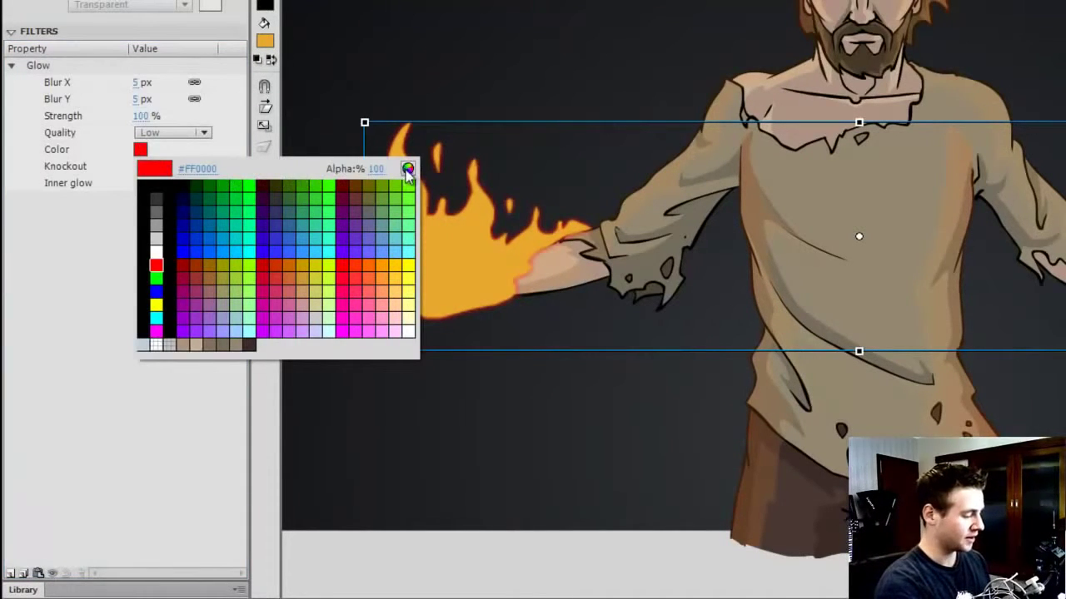
{"action": "left_click", "coordinate": [367, 265]}
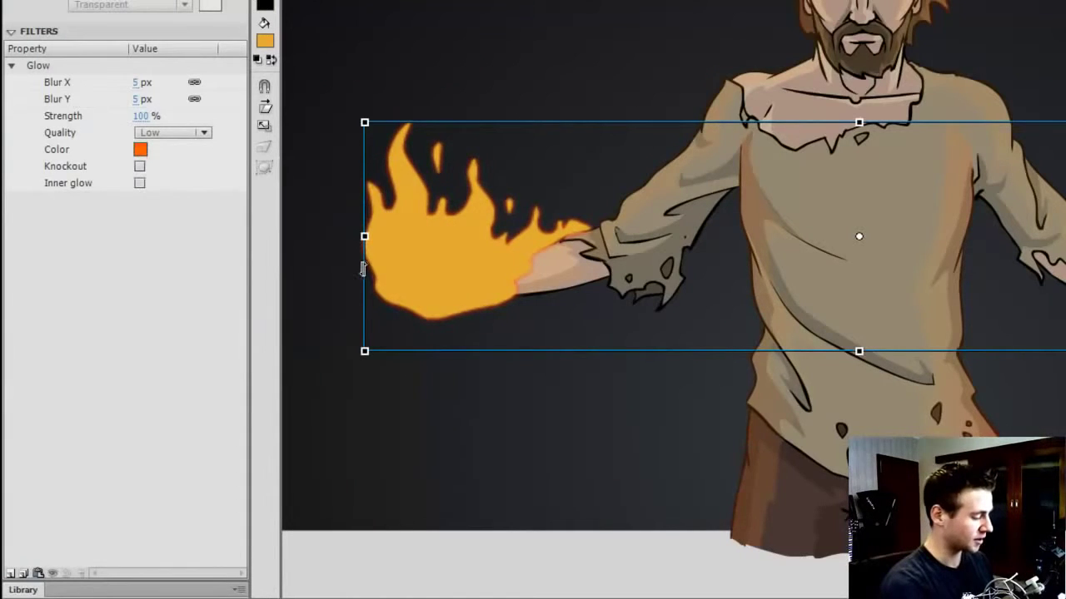
{"action": "left_click", "coordinate": [140, 149]}
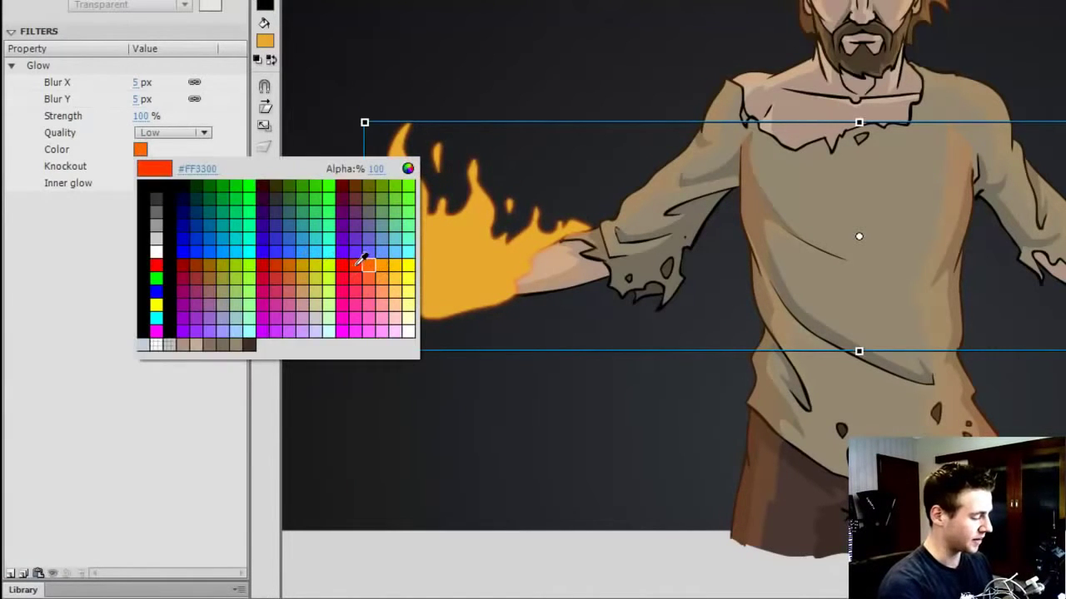
{"action": "left_click", "coordinate": [362, 261]}
Step: Set the glow's strength to 106%, its horizontal and vertical blur to 12 px and its quality to High
{"action": "left_click", "coordinate": [143, 115]}
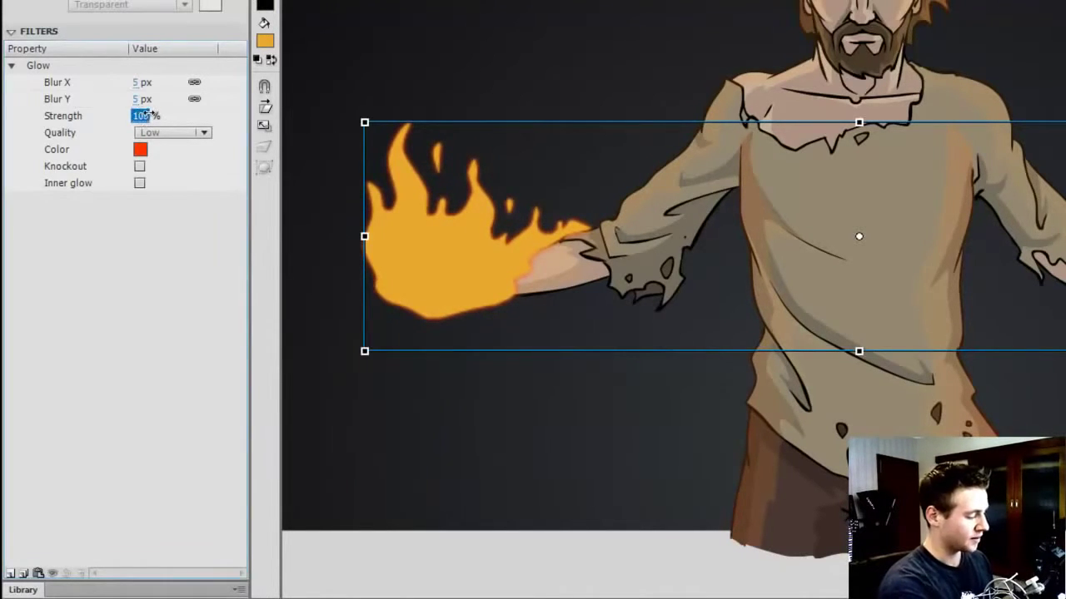
{"action": "left_click_drag", "start_coordinate": [148, 113], "coordinate": [149, 81]}
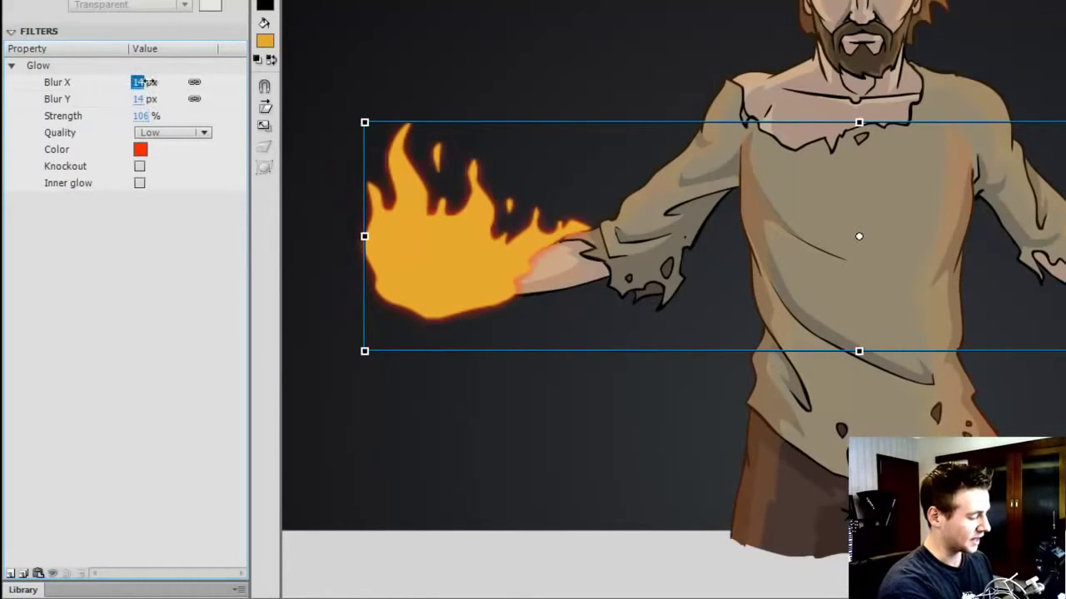
{"action": "type", "text": "12"}
{"action": "key", "text": "Return"}
{"action": "left_click", "coordinate": [200, 133]}
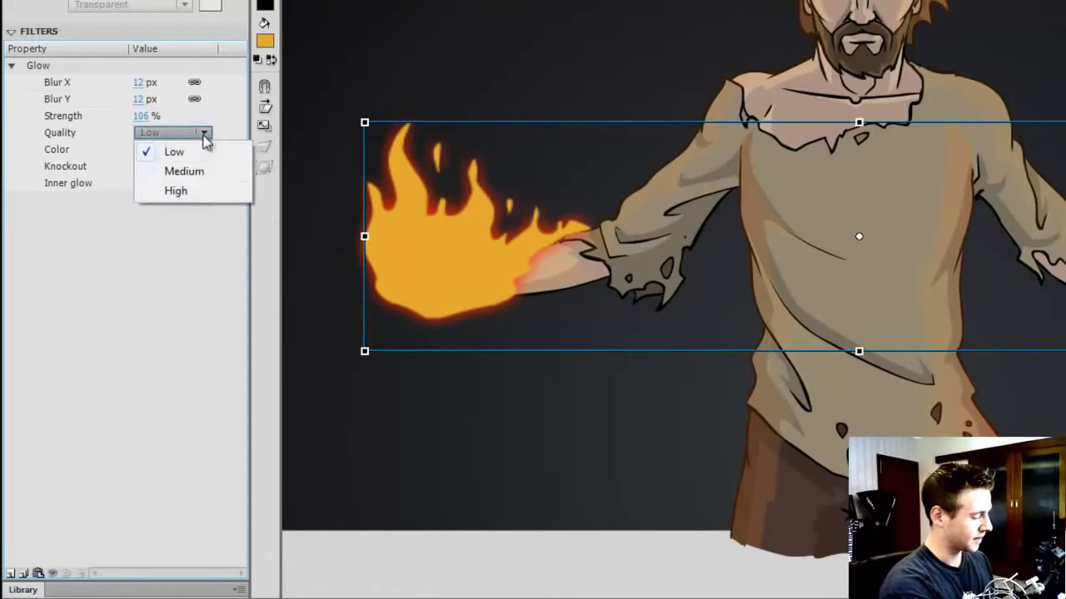
{"action": "left_click", "coordinate": [215, 197]}
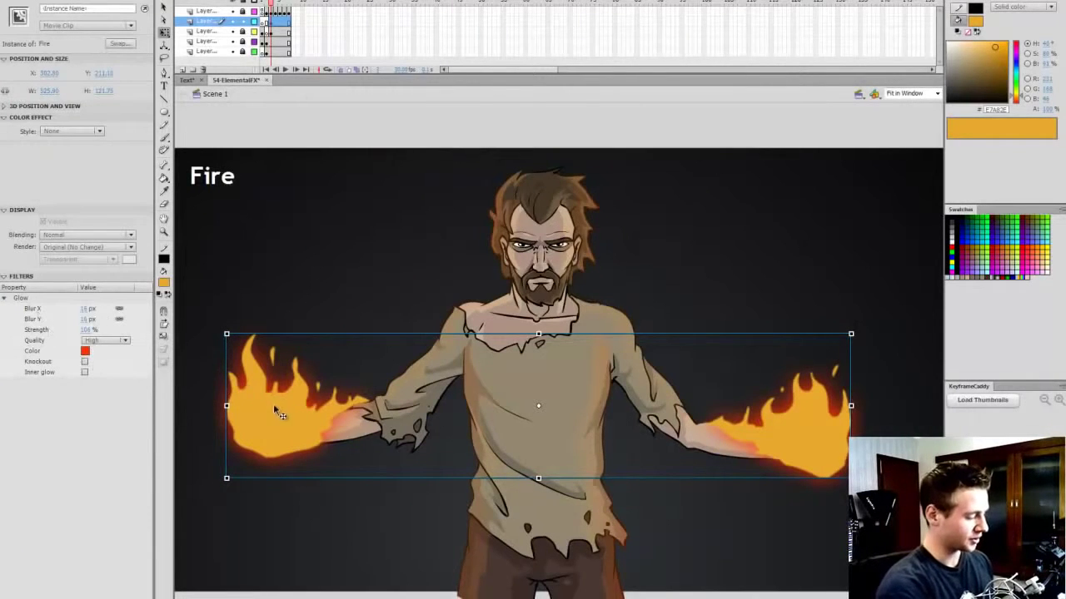
Step: Add a second Glow filter to the Fire movie clip as a stronger golden-yellow inner glow with 22 px horizontal and vertical blur
{"action": "left_click", "coordinate": [6, 596]}
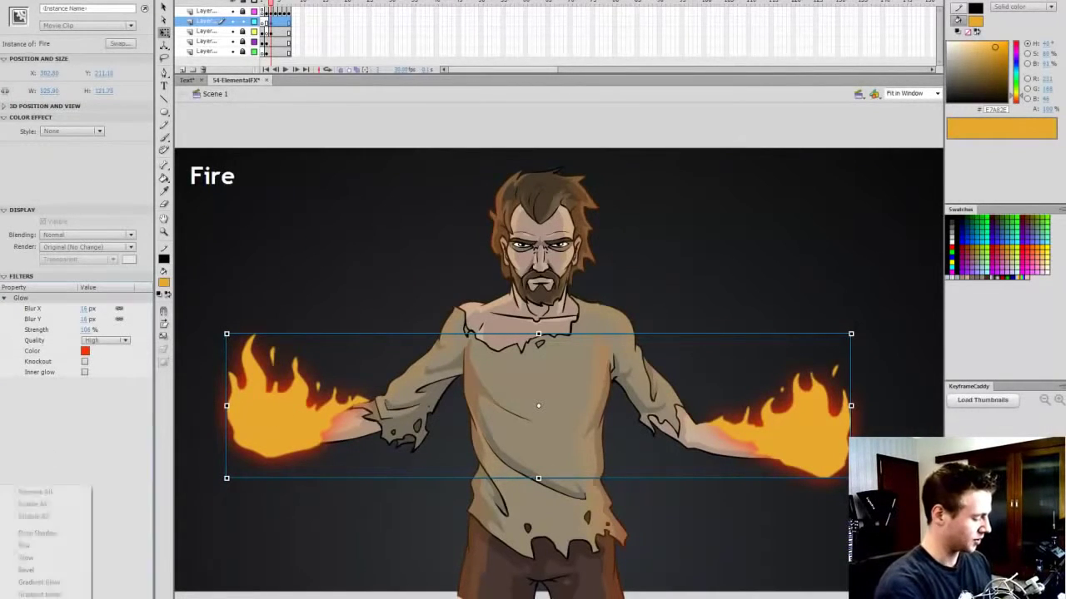
{"action": "left_click", "coordinate": [48, 557]}
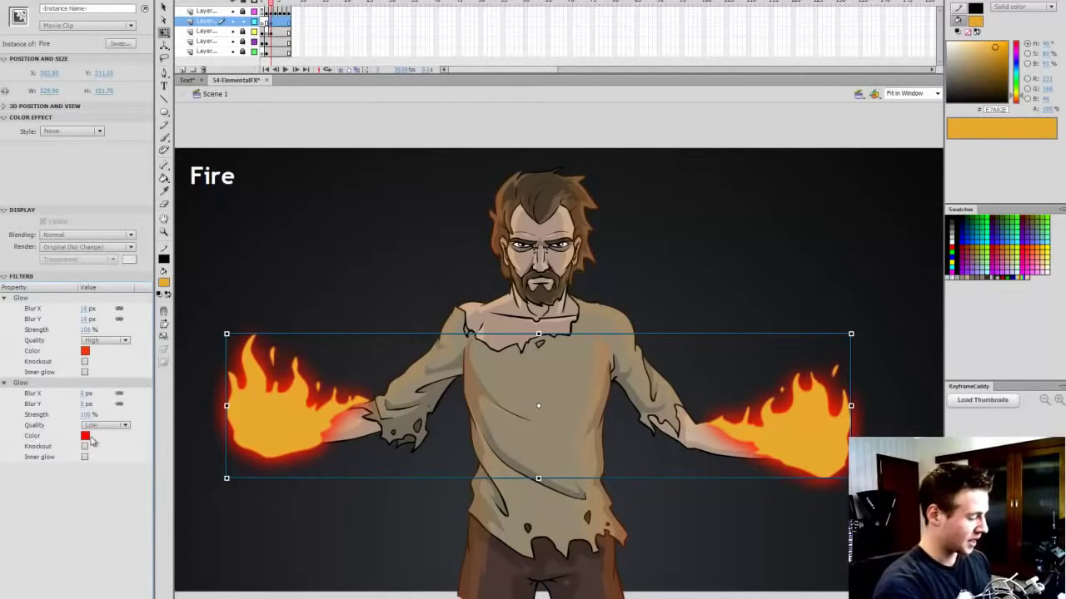
{"action": "left_click", "coordinate": [85, 436]}
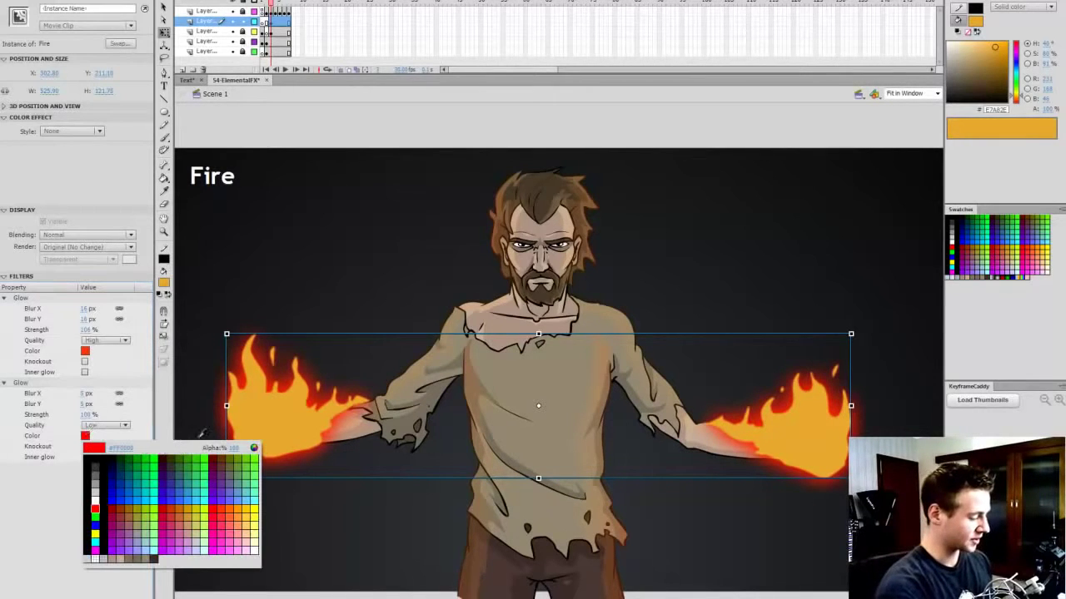
{"action": "left_click", "coordinate": [245, 513]}
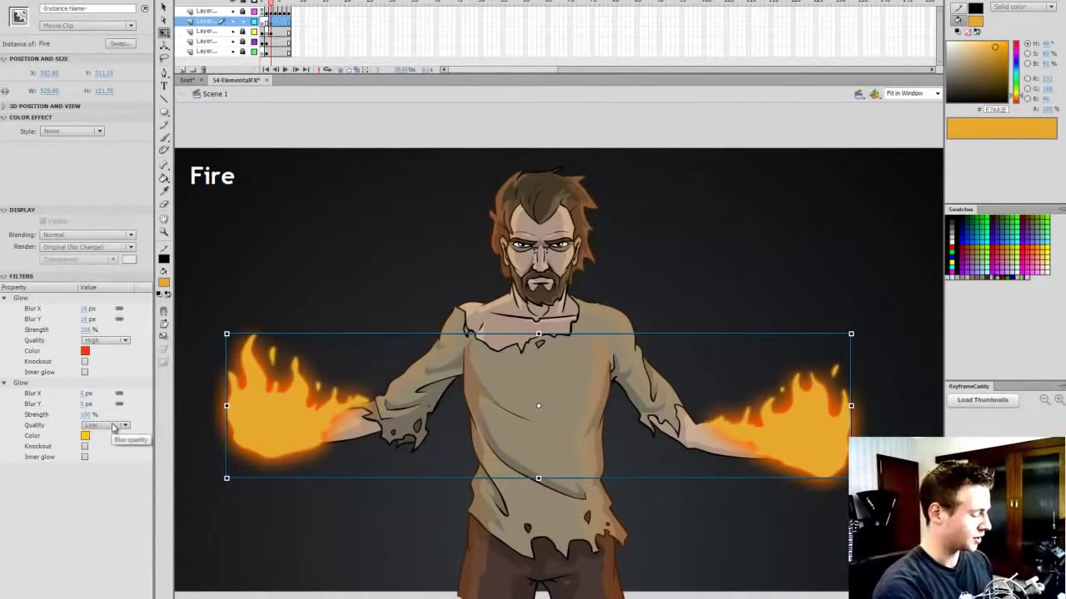
{"action": "left_click", "coordinate": [84, 457]}
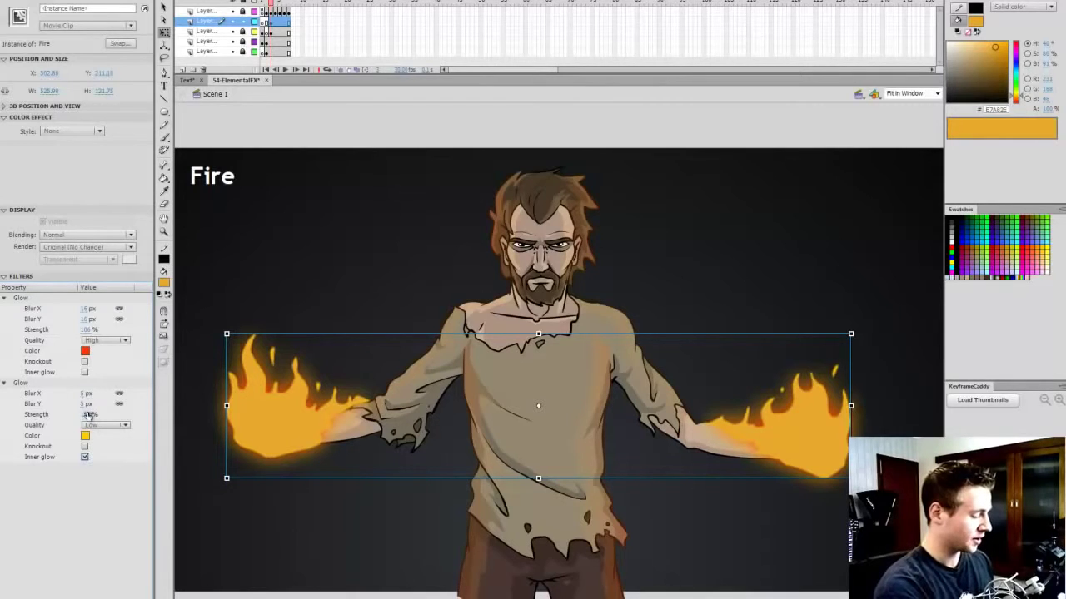
{"action": "left_click_drag", "start_coordinate": [87, 415], "coordinate": [38, 298]}
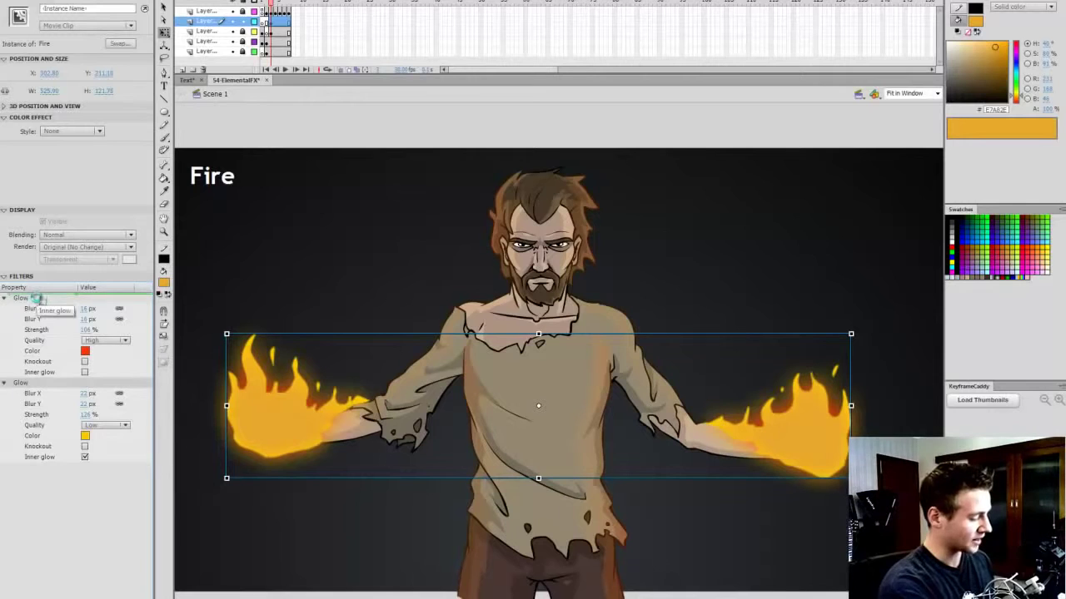
Step: Edit the Fire symbol to recolour its flame shapes pale yellow #F5E28B and return to the main scene
{"action": "double_click", "coordinate": [315, 428]}
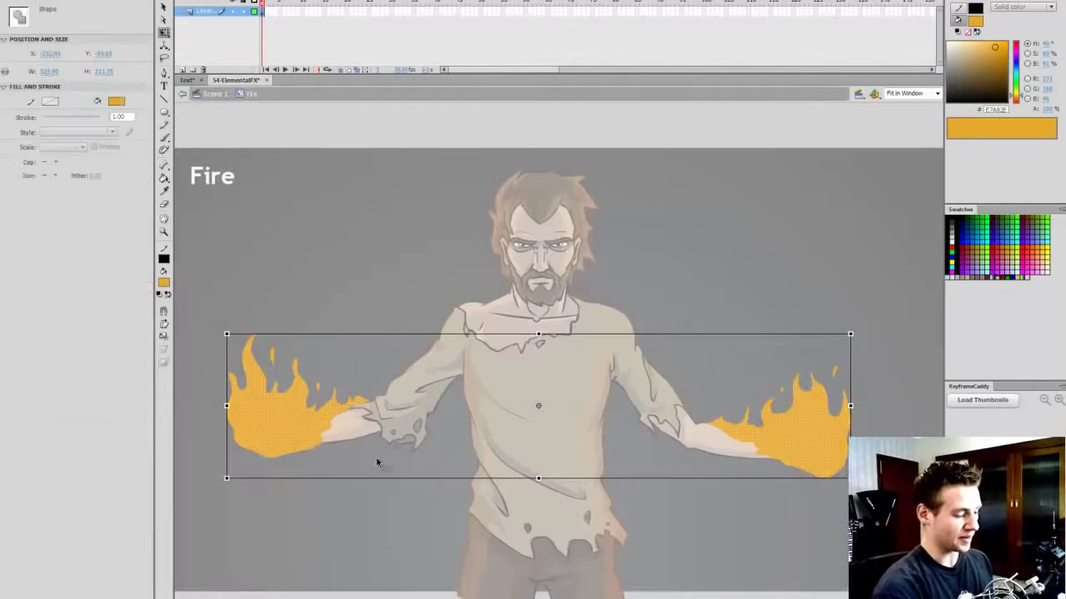
{"action": "left_click", "coordinate": [984, 46]}
{"action": "left_click", "coordinate": [1020, 94]}
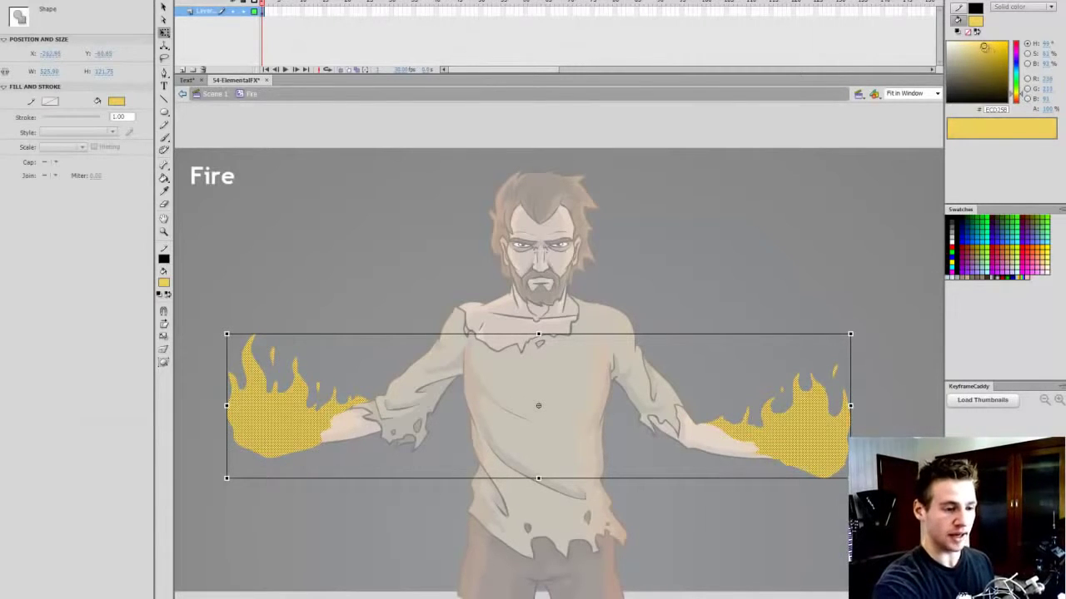
{"action": "double_click", "coordinate": [894, 152]}
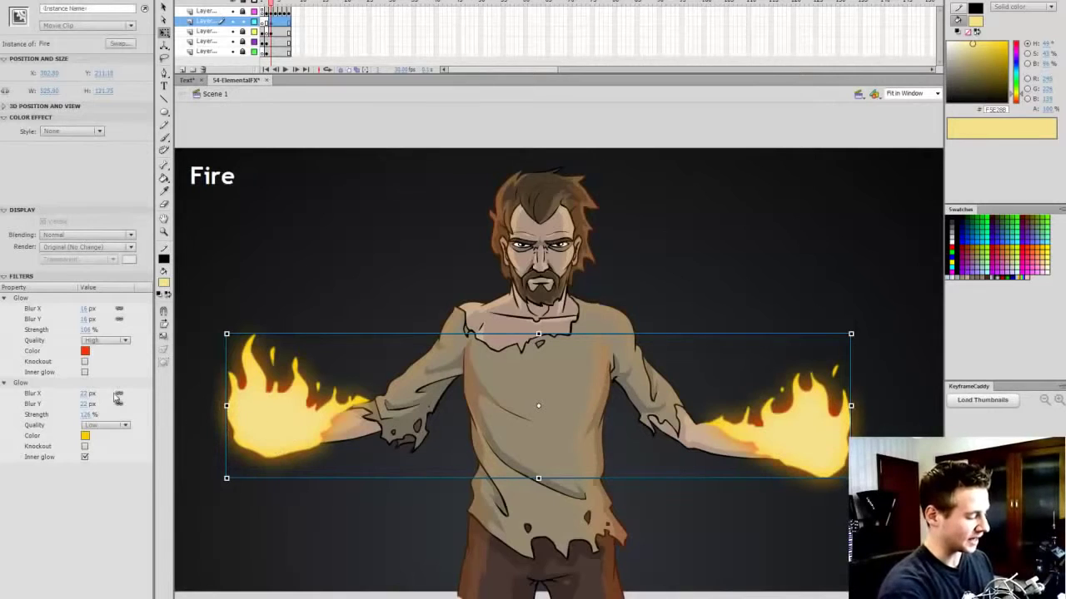
Step: Set the inner glow's strength to 159% and its horizontal and vertical blur to 30 px
{"action": "left_click", "coordinate": [86, 414]}
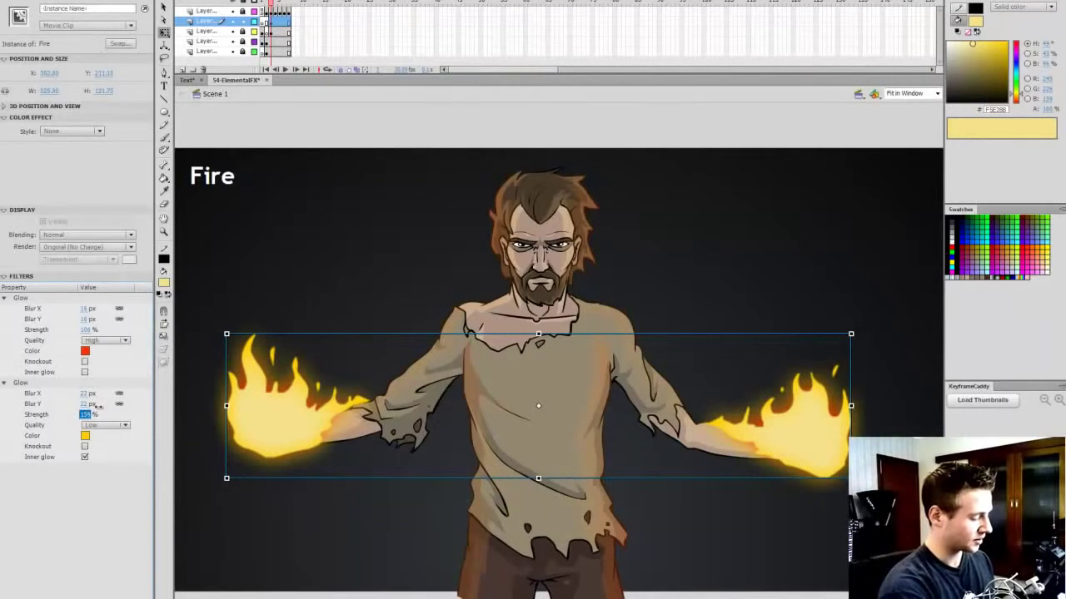
{"action": "left_click", "coordinate": [84, 393]}
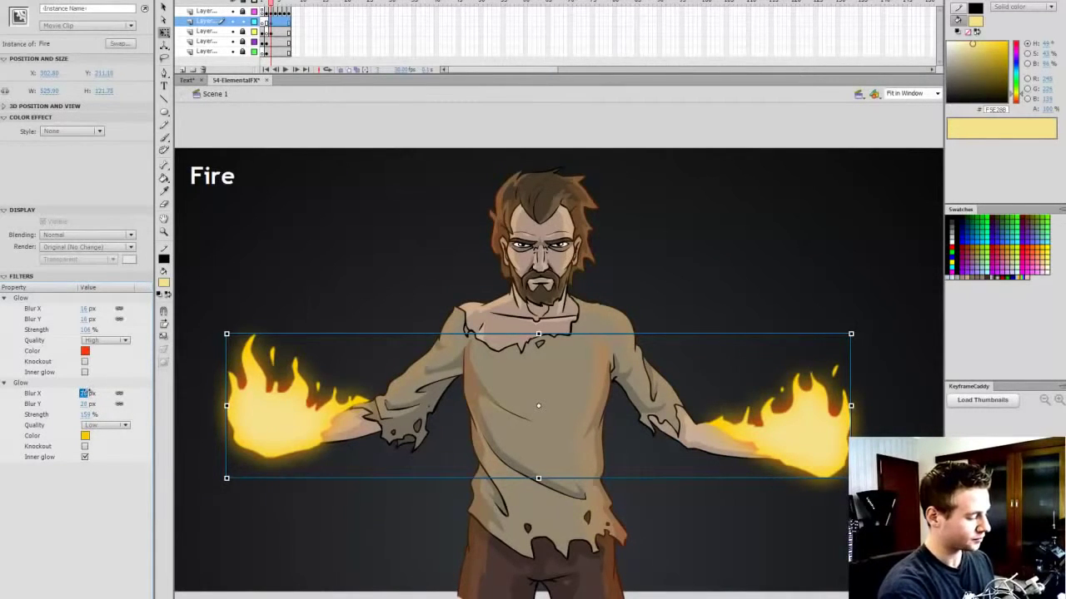
Step: Recolour the first glow to dark orange #FF6600 and the inner glow to lighter orange #FF9900
{"action": "left_click", "coordinate": [86, 351]}
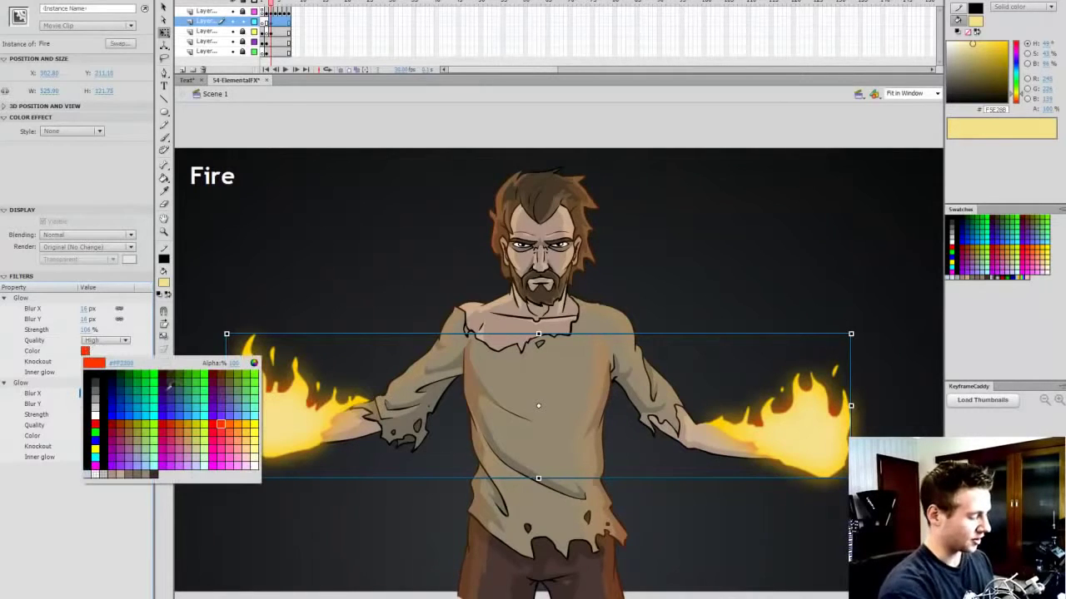
{"action": "left_click", "coordinate": [236, 421]}
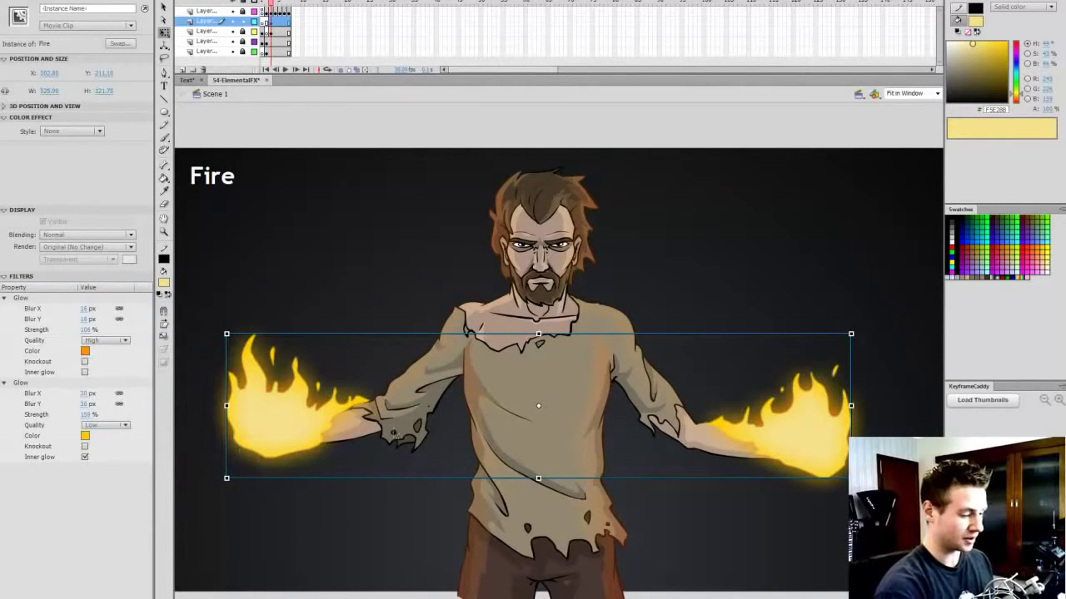
{"action": "left_click", "coordinate": [85, 351]}
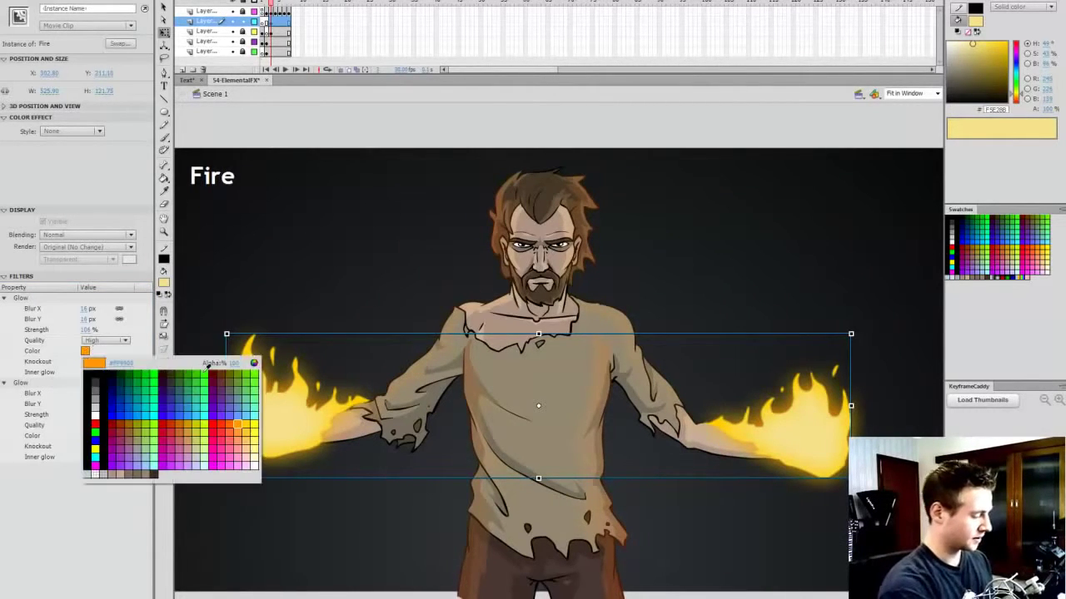
{"action": "left_click", "coordinate": [226, 415]}
{"action": "left_click", "coordinate": [85, 437]}
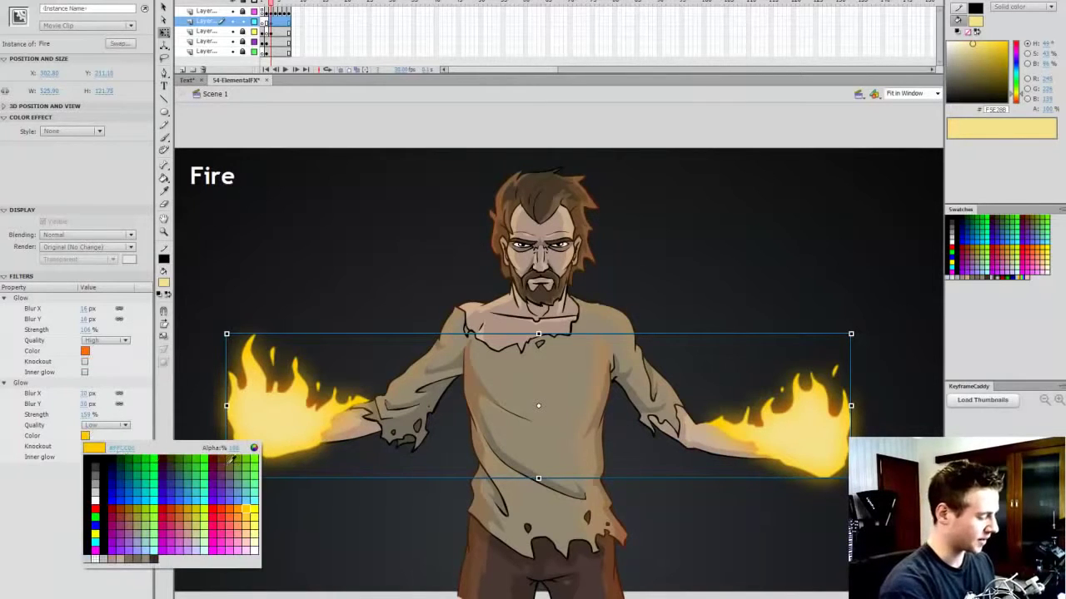
{"action": "left_click", "coordinate": [240, 505]}
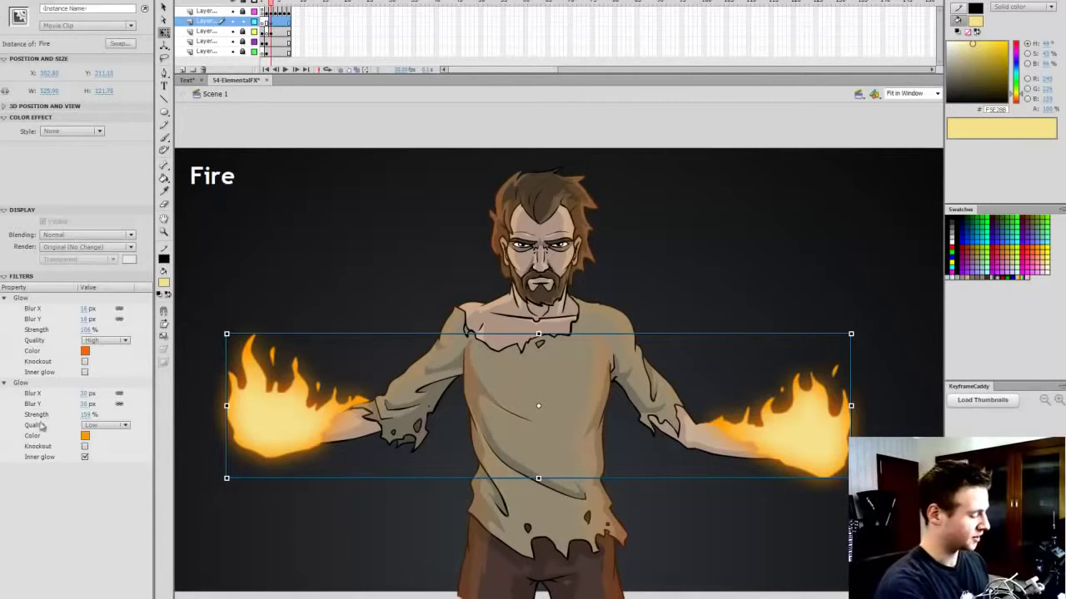
Step: Add a Blur filter to the Fire movie clip and set the quality of both the blur and the inner glow to High
{"action": "left_click", "coordinate": [7, 598]}
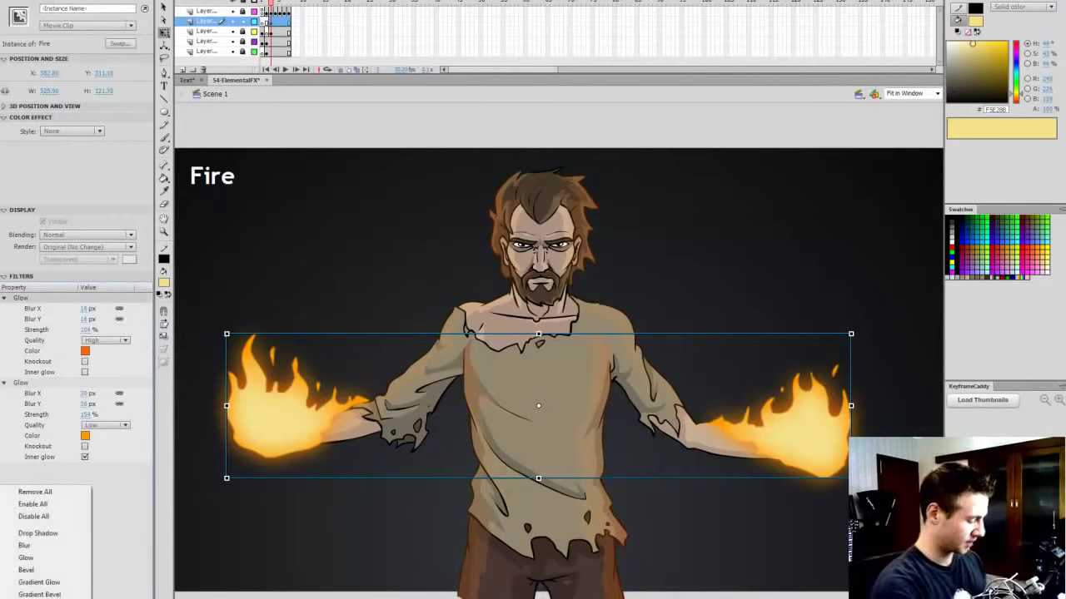
{"action": "left_click", "coordinate": [25, 545]}
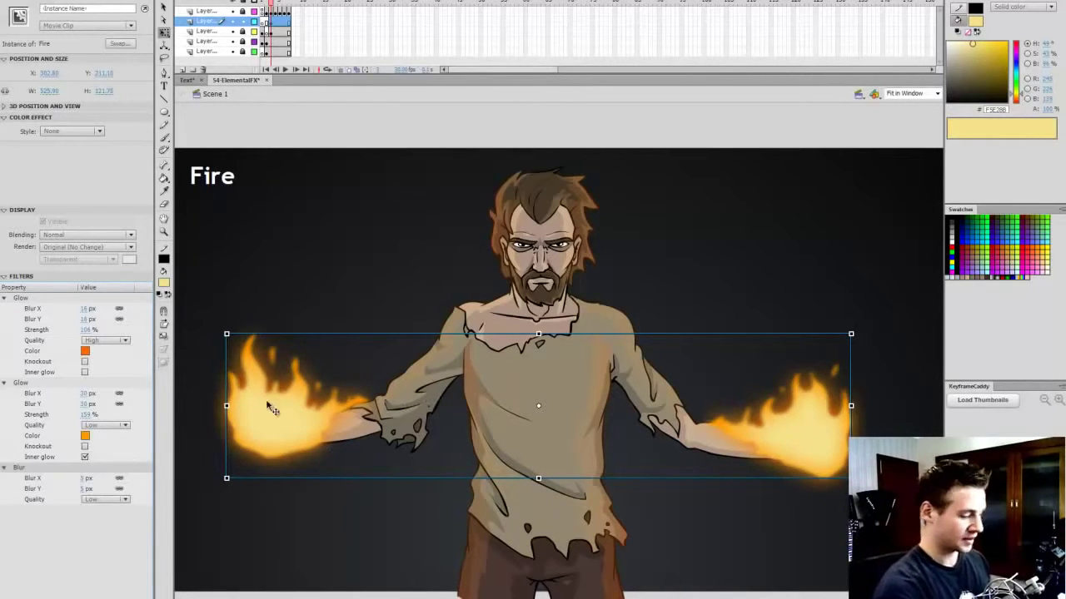
{"action": "left_click", "coordinate": [104, 499]}
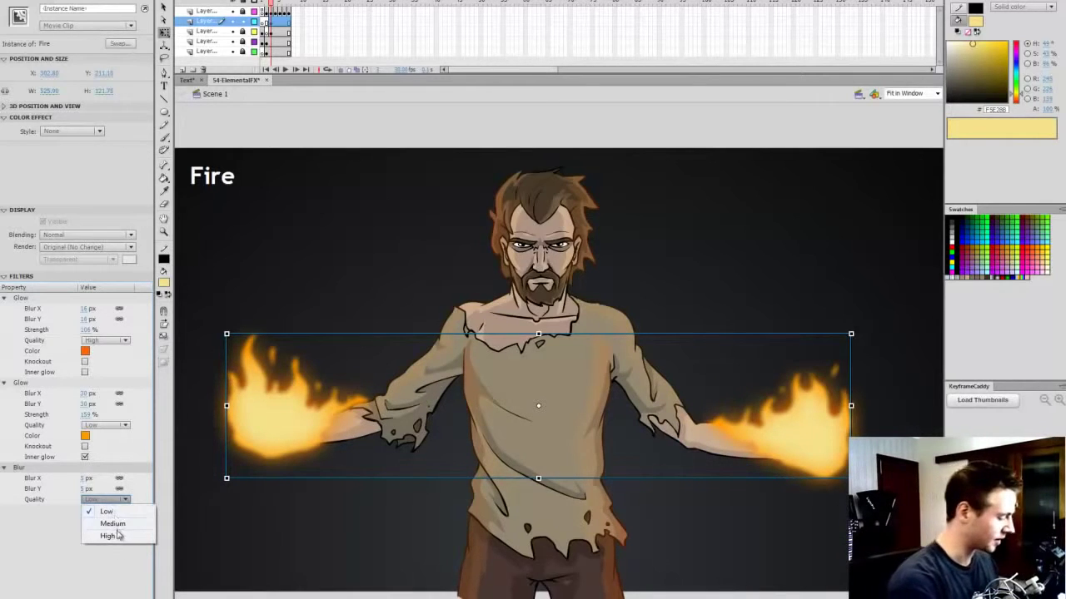
{"action": "left_click", "coordinate": [117, 538]}
{"action": "left_click", "coordinate": [104, 425]}
{"action": "left_click", "coordinate": [107, 460]}
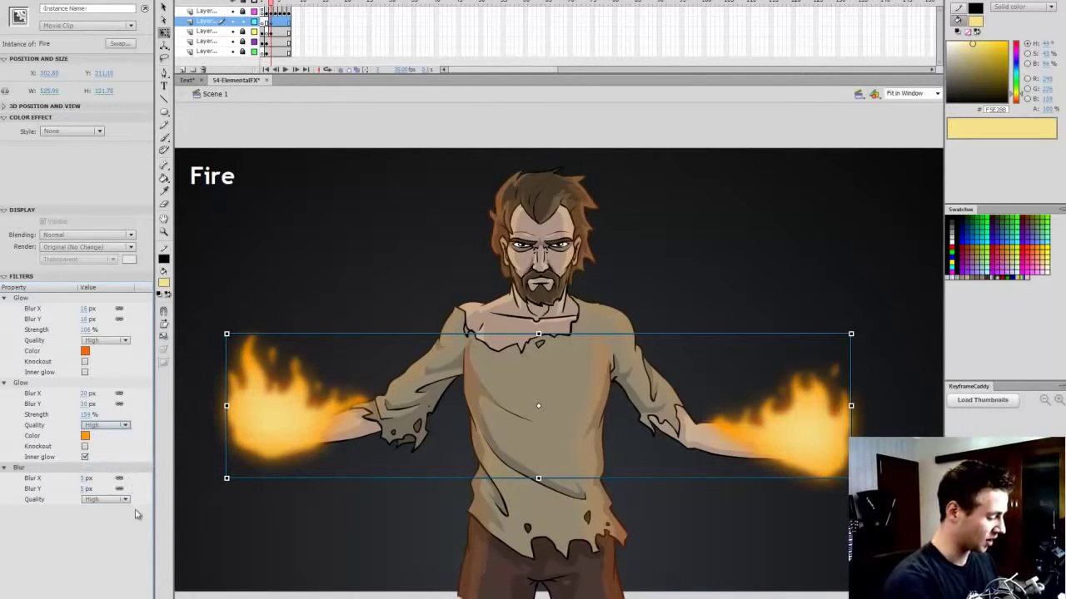
Step: Set the Blur filter's horizontal and vertical blur to 3 px
{"action": "left_click", "coordinate": [85, 478]}
{"action": "type", "text": "3"}
{"action": "key", "text": "Return"}
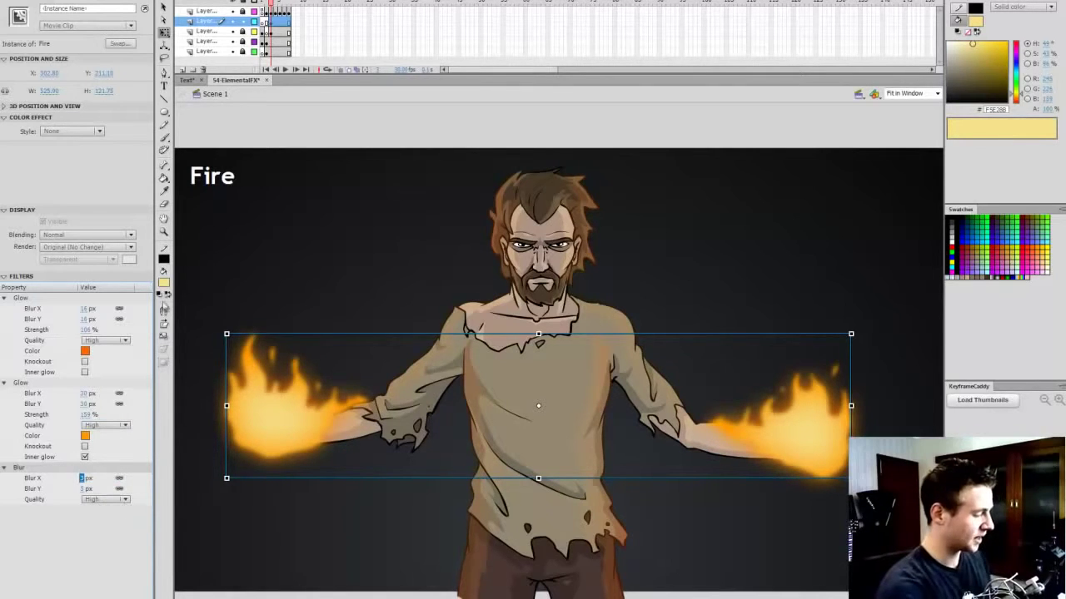
Step: Apply an Alpha colour effect of 80% to the Fire movie clip, then deselect it and save the file
{"action": "left_click", "coordinate": [79, 131]}
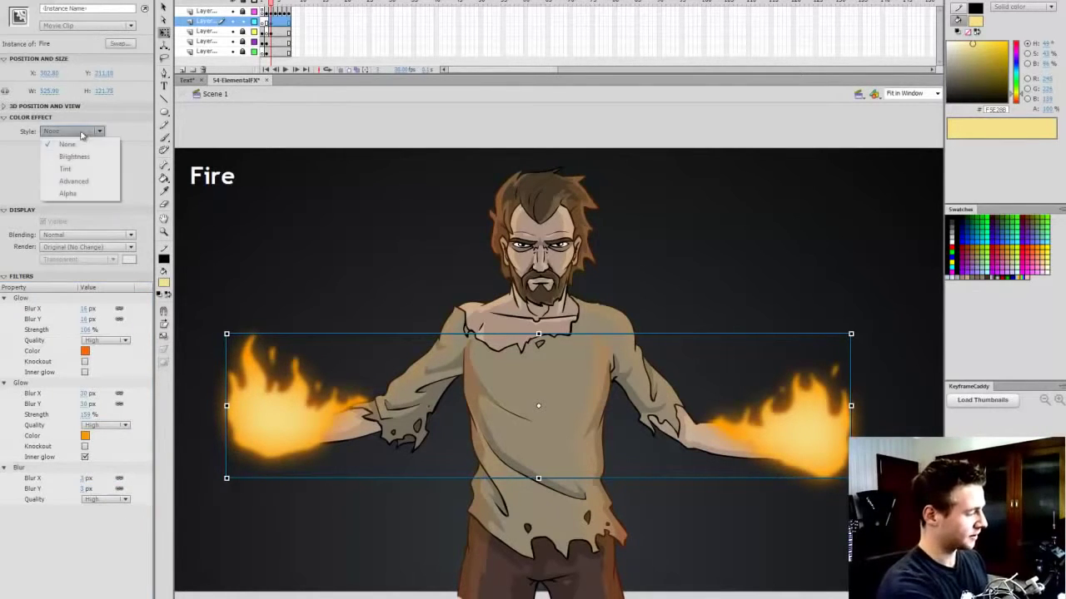
{"action": "left_click", "coordinate": [100, 203]}
{"action": "left_click", "coordinate": [96, 133]}
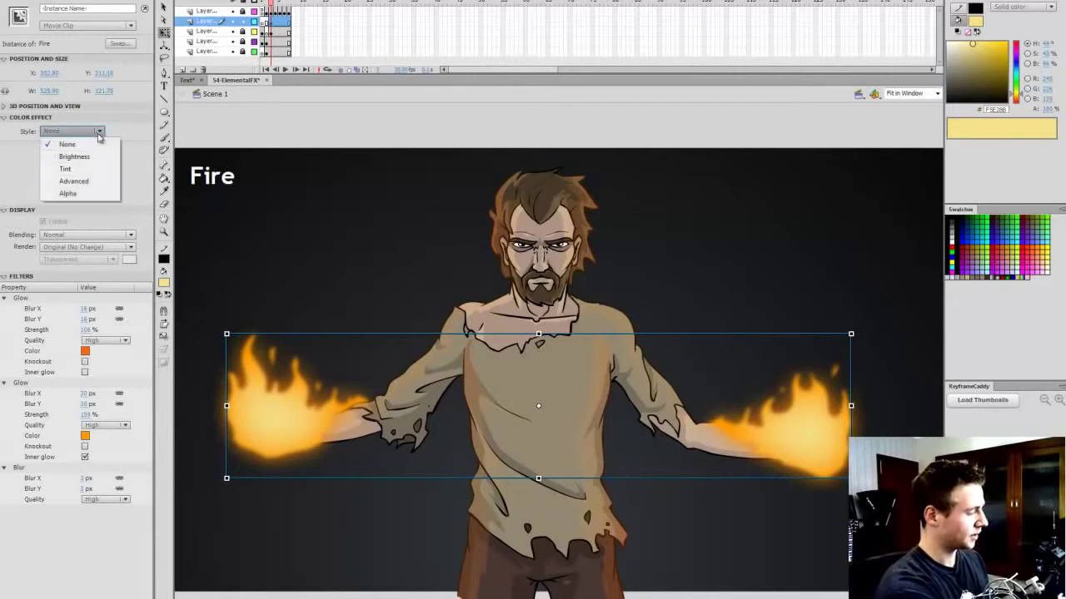
{"action": "left_click", "coordinate": [92, 194]}
{"action": "mouse_move", "coordinate": [100, 149]}
{"action": "left_mouse_down"}
{"action": "mouse_move", "coordinate": [60, 152]}
{"action": "mouse_move", "coordinate": [101, 153]}
{"action": "mouse_move", "coordinate": [92, 161]}
{"action": "left_mouse_up"}
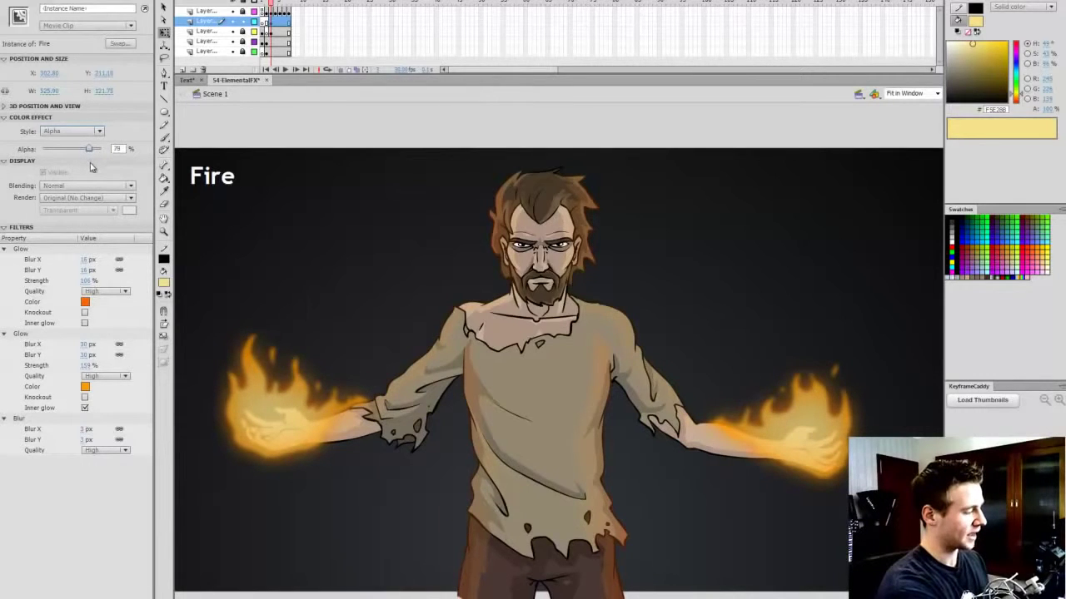
{"action": "left_click", "coordinate": [236, 138]}
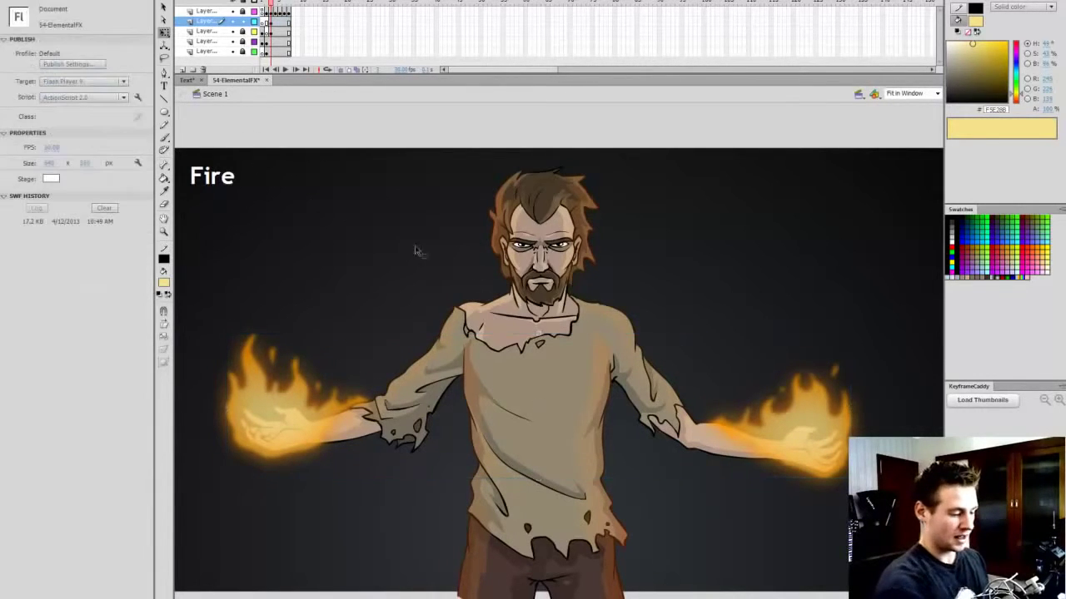
{"action": "key", "text": "ctrl+s"}
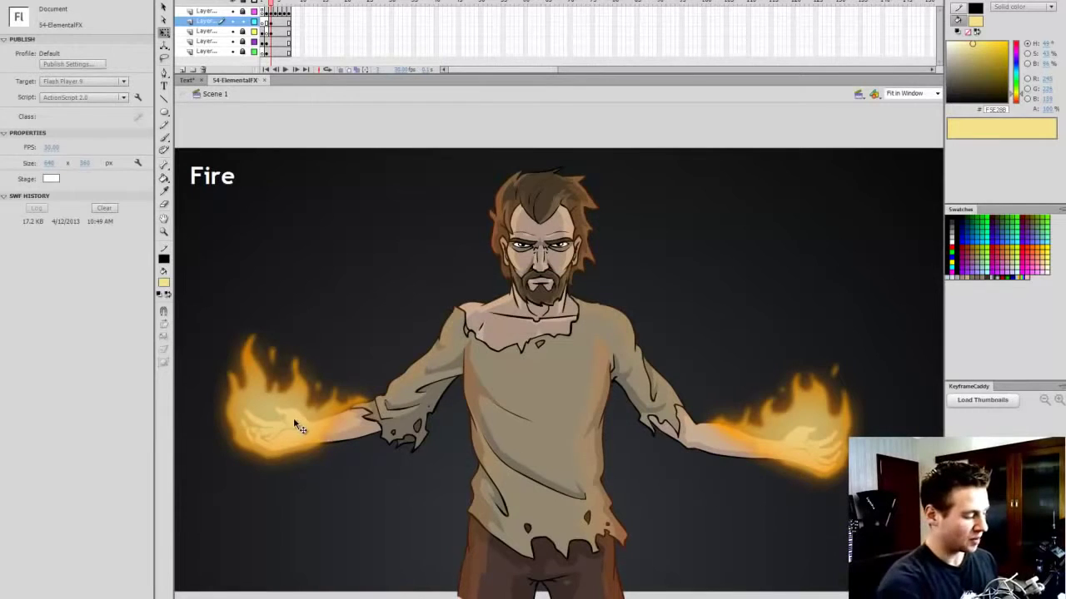
Step: Select the Fire movie clip on the hands and set its blending mode to Screen
{"action": "left_click", "coordinate": [298, 425]}
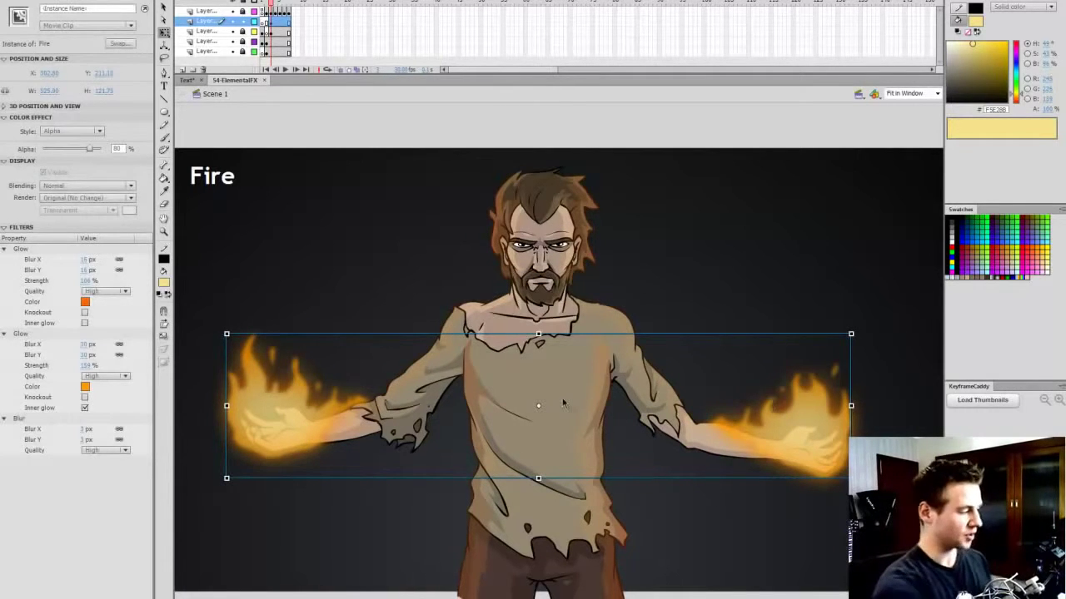
{"action": "left_click", "coordinate": [281, 385]}
{"action": "left_click", "coordinate": [287, 397]}
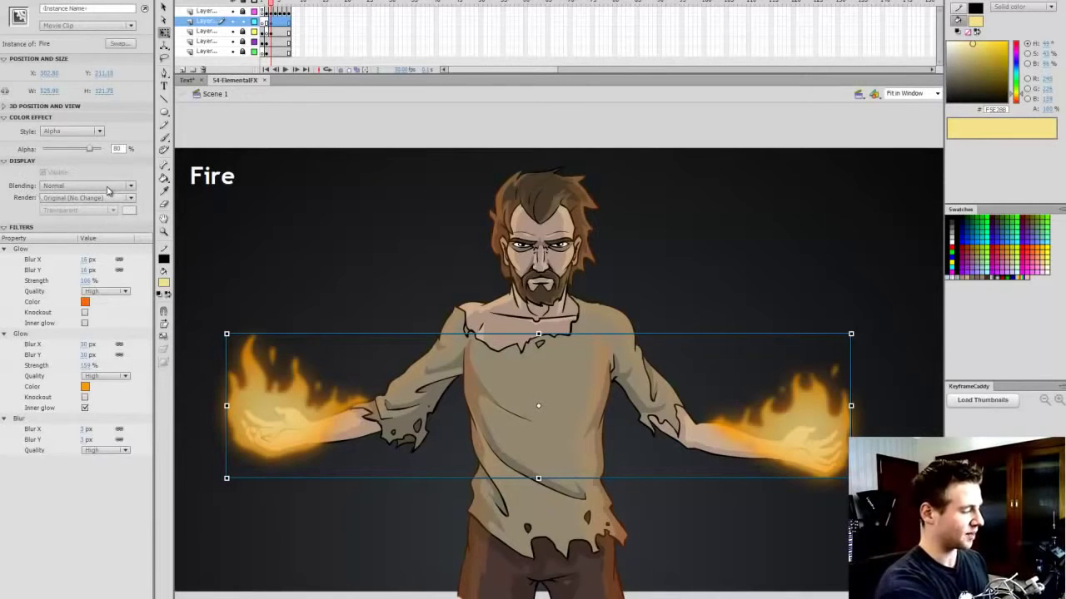
{"action": "left_click", "coordinate": [108, 189]}
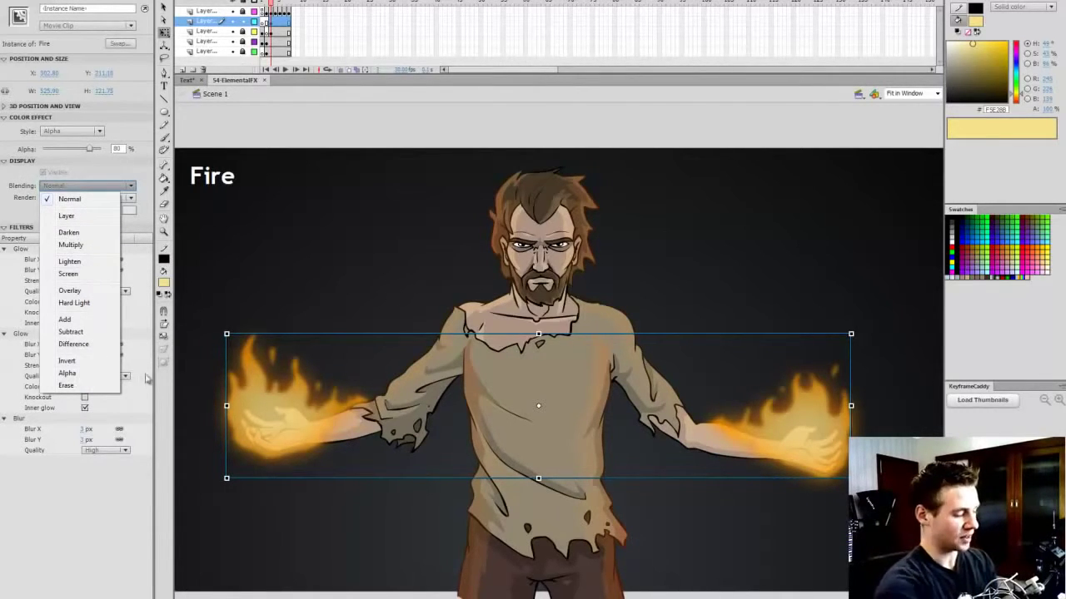
{"action": "left_click", "coordinate": [99, 275]}
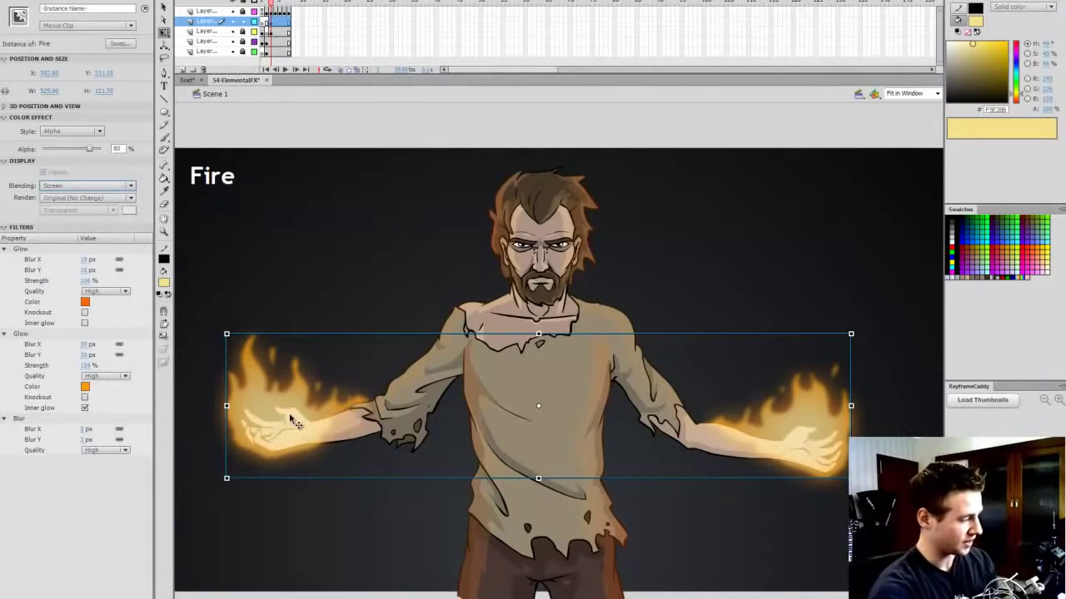
Step: Switch the Fire movie clip's blending to Normal for comparison and restore Screen
{"action": "left_click", "coordinate": [117, 186]}
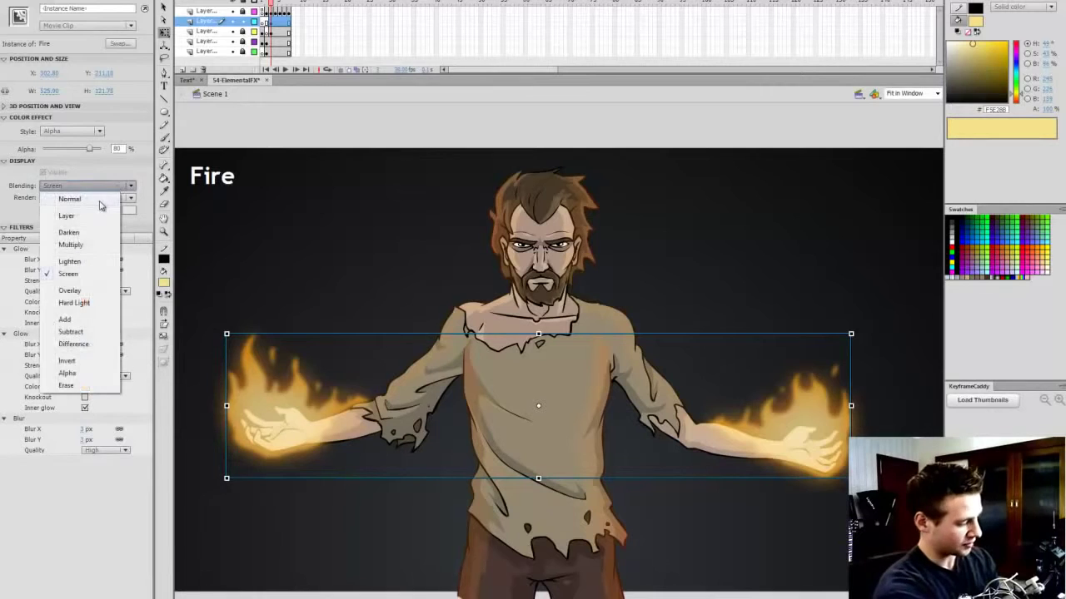
{"action": "left_click", "coordinate": [102, 204]}
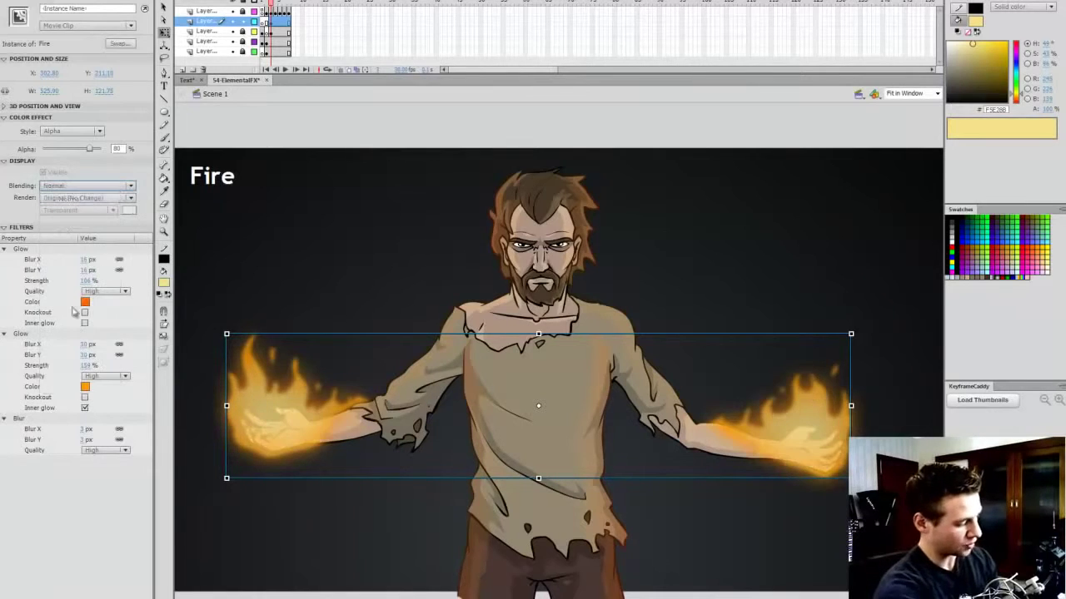
{"action": "left_click", "coordinate": [104, 187]}
{"action": "left_click", "coordinate": [69, 274]}
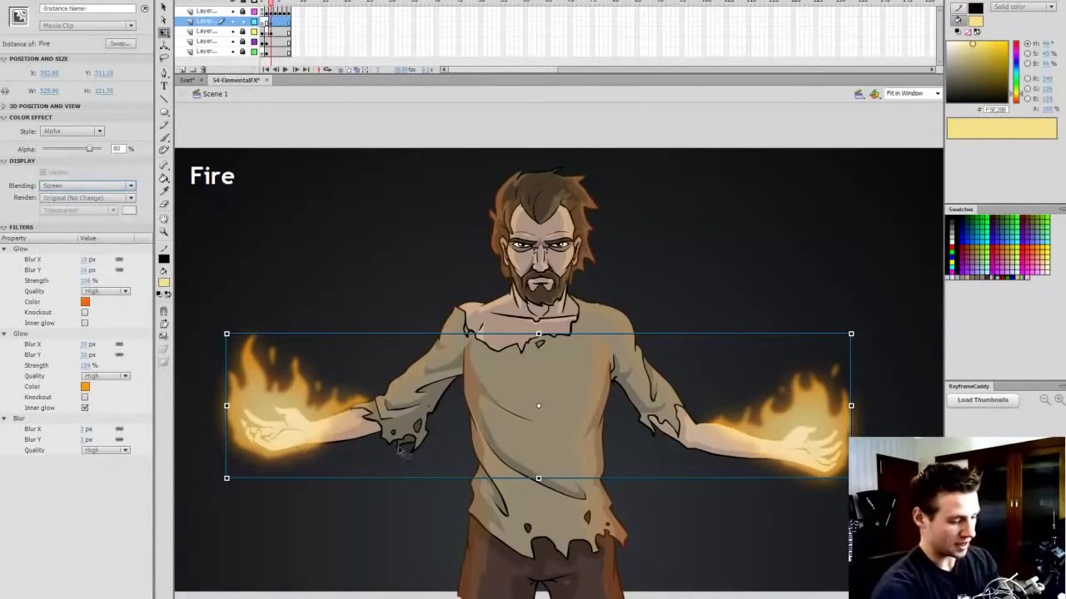
Step: Adjust the Fire movie clip's alpha to 82%, deselect it and save the file
{"action": "mouse_move", "coordinate": [93, 150]}
{"action": "left_mouse_down"}
{"action": "mouse_move", "coordinate": [103, 153]}
{"action": "mouse_move", "coordinate": [92, 156]}
{"action": "left_mouse_up"}
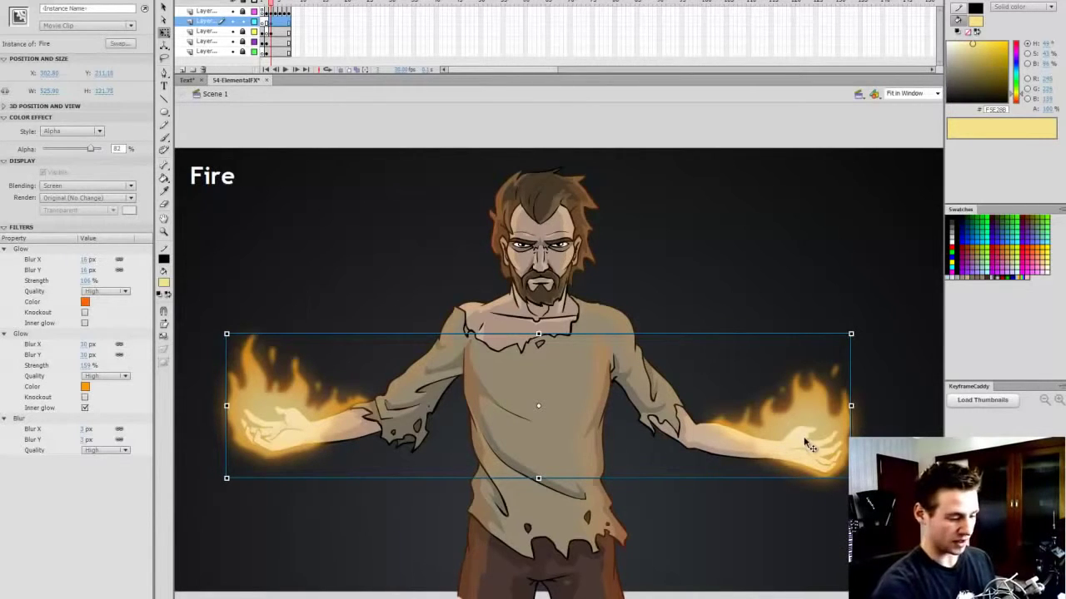
{"action": "left_click", "coordinate": [797, 132]}
{"action": "key", "text": "ctrl+s"}
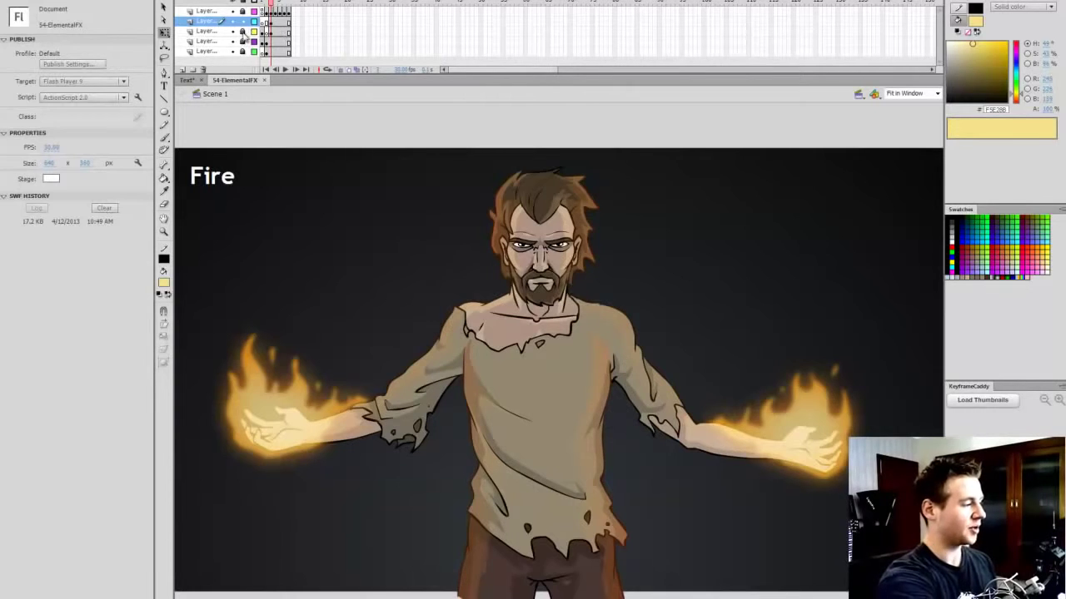
Step: Unlock the rim-lighting layer, shift its gradient's orange to the yellower E97300, deselect the shape and save the file
{"action": "left_click", "coordinate": [243, 32]}
{"action": "left_click", "coordinate": [275, 31]}
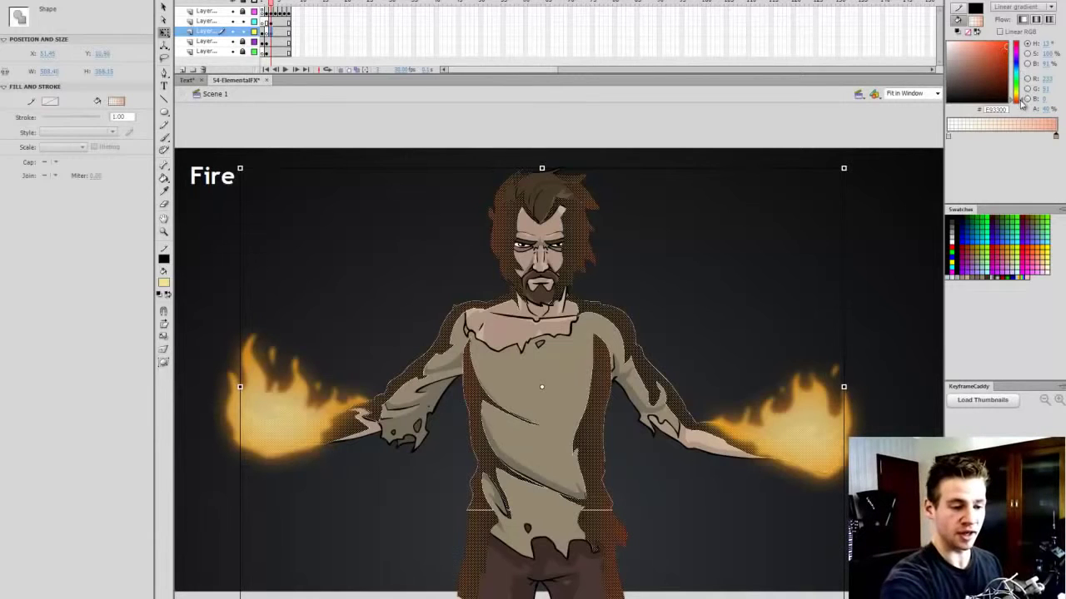
{"action": "left_click_drag", "start_coordinate": [1022, 102], "coordinate": [1024, 99]}
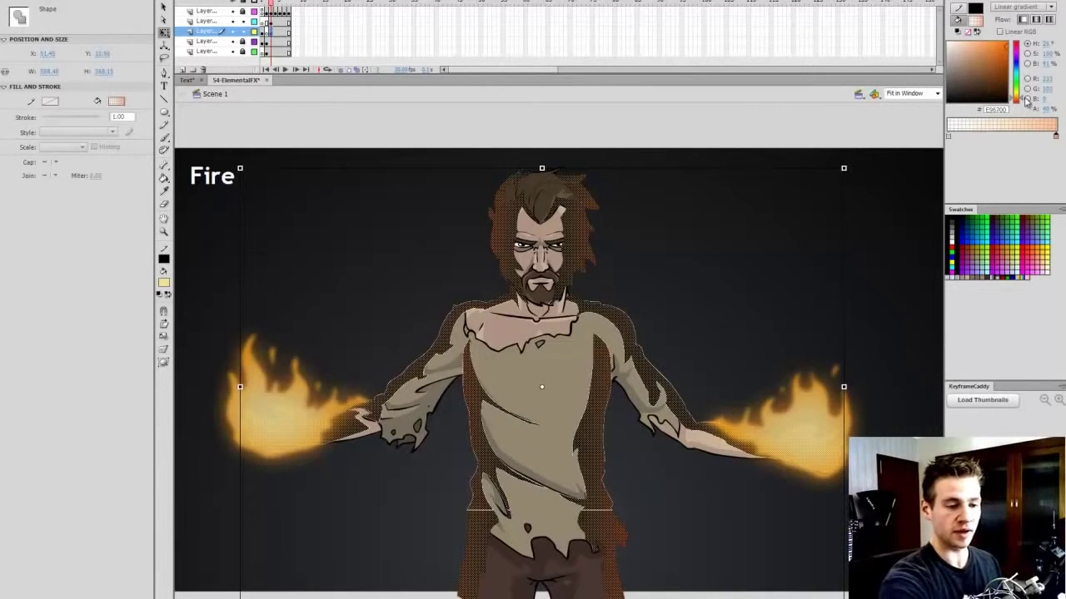
{"action": "left_click", "coordinate": [839, 140]}
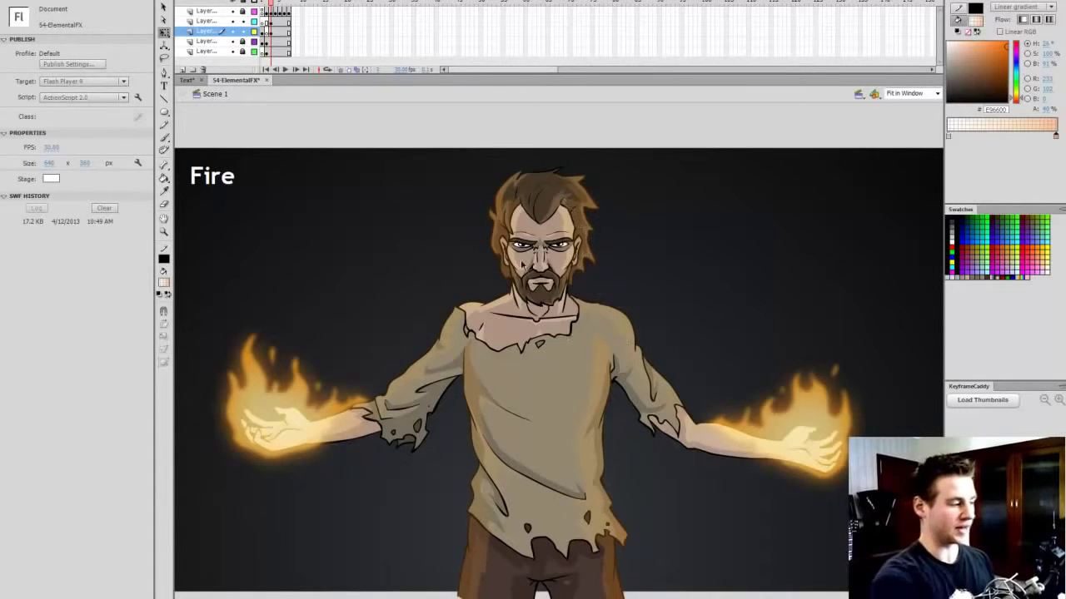
{"action": "left_click", "coordinate": [271, 32]}
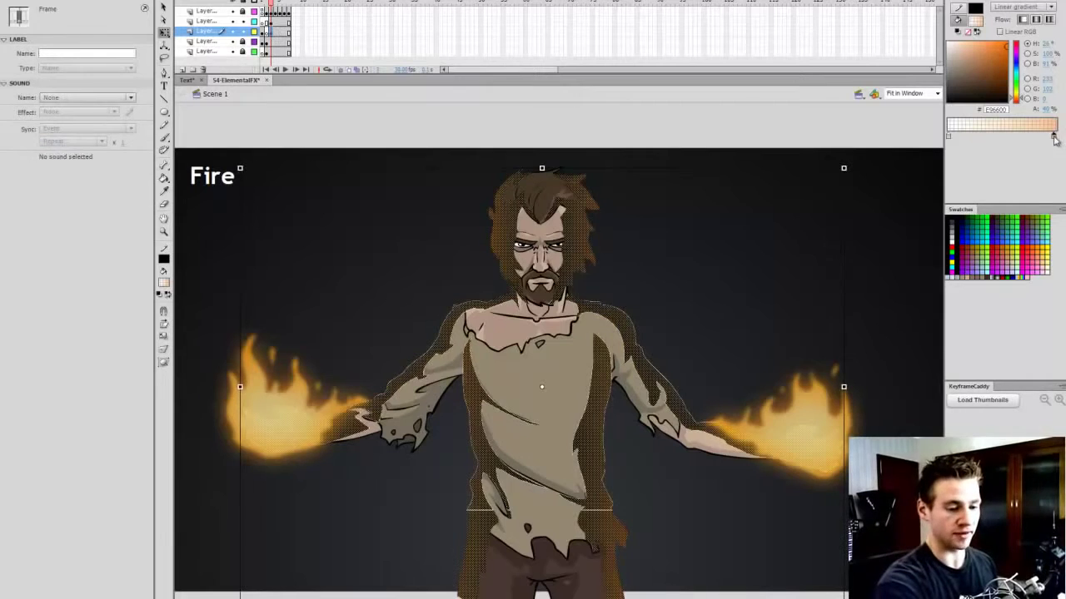
{"action": "left_click_drag", "start_coordinate": [1022, 99], "coordinate": [1024, 97]}
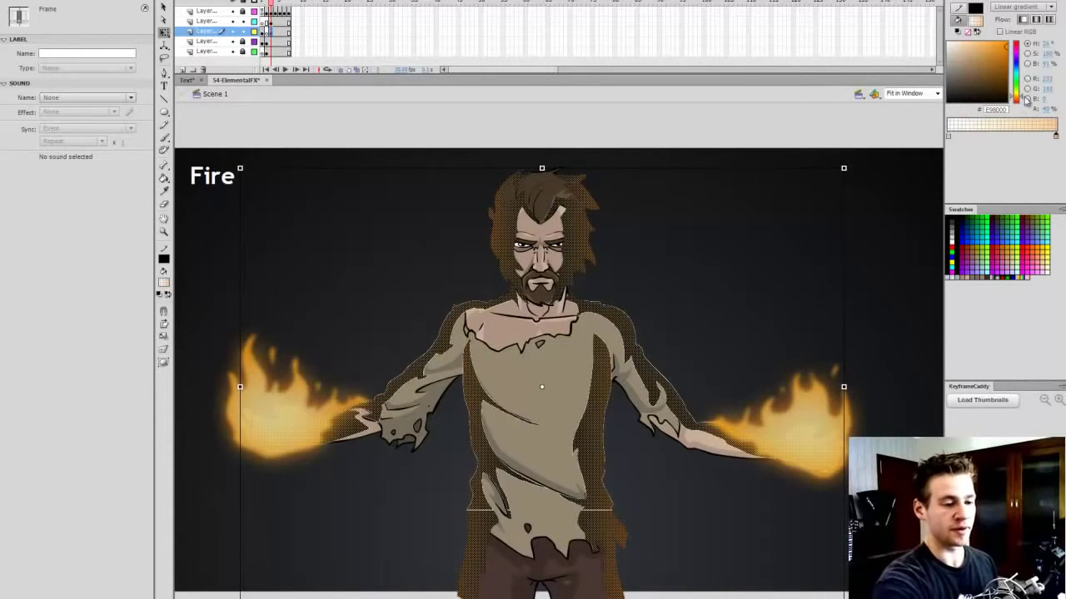
{"action": "left_click", "coordinate": [876, 127]}
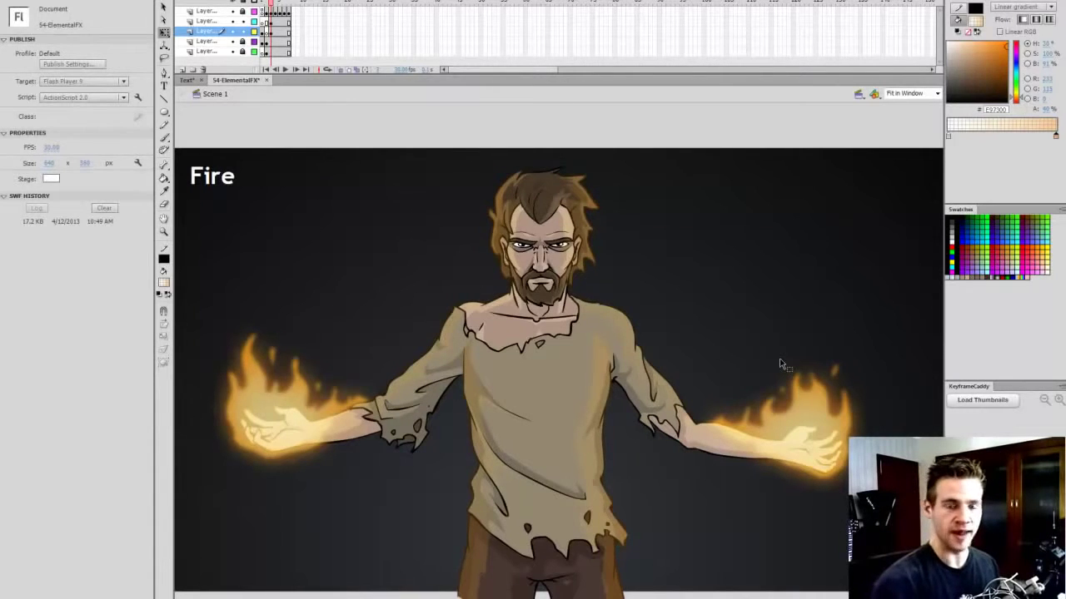
{"action": "key", "text": "ctrl+Return"}
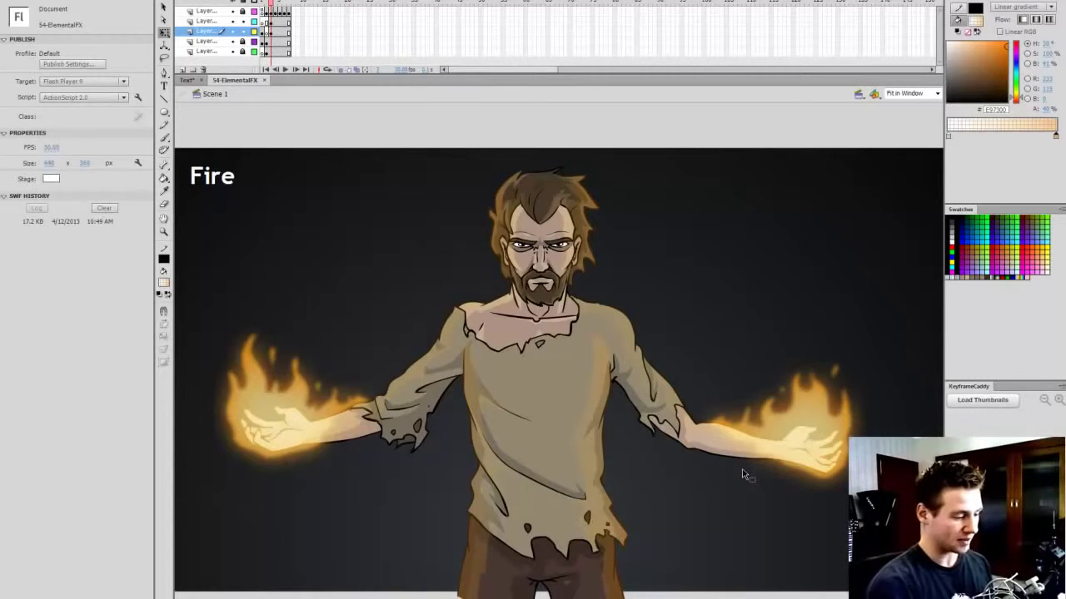
Step: Draw a circle about 257 px wide over the torso on the Fire layer, with no stroke and a white-to-black radial gradient fill
{"action": "left_click", "coordinate": [268, 22]}
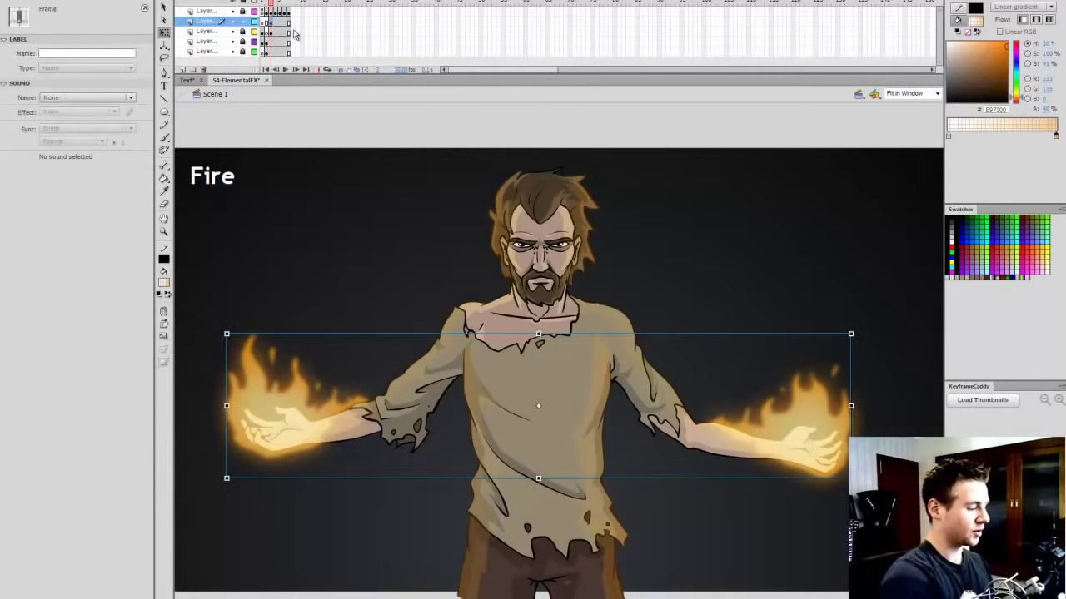
{"action": "left_click", "coordinate": [691, 134]}
{"action": "left_click", "coordinate": [164, 111]}
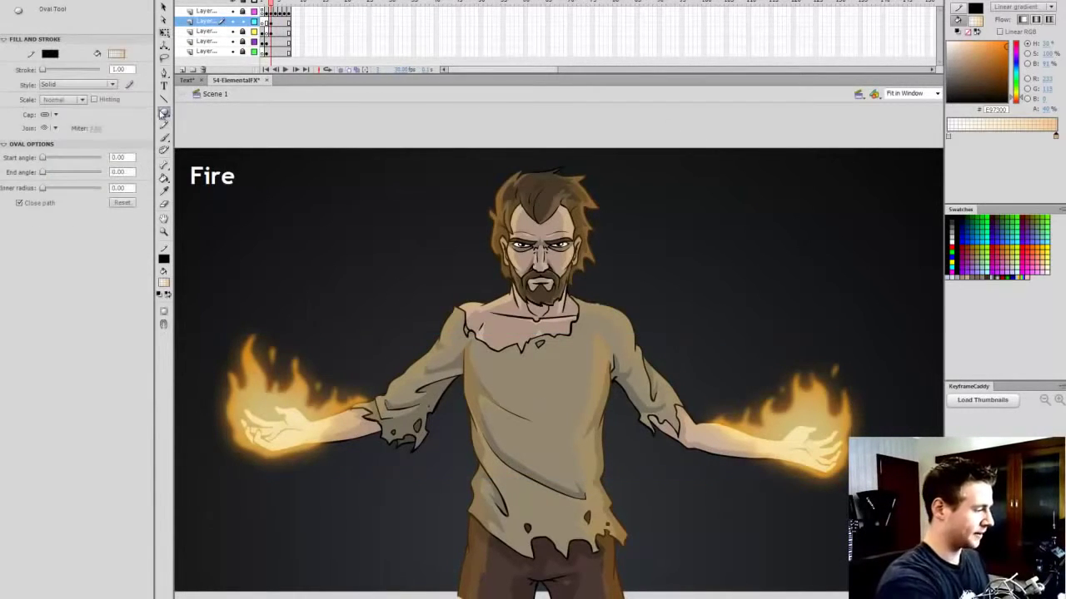
{"action": "left_click", "coordinate": [162, 114]}
{"action": "left_click", "coordinate": [214, 125]}
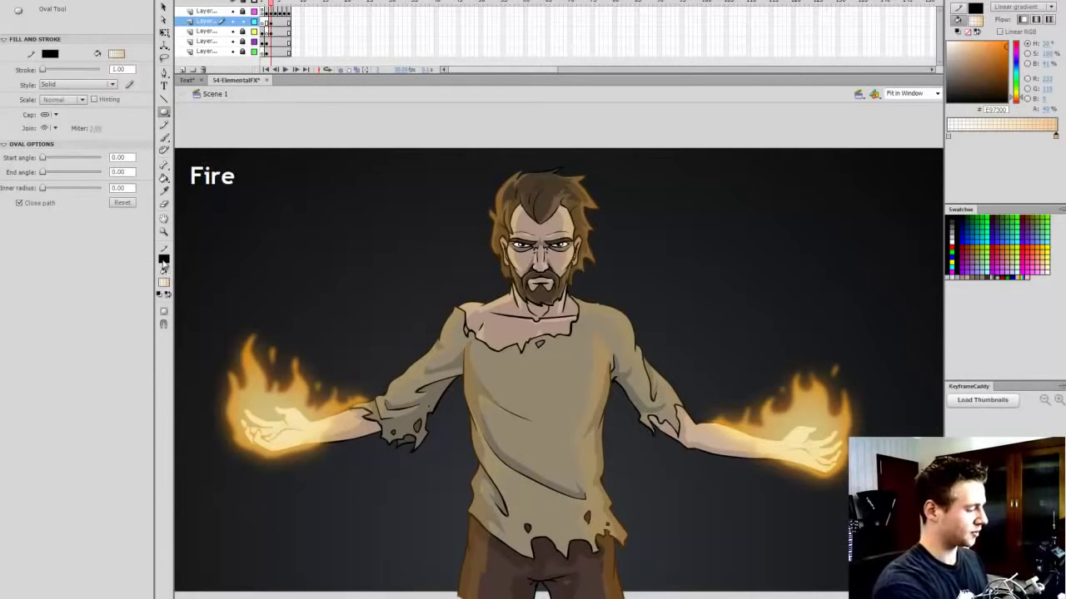
{"action": "left_click", "coordinate": [163, 261]}
{"action": "left_click", "coordinate": [323, 273]}
{"action": "left_click", "coordinate": [164, 283]}
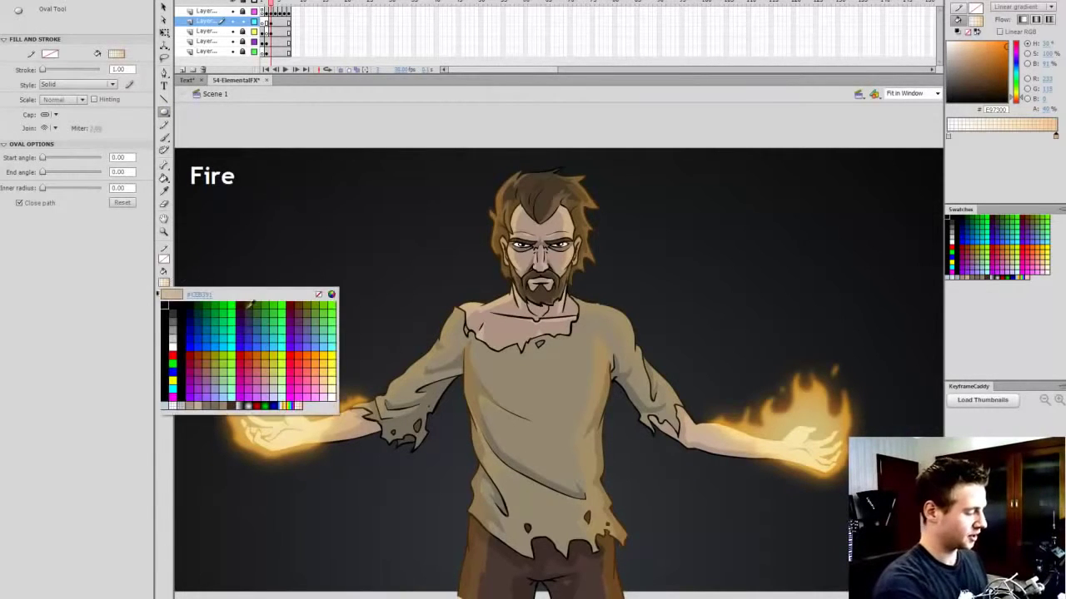
{"action": "left_click", "coordinate": [252, 403]}
{"action": "left_click_drag", "start_coordinate": [403, 178], "coordinate": [710, 486]}
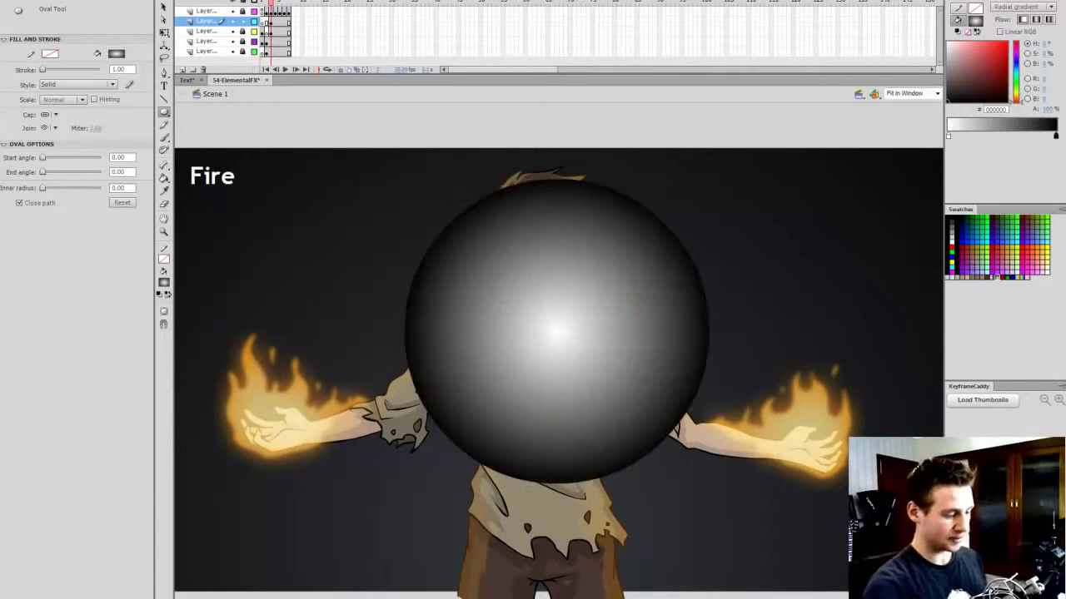
Step: Select the gradient circle, nudge it over the character's chest and set its centre colour stop to yellow FFD200
{"action": "key", "text": "v"}
{"action": "left_click", "coordinate": [627, 297]}
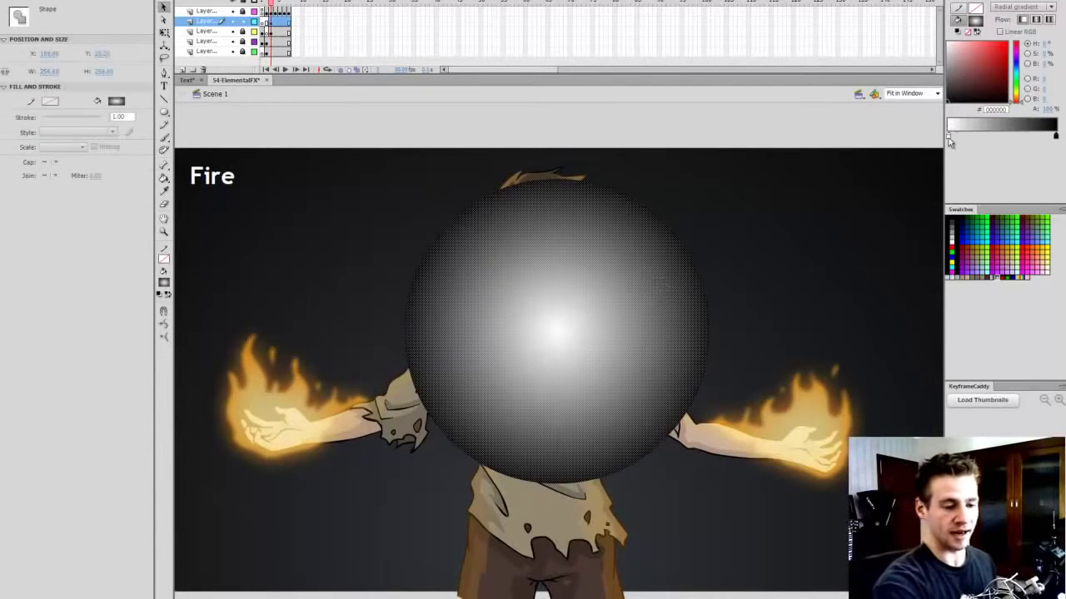
{"action": "left_click", "coordinate": [947, 135]}
{"action": "left_click_drag", "start_coordinate": [681, 271], "coordinate": [666, 273]}
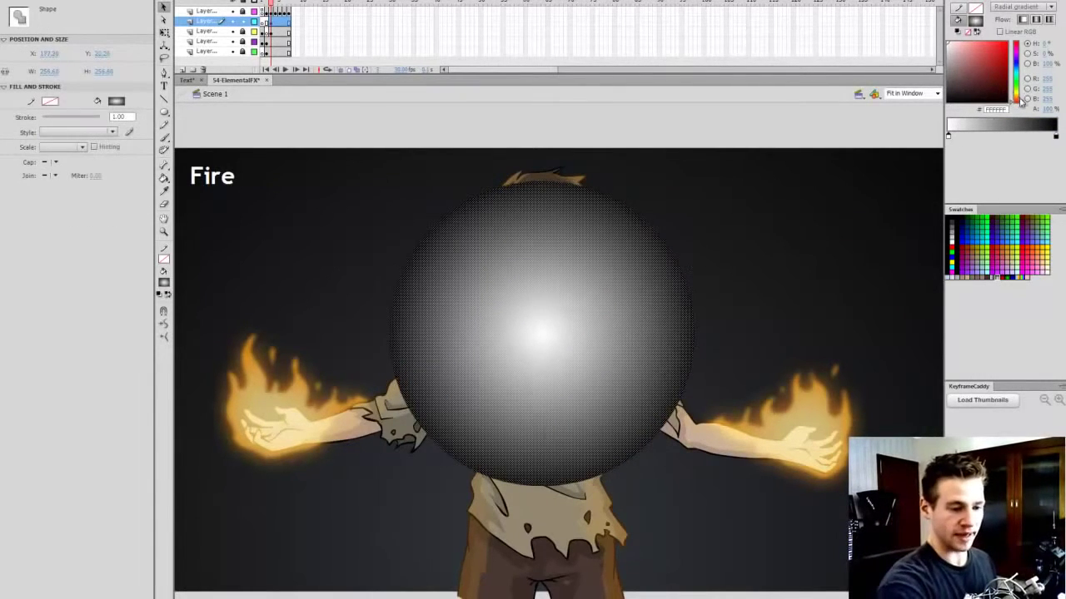
{"action": "left_click_drag", "start_coordinate": [1020, 98], "coordinate": [1024, 98]}
{"action": "left_click_drag", "start_coordinate": [993, 50], "coordinate": [1025, 50]}
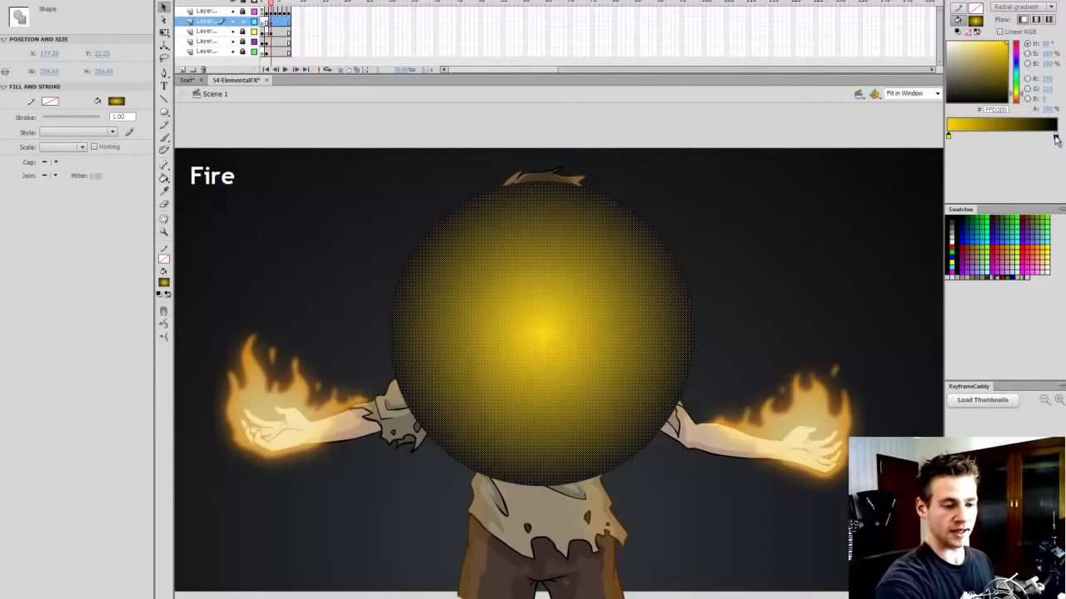
Step: Set the circle's outer gradient stop to orange FF7000 with 0% alpha
{"action": "left_click", "coordinate": [1055, 136]}
{"action": "left_click", "coordinate": [1024, 98]}
{"action": "left_click", "coordinate": [1006, 43]}
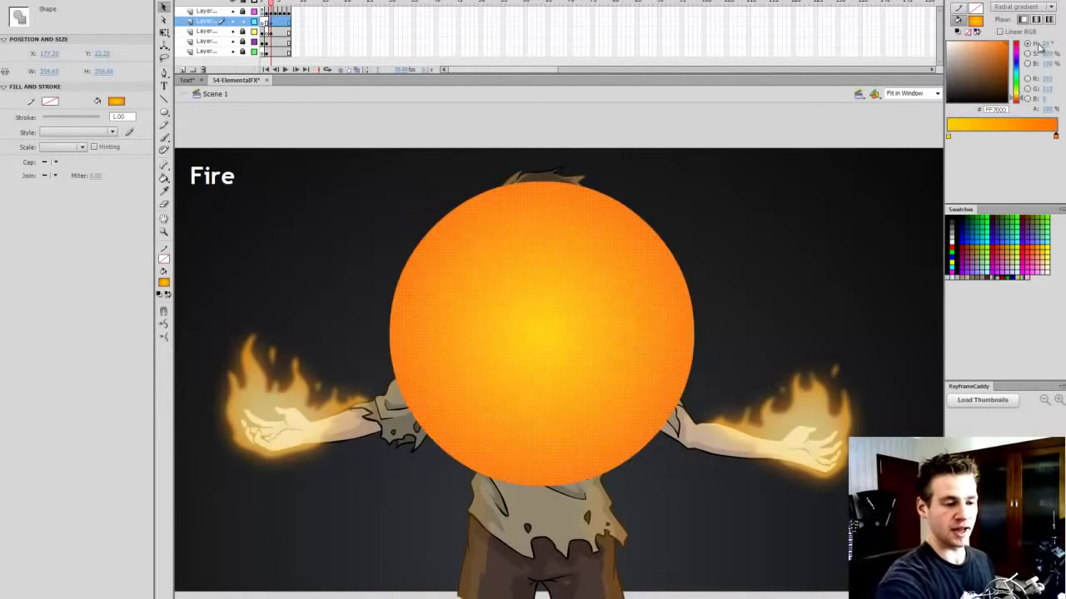
{"action": "left_click", "coordinate": [1047, 109]}
{"action": "type", "text": "0"}
{"action": "key", "text": "Return"}
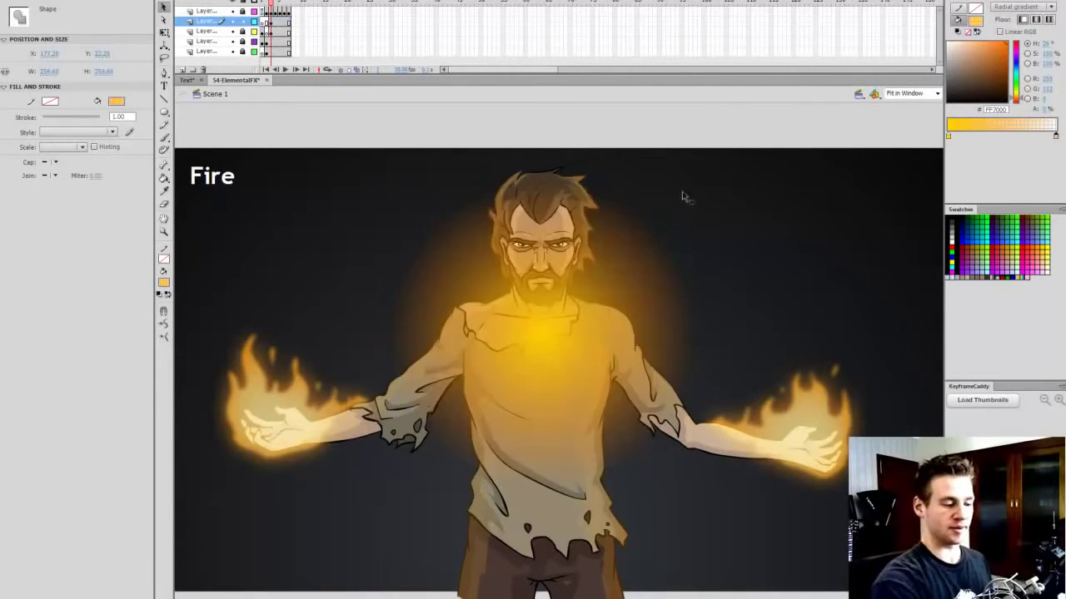
Step: Reduce the alpha of the glow circle's yellow centre stop to 24% and deselect the circle
{"action": "left_click", "coordinate": [948, 137]}
{"action": "left_click", "coordinate": [1046, 109]}
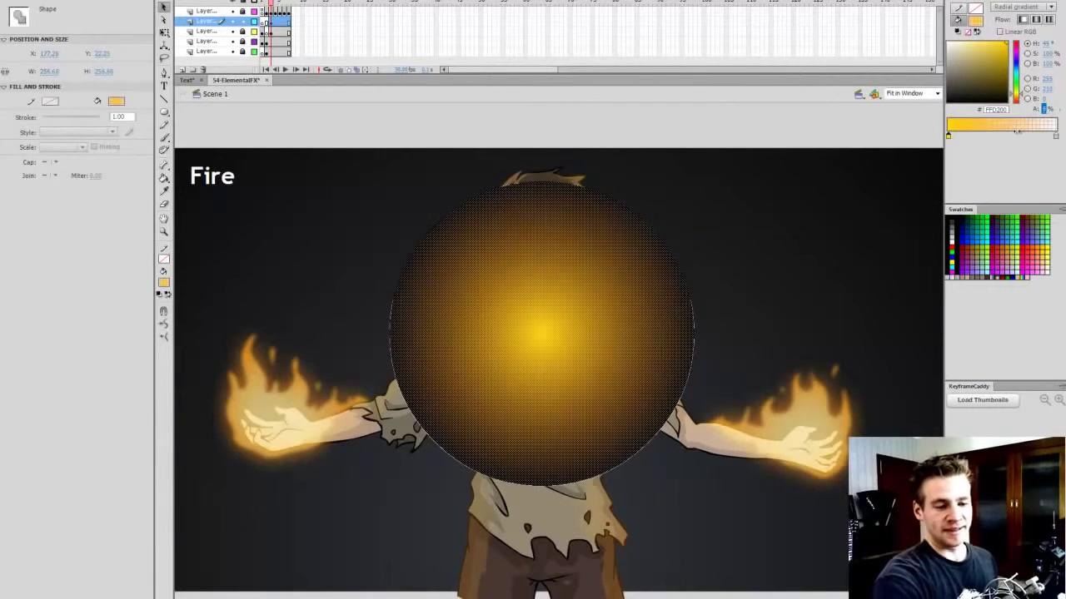
{"action": "type", "text": "0"}
{"action": "key", "text": "Return"}
{"action": "left_click", "coordinate": [781, 179]}
{"action": "left_click", "coordinate": [641, 304]}
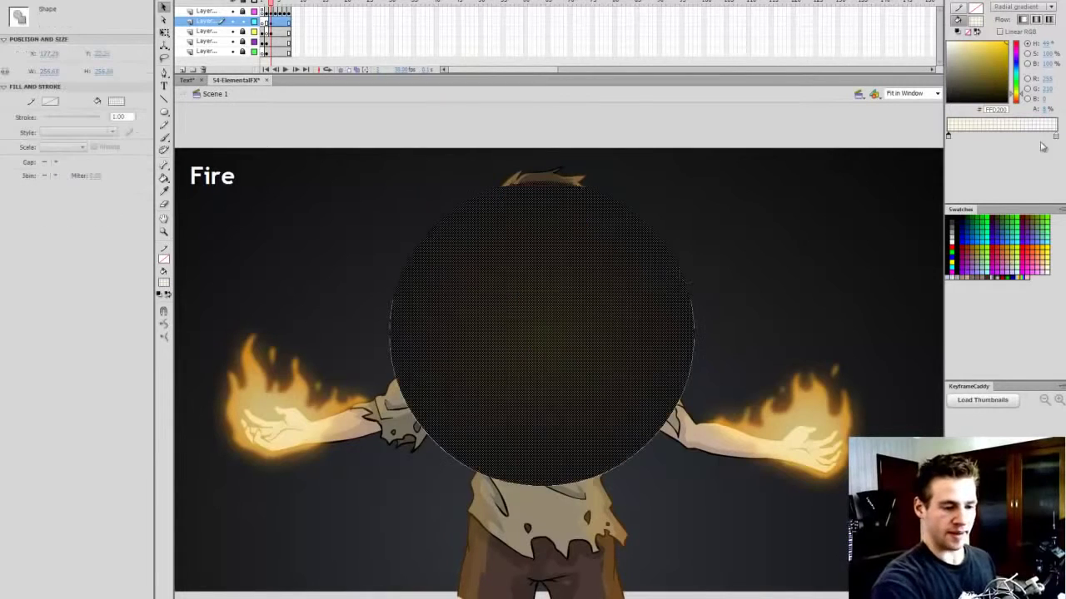
{"action": "left_click", "coordinate": [1047, 109]}
{"action": "type", "text": "24"}
{"action": "key", "text": "Return"}
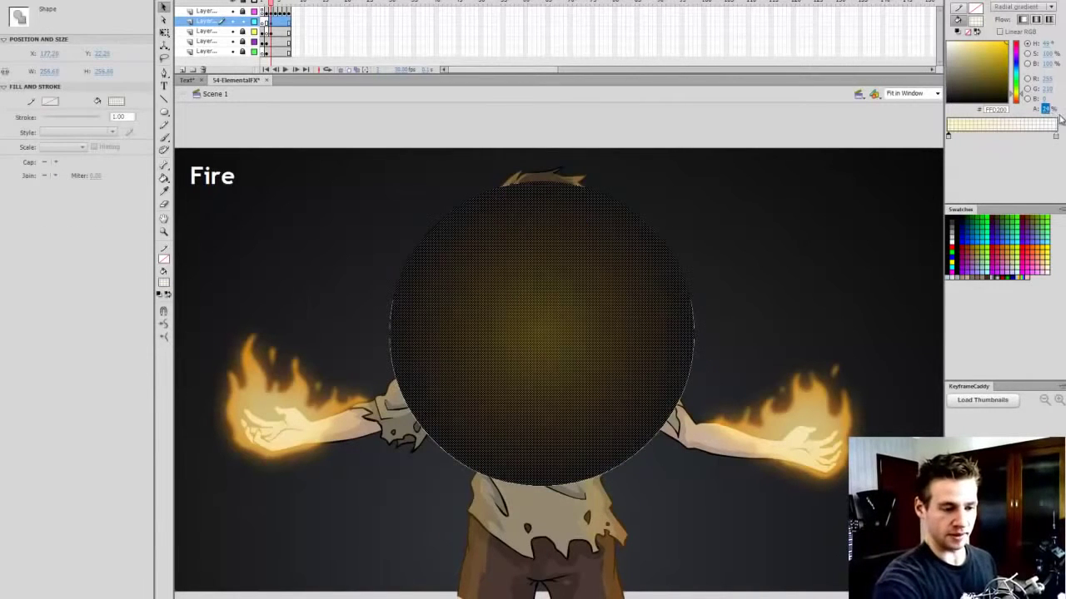
{"action": "left_click", "coordinate": [824, 135]}
Step: Move the glow circle over one flaming hand, place a copy of it over the other hand and deselect it
{"action": "left_click", "coordinate": [610, 345]}
{"action": "left_click_drag", "start_coordinate": [610, 346], "coordinate": [358, 426]}
{"action": "key", "text": "ctrl+z"}
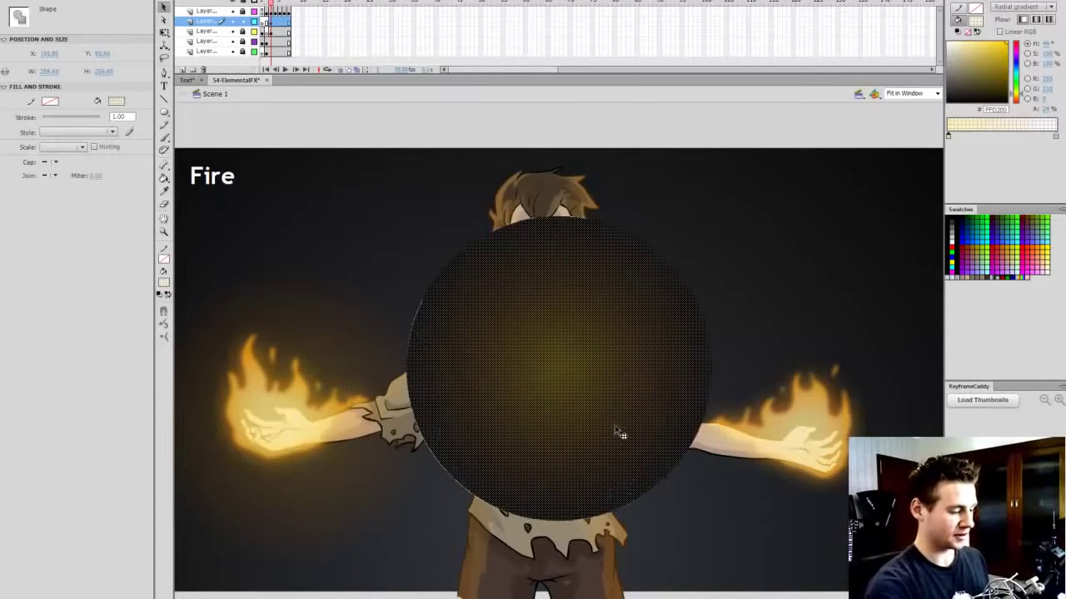
{"action": "left_click_drag", "start_coordinate": [593, 436], "coordinate": [829, 516]}
{"action": "left_click_drag", "start_coordinate": [834, 530], "coordinate": [848, 500]}
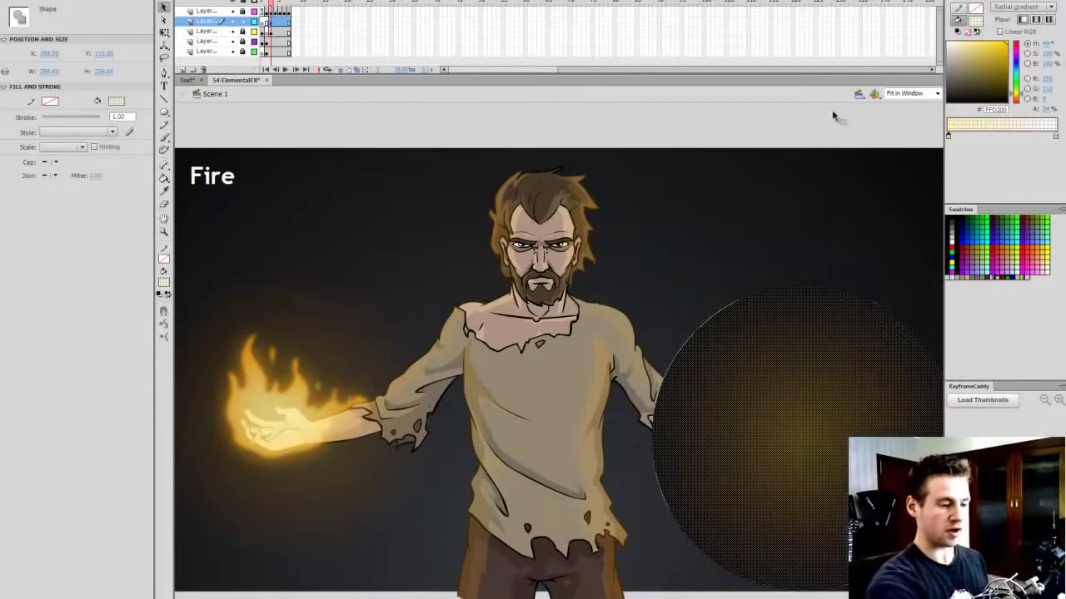
{"action": "left_click", "coordinate": [767, 368]}
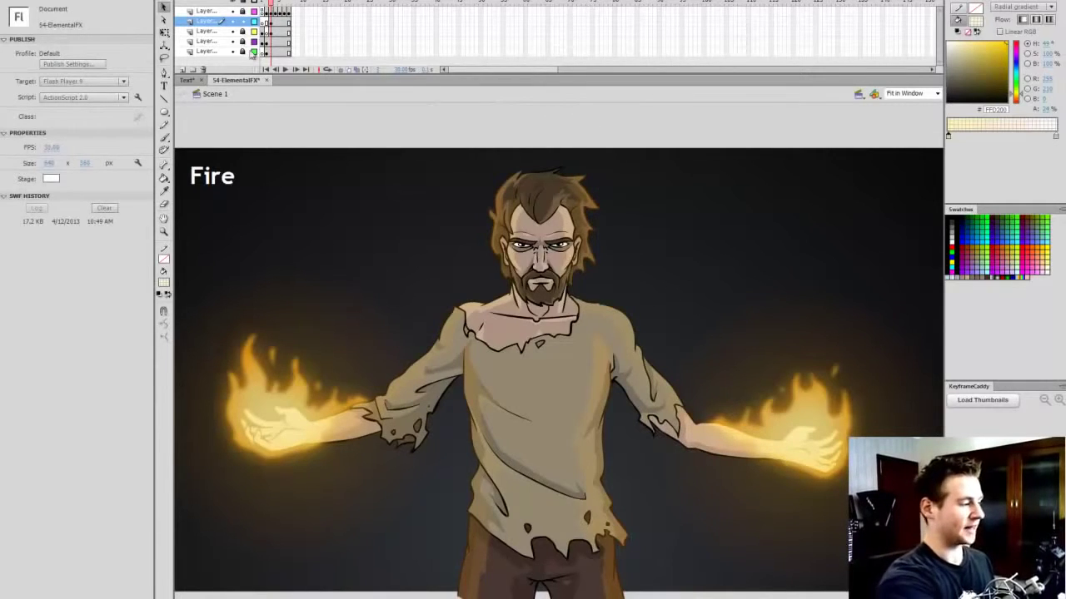
Step: Select the background on the Fire frame, change its radial gradient's centre colour to dark red and deselect it
{"action": "left_click", "coordinate": [272, 53]}
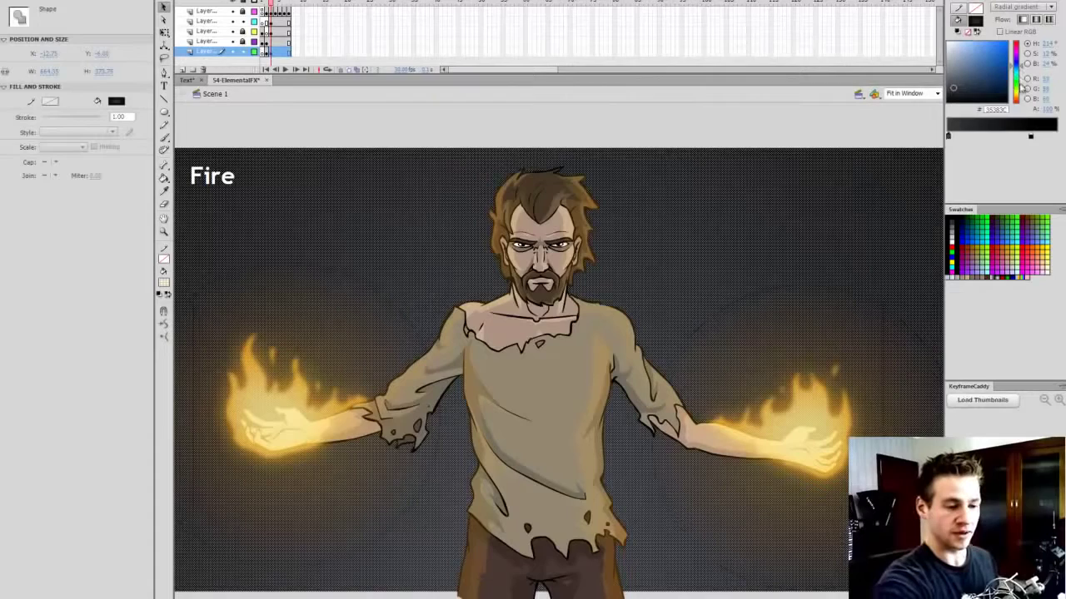
{"action": "mouse_move", "coordinate": [1019, 92]}
{"action": "left_mouse_down"}
{"action": "mouse_move", "coordinate": [1020, 101]}
{"action": "mouse_move", "coordinate": [1015, 83]}
{"action": "mouse_move", "coordinate": [1016, 100]}
{"action": "left_mouse_up"}
{"action": "left_click", "coordinate": [838, 134]}
{"action": "left_click", "coordinate": [786, 214]}
{"action": "left_click", "coordinate": [995, 88]}
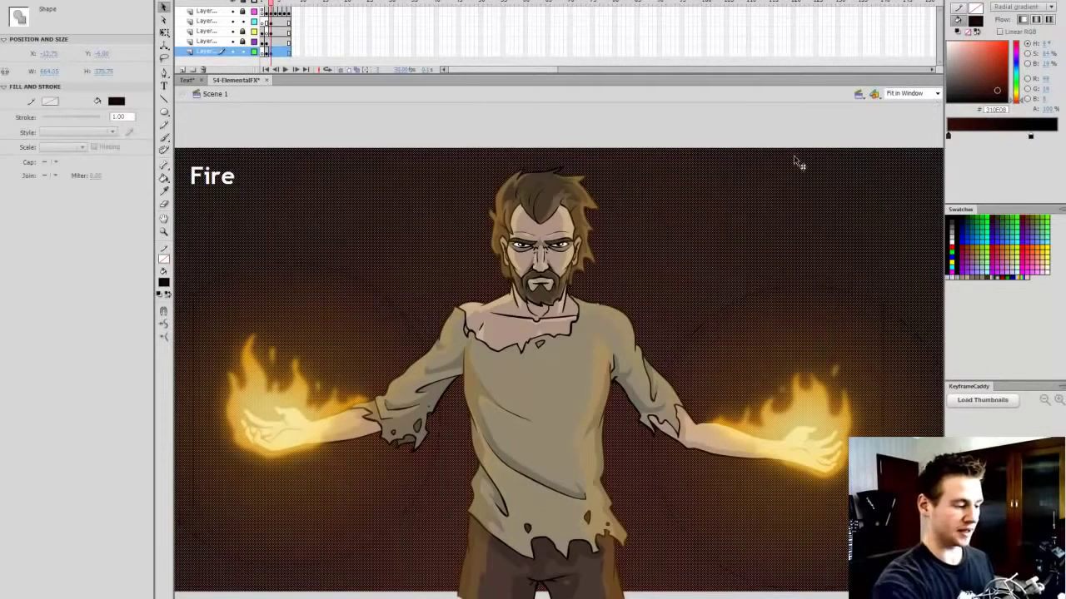
{"action": "left_click", "coordinate": [698, 130]}
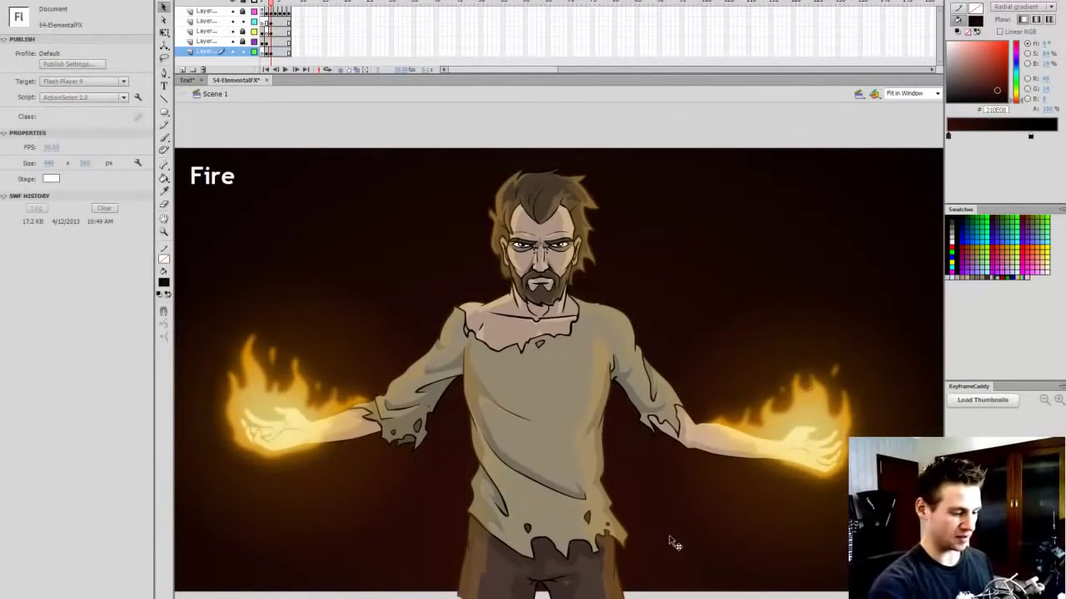
Step: Move the background gradient's outer dark stop inward, adjust the centre colour to 2E0B05 and deselect the background
{"action": "left_click", "coordinate": [878, 166]}
{"action": "left_click_drag", "start_coordinate": [1031, 136], "coordinate": [1006, 137]}
{"action": "left_click", "coordinate": [997, 91]}
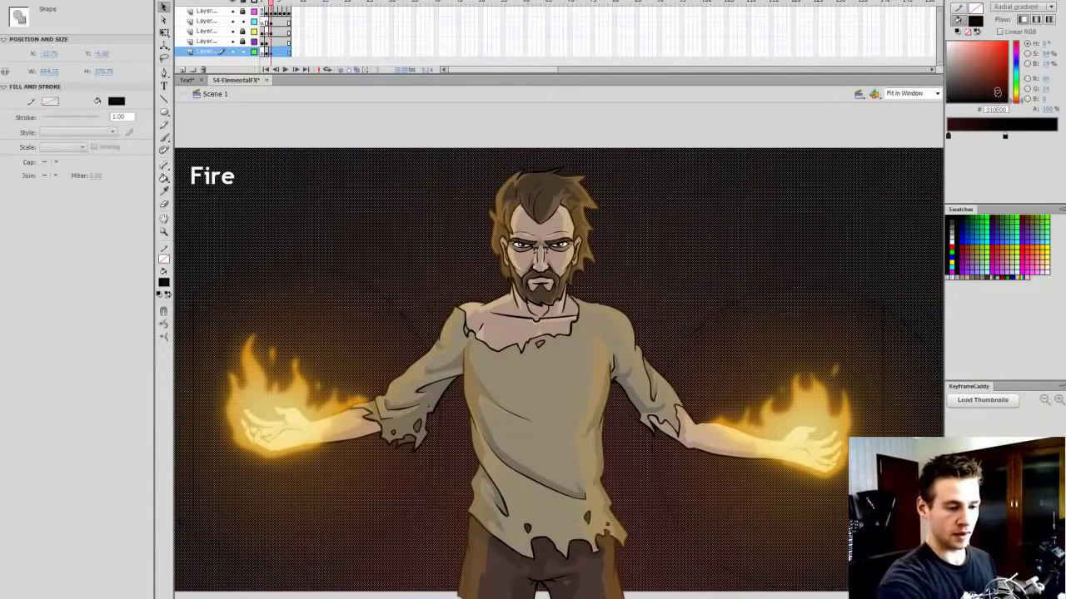
{"action": "left_click", "coordinate": [870, 125]}
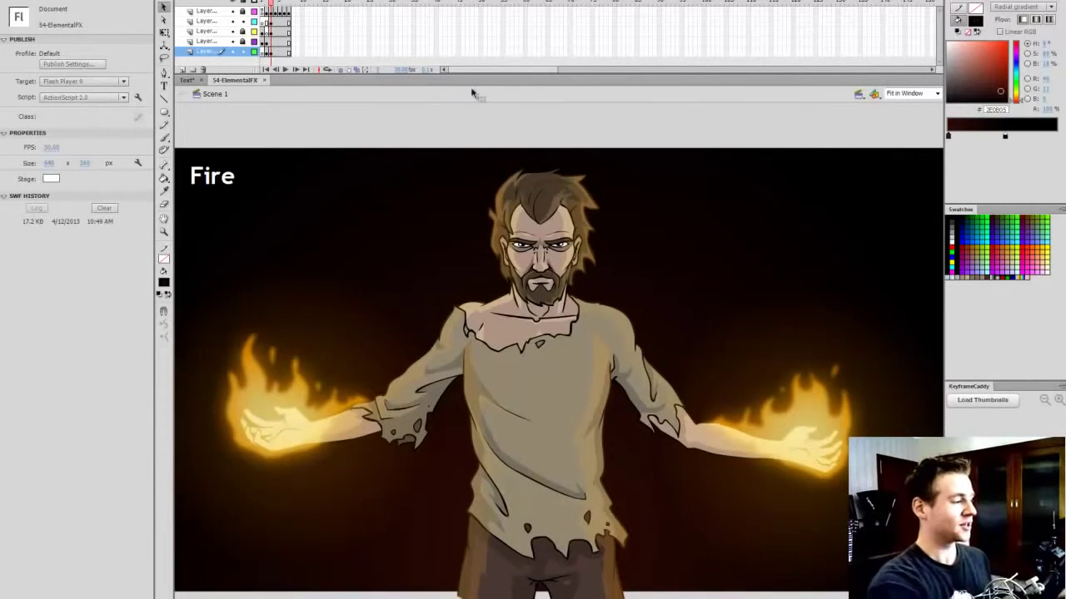
Step: Insert a keyframe on the background layer at the Ice frame and deselect the background
{"action": "left_click", "coordinate": [243, 53]}
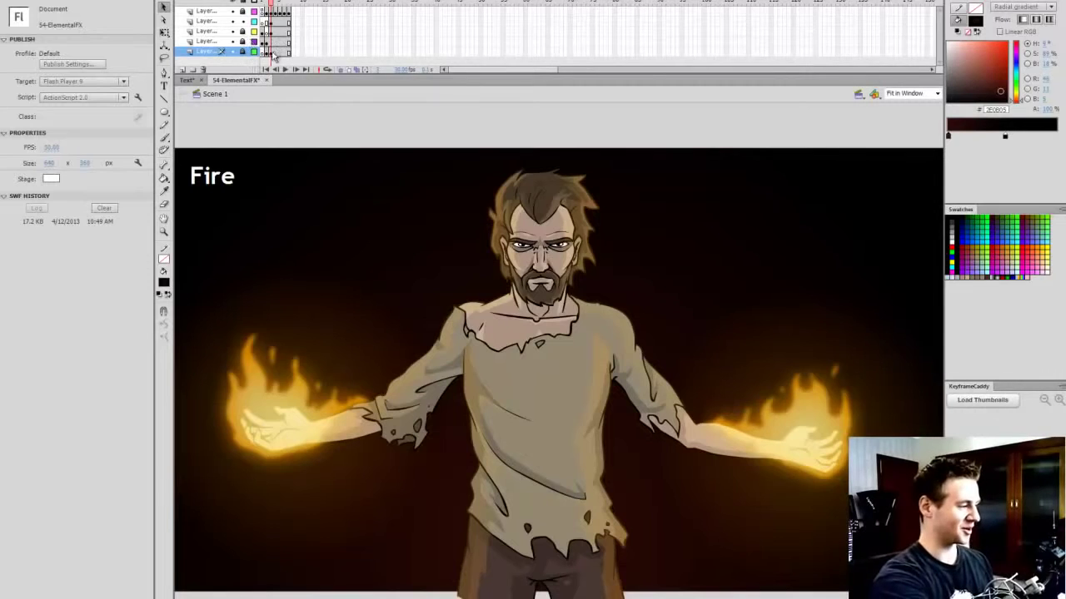
{"action": "left_click", "coordinate": [242, 52]}
{"action": "left_click", "coordinate": [277, 54]}
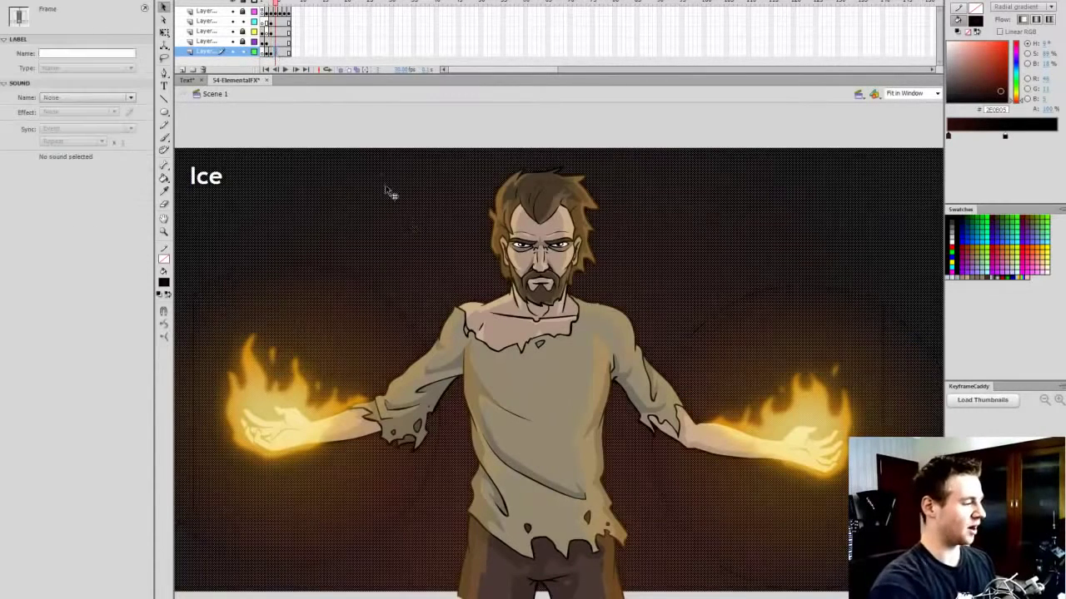
{"action": "left_click", "coordinate": [430, 262]}
{"action": "left_click", "coordinate": [684, 129]}
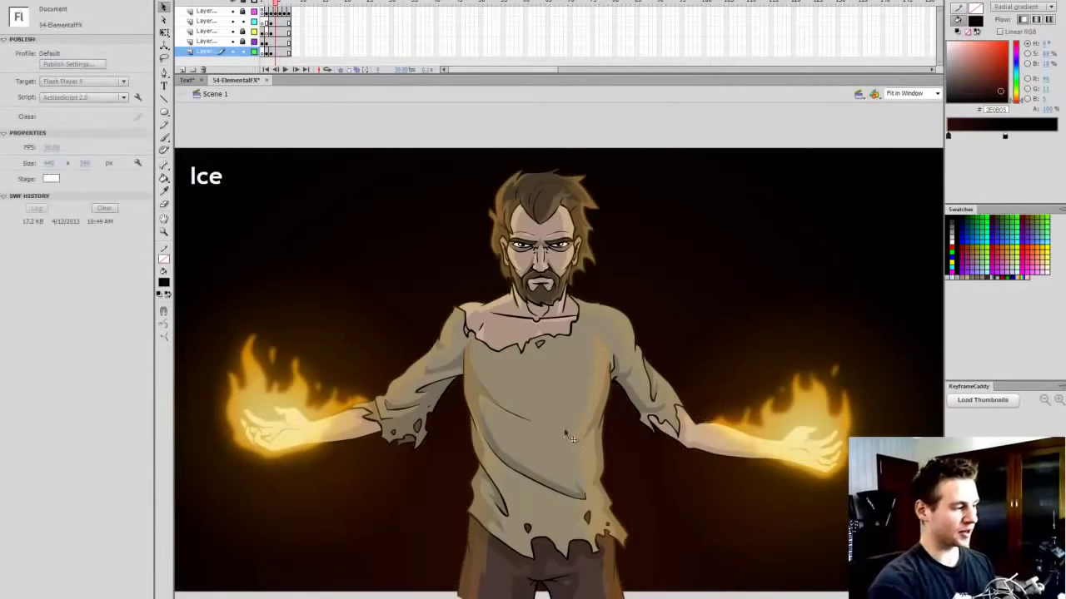
{"action": "left_click", "coordinate": [275, 52]}
{"action": "key", "text": "F6"}
{"action": "left_click", "coordinate": [685, 130]}
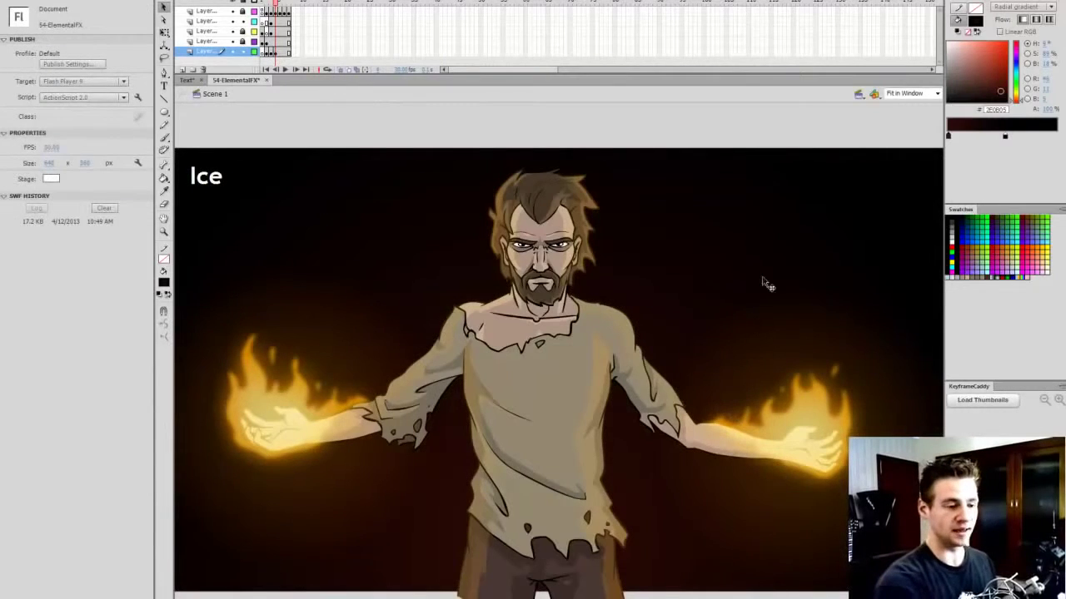
Step: Change the Ice background gradient's centre colour to dark blue 092E48 and deselect the background
{"action": "left_click", "coordinate": [801, 176]}
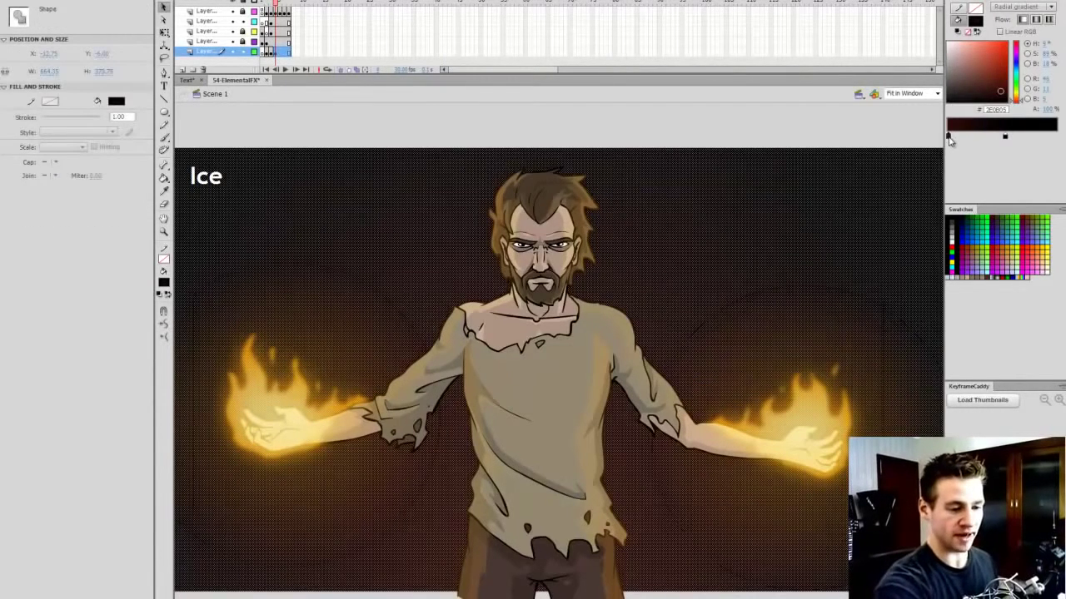
{"action": "left_click_drag", "start_coordinate": [1016, 73], "coordinate": [999, 85]}
{"action": "left_click", "coordinate": [805, 119]}
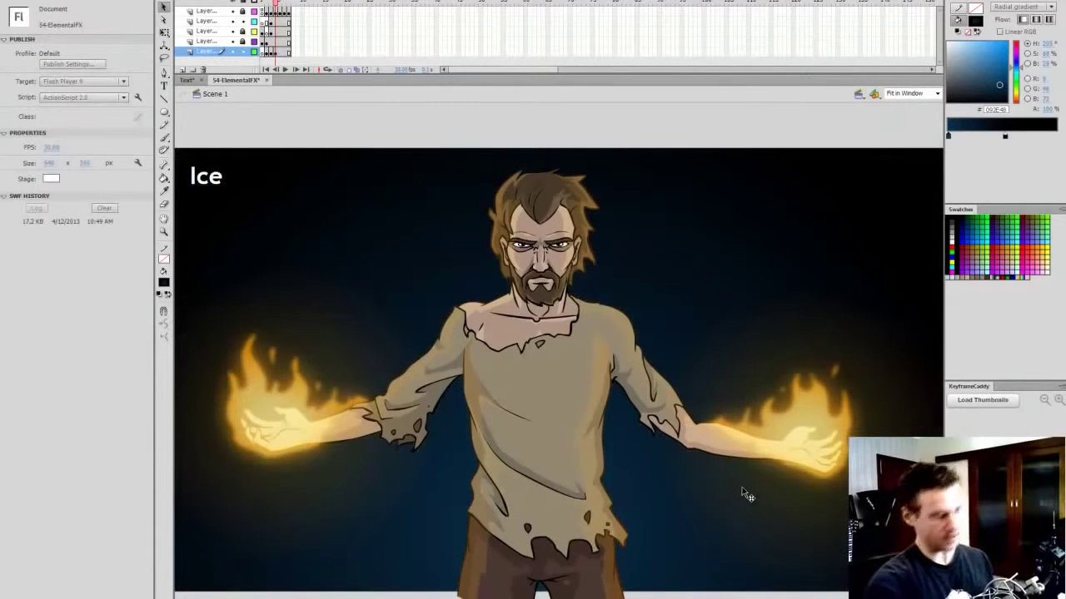
Step: Delete the fire movie clip from the hands on the Ice frame of the glow layer
{"action": "left_click", "coordinate": [279, 22]}
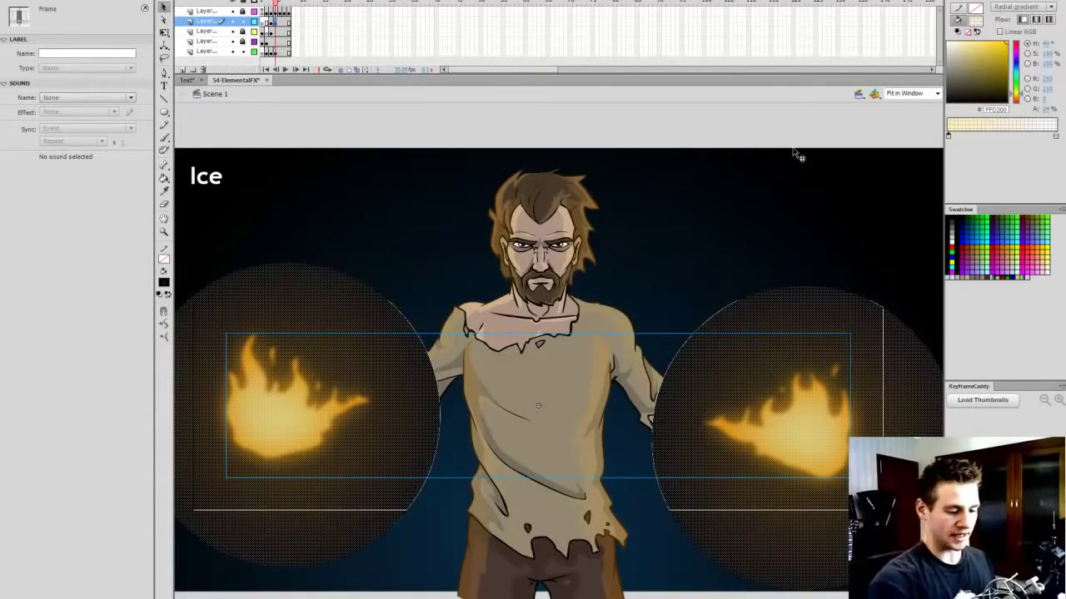
{"action": "left_click", "coordinate": [721, 135]}
{"action": "left_click", "coordinate": [337, 412]}
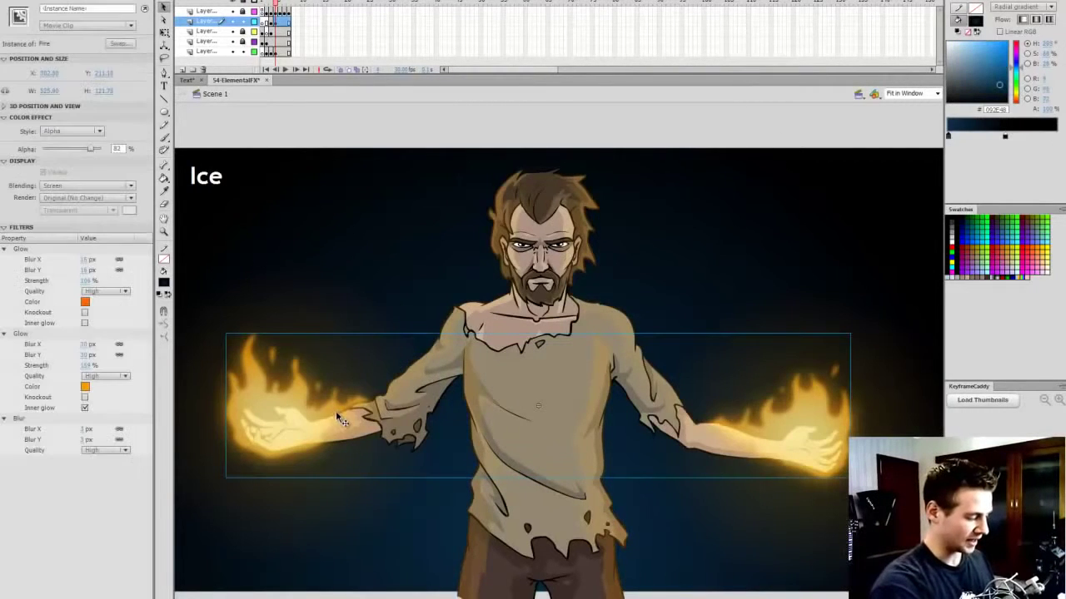
{"action": "key", "text": "Delete"}
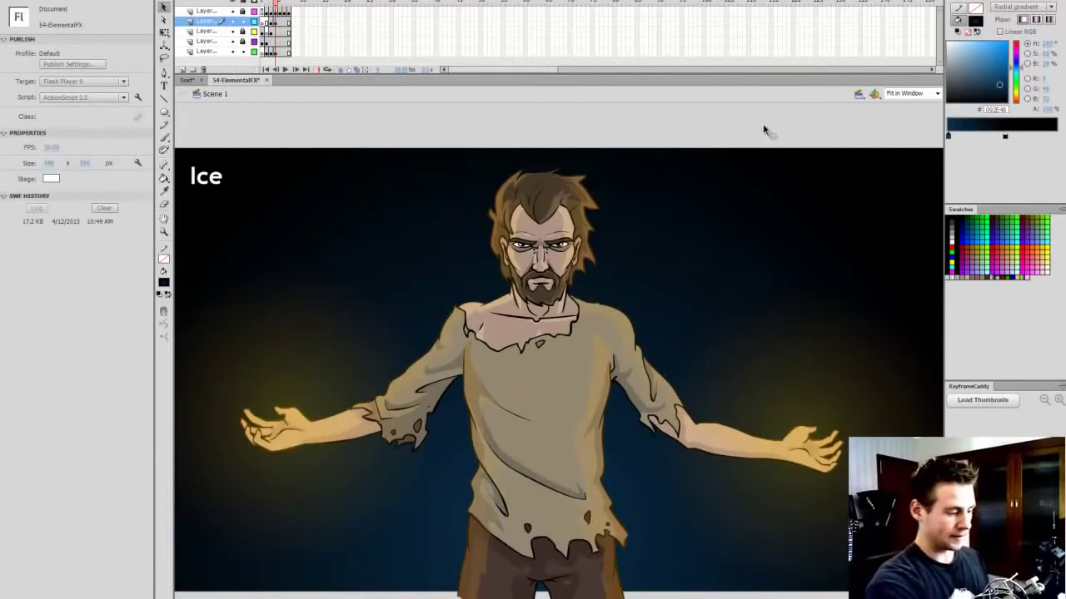
Step: Recolour the two hand glows' radial gradient from yellow to ice blue, using 87F4FF at the centre and 0087FF at the outer stop
{"action": "left_click", "coordinate": [341, 356]}
{"action": "key", "text": "ctrl+z"}
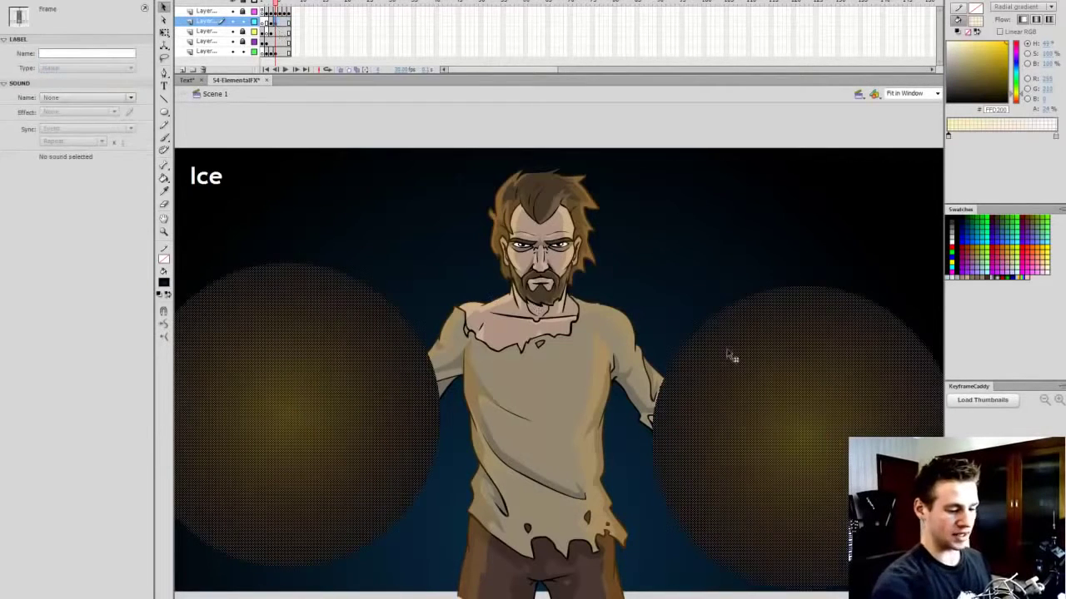
{"action": "left_click", "coordinate": [1015, 75]}
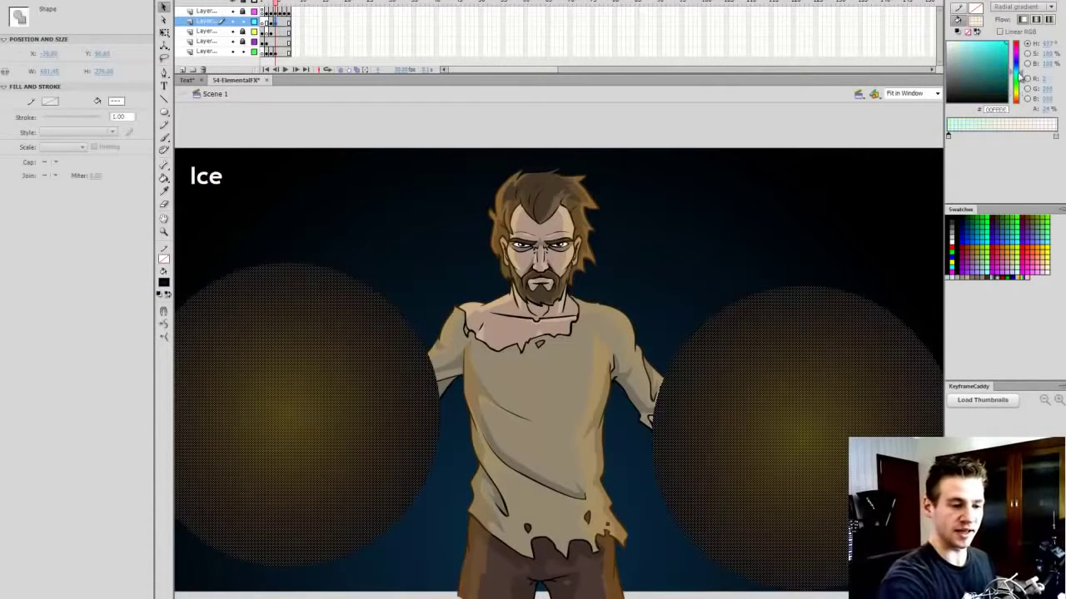
{"action": "left_click_drag", "start_coordinate": [1020, 74], "coordinate": [975, 30]}
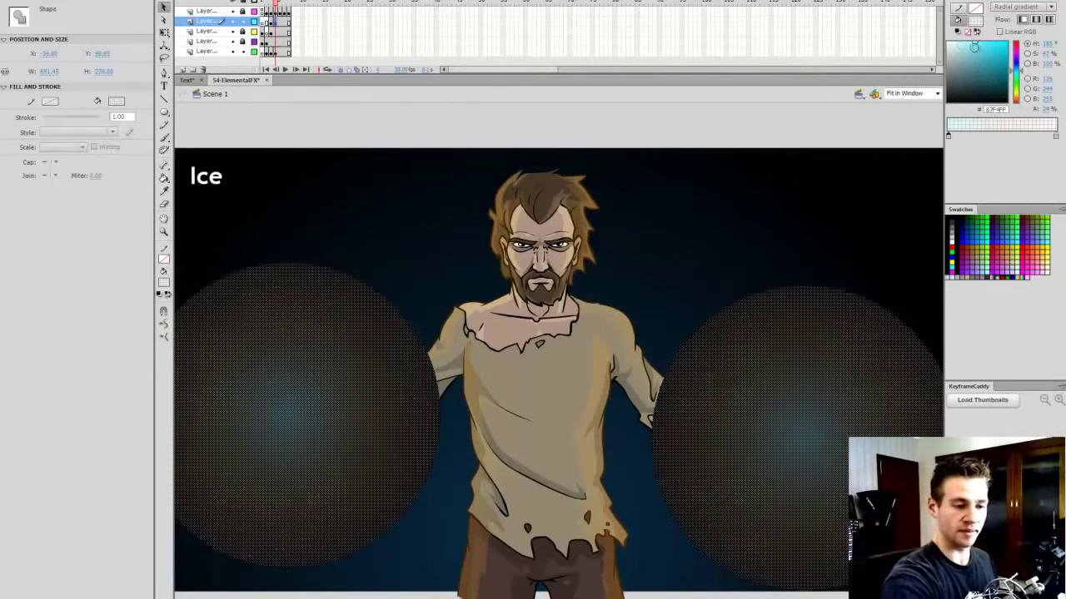
{"action": "left_click", "coordinate": [1056, 136]}
{"action": "left_click_drag", "start_coordinate": [1017, 67], "coordinate": [1021, 71]}
{"action": "left_click", "coordinate": [814, 129]}
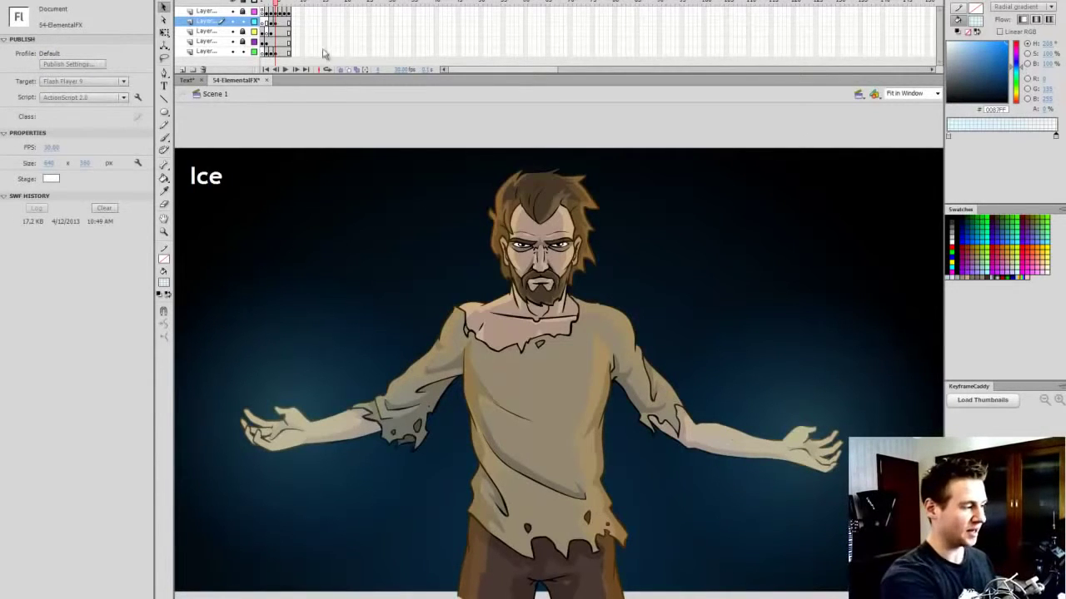
Step: Insert a keyframe on the rim light layer at the Ice frame and compare it with the previous frame
{"action": "left_click", "coordinate": [277, 31]}
{"action": "left_click", "coordinate": [706, 135]}
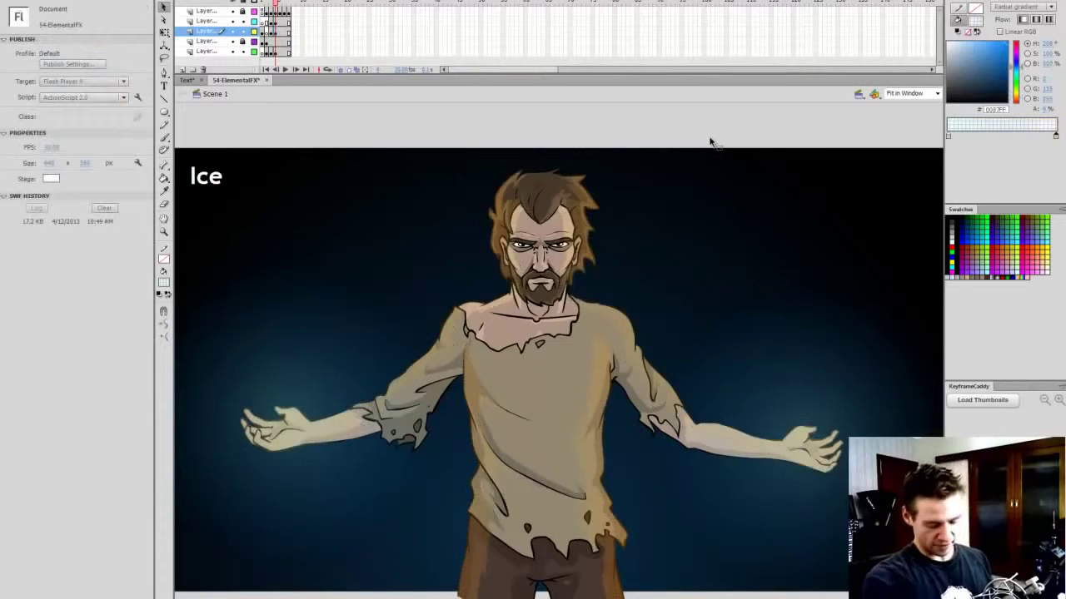
{"action": "key", "text": "comma"}
{"action": "key", "text": "period"}
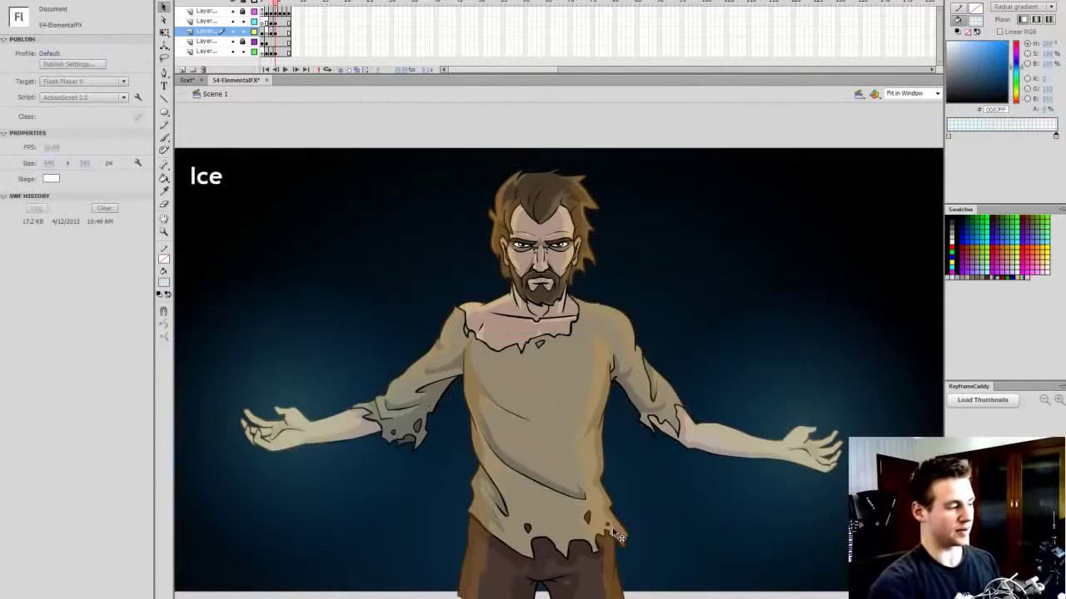
Step: Select the rim light shapes on the Ice frame and set their linear gradient's transparent stop to pale cyan BDF9FF
{"action": "left_click", "coordinate": [280, 33]}
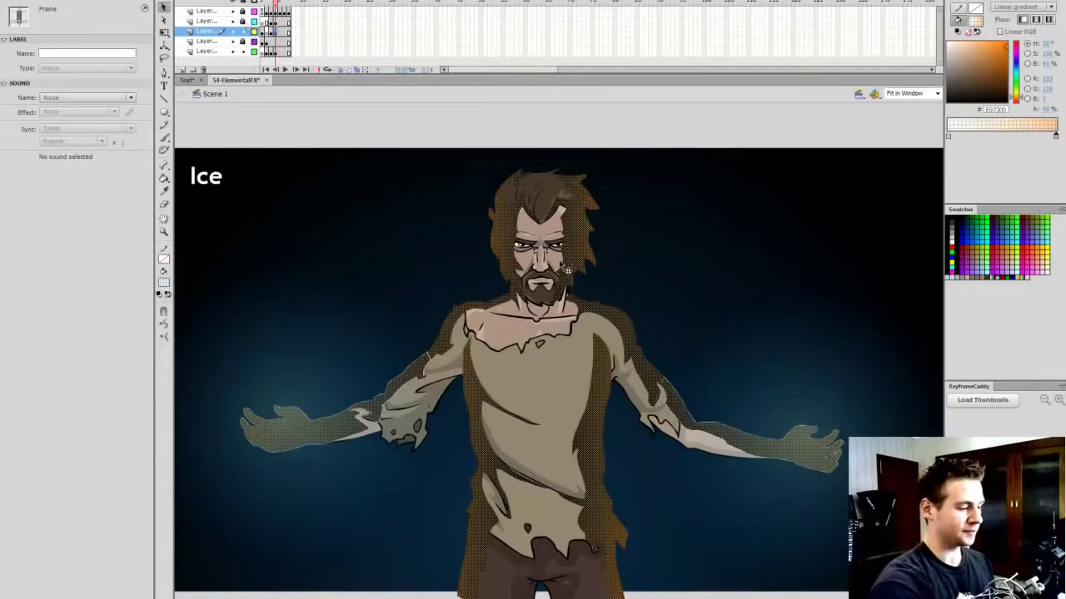
{"action": "left_click", "coordinate": [518, 260]}
{"action": "left_click", "coordinate": [950, 138]}
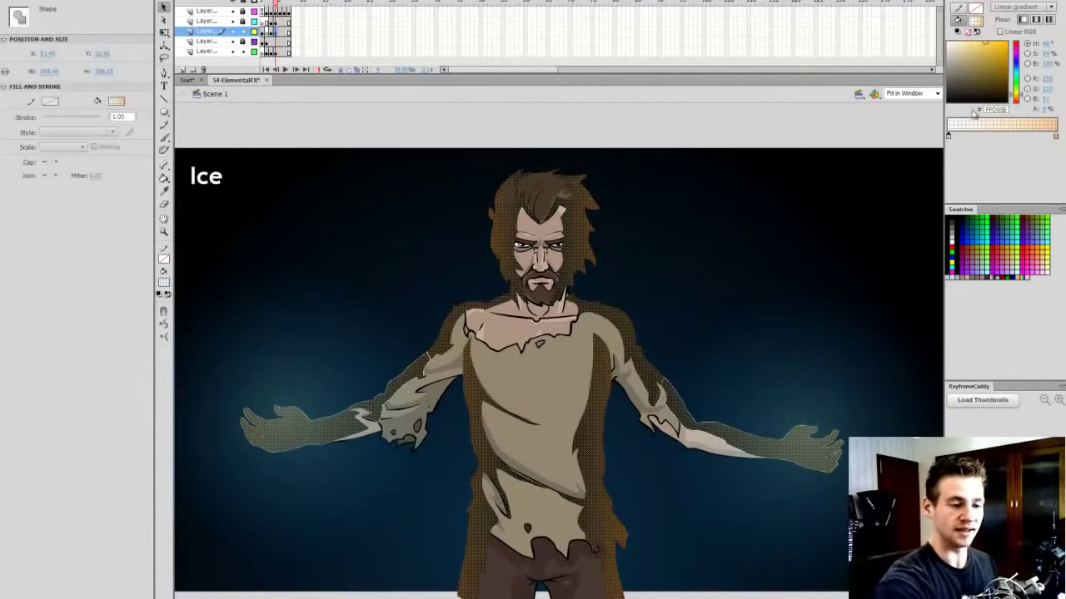
{"action": "left_click_drag", "start_coordinate": [1015, 75], "coordinate": [1020, 74]}
{"action": "left_click_drag", "start_coordinate": [970, 47], "coordinate": [963, 38]}
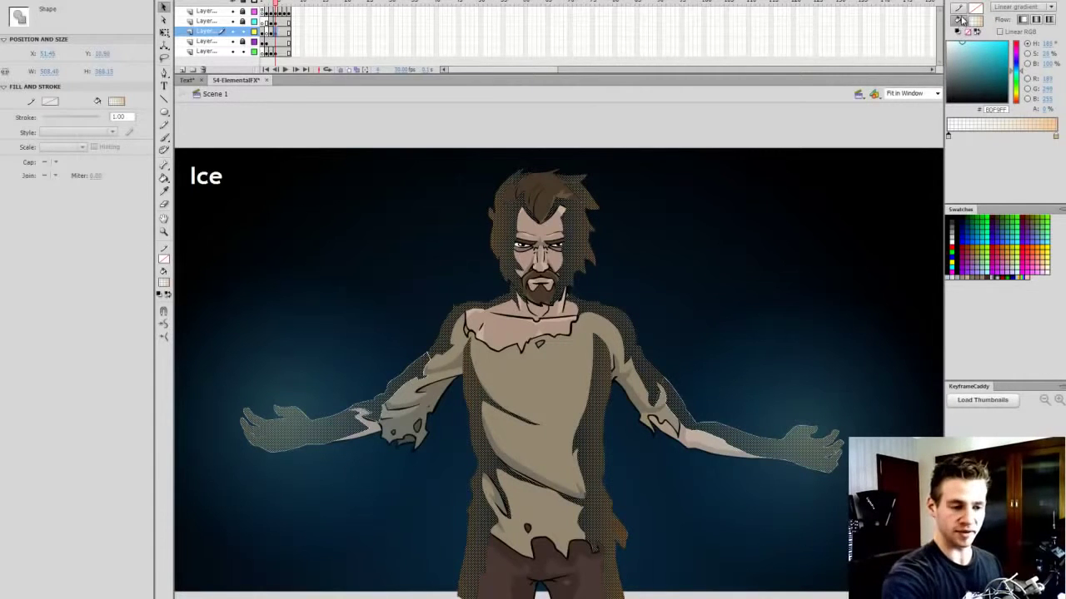
Step: Set the rim light gradient's other stop to light blue 4FDDFF, deselect the shapes and save the file
{"action": "left_click", "coordinate": [1056, 137]}
{"action": "left_click", "coordinate": [1017, 71]}
{"action": "left_click_drag", "start_coordinate": [982, 48], "coordinate": [988, 42]}
{"action": "left_click", "coordinate": [845, 131]}
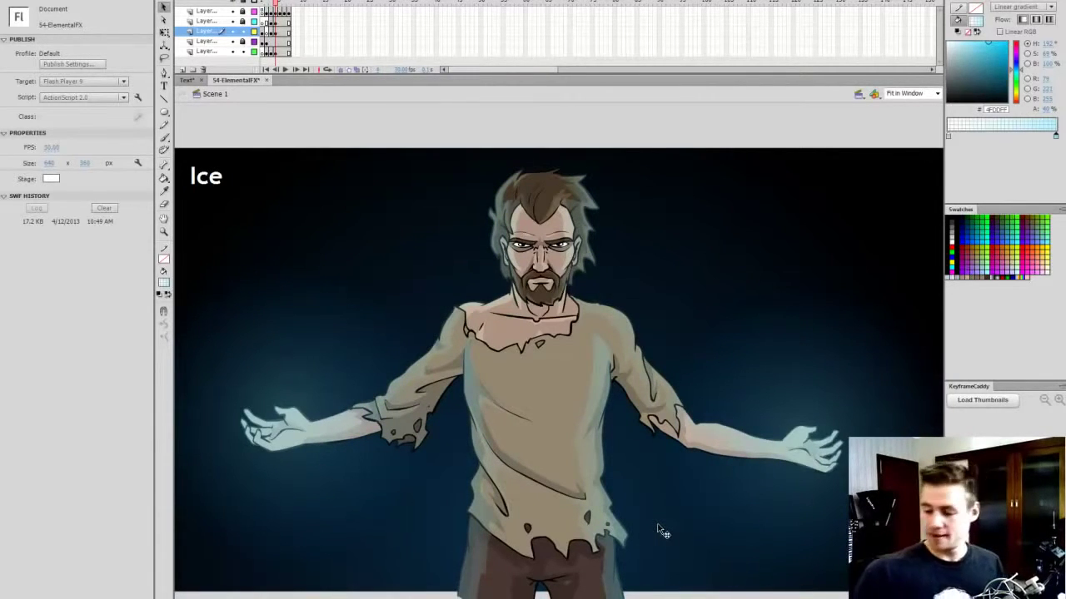
{"action": "key", "text": "ctrl+s"}
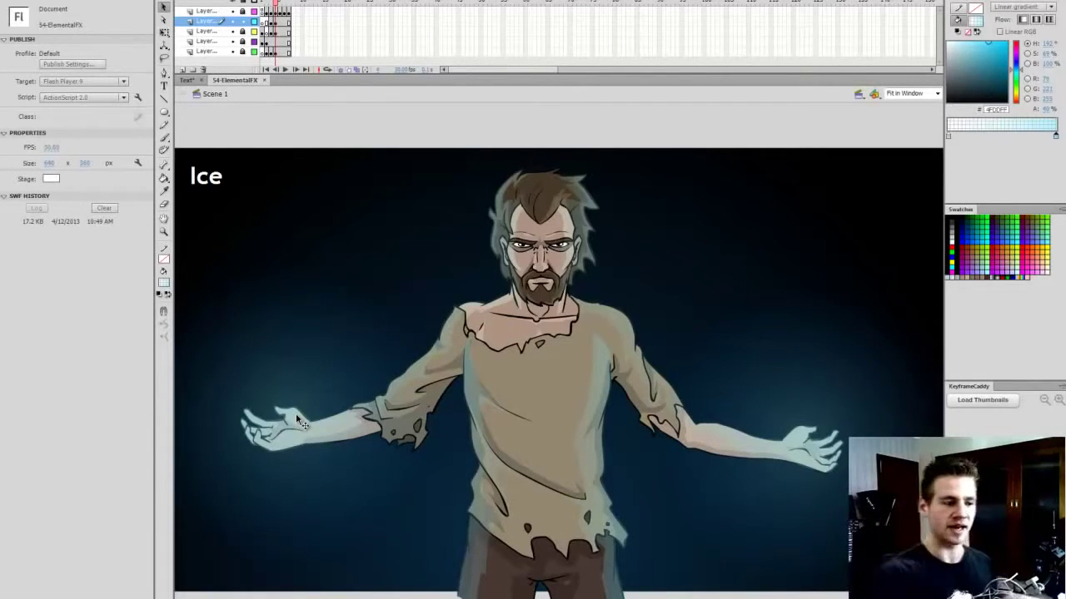
Step: Add a new layer, place it directly below the hand glow layer and give it a blank keyframe at the Ice frame
{"action": "left_click", "coordinate": [275, 23]}
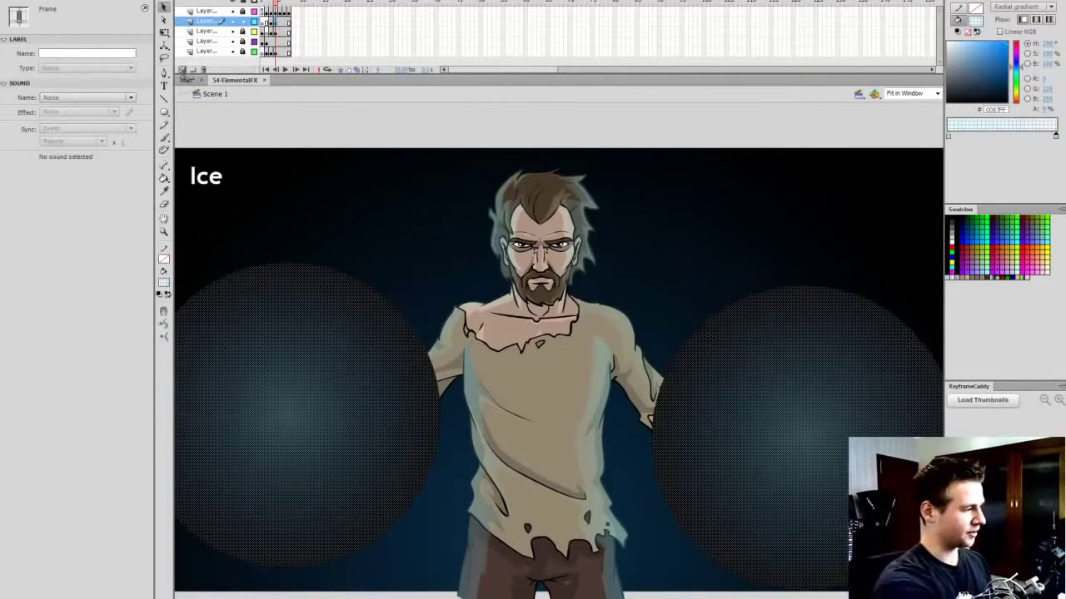
{"action": "left_click", "coordinate": [183, 70]}
{"action": "left_click", "coordinate": [275, 23]}
{"action": "left_click_drag", "start_coordinate": [215, 22], "coordinate": [215, 36]}
{"action": "left_click", "coordinate": [276, 24]}
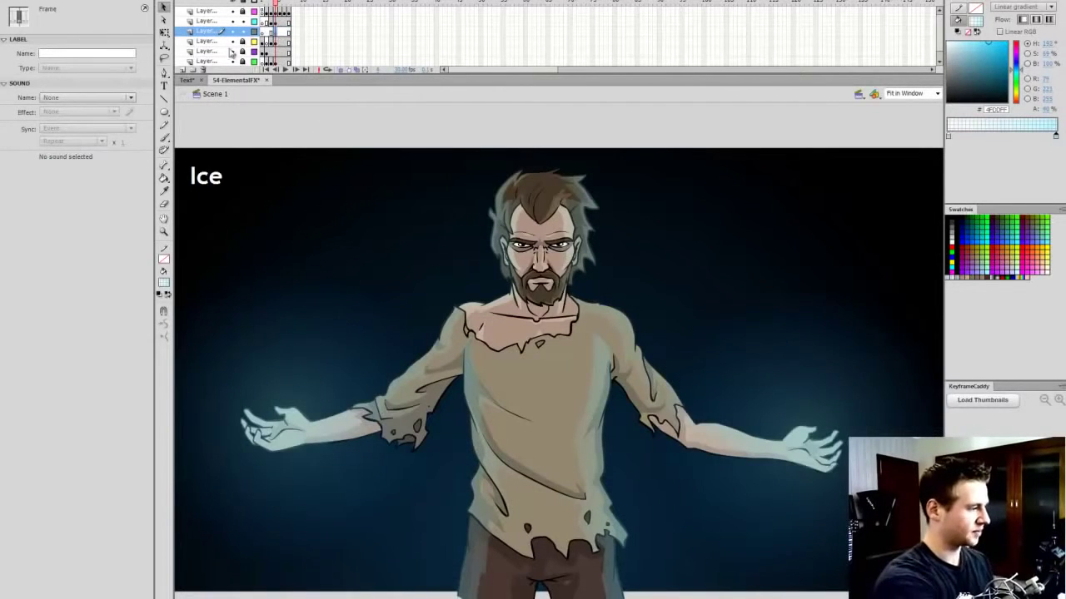
{"action": "left_click", "coordinate": [540, 140]}
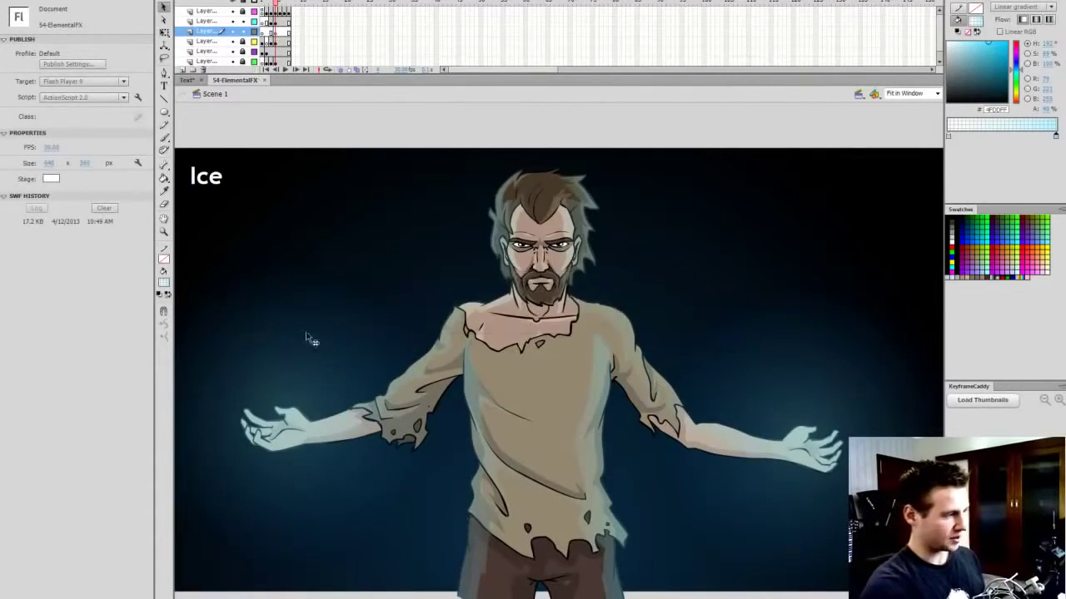
Step: Hide the hand glow layer, then brush a large angular white ice chunk above the character's right palm and fill it solid
{"action": "left_click", "coordinate": [234, 22]}
{"action": "key", "text": "ctrl+space"}
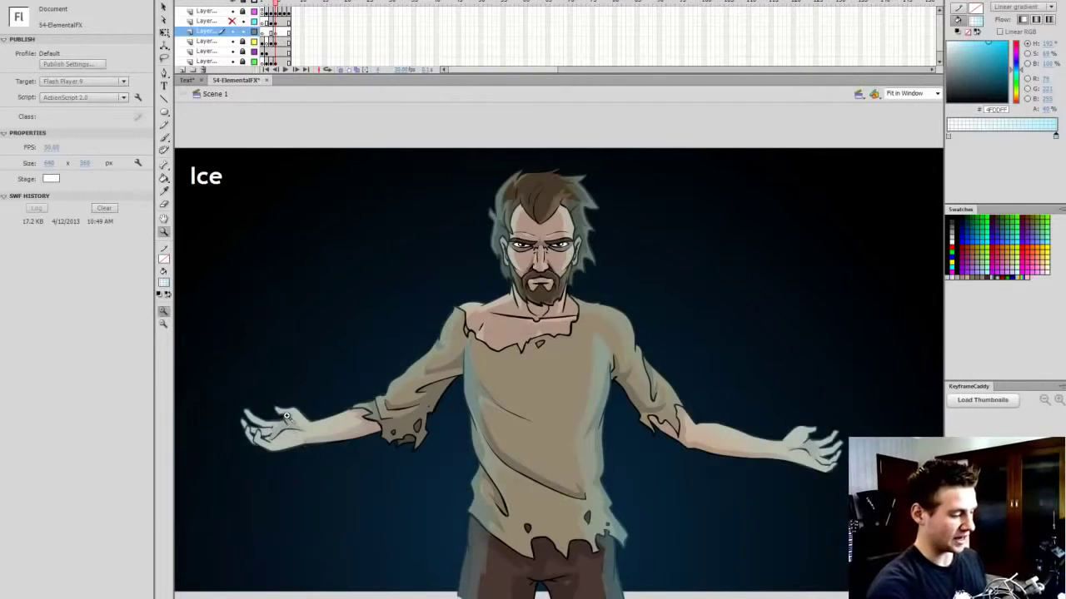
{"action": "left_click", "coordinate": [285, 415], "text": "ctrl"}
{"action": "key", "text": "b"}
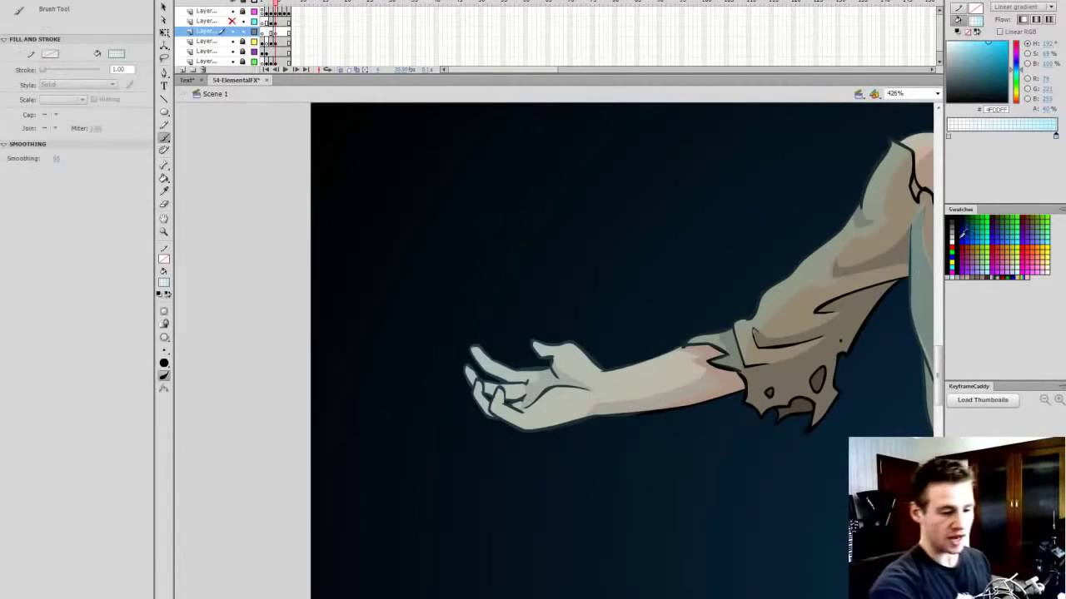
{"action": "left_click", "coordinate": [950, 236]}
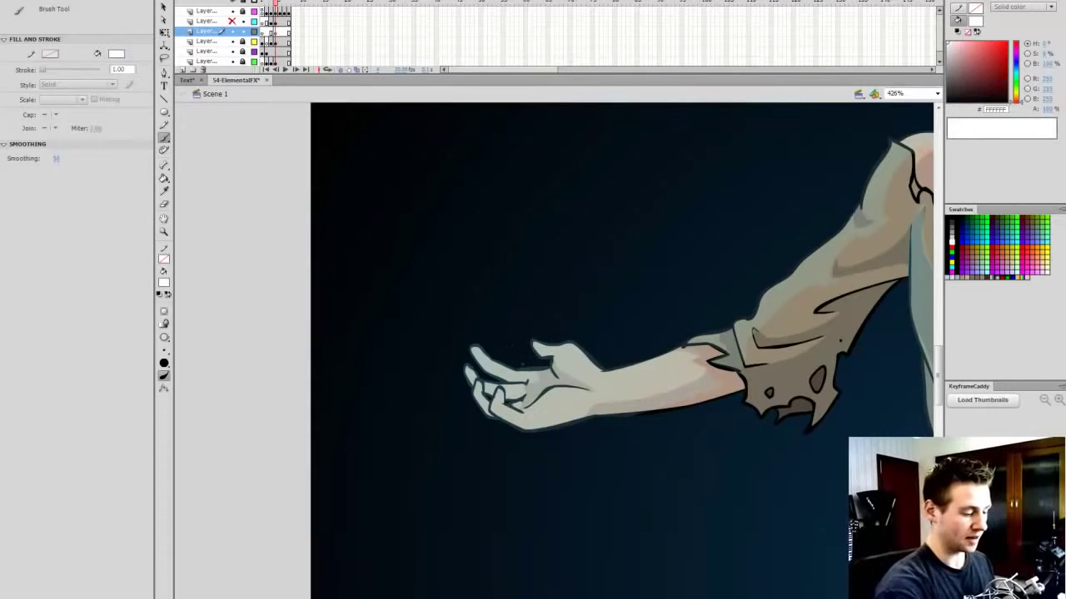
{"action": "left_click_drag", "start_coordinate": [513, 353], "coordinate": [496, 296]}
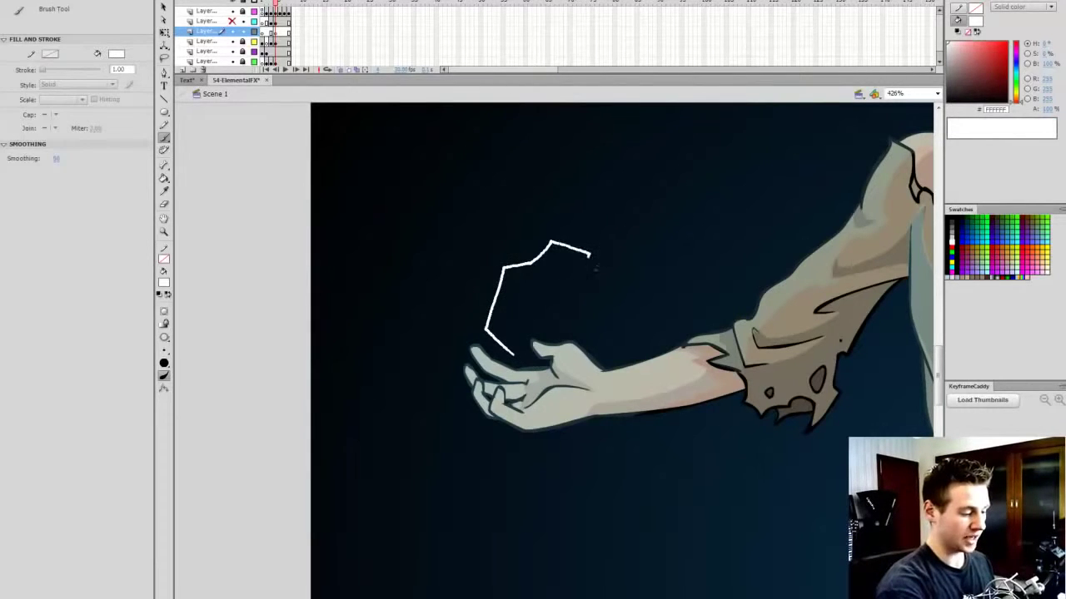
{"action": "left_click_drag", "start_coordinate": [590, 256], "coordinate": [615, 322]}
{"action": "mouse_move", "coordinate": [606, 375]}
{"action": "left_mouse_down"}
{"action": "mouse_move", "coordinate": [568, 371]}
{"action": "mouse_move", "coordinate": [532, 346]}
{"action": "mouse_move", "coordinate": [523, 375]}
{"action": "left_mouse_up"}
{"action": "key", "text": "k"}
{"action": "left_click", "coordinate": [557, 311]}
Step: Paint small solid white ice shards and specks around the large chunk and on the fingers of the character's right hand
{"action": "key", "text": "b"}
{"action": "left_click", "coordinate": [473, 341]}
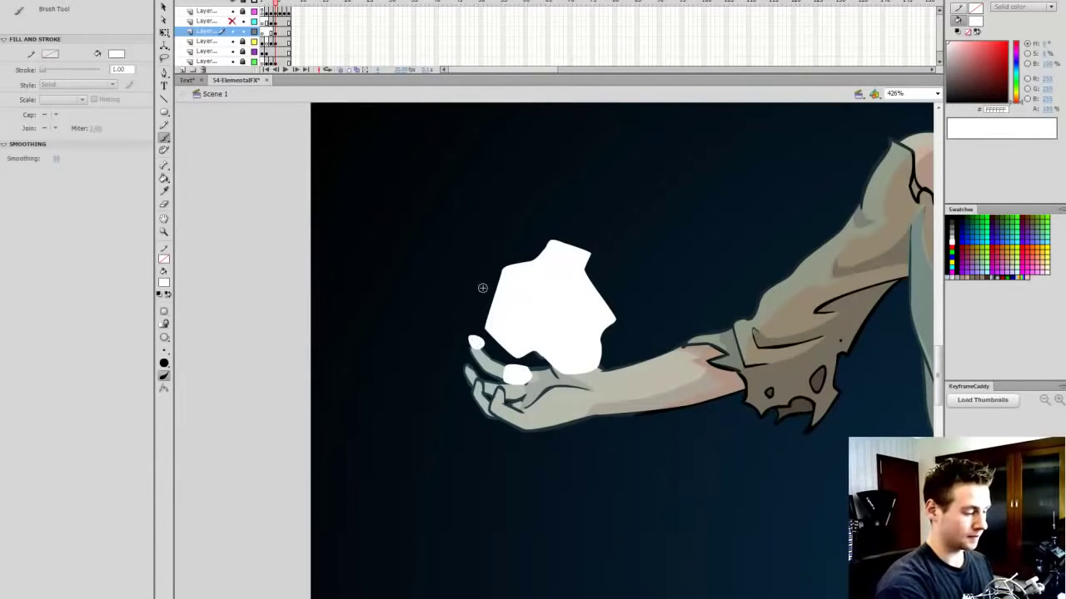
{"action": "left_click_drag", "start_coordinate": [512, 248], "coordinate": [525, 235]}
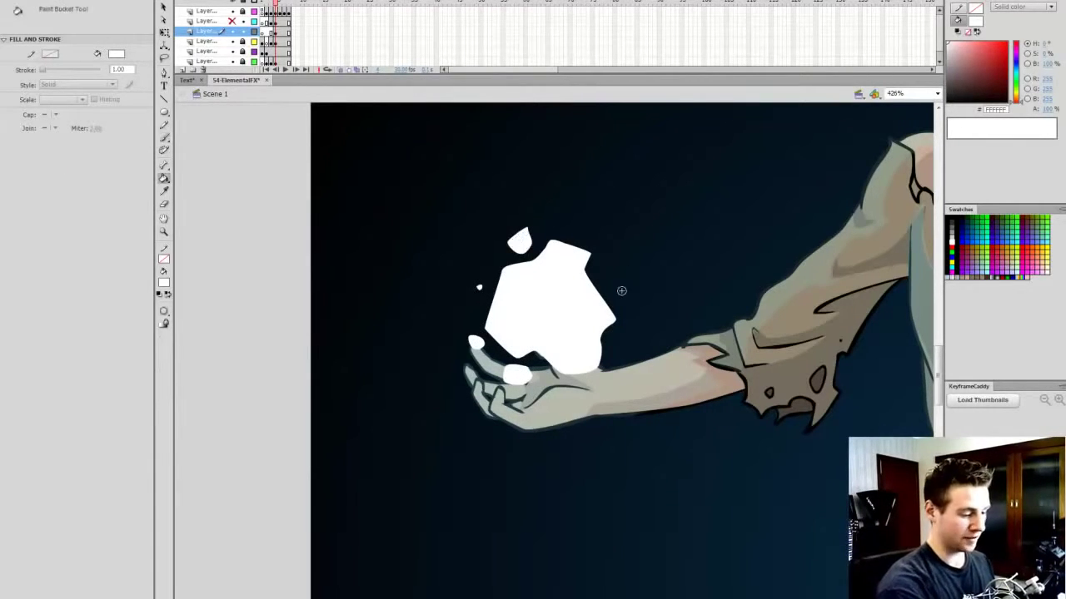
{"action": "key", "text": "k"}
{"action": "key", "text": "b"}
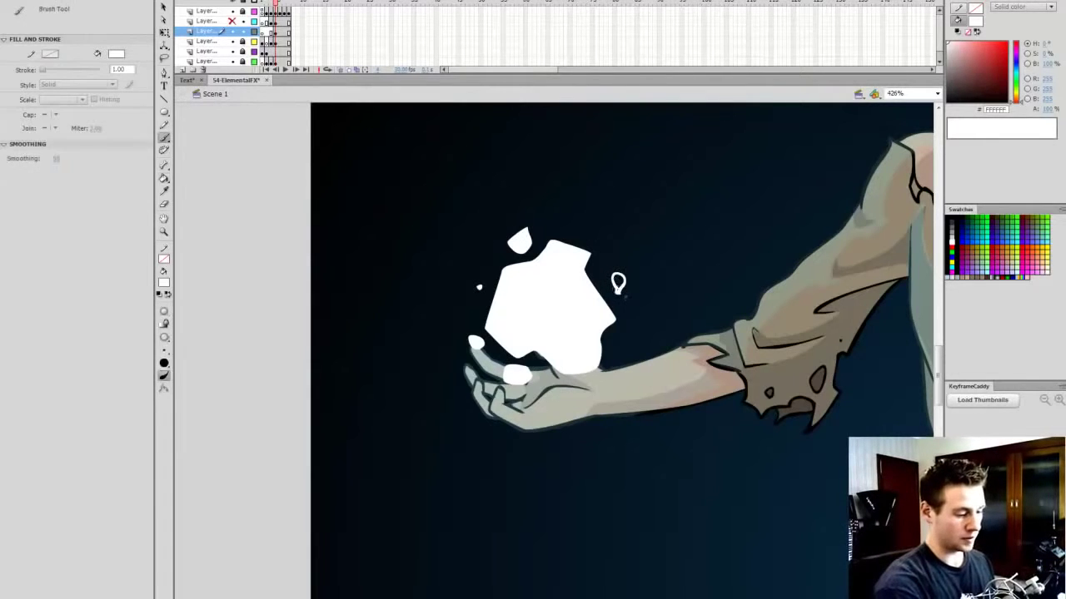
{"action": "key", "text": "k"}
{"action": "left_click", "coordinate": [618, 279]}
{"action": "key", "text": "b"}
{"action": "left_click", "coordinate": [617, 343]}
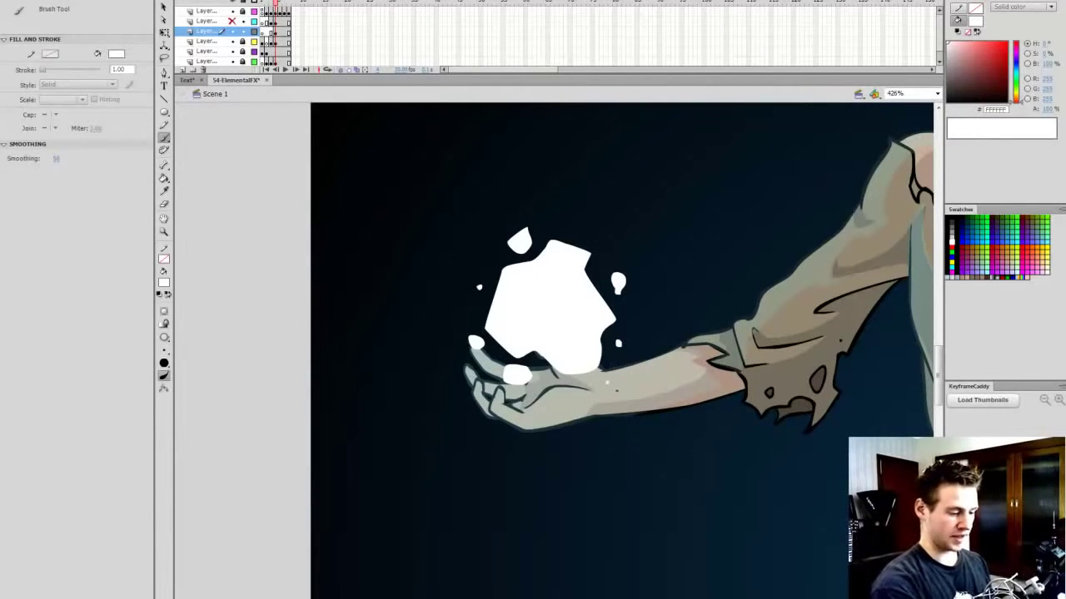
{"action": "key", "text": "k"}
{"action": "left_click", "coordinate": [441, 305]}
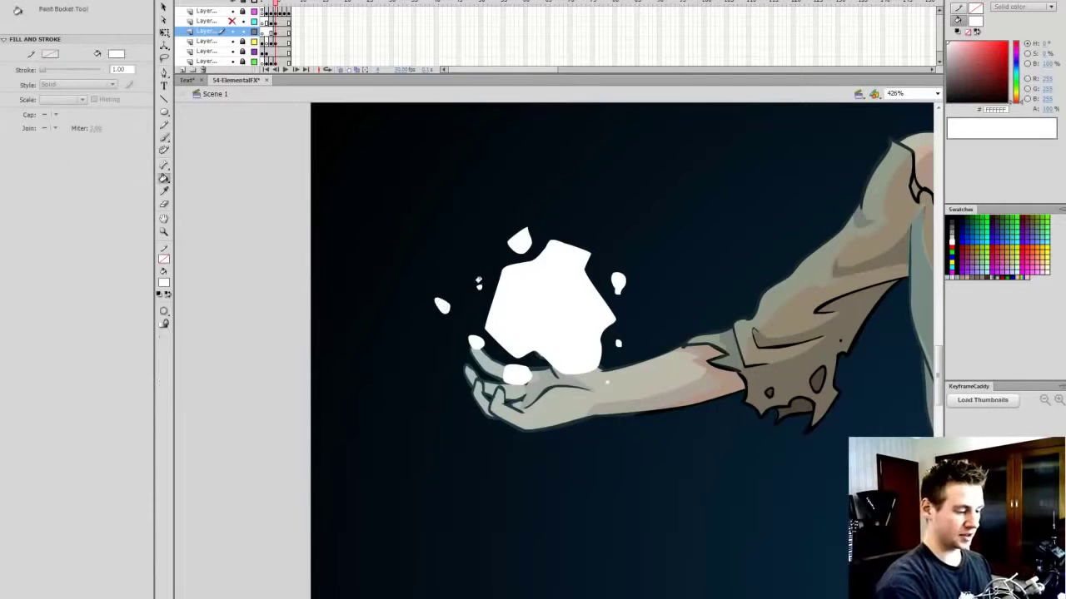
{"action": "key", "text": "b"}
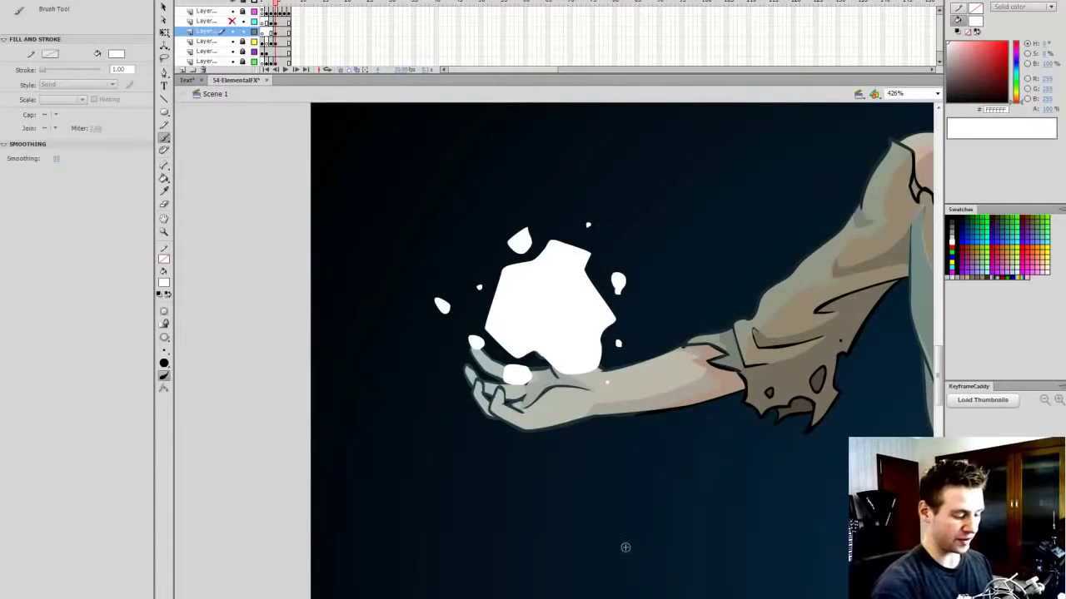
Step: Brush and fill two angular white ice chunks above the character's left palm
{"action": "left_click_drag", "start_coordinate": [499, 598], "coordinate": [618, 598]}
{"action": "mouse_move", "coordinate": [660, 334]}
{"action": "left_mouse_down"}
{"action": "mouse_move", "coordinate": [616, 321]}
{"action": "mouse_move", "coordinate": [588, 333]}
{"action": "mouse_move", "coordinate": [610, 382]}
{"action": "mouse_move", "coordinate": [639, 389]}
{"action": "mouse_move", "coordinate": [658, 380]}
{"action": "mouse_move", "coordinate": [661, 345]}
{"action": "mouse_move", "coordinate": [651, 339]}
{"action": "mouse_move", "coordinate": [663, 288]}
{"action": "mouse_move", "coordinate": [690, 307]}
{"action": "left_mouse_up"}
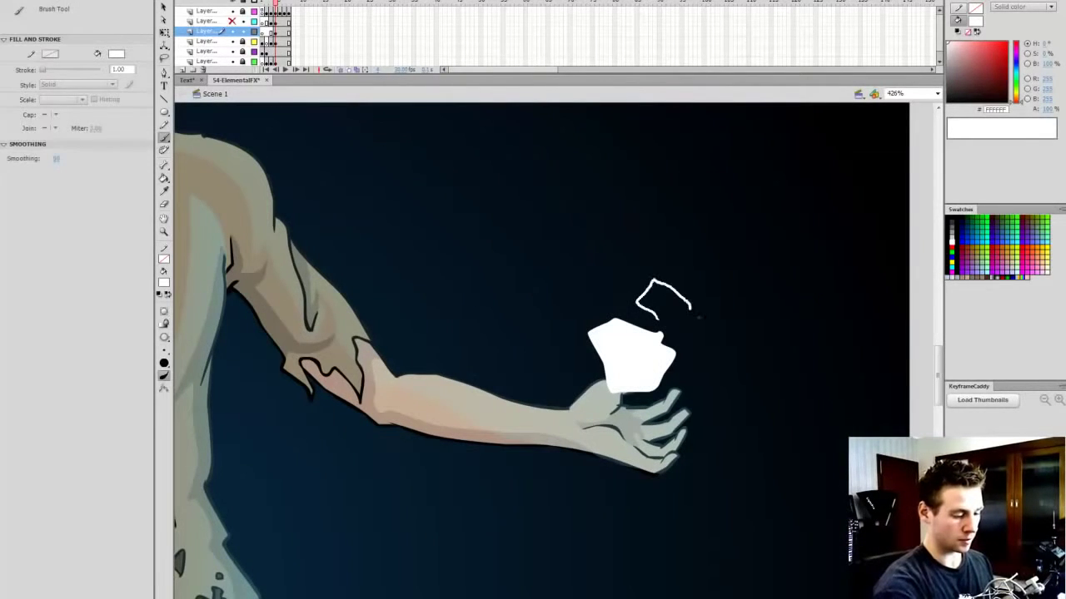
{"action": "key", "text": "k"}
{"action": "left_click", "coordinate": [664, 318]}
{"action": "key", "text": "b"}
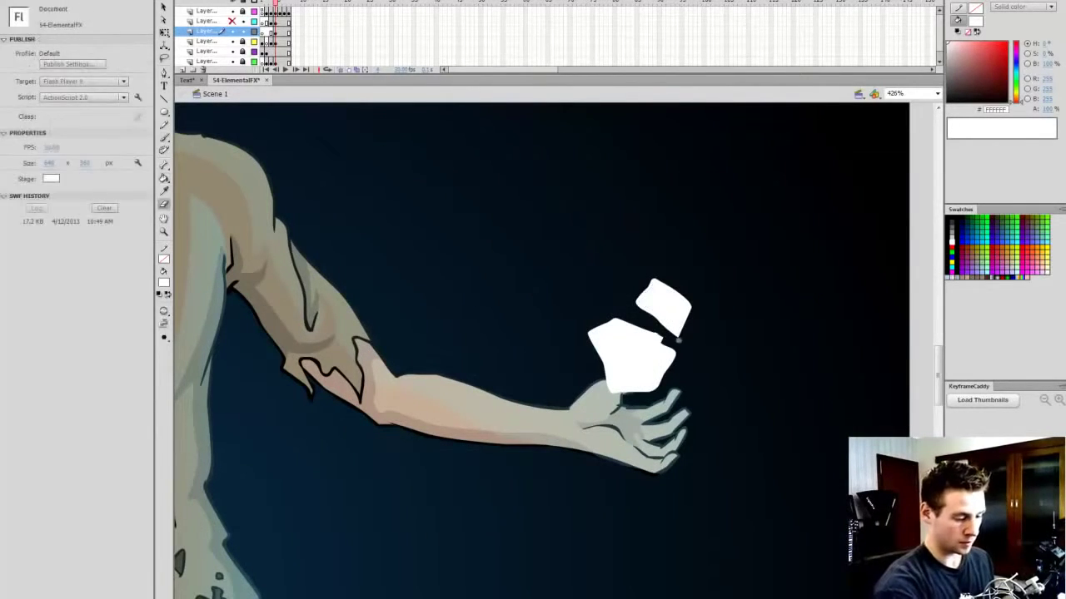
Step: Surround the left hand's ice chunks with smaller white shards and specks, then fit the whole scene in the window
{"action": "mouse_move", "coordinate": [690, 357]}
{"action": "left_mouse_down"}
{"action": "mouse_move", "coordinate": [684, 348]}
{"action": "mouse_move", "coordinate": [692, 353]}
{"action": "left_mouse_up"}
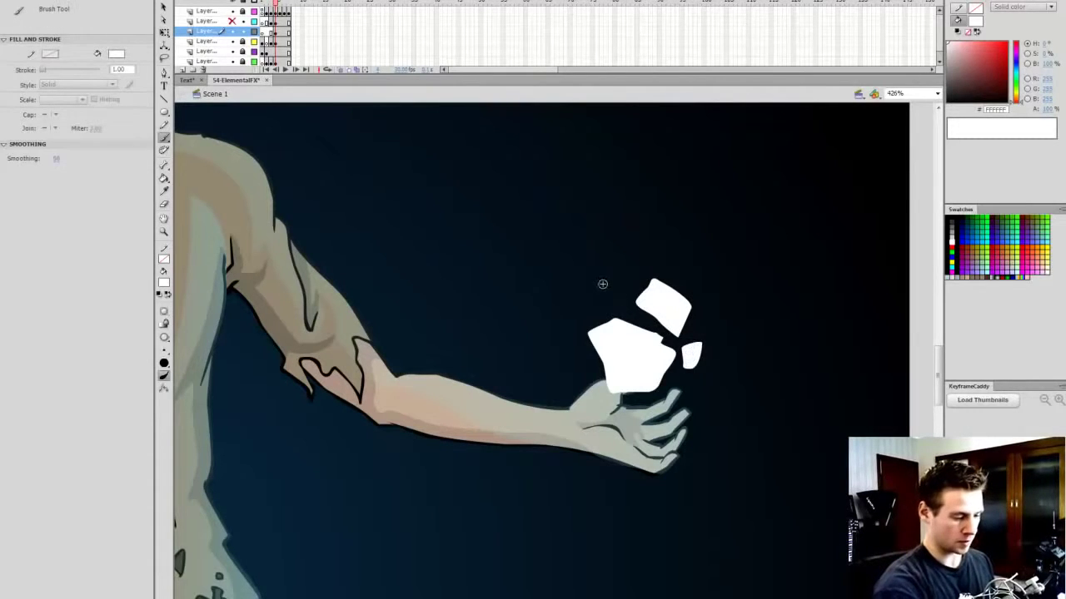
{"action": "left_click_drag", "start_coordinate": [610, 305], "coordinate": [595, 284]}
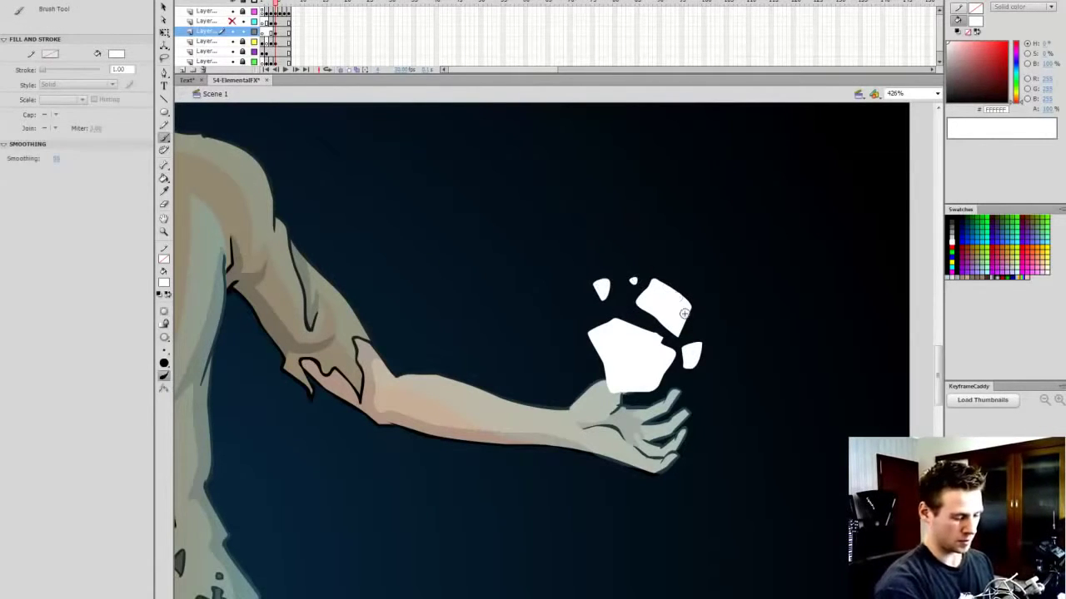
{"action": "left_click_drag", "start_coordinate": [587, 354], "coordinate": [593, 393]}
{"action": "mouse_move", "coordinate": [581, 308]}
{"action": "left_mouse_down"}
{"action": "mouse_move", "coordinate": [574, 321]}
{"action": "mouse_move", "coordinate": [582, 308]}
{"action": "left_mouse_up"}
{"action": "left_click_drag", "start_coordinate": [608, 412], "coordinate": [649, 407]}
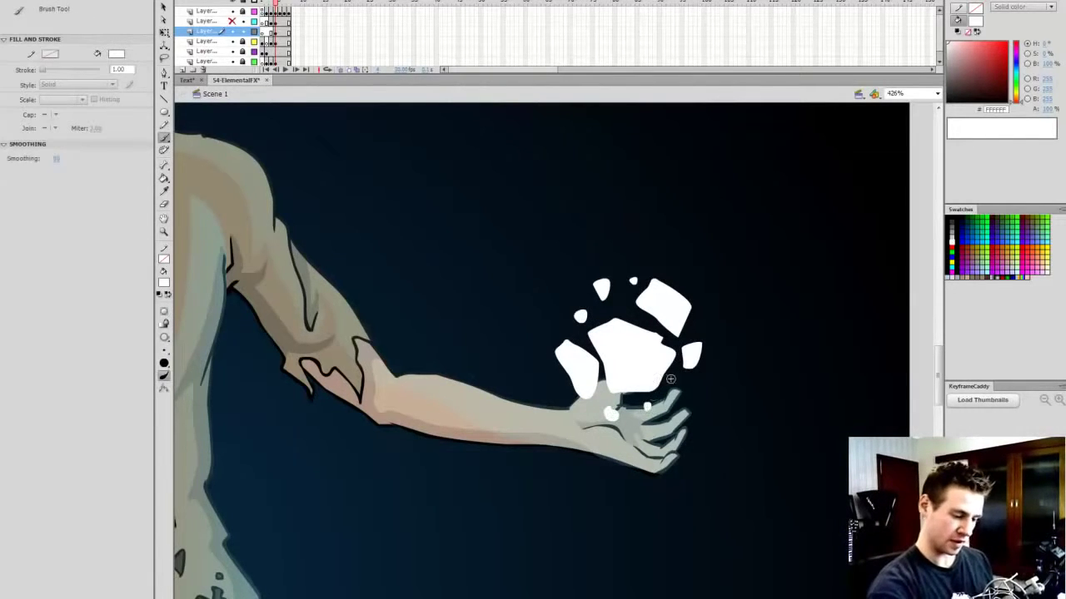
{"action": "left_click", "coordinate": [653, 246]}
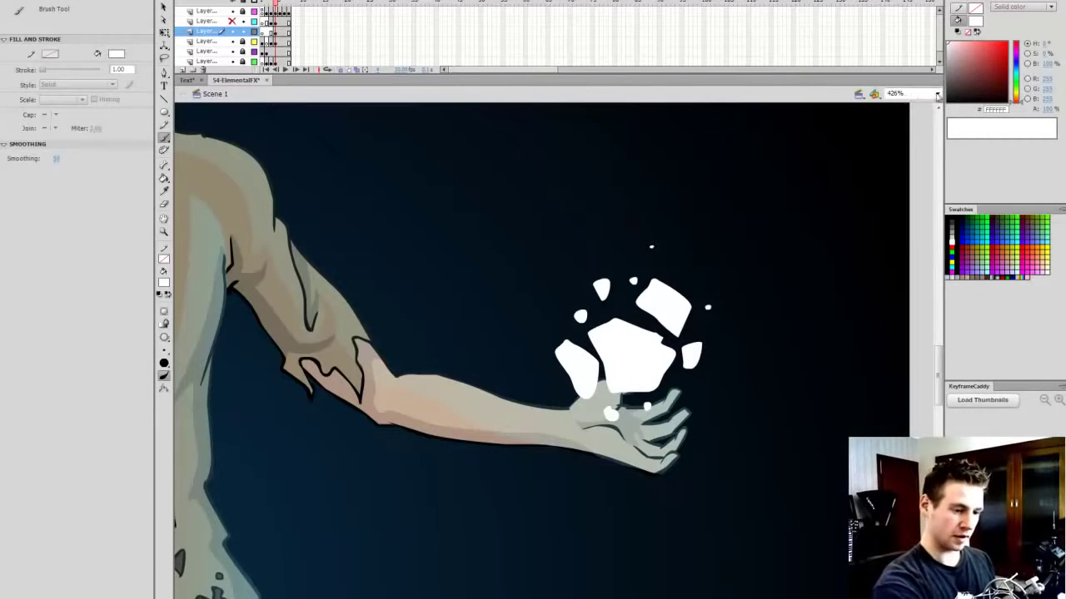
{"action": "left_click", "coordinate": [937, 94]}
{"action": "left_click", "coordinate": [909, 103]}
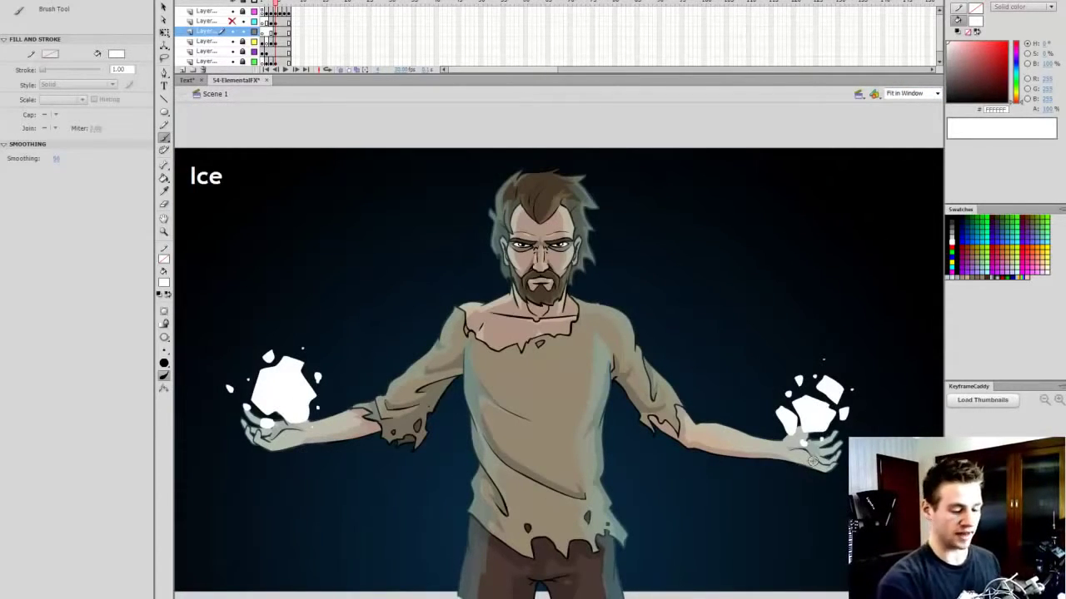
{"action": "key", "text": "v"}
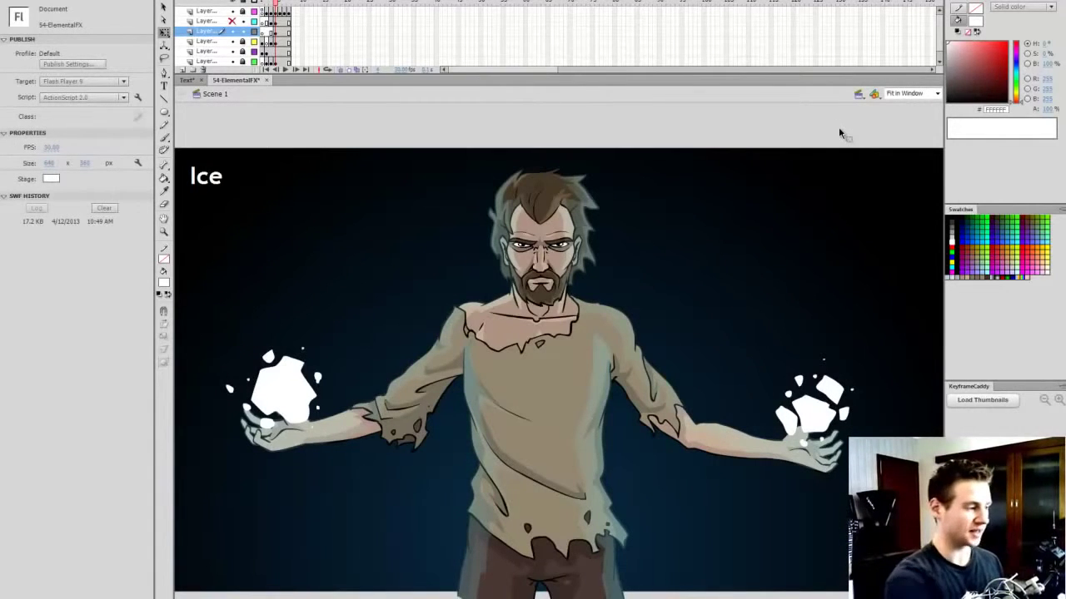
Step: Select all the white ice chunks and shards and convert them into a movie clip symbol named Ice
{"action": "left_click", "coordinate": [279, 33]}
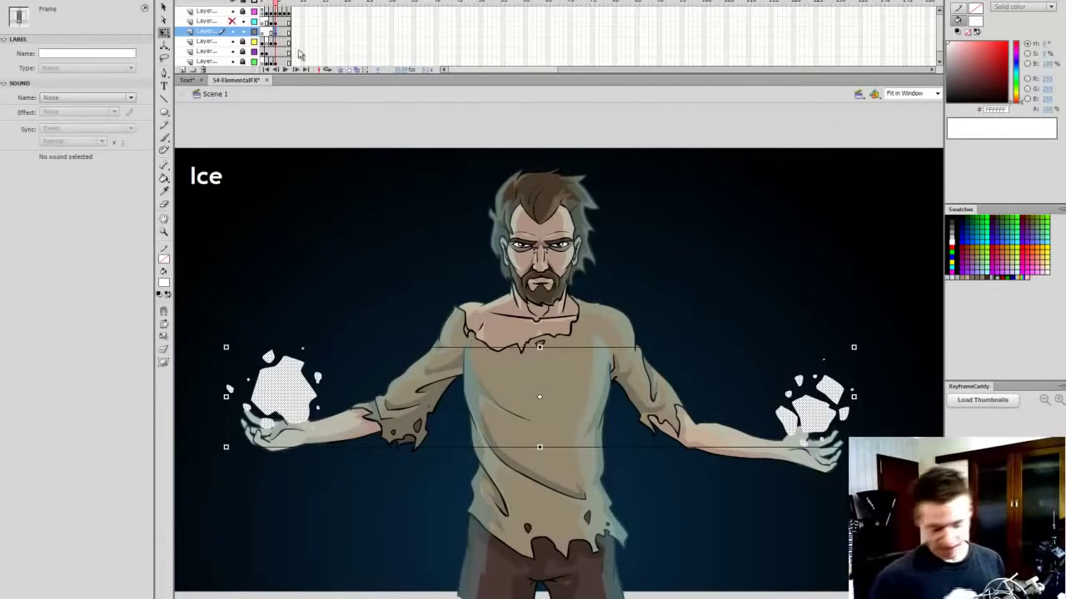
{"action": "key", "text": "F8"}
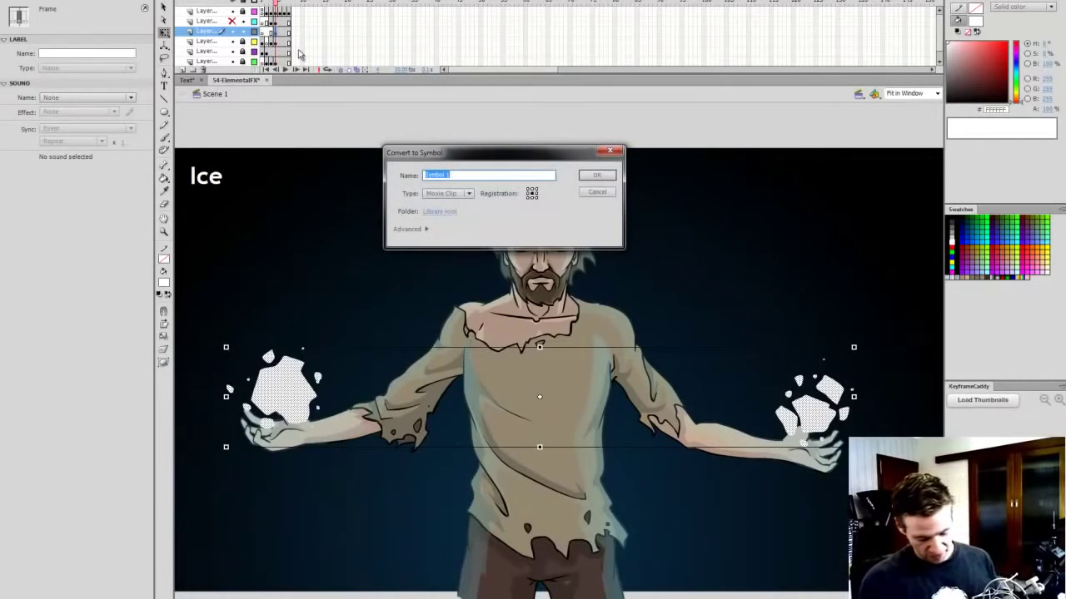
{"action": "type", "text": "Ice"}
{"action": "key", "text": "Return"}
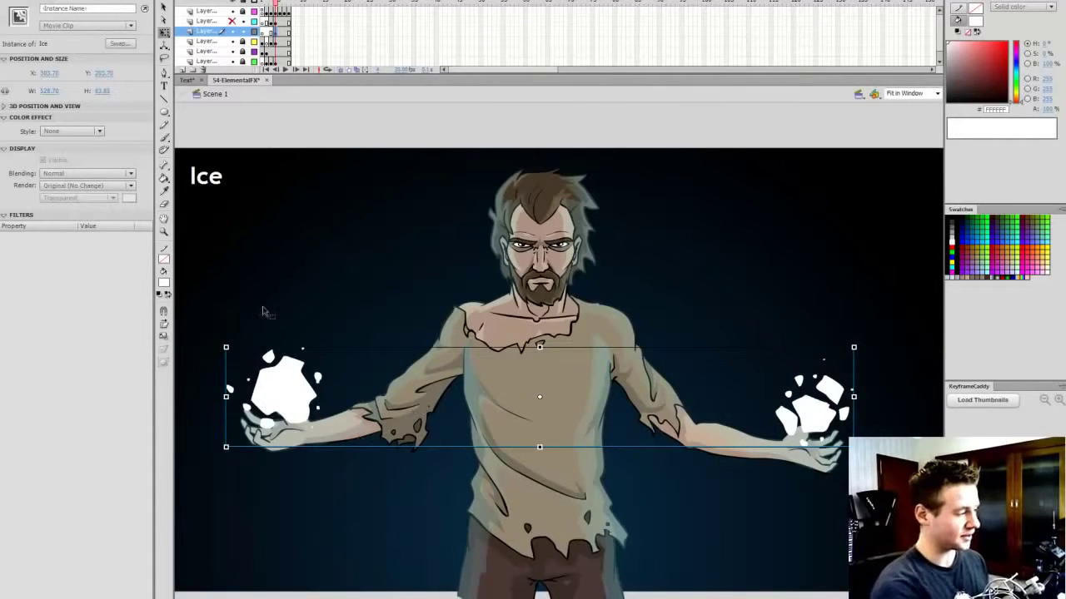
Step: Set the Ice symbol's alpha to 90% and nudge the symbol slightly down toward the palms
{"action": "left_click", "coordinate": [84, 132]}
{"action": "left_click", "coordinate": [97, 181]}
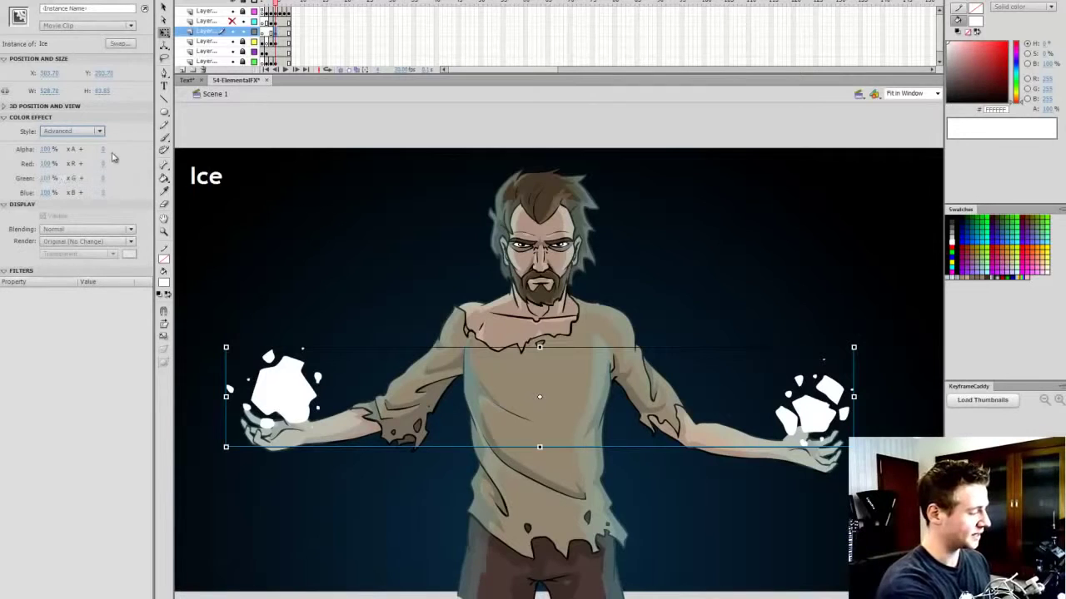
{"action": "left_click", "coordinate": [93, 131]}
{"action": "left_click", "coordinate": [69, 193]}
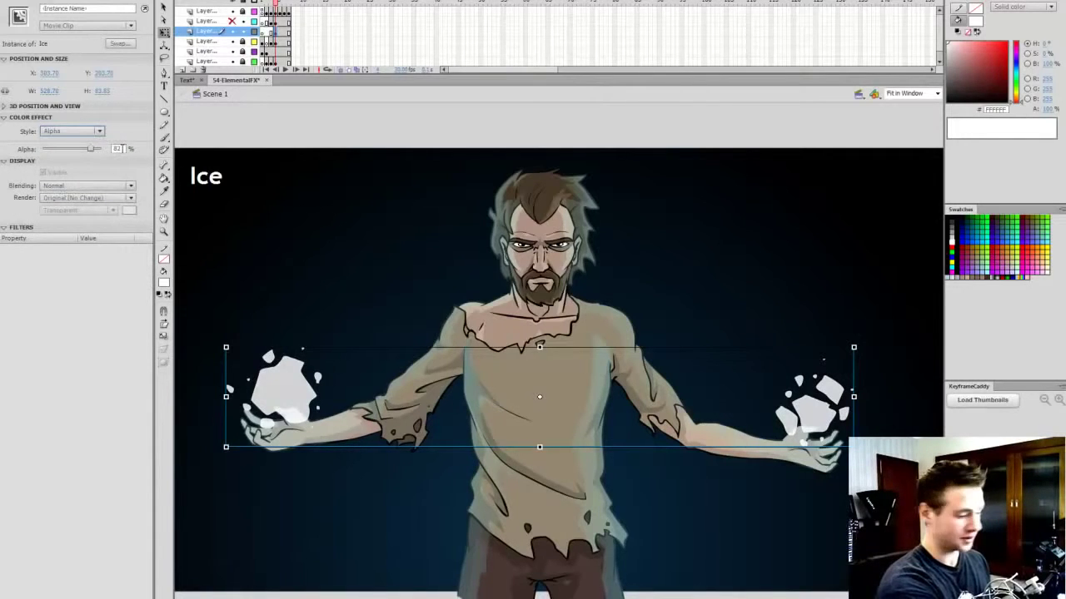
{"action": "left_click", "coordinate": [117, 148]}
{"action": "type", "text": "100"}
{"action": "key", "text": "Return"}
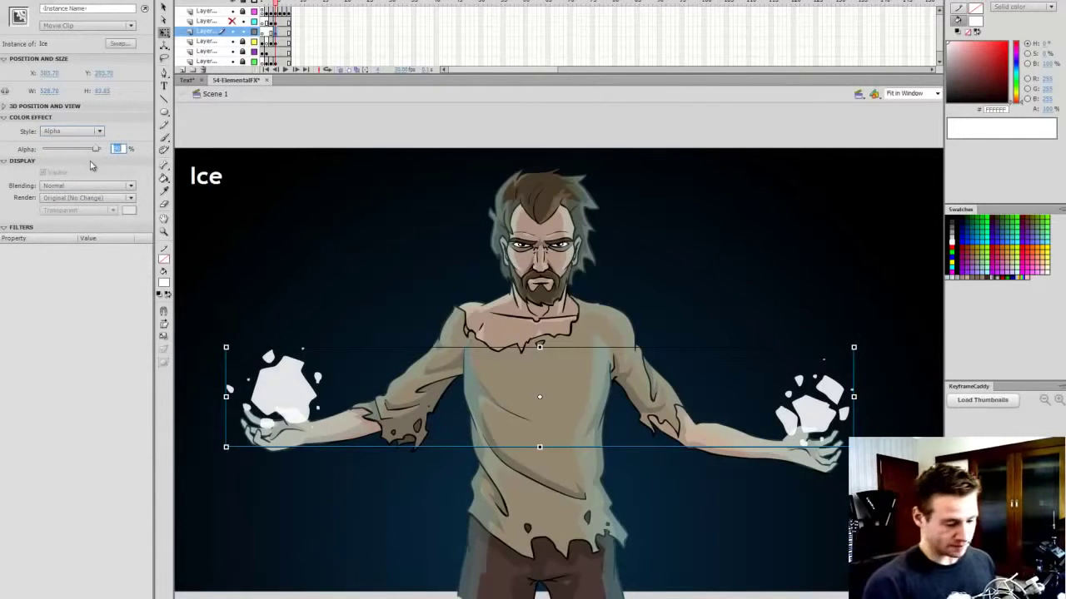
{"action": "left_click_drag", "start_coordinate": [311, 422], "coordinate": [305, 419]}
Step: Add a Glow filter to the Ice symbol and colour it light blue with RGB 155, 238, 255
{"action": "left_click", "coordinate": [8, 598]}
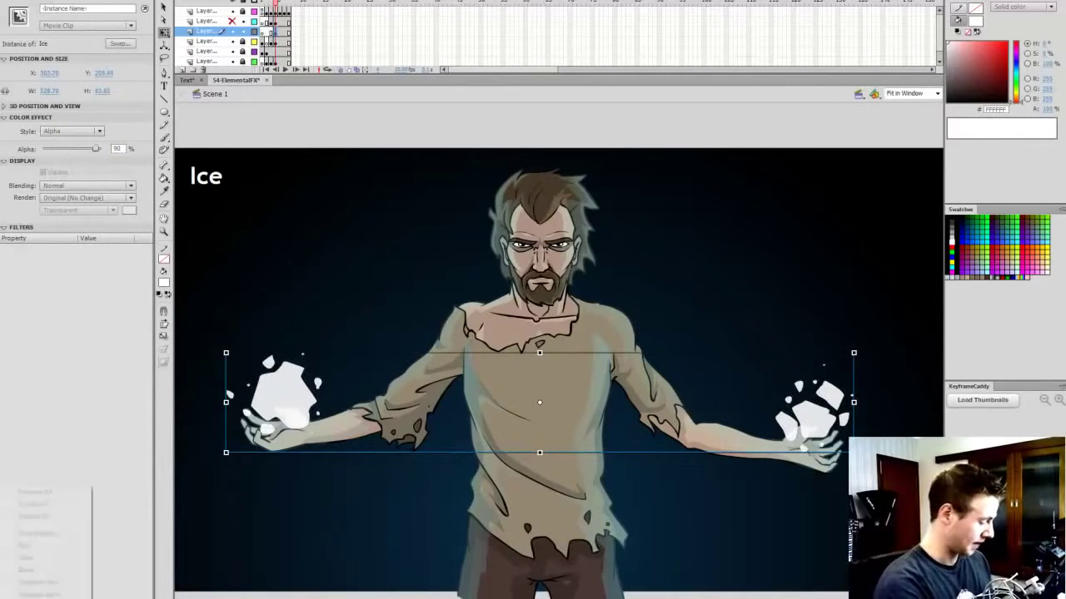
{"action": "left_click", "coordinate": [50, 561]}
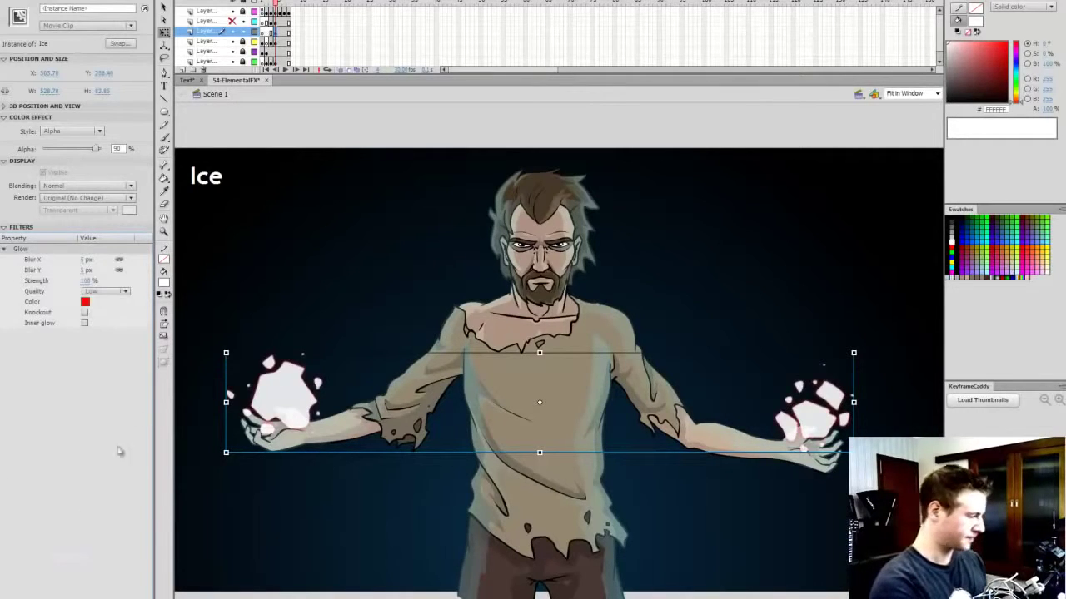
{"action": "left_click", "coordinate": [85, 301]}
{"action": "left_click", "coordinate": [254, 314]}
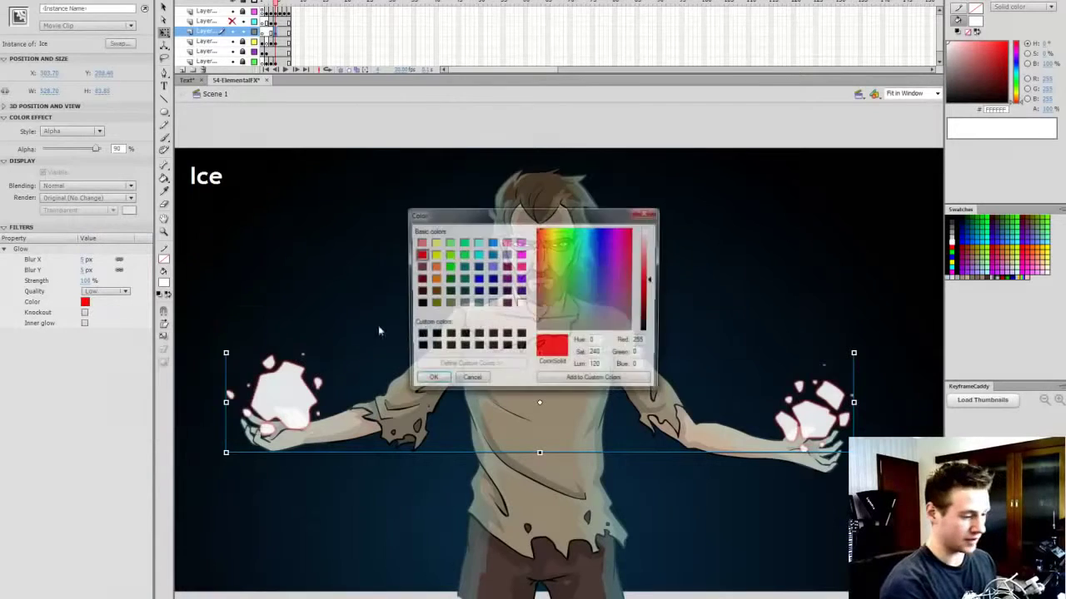
{"action": "left_click", "coordinate": [588, 229]}
{"action": "left_click", "coordinate": [649, 250]}
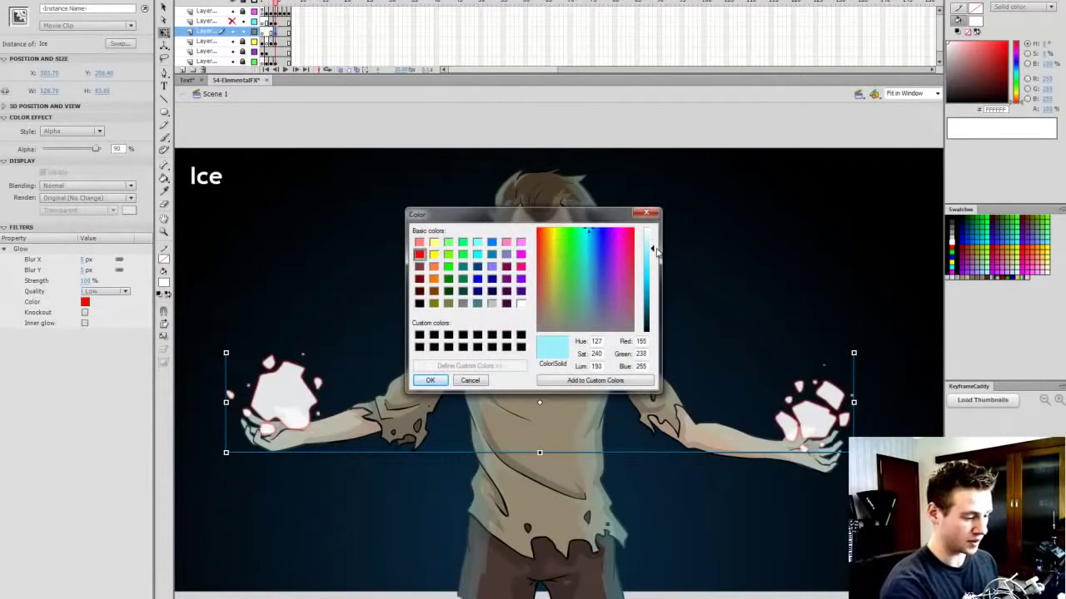
{"action": "left_click", "coordinate": [431, 381]}
Step: Set the ice glow's blur to 38 px, its strength to 160% and its quality to High
{"action": "left_click", "coordinate": [85, 281]}
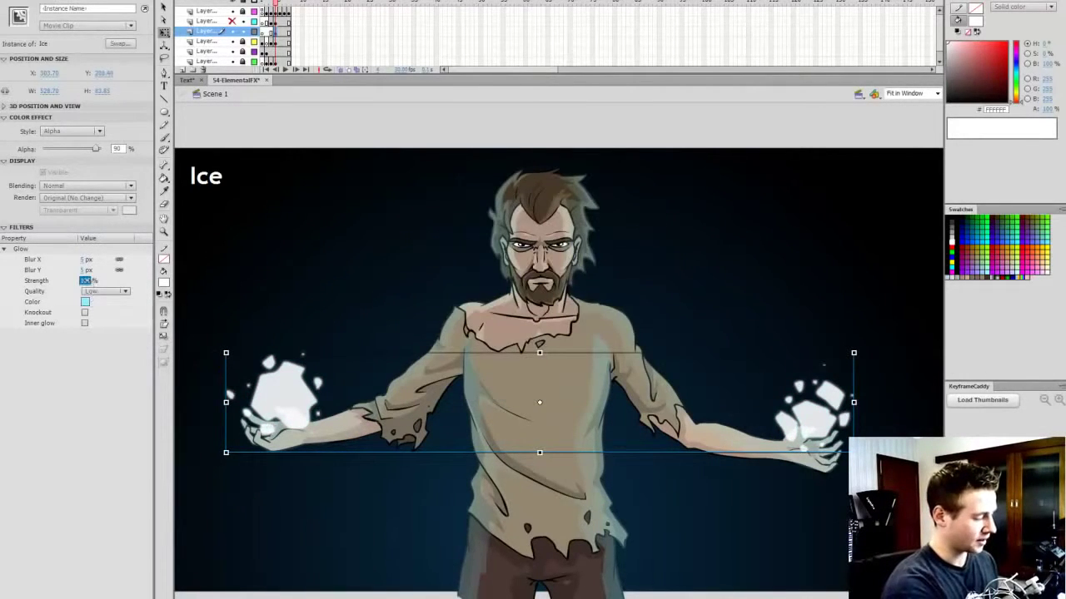
{"action": "key", "text": "Return"}
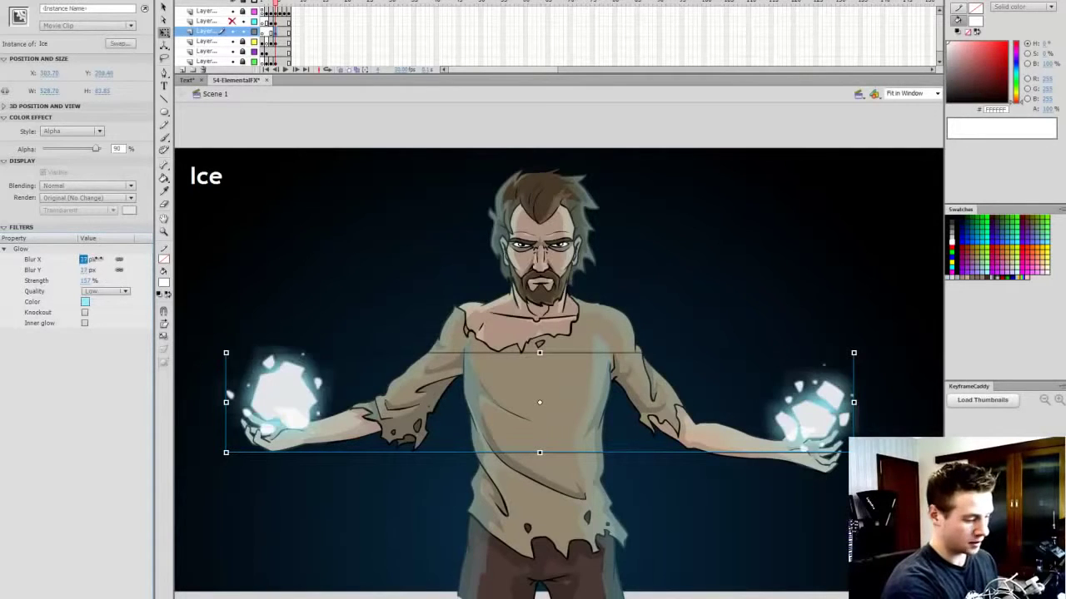
{"action": "left_click", "coordinate": [125, 291]}
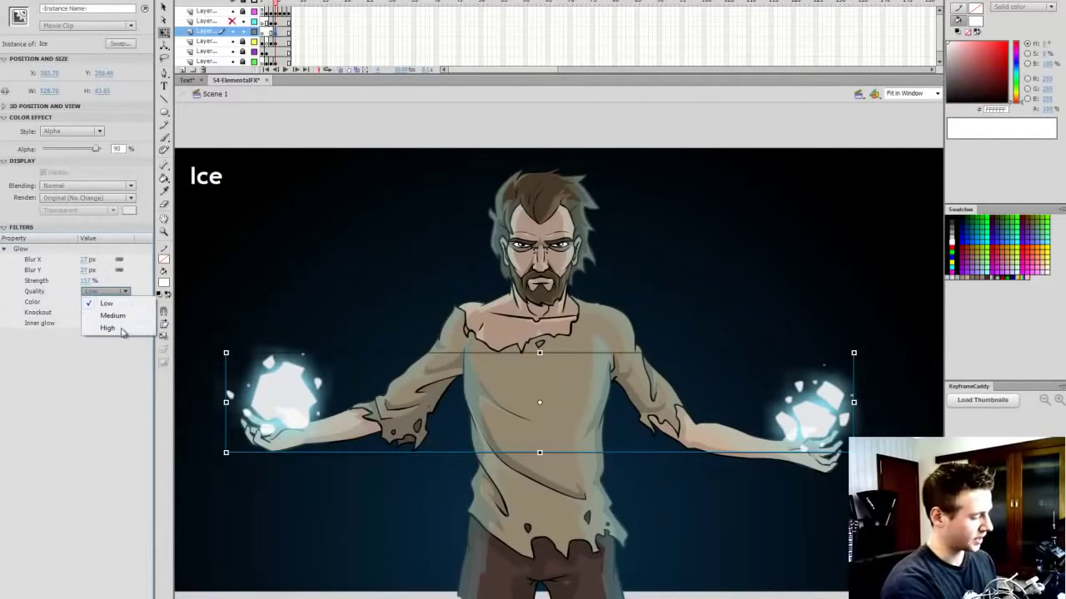
{"action": "left_click", "coordinate": [130, 327]}
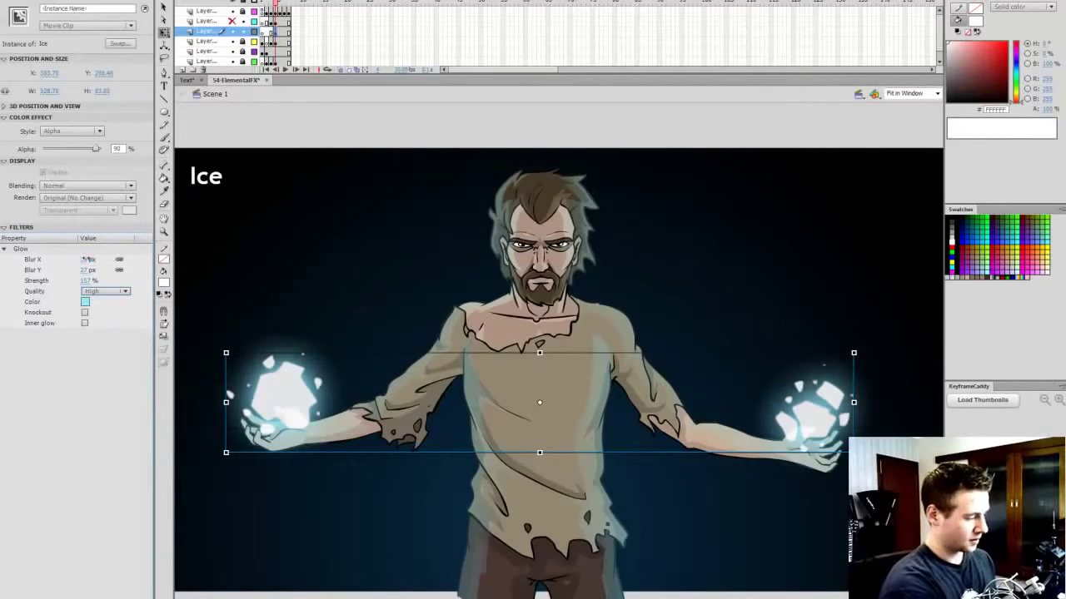
{"action": "left_click_drag", "start_coordinate": [85, 259], "coordinate": [94, 260]}
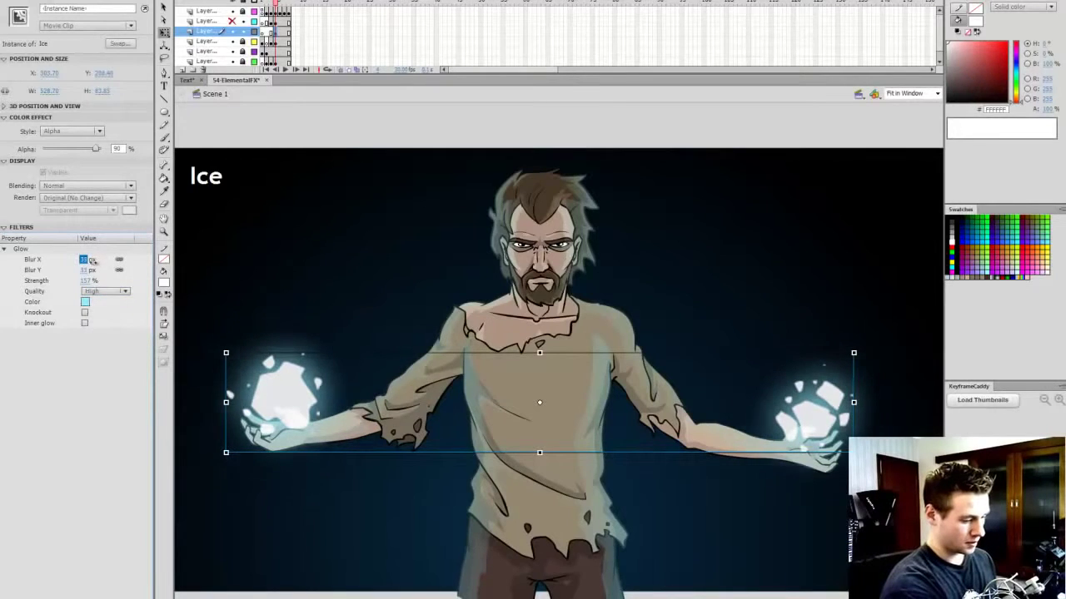
{"action": "left_click", "coordinate": [87, 282]}
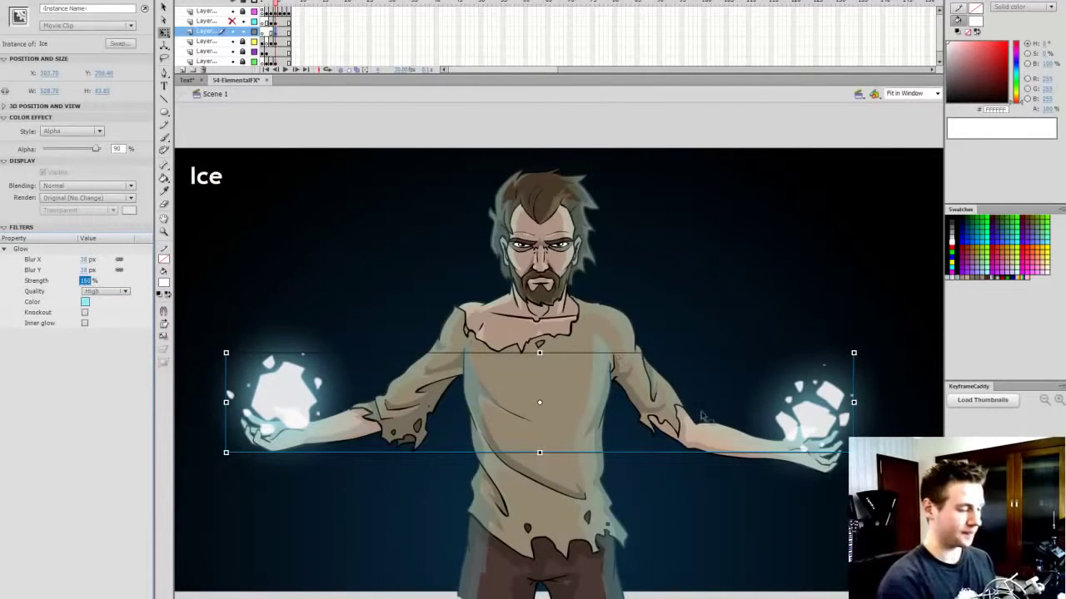
{"action": "left_click", "coordinate": [721, 144]}
{"action": "left_click", "coordinate": [816, 423]}
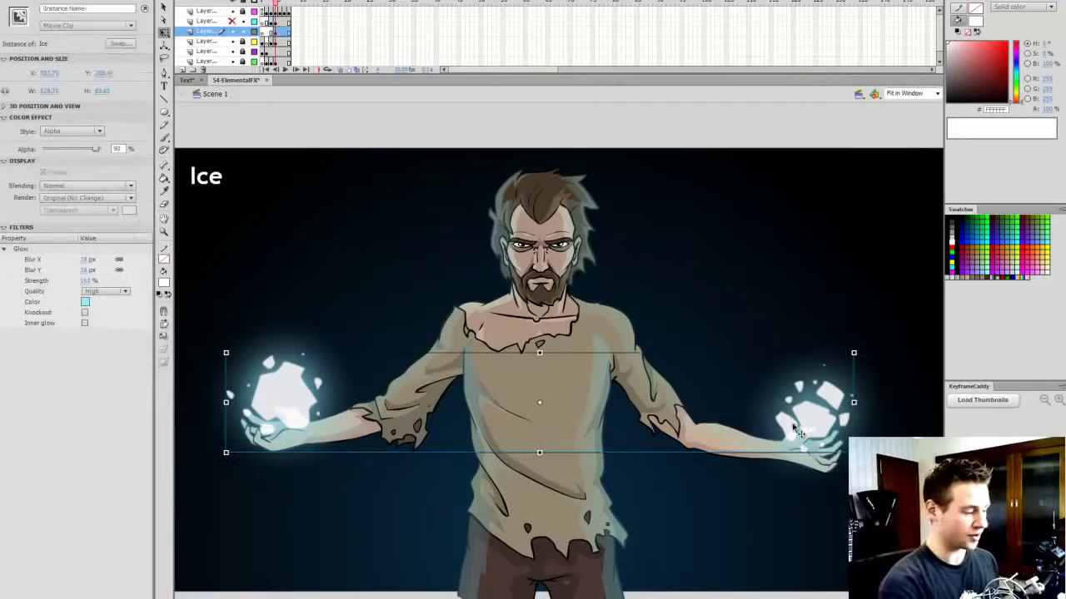
Step: Add a second Glow filter to the Ice symbol, make it an inner glow and colour it cyan
{"action": "left_click", "coordinate": [45, 593]}
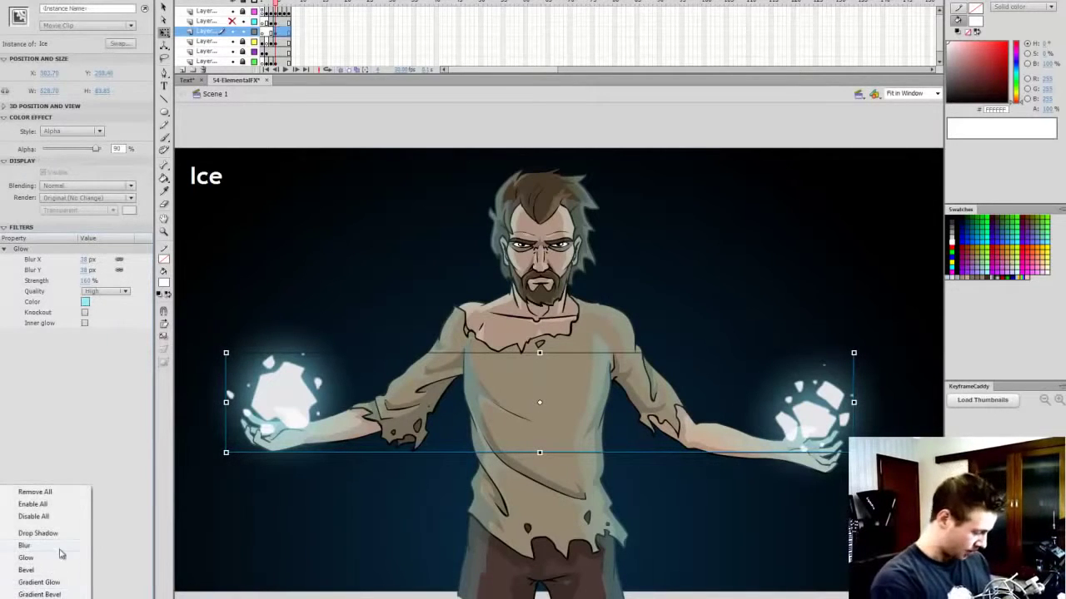
{"action": "left_click", "coordinate": [26, 558]}
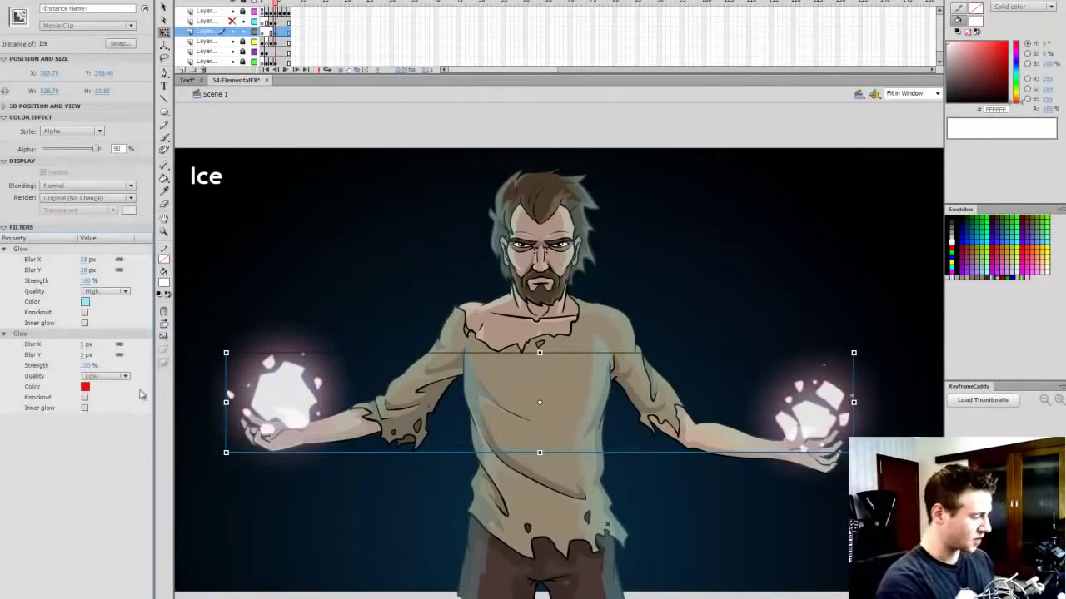
{"action": "left_click", "coordinate": [84, 408]}
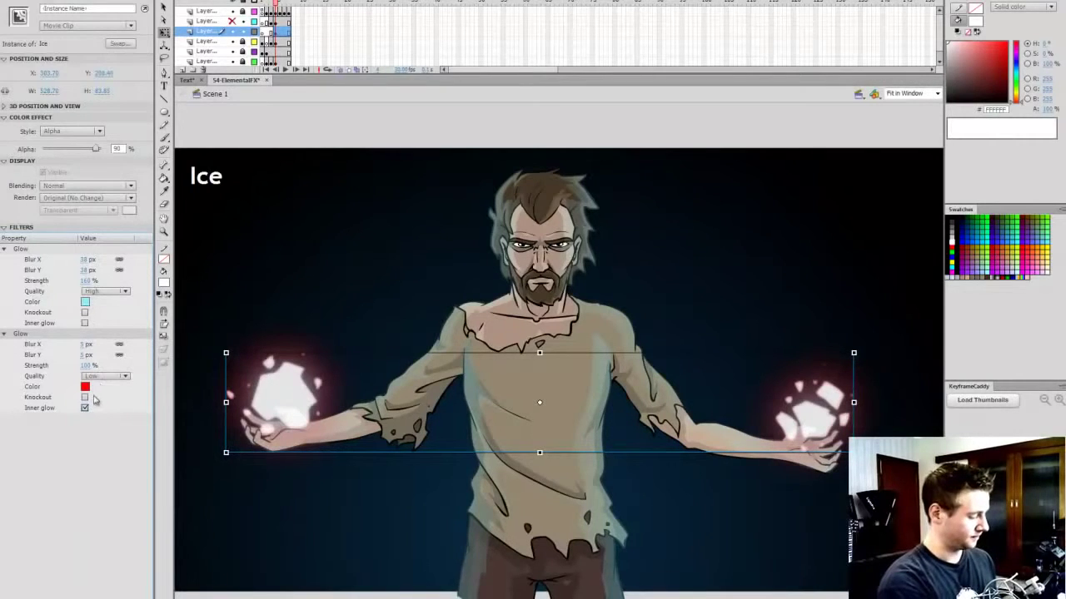
{"action": "left_click", "coordinate": [85, 387]}
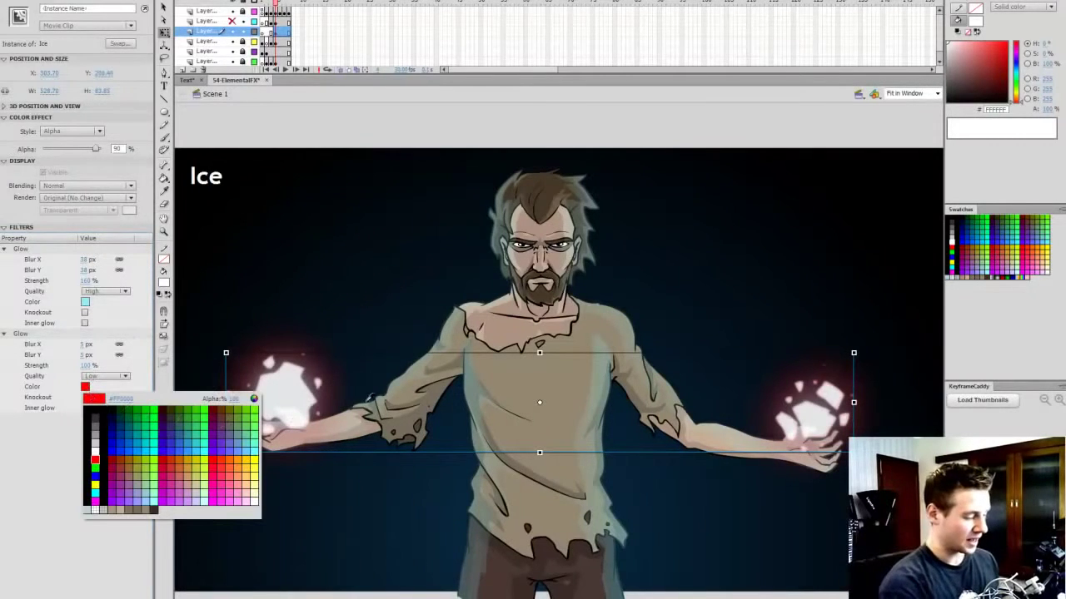
{"action": "left_click", "coordinate": [254, 446]}
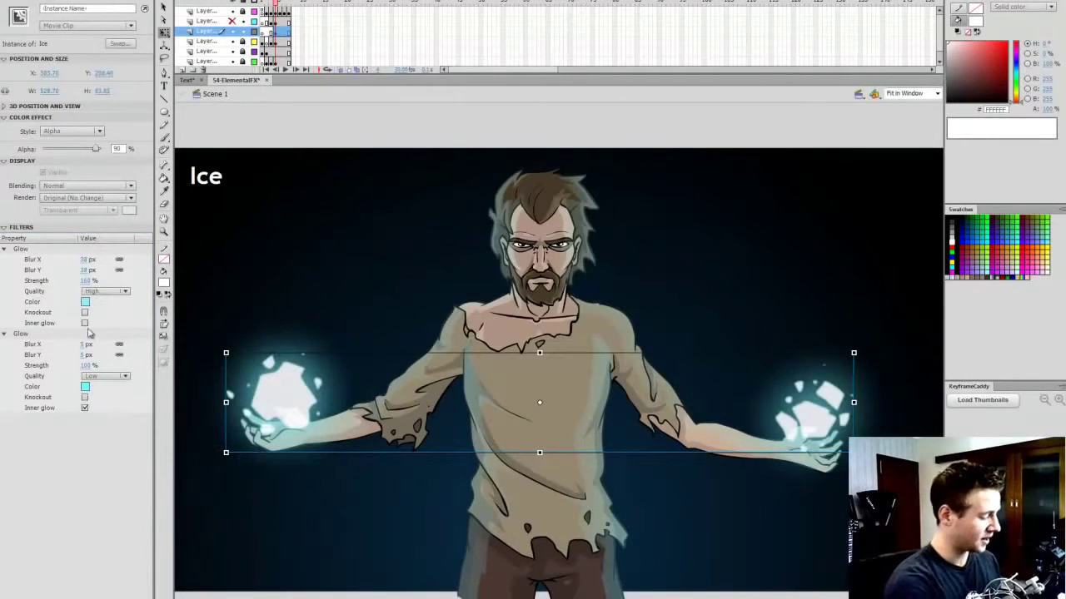
Step: Toggle both glow filters off and on to compare them, and move the inner glow above the outer glow
{"action": "mouse_move", "coordinate": [78, 335]}
{"action": "left_mouse_down"}
{"action": "mouse_move", "coordinate": [73, 273]}
{"action": "mouse_move", "coordinate": [58, 342]}
{"action": "left_mouse_up"}
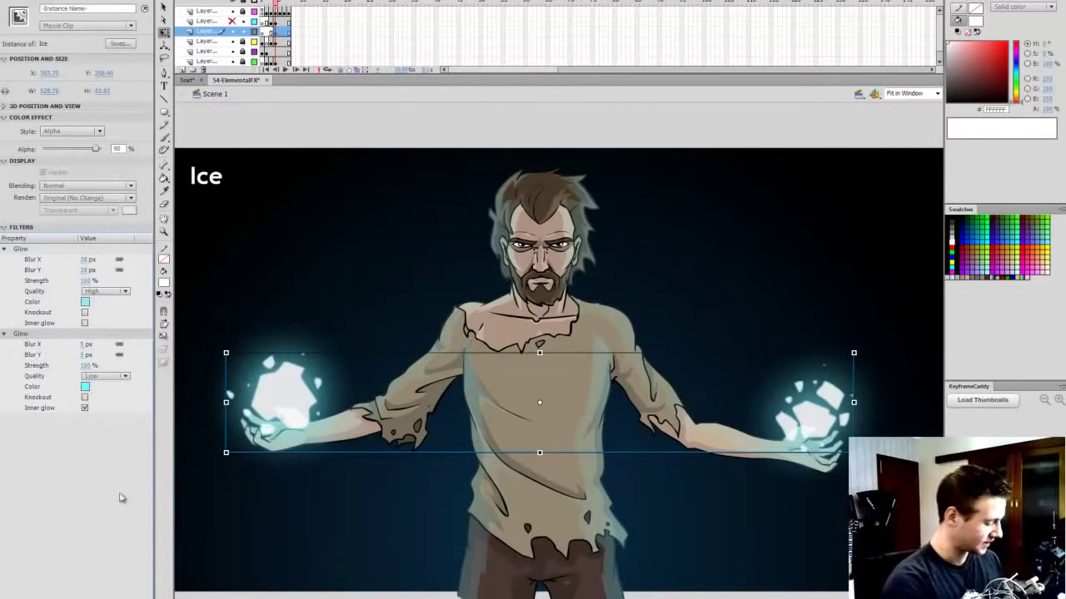
{"action": "left_click", "coordinate": [79, 597]}
{"action": "left_click", "coordinate": [50, 249]}
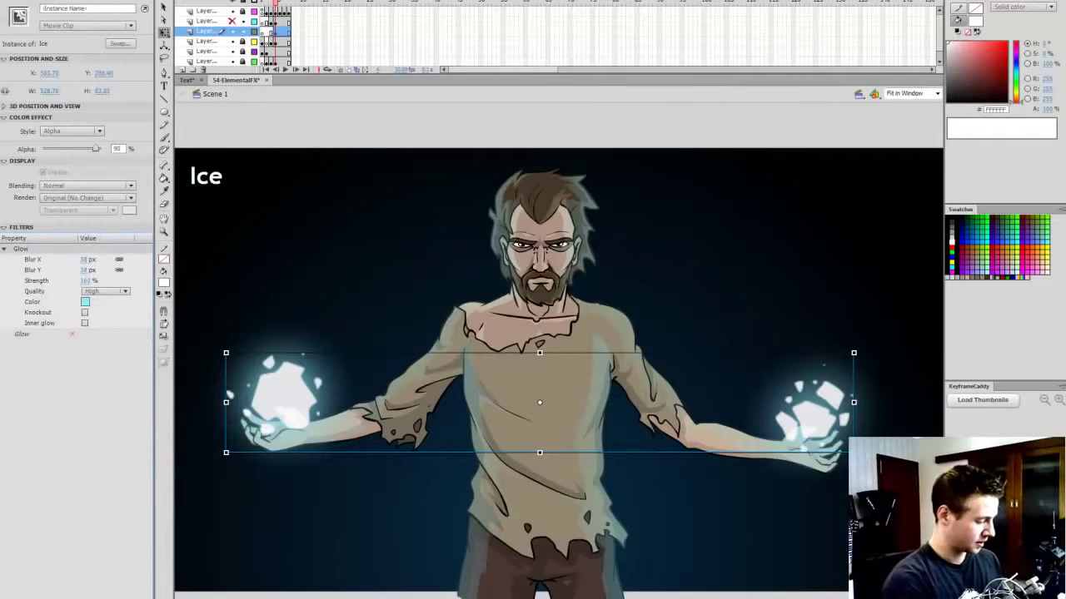
{"action": "left_click", "coordinate": [79, 598]}
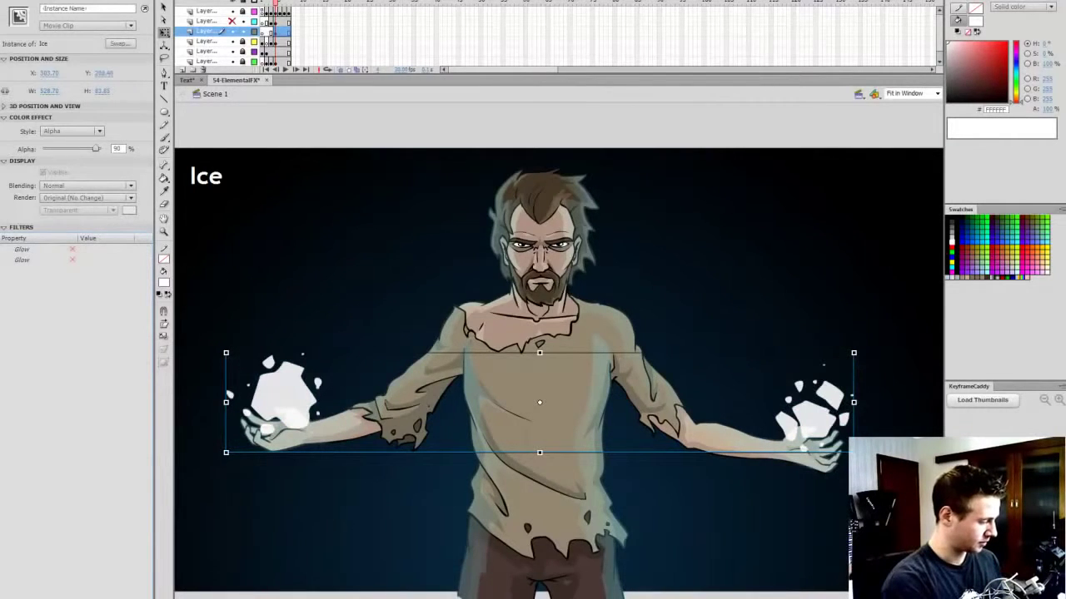
{"action": "left_click", "coordinate": [72, 260]}
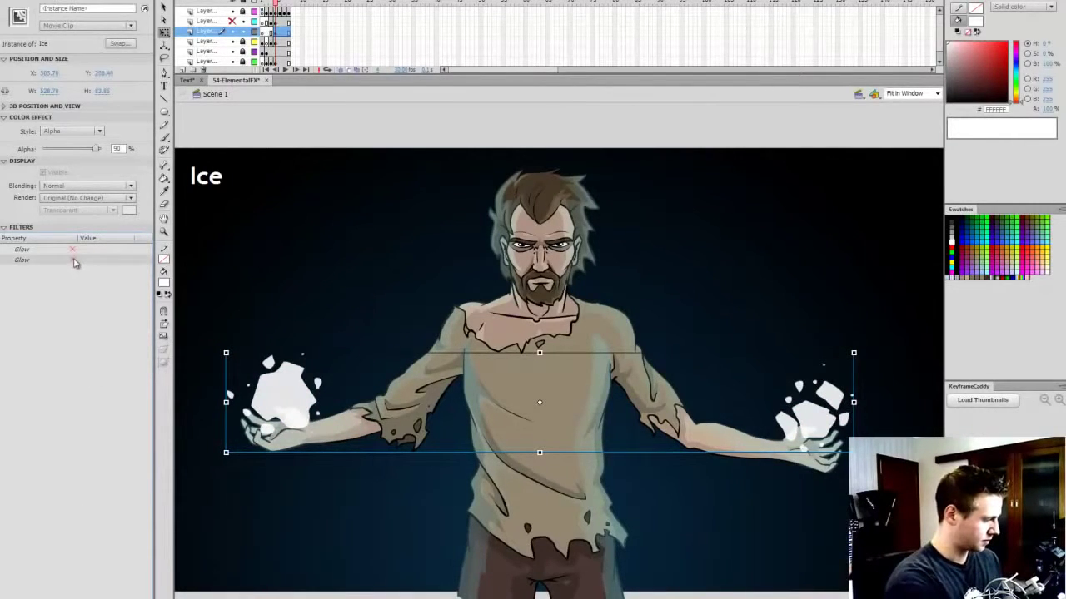
{"action": "left_click", "coordinate": [73, 262]}
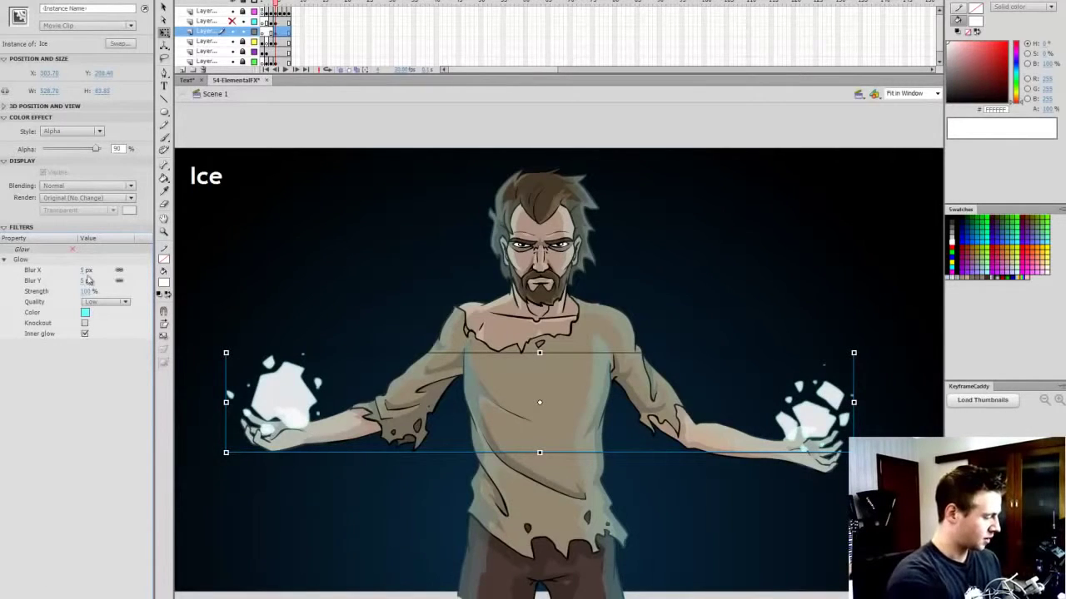
{"action": "left_click", "coordinate": [71, 249]}
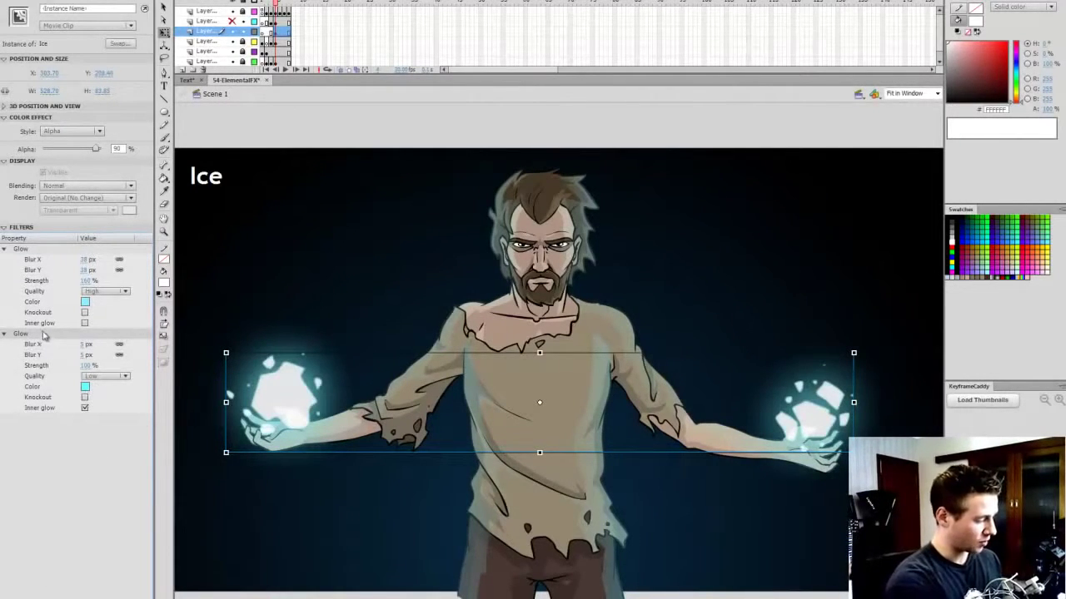
{"action": "left_click_drag", "start_coordinate": [56, 249], "coordinate": [48, 245]}
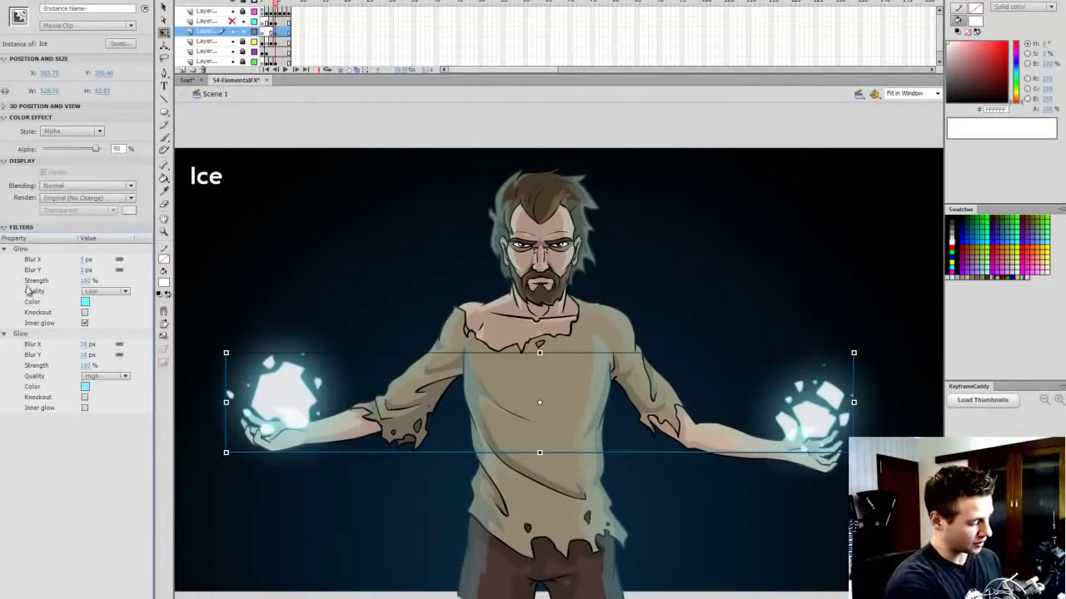
Step: Set the inner glow's strength to 112% and its blur to 6 px
{"action": "left_click", "coordinate": [89, 281]}
{"action": "left_click", "coordinate": [80, 271]}
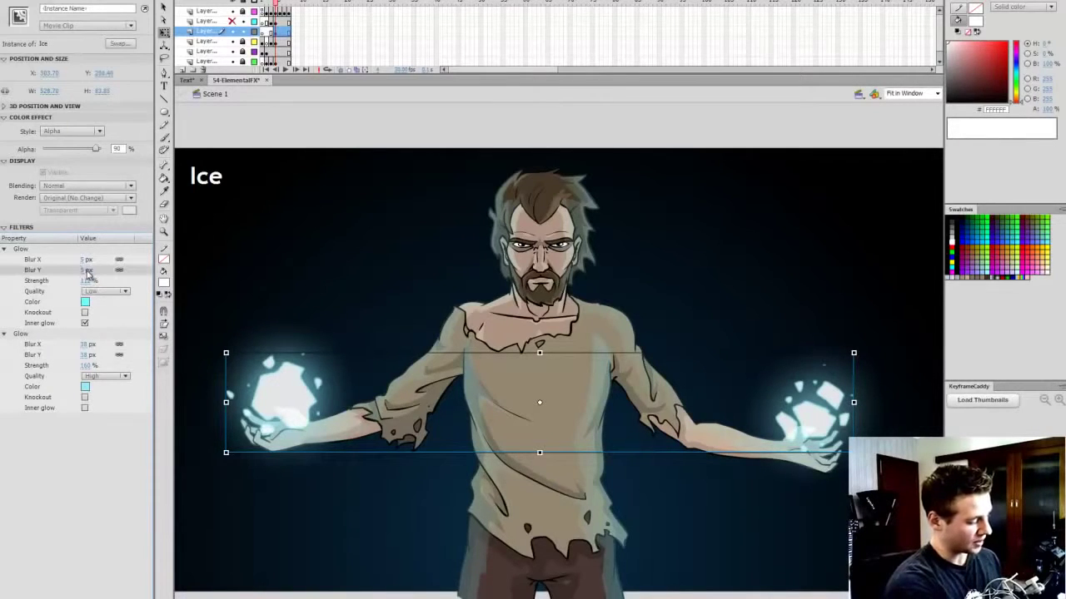
{"action": "left_click_drag", "start_coordinate": [83, 270], "coordinate": [94, 271]}
{"action": "type", "text": "5"}
{"action": "key", "text": "Return"}
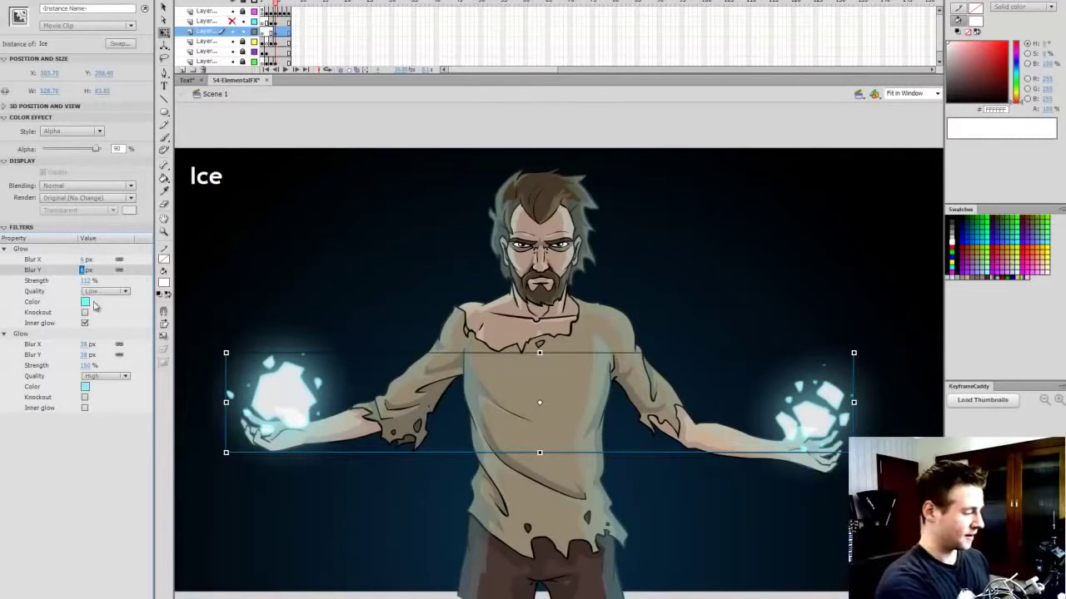
Step: Lighten the inner glow's colour to a paler cyan and deselect the Ice symbol to check the result
{"action": "left_click", "coordinate": [85, 302]}
{"action": "left_click", "coordinate": [254, 310]}
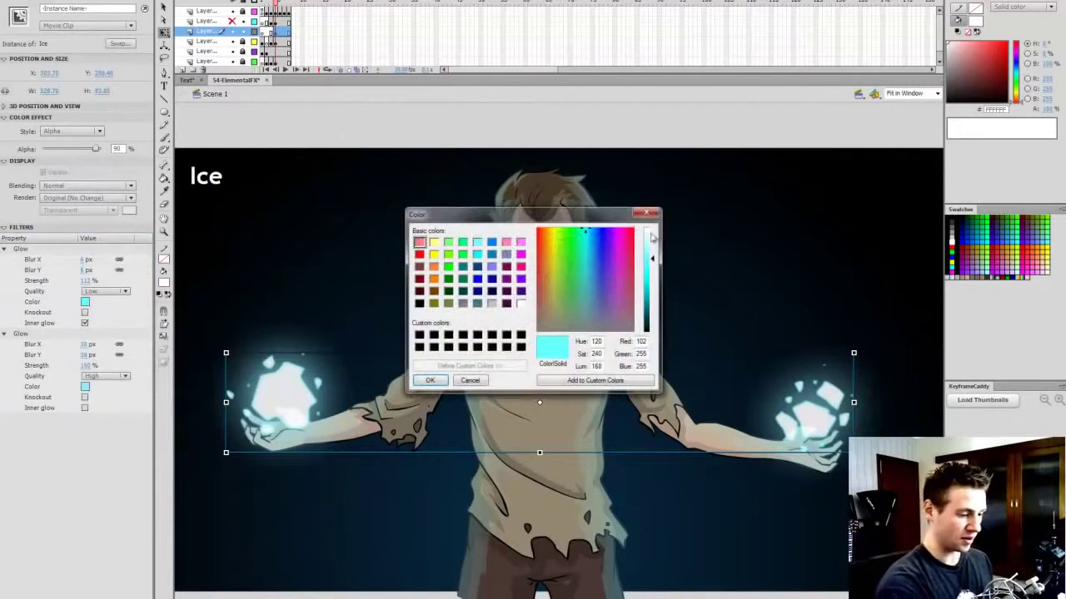
{"action": "left_click", "coordinate": [653, 243]}
{"action": "left_click", "coordinate": [440, 380]}
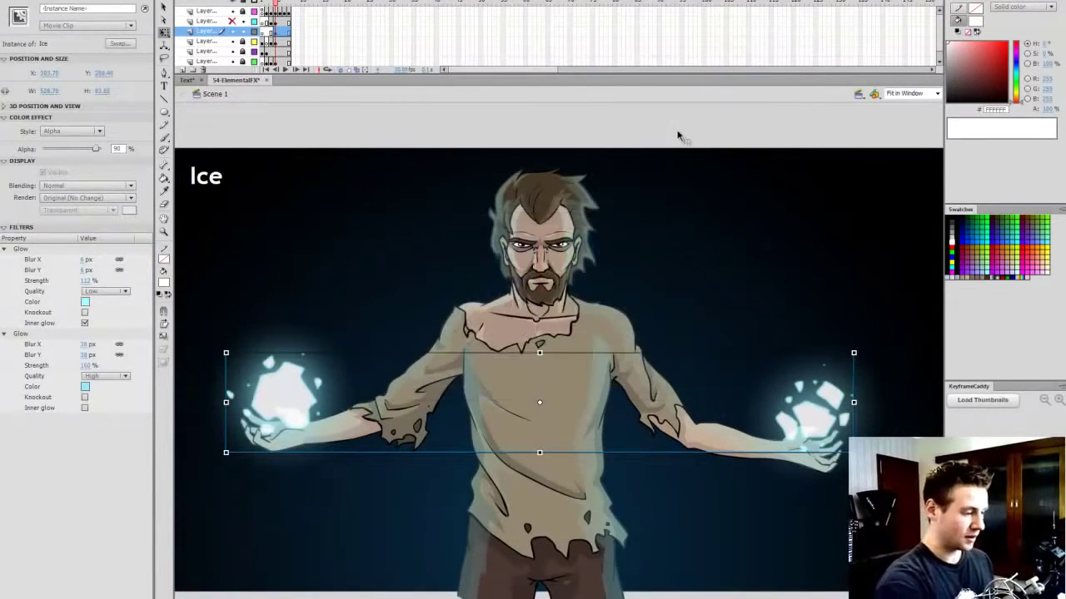
{"action": "left_click", "coordinate": [891, 372]}
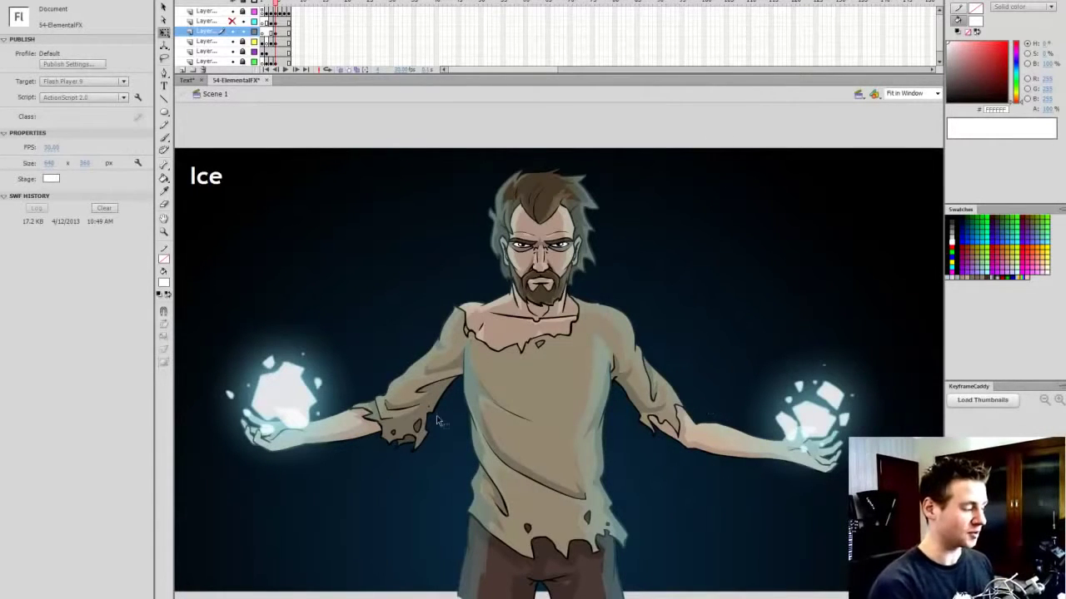
{"action": "left_click", "coordinate": [276, 31]}
{"action": "left_click", "coordinate": [481, 127]}
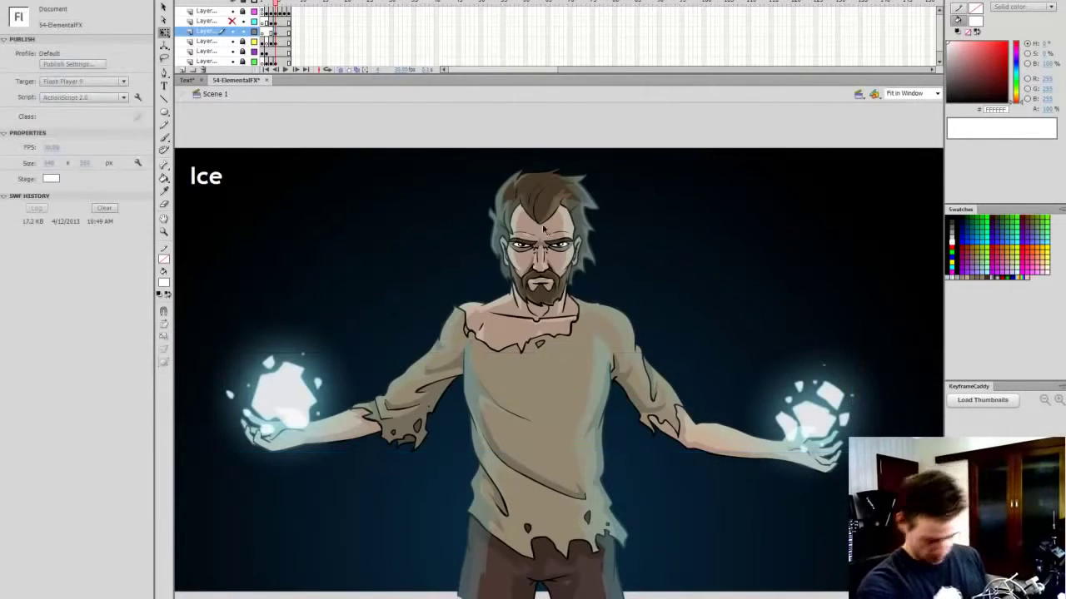
Step: Set up the Brush tool with a white fill at 50% alpha and choose a brush size for painting mist
{"action": "key", "text": "b"}
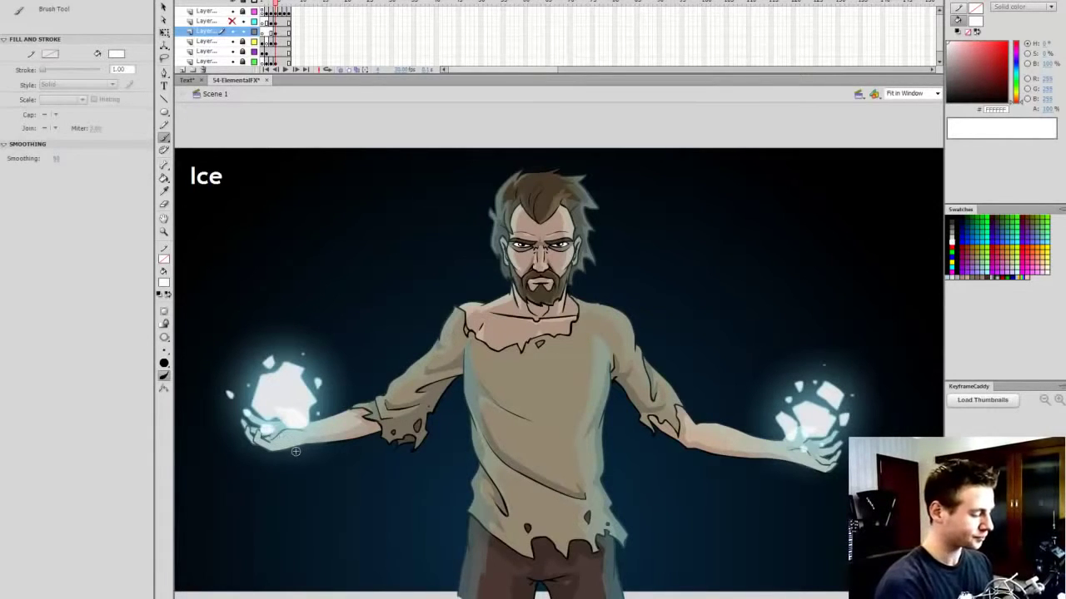
{"action": "left_click", "coordinate": [1046, 109]}
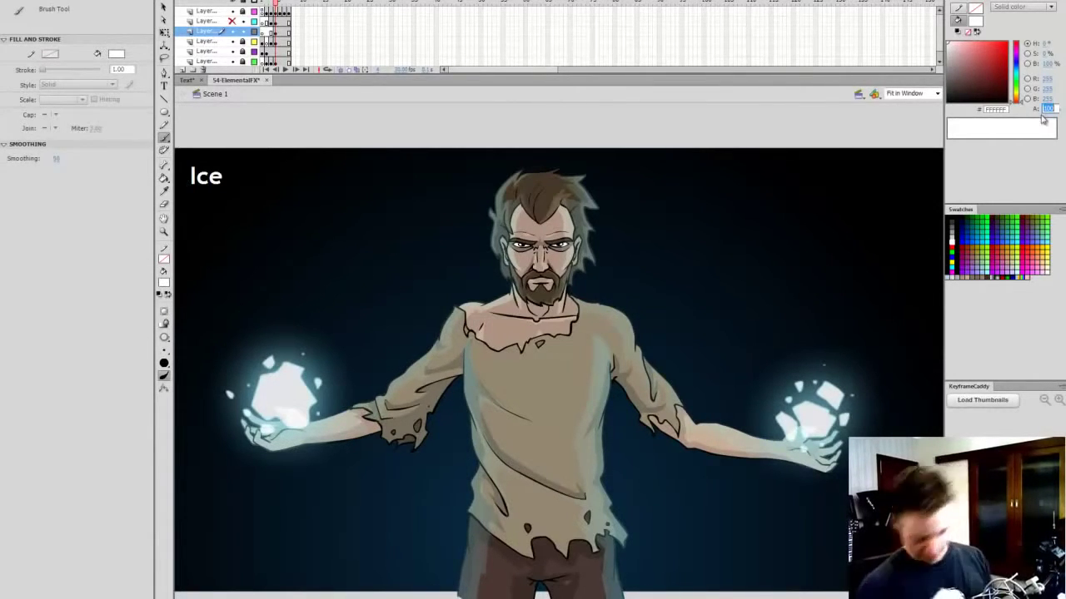
{"action": "type", "text": "50"}
{"action": "key", "text": "Return"}
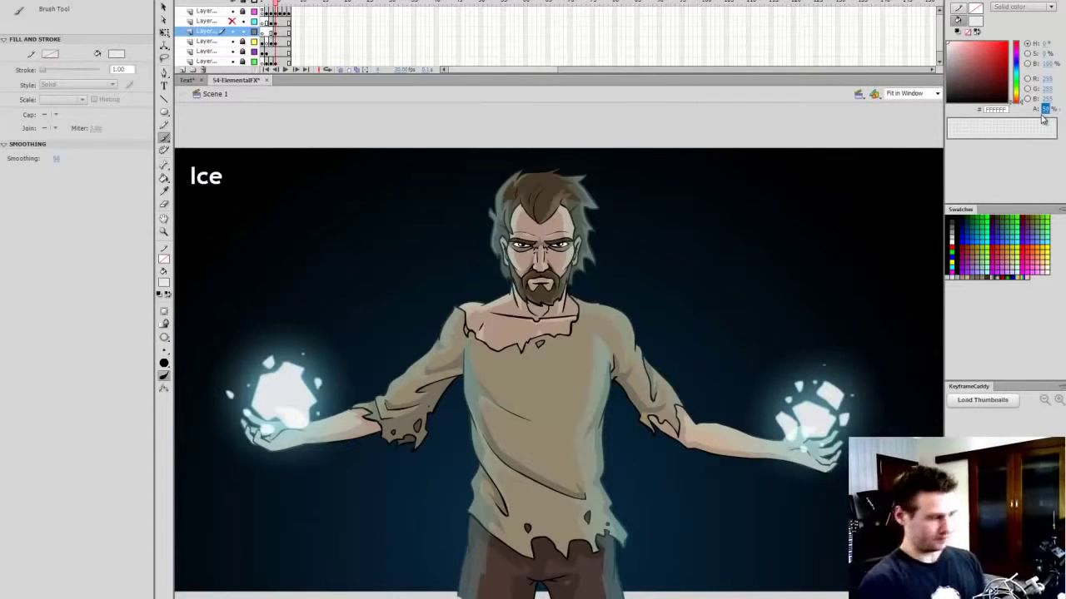
{"action": "left_click", "coordinate": [165, 351]}
{"action": "left_click", "coordinate": [201, 367]}
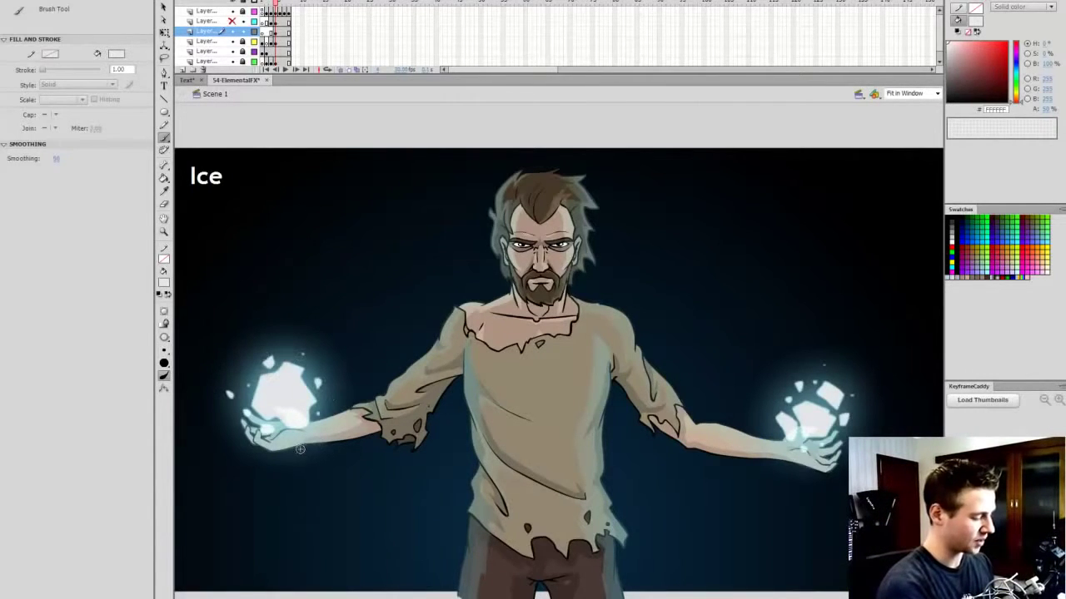
Step: Save the file and paint translucent mist around the ice in the hand below the Ice title, with wisps trailing towards the head
{"action": "left_click_drag", "start_coordinate": [266, 453], "coordinate": [249, 437]}
{"action": "key", "text": "ctrl+z"}
{"action": "key", "text": "ctrl+s"}
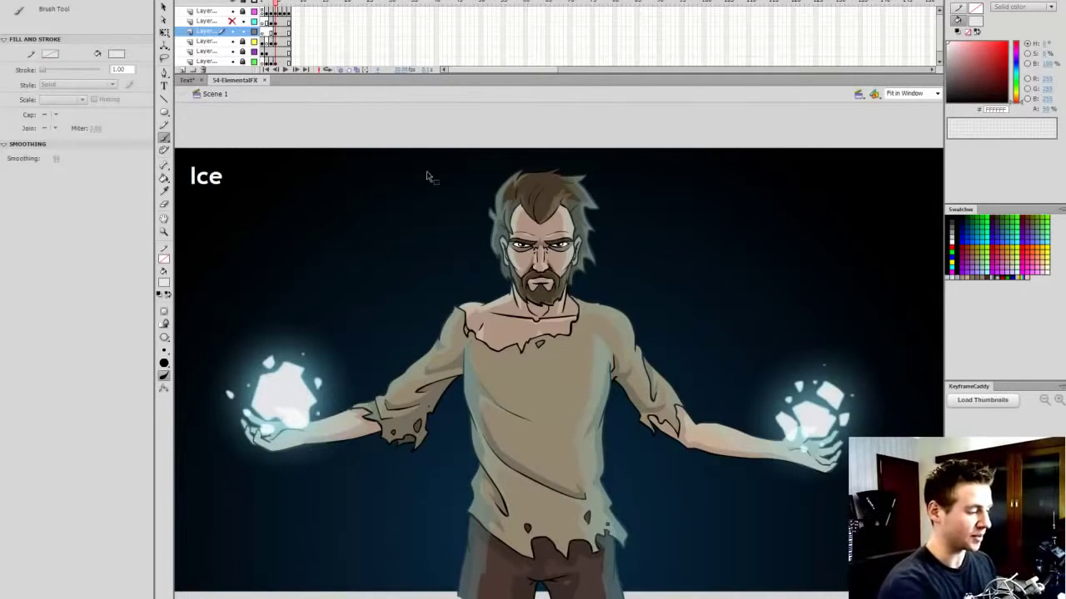
{"action": "mouse_move", "coordinate": [289, 445]}
{"action": "left_mouse_down"}
{"action": "mouse_move", "coordinate": [239, 437]}
{"action": "mouse_move", "coordinate": [231, 378]}
{"action": "mouse_move", "coordinate": [245, 356]}
{"action": "mouse_move", "coordinate": [355, 313]}
{"action": "mouse_move", "coordinate": [345, 324]}
{"action": "mouse_move", "coordinate": [354, 375]}
{"action": "mouse_move", "coordinate": [310, 441]}
{"action": "left_mouse_up"}
{"action": "mouse_move", "coordinate": [368, 339]}
{"action": "left_mouse_down"}
{"action": "mouse_move", "coordinate": [395, 298]}
{"action": "mouse_move", "coordinate": [387, 336]}
{"action": "mouse_move", "coordinate": [358, 345]}
{"action": "left_mouse_up"}
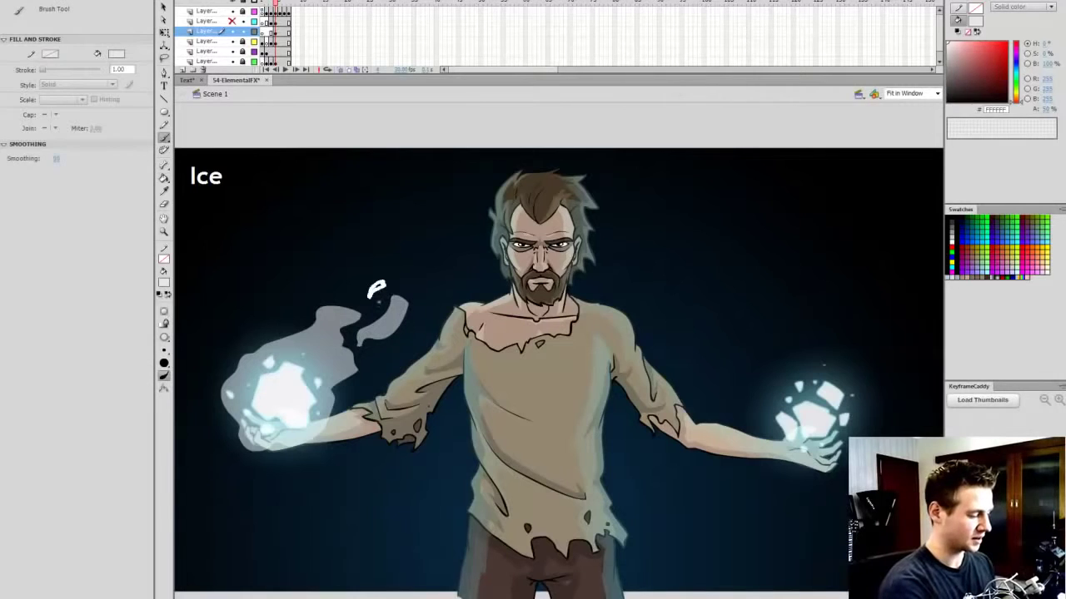
{"action": "mouse_move", "coordinate": [379, 302]}
{"action": "left_mouse_down"}
{"action": "mouse_move", "coordinate": [372, 297]}
{"action": "mouse_move", "coordinate": [421, 264]}
{"action": "mouse_move", "coordinate": [401, 283]}
{"action": "left_mouse_up"}
{"action": "key", "text": "k"}
{"action": "left_click", "coordinate": [409, 274]}
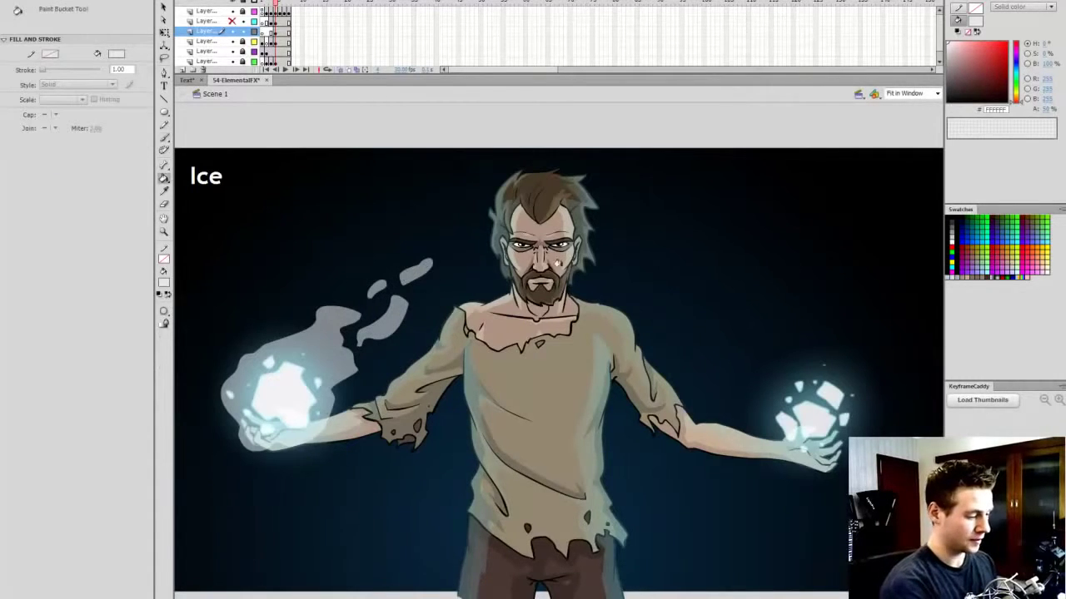
Step: Paint matching translucent mist around the ice in the other hand, with two upward trails and small loose droplets
{"action": "key", "text": "b"}
{"action": "mouse_move", "coordinate": [803, 472]}
{"action": "left_mouse_down"}
{"action": "mouse_move", "coordinate": [753, 396]}
{"action": "mouse_move", "coordinate": [819, 337]}
{"action": "mouse_move", "coordinate": [863, 336]}
{"action": "mouse_move", "coordinate": [854, 362]}
{"action": "mouse_move", "coordinate": [897, 322]}
{"action": "mouse_move", "coordinate": [907, 356]}
{"action": "mouse_move", "coordinate": [846, 460]}
{"action": "mouse_move", "coordinate": [801, 474]}
{"action": "left_mouse_up"}
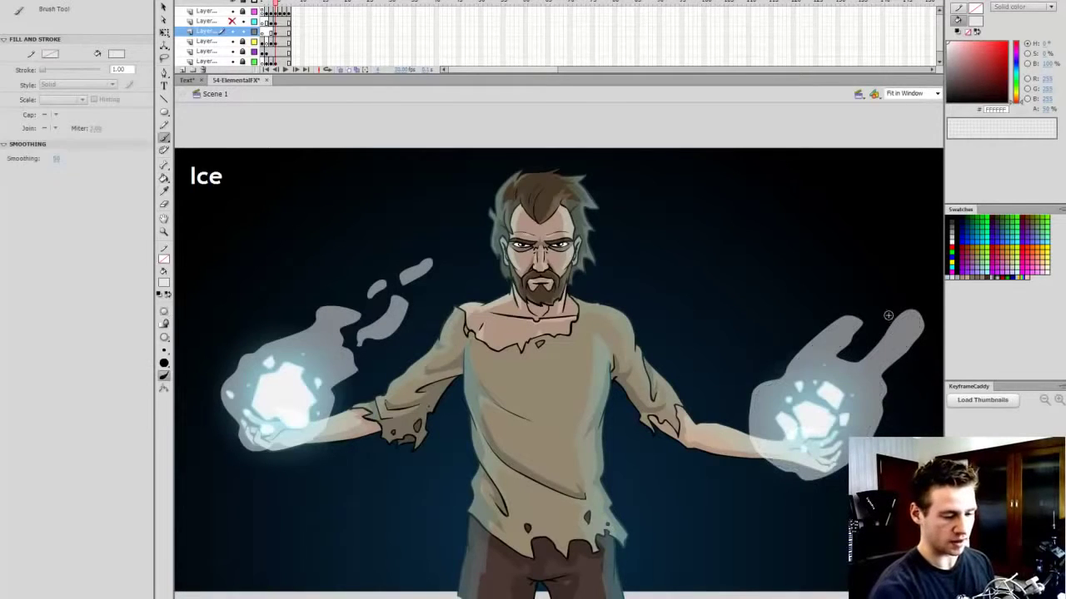
{"action": "mouse_move", "coordinate": [888, 315]}
{"action": "left_mouse_down"}
{"action": "mouse_move", "coordinate": [900, 293]}
{"action": "mouse_move", "coordinate": [874, 310]}
{"action": "left_mouse_up"}
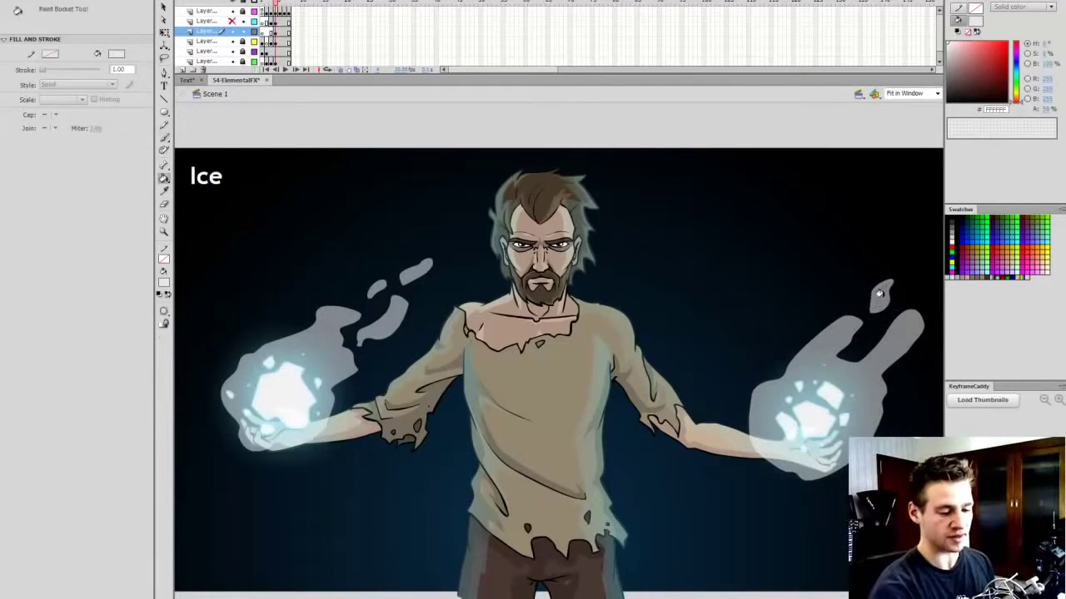
{"action": "left_click", "coordinate": [901, 379]}
{"action": "left_click", "coordinate": [914, 254]}
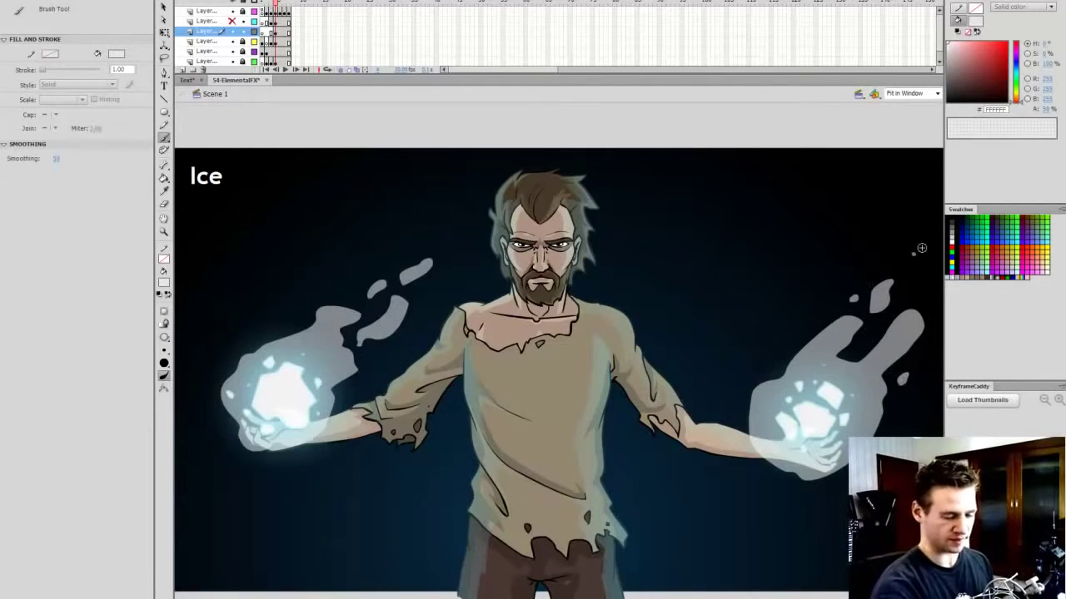
{"action": "left_click", "coordinate": [772, 363]}
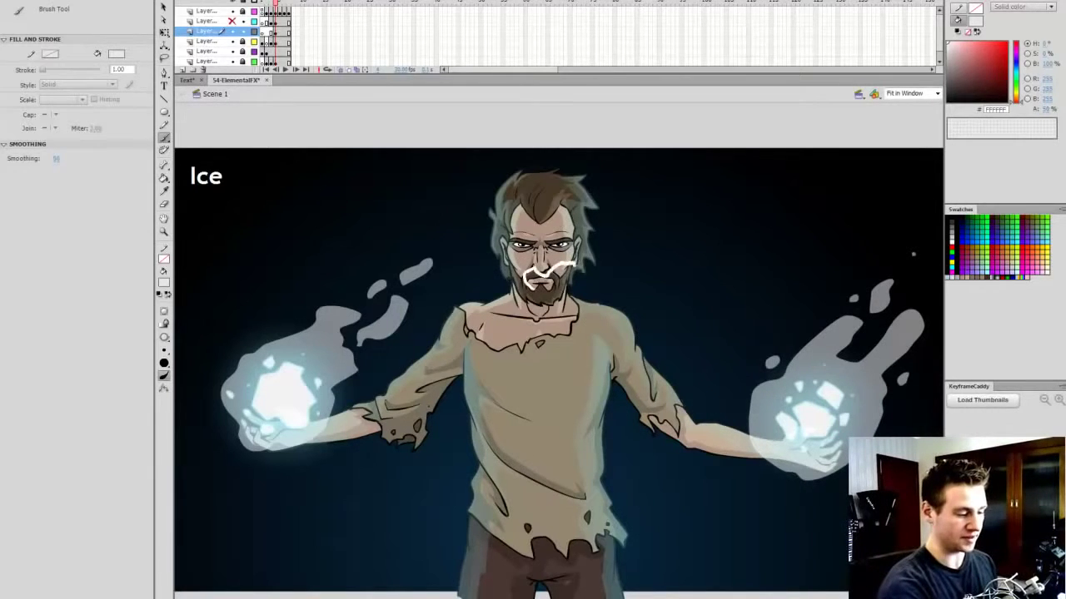
Step: Paint a translucent frosty breath from the character's mouth, with small wisps trailing past the ear
{"action": "mouse_move", "coordinate": [575, 267]}
{"action": "left_mouse_down"}
{"action": "mouse_move", "coordinate": [628, 265]}
{"action": "mouse_move", "coordinate": [569, 287]}
{"action": "mouse_move", "coordinate": [524, 288]}
{"action": "left_mouse_up"}
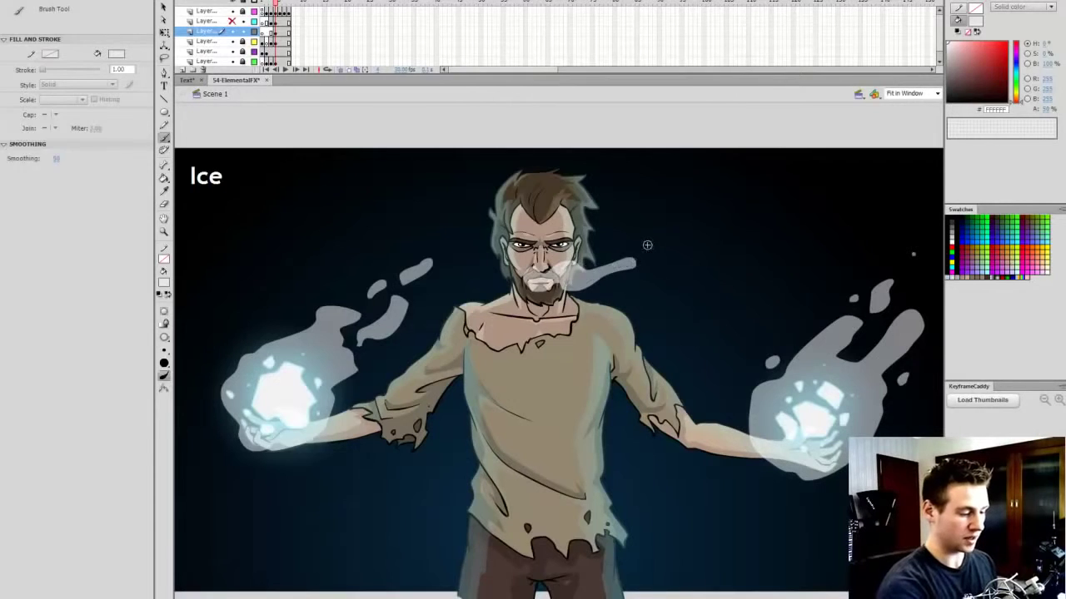
{"action": "left_click", "coordinate": [646, 251]}
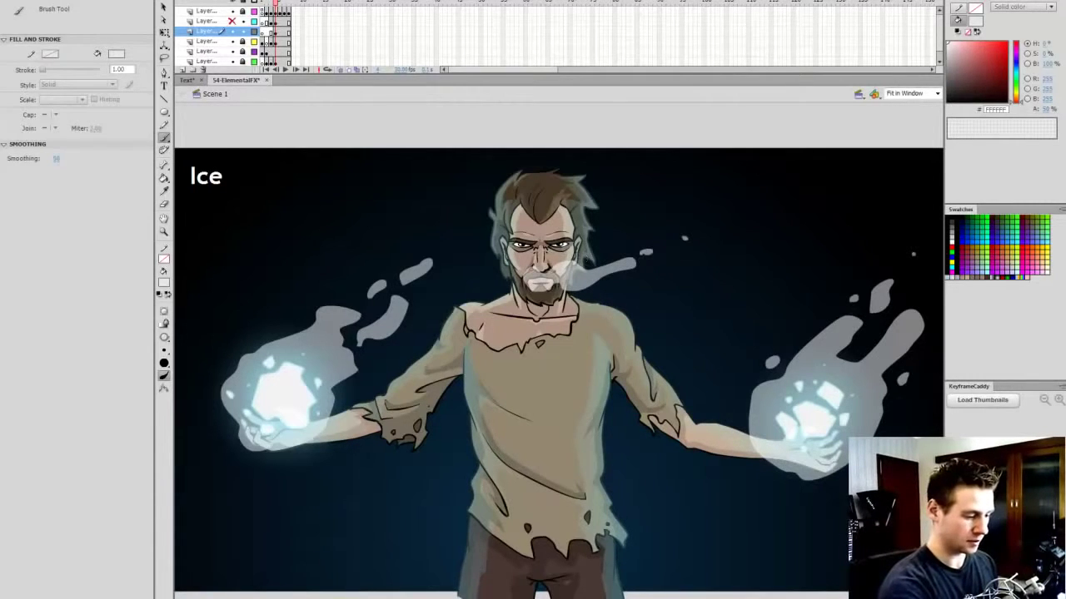
{"action": "mouse_move", "coordinate": [551, 275]}
{"action": "left_mouse_down"}
{"action": "mouse_move", "coordinate": [542, 265]}
{"action": "mouse_move", "coordinate": [604, 257]}
{"action": "left_mouse_up"}
{"action": "left_click", "coordinate": [637, 241]}
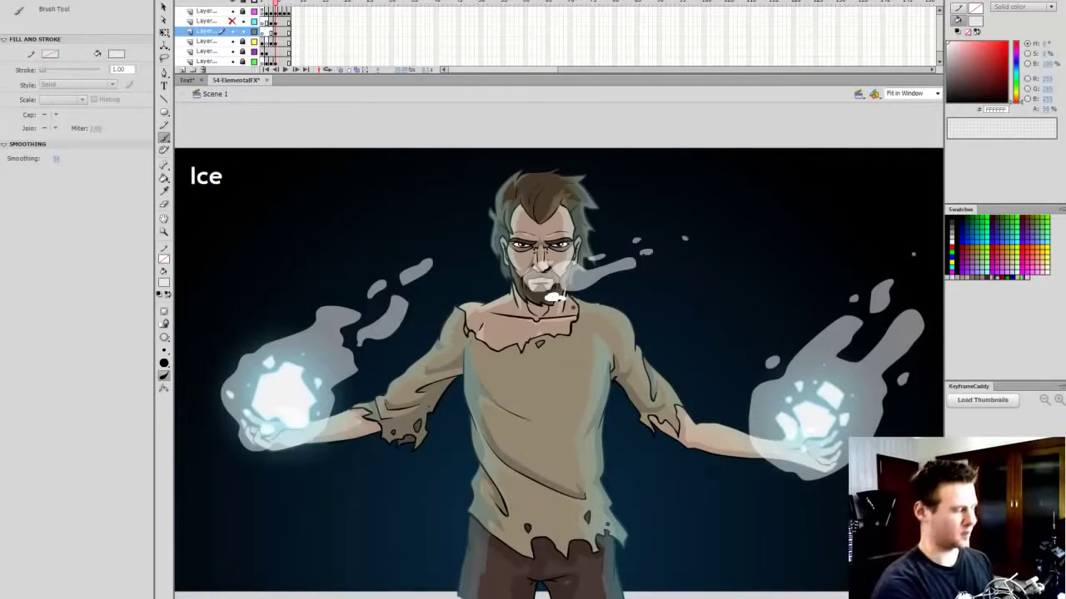
Step: Select all the painted mist shapes and convert them to a movie clip symbol named IceMist
{"action": "left_click", "coordinate": [272, 32]}
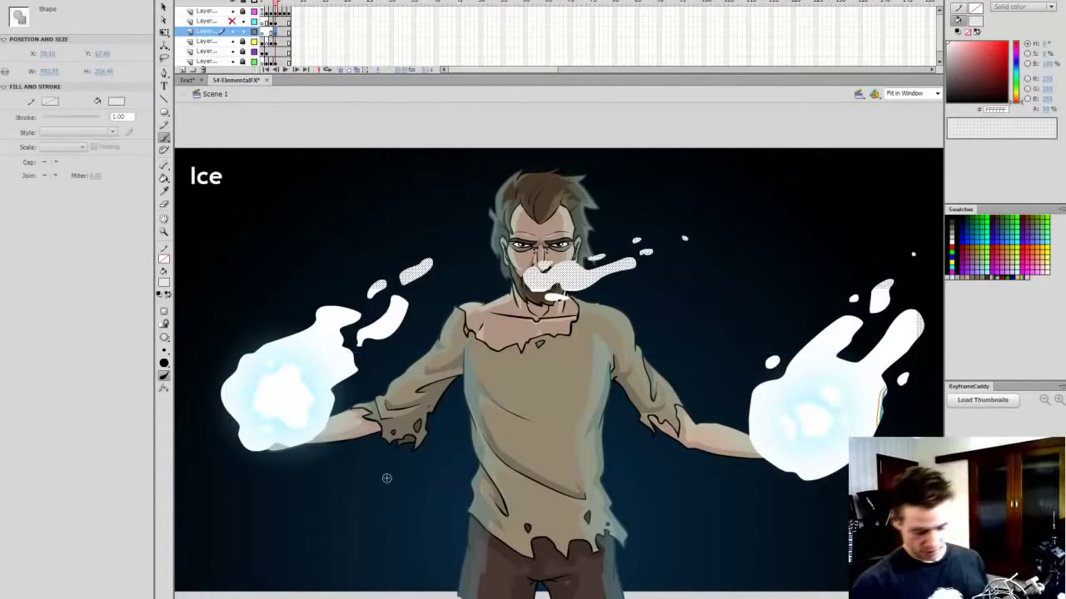
{"action": "key", "text": "q"}
{"action": "key", "text": "F8"}
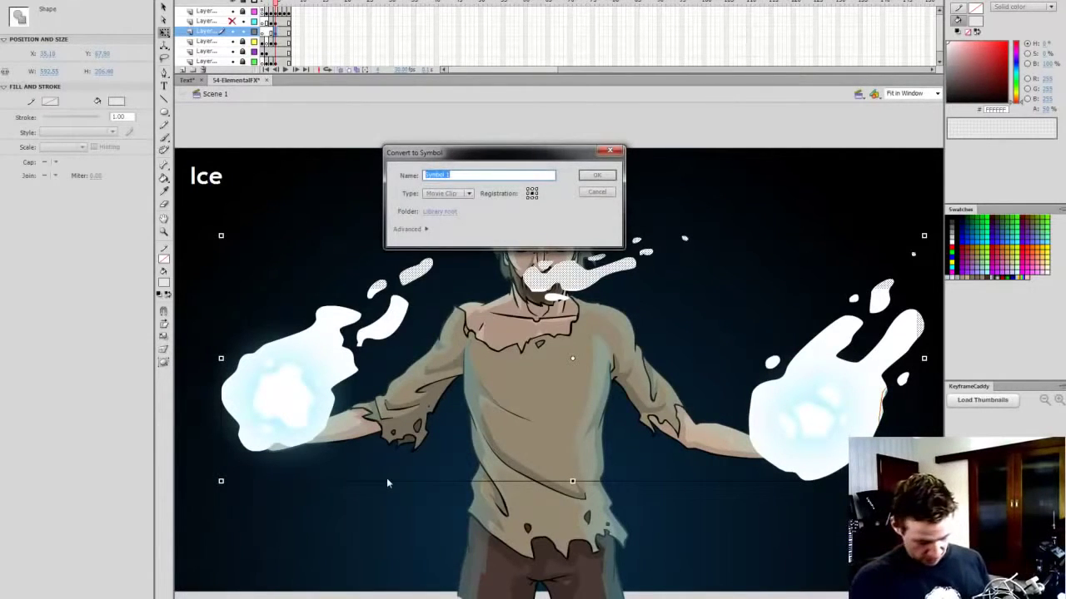
{"action": "type", "text": "I"}
{"action": "type", "text": "Ic"}
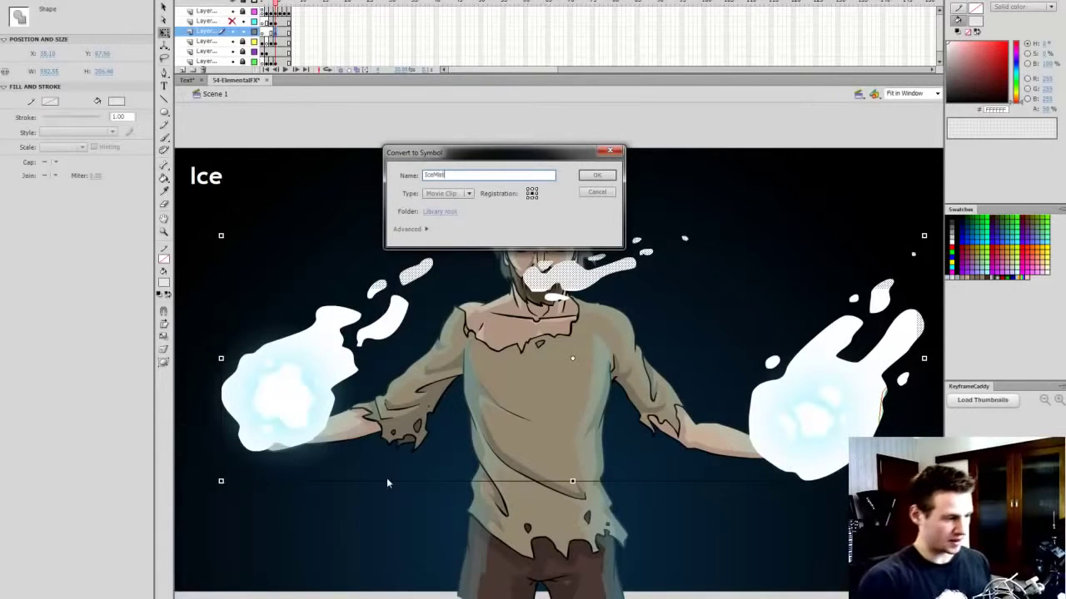
{"action": "key", "text": "Return"}
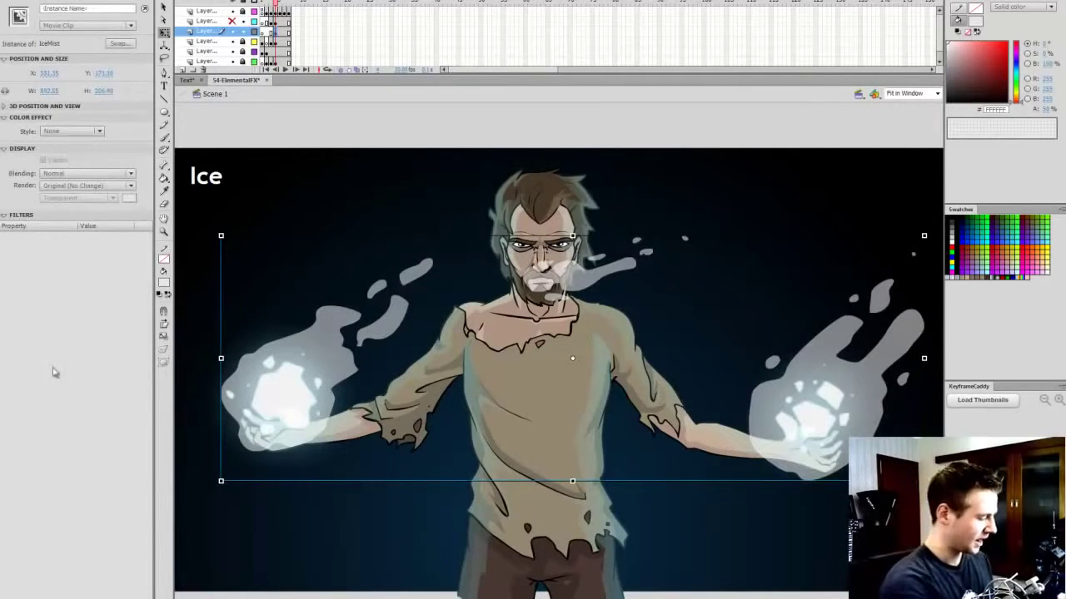
Step: Add a Blur filter to the IceMist symbol and set its quality to High
{"action": "left_click", "coordinate": [7, 598]}
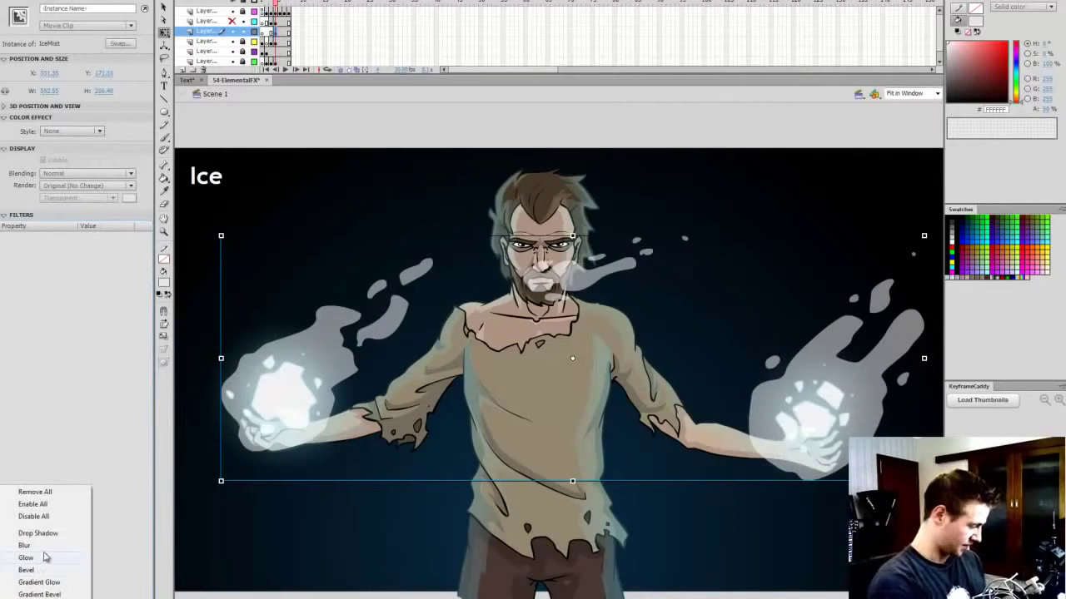
{"action": "left_click", "coordinate": [25, 545]}
{"action": "left_click", "coordinate": [114, 267]}
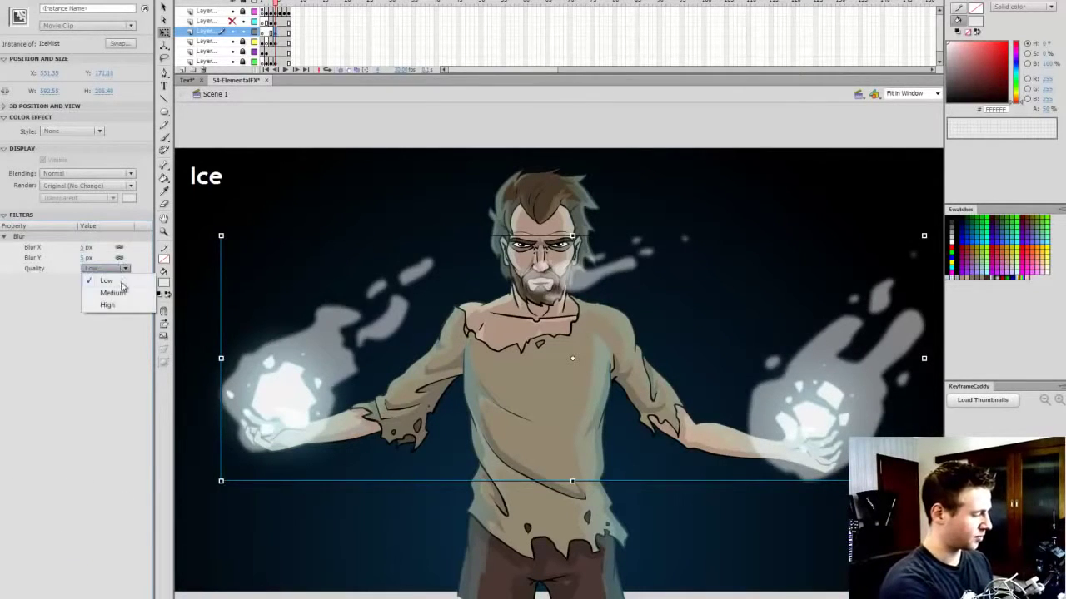
{"action": "left_click", "coordinate": [100, 300]}
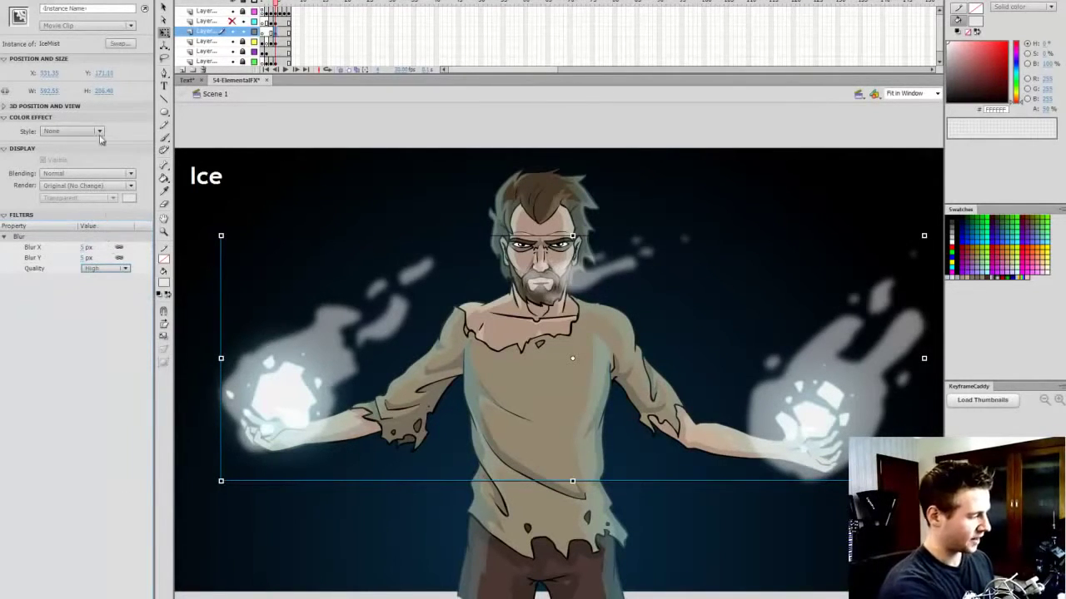
Step: Try the Lighten, Darken, Multiply and Screen blend modes on the IceMist symbol
{"action": "left_click", "coordinate": [95, 174]}
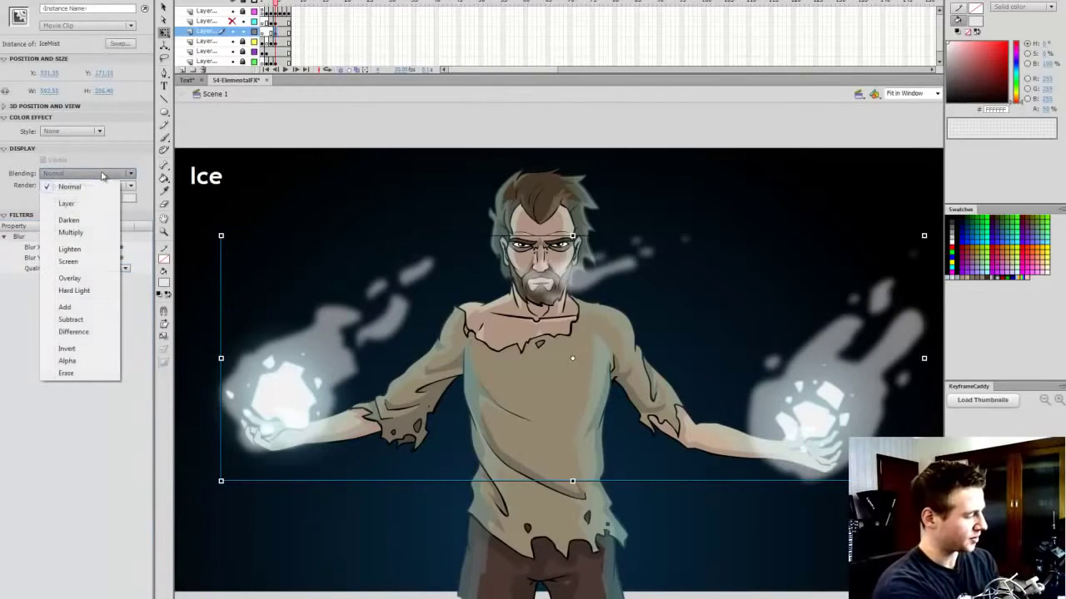
{"action": "left_click", "coordinate": [90, 252]}
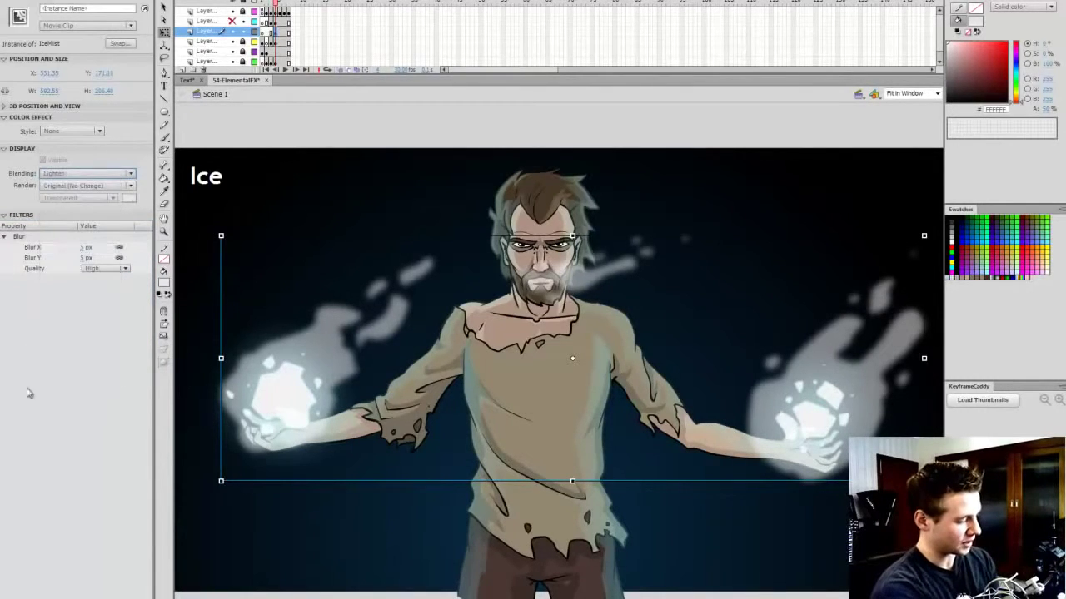
{"action": "scroll", "coordinate": [95, 173], "scroll_direction": "down", "scroll_amount": 1}
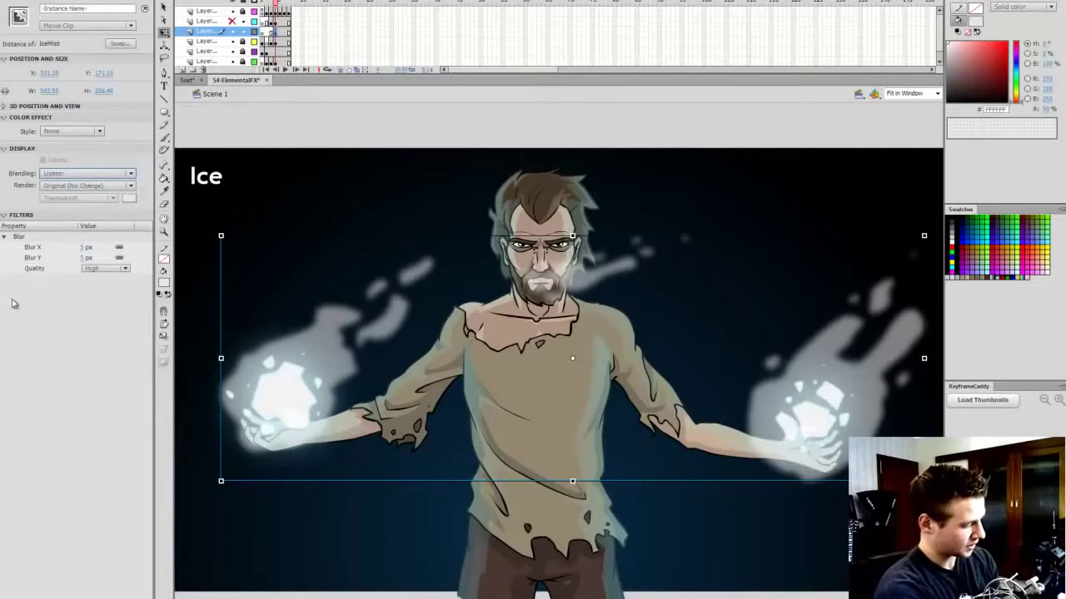
{"action": "left_click", "coordinate": [107, 175]}
{"action": "left_click", "coordinate": [98, 232]}
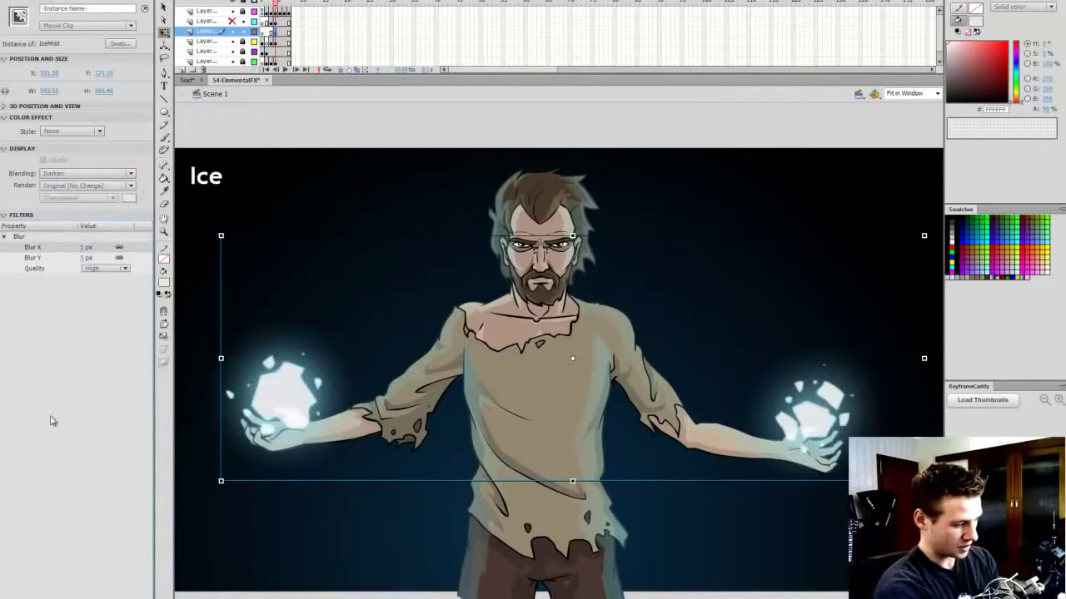
{"action": "left_click", "coordinate": [116, 174]}
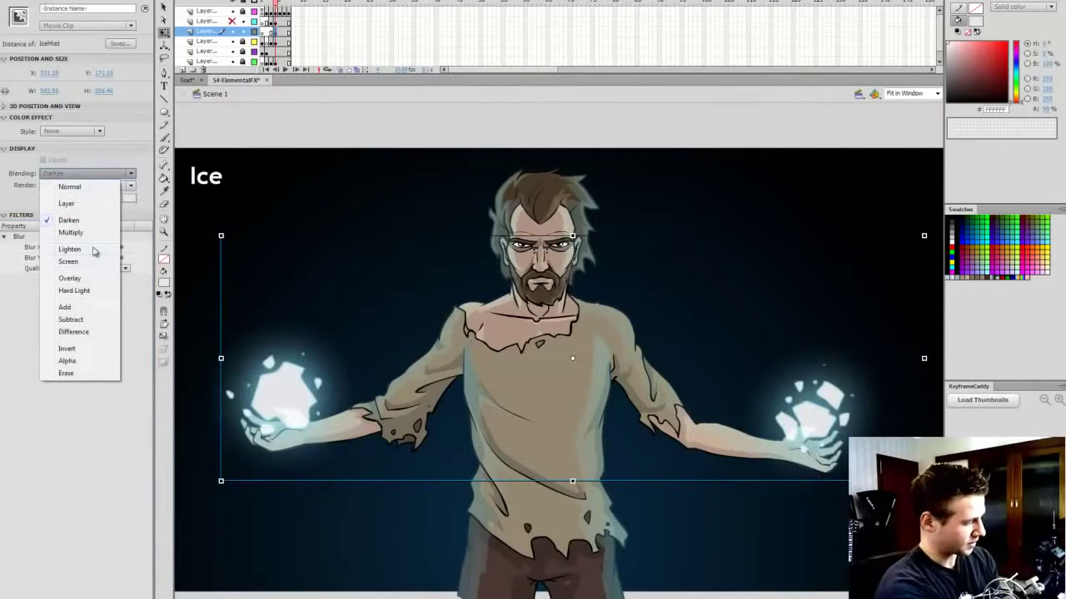
{"action": "left_click", "coordinate": [98, 234]}
{"action": "left_click", "coordinate": [124, 173]}
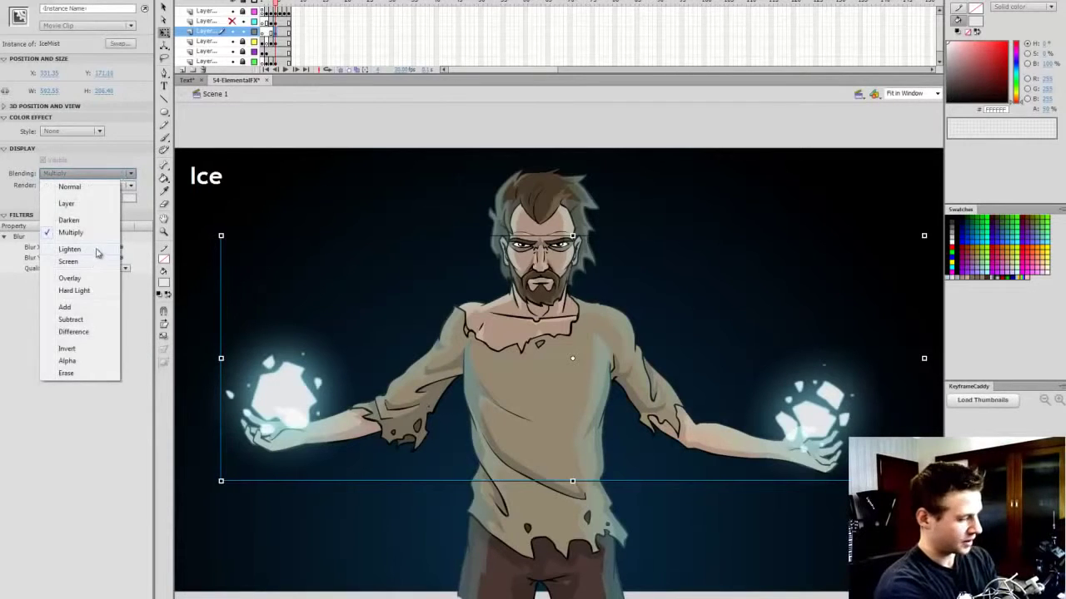
{"action": "left_click", "coordinate": [97, 251]}
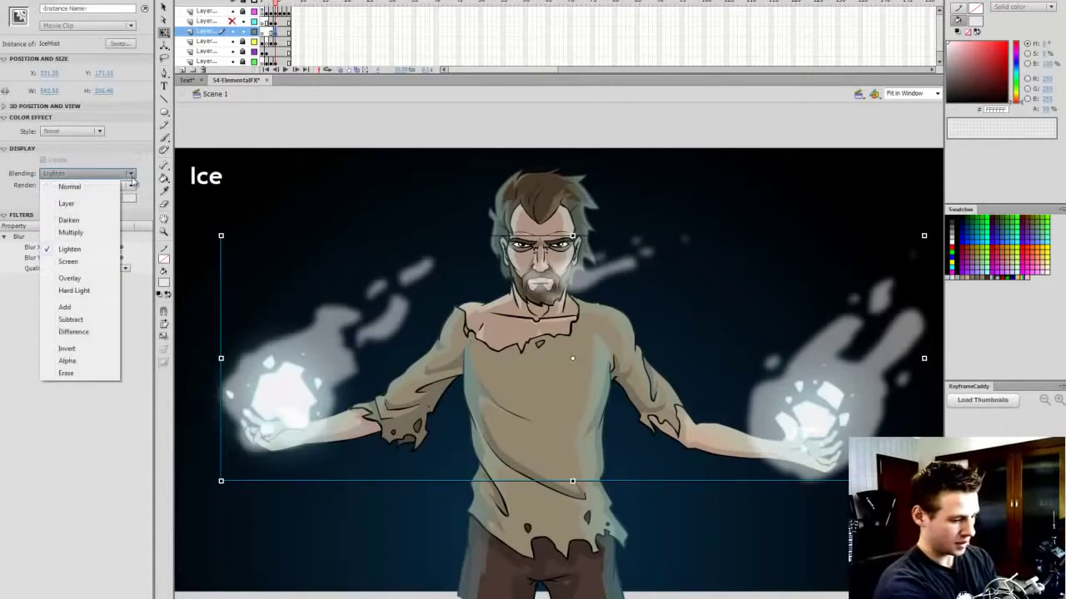
{"action": "left_click", "coordinate": [92, 261]}
Step: Set the IceMist symbol's blending to Overlay and paste a copy aligned over it with Normal blending
{"action": "left_click", "coordinate": [123, 175]}
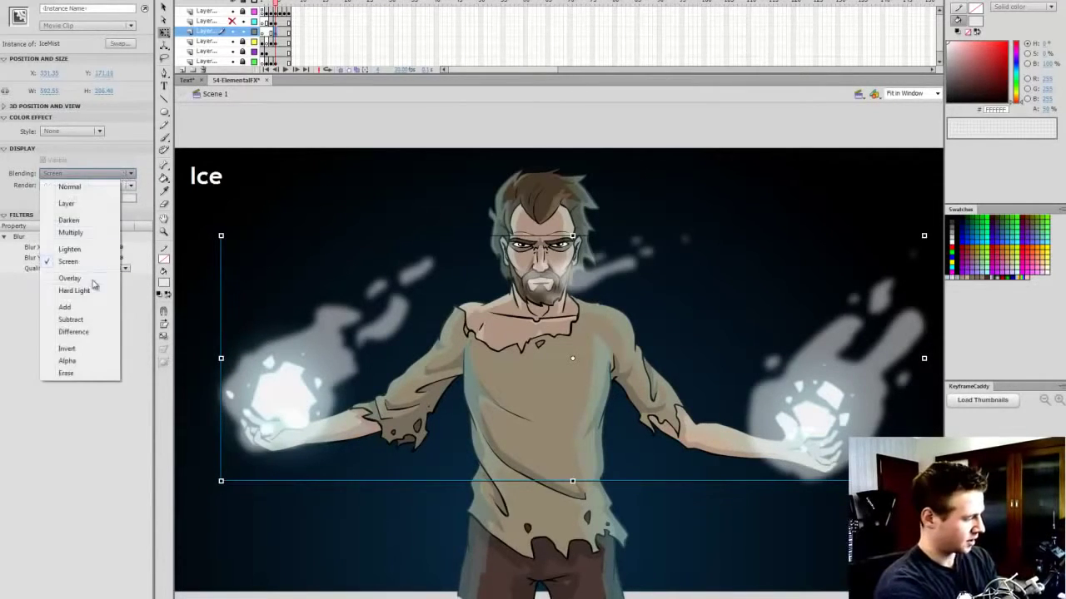
{"action": "left_click", "coordinate": [96, 286]}
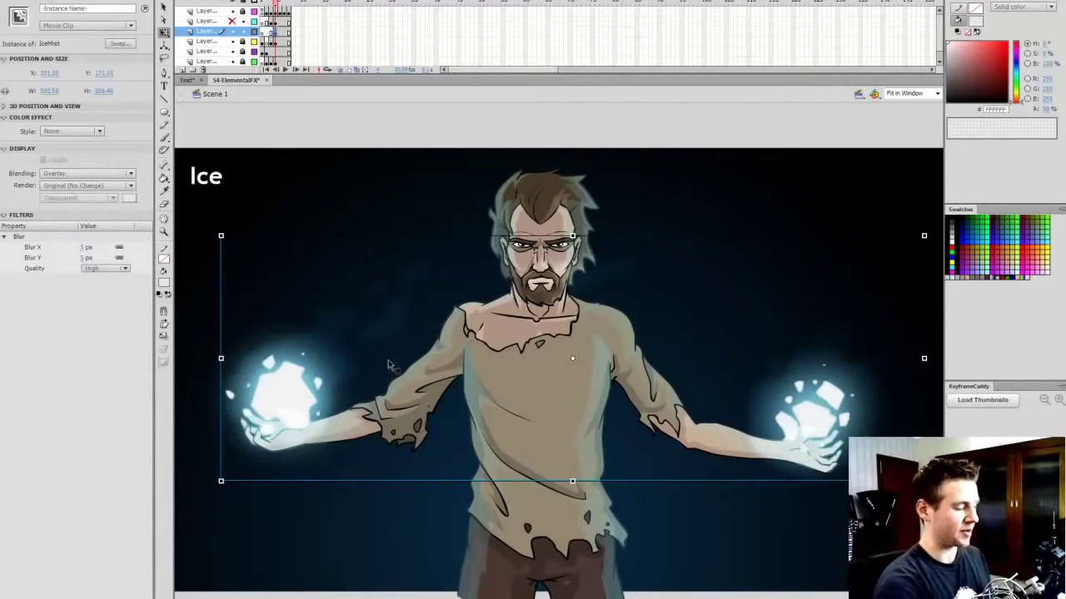
{"action": "key", "text": "ctrl+v"}
{"action": "mouse_move", "coordinate": [379, 325]}
{"action": "left_mouse_down"}
{"action": "mouse_move", "coordinate": [394, 319]}
{"action": "mouse_move", "coordinate": [438, 438]}
{"action": "mouse_move", "coordinate": [389, 330]}
{"action": "left_mouse_up"}
{"action": "left_click", "coordinate": [90, 174]}
{"action": "left_click", "coordinate": [97, 187]}
{"action": "left_click", "coordinate": [392, 324]}
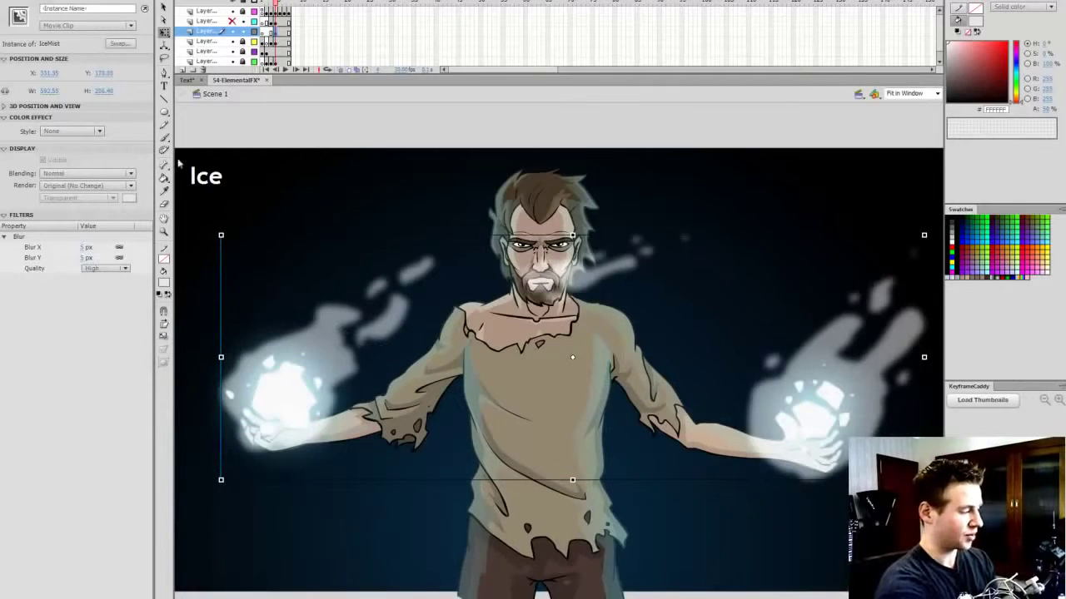
Step: Open the color effect style choices for the pasted IceMist copy
{"action": "left_click", "coordinate": [98, 131]}
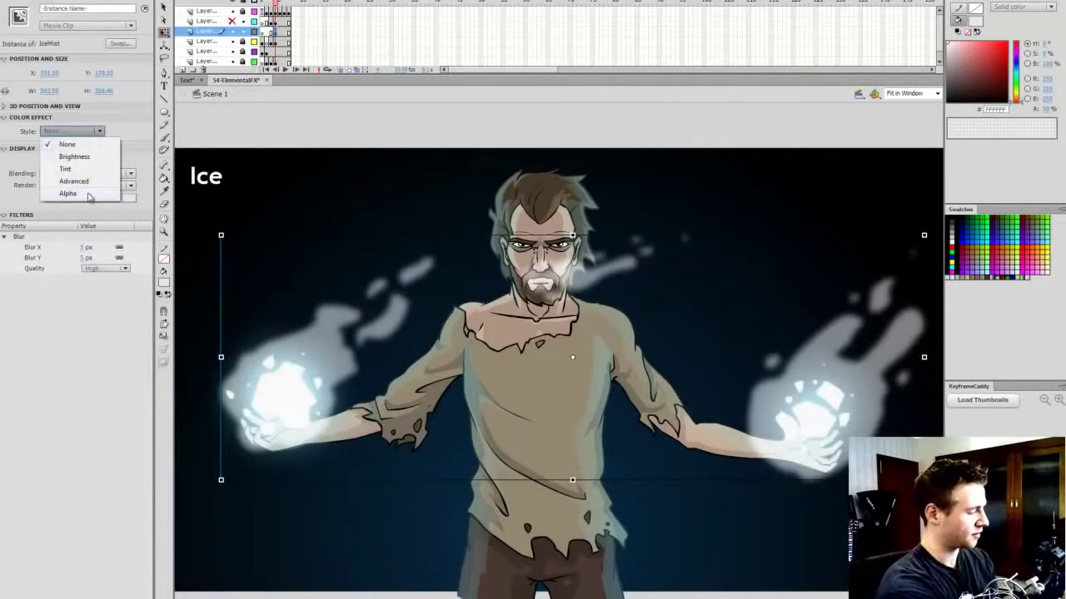
Step: Fade the ice mist instance on the Ice frame with an Alpha color effect of about 15%
{"action": "left_click", "coordinate": [89, 194]}
{"action": "left_click_drag", "start_coordinate": [101, 149], "coordinate": [52, 157]}
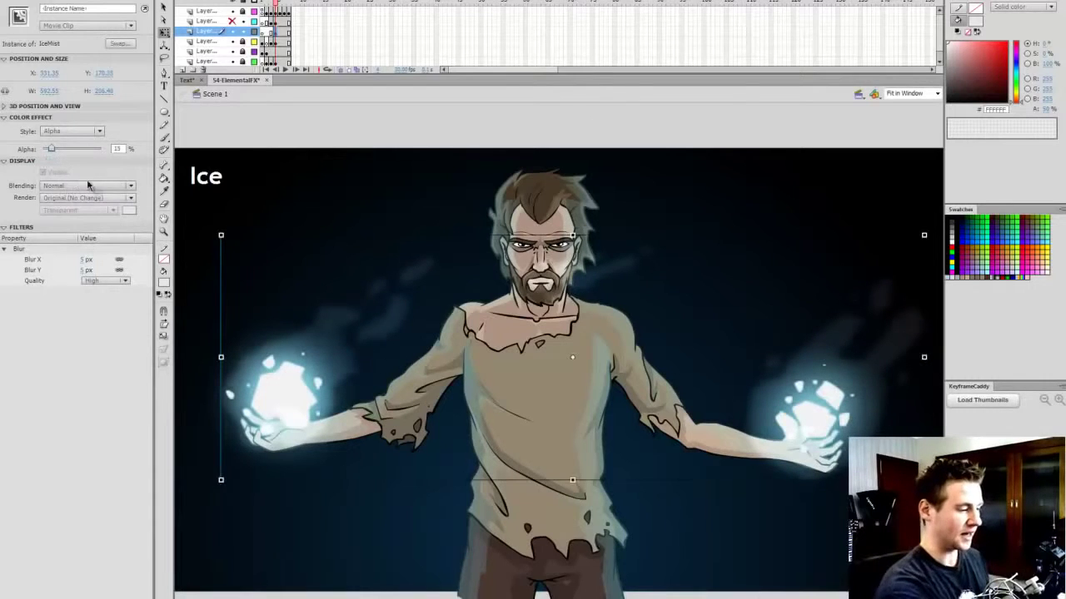
{"action": "left_click", "coordinate": [602, 119]}
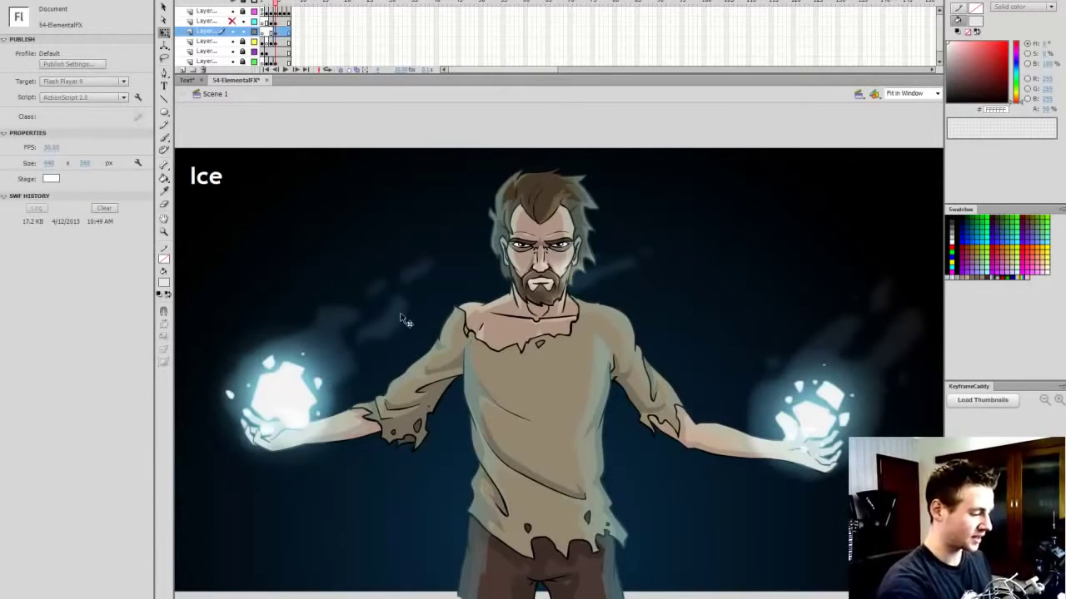
Step: Set the ice mist's horizontal and vertical blur to 15 px and compare the Ice frame with the Fire frame
{"action": "left_click", "coordinate": [251, 328]}
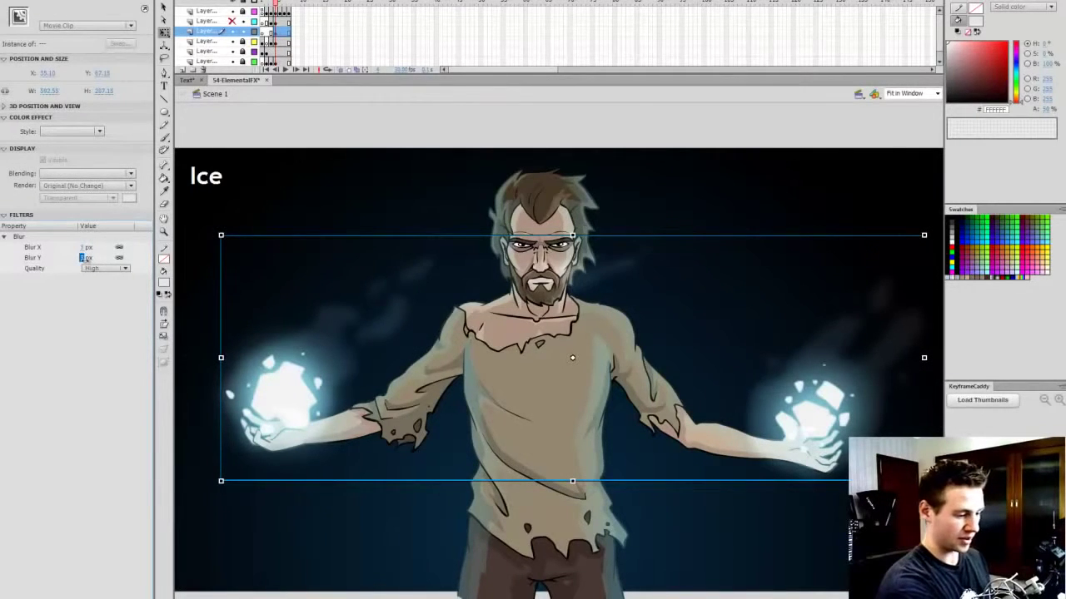
{"action": "left_click", "coordinate": [697, 136]}
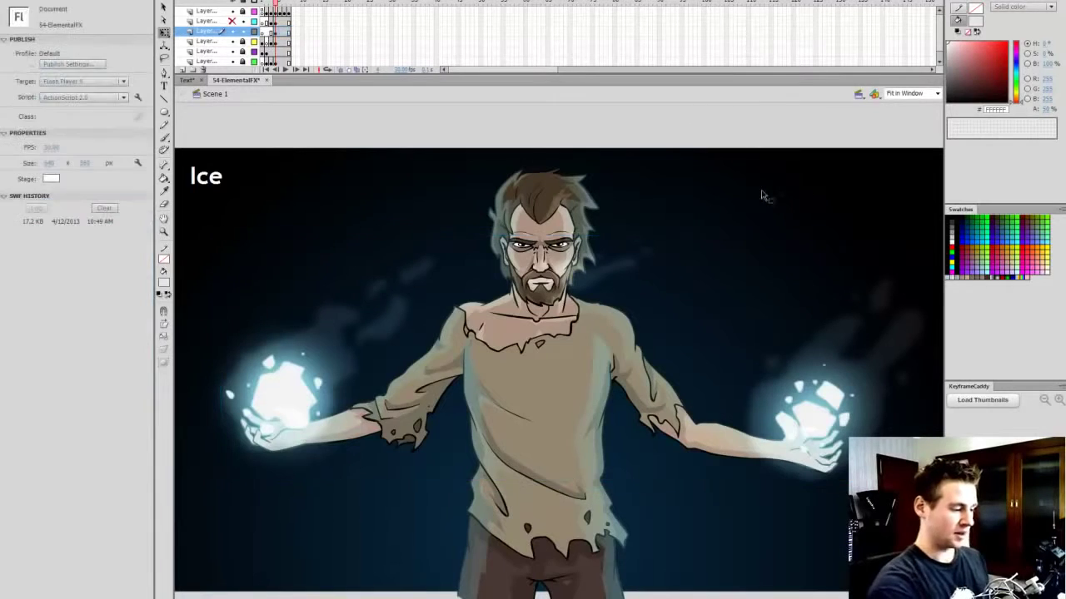
{"action": "left_click", "coordinate": [380, 308]}
{"action": "left_click", "coordinate": [85, 258]}
{"action": "type", "text": "15"}
{"action": "key", "text": "Return"}
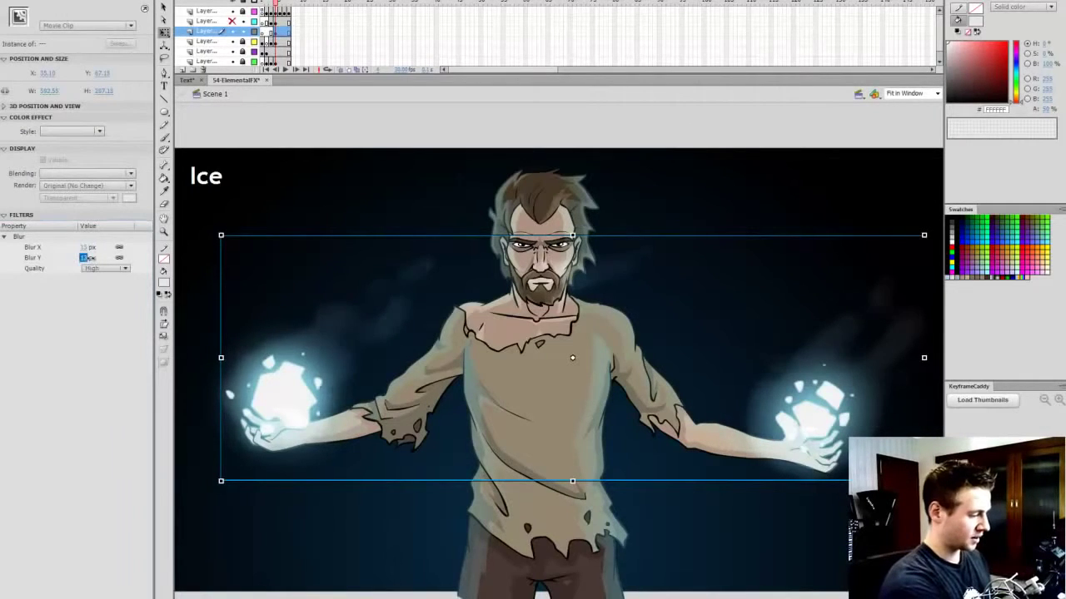
{"action": "left_click", "coordinate": [686, 138]}
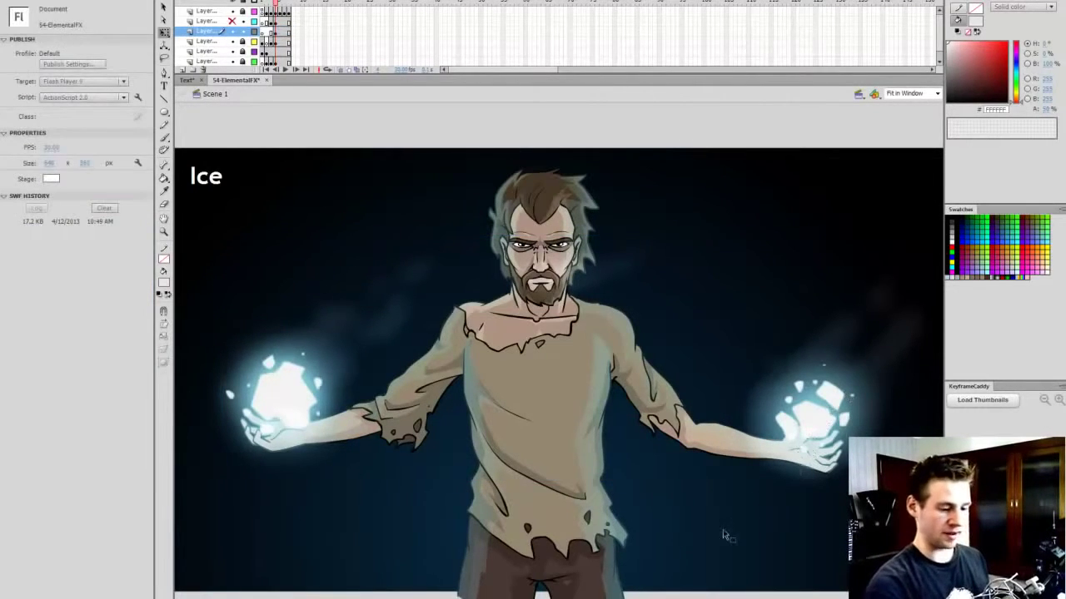
{"action": "key", "text": "comma"}
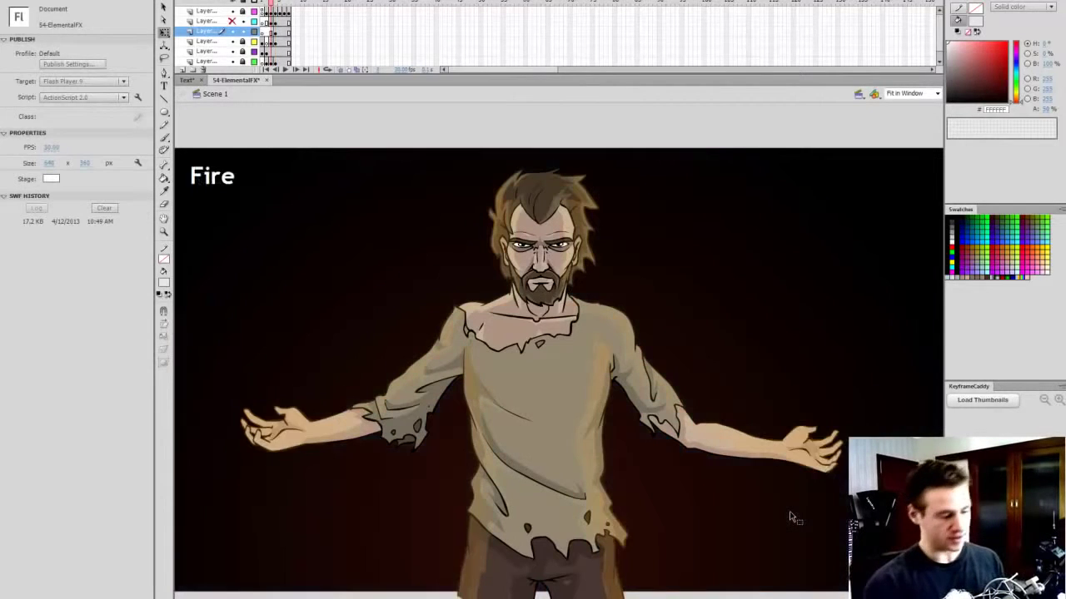
{"action": "key", "text": "period"}
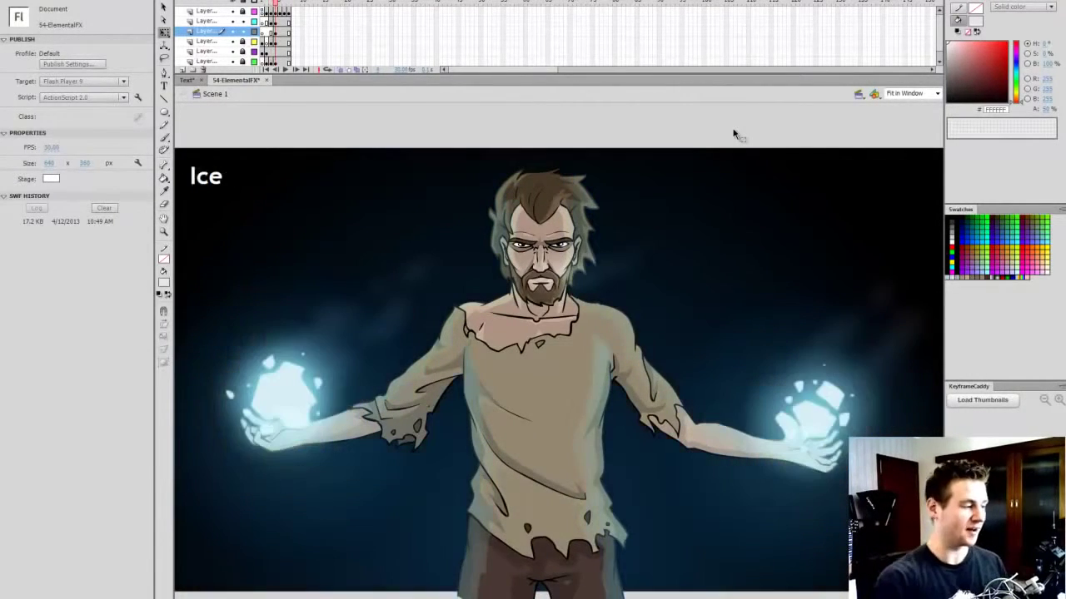
Step: Delete the carried-over ice effects, hand glows and blue body highlights from the three effect layers on the Electricity frame
{"action": "left_click", "coordinate": [280, 32]}
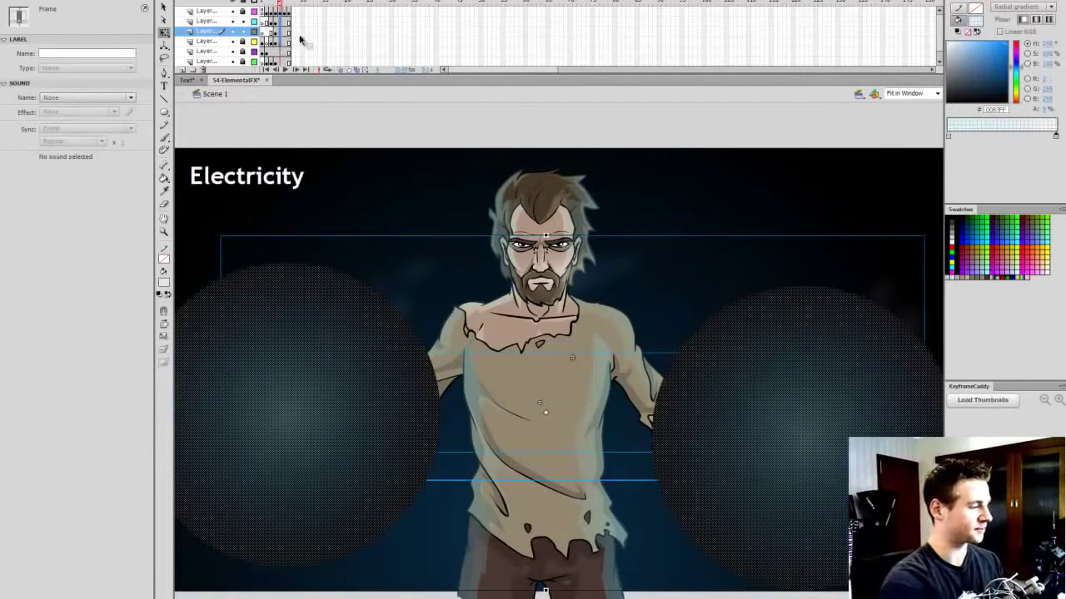
{"action": "left_click", "coordinate": [621, 138]}
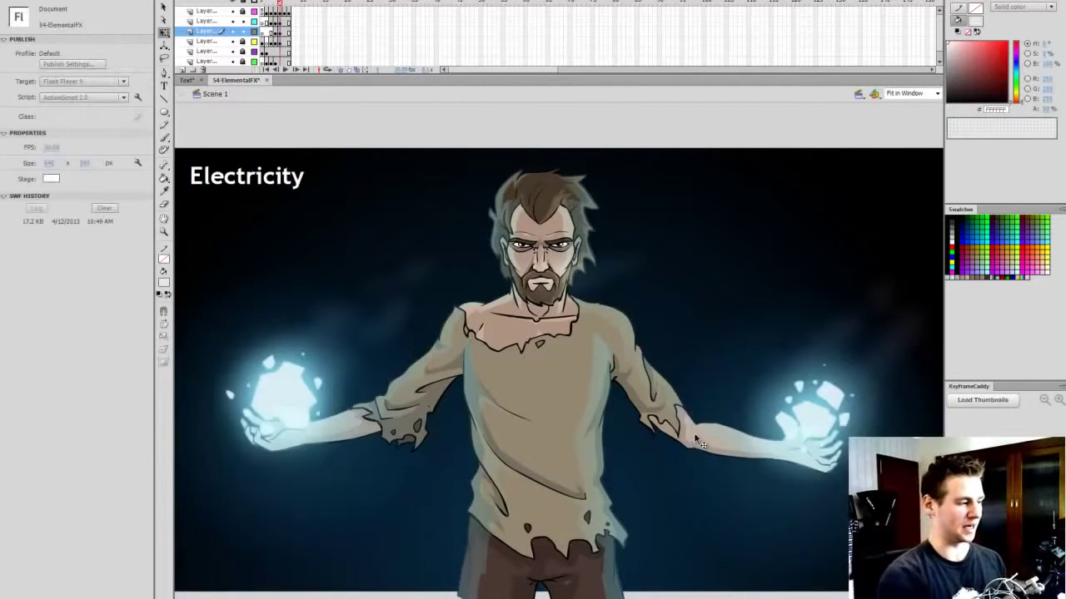
{"action": "left_click", "coordinate": [283, 36]}
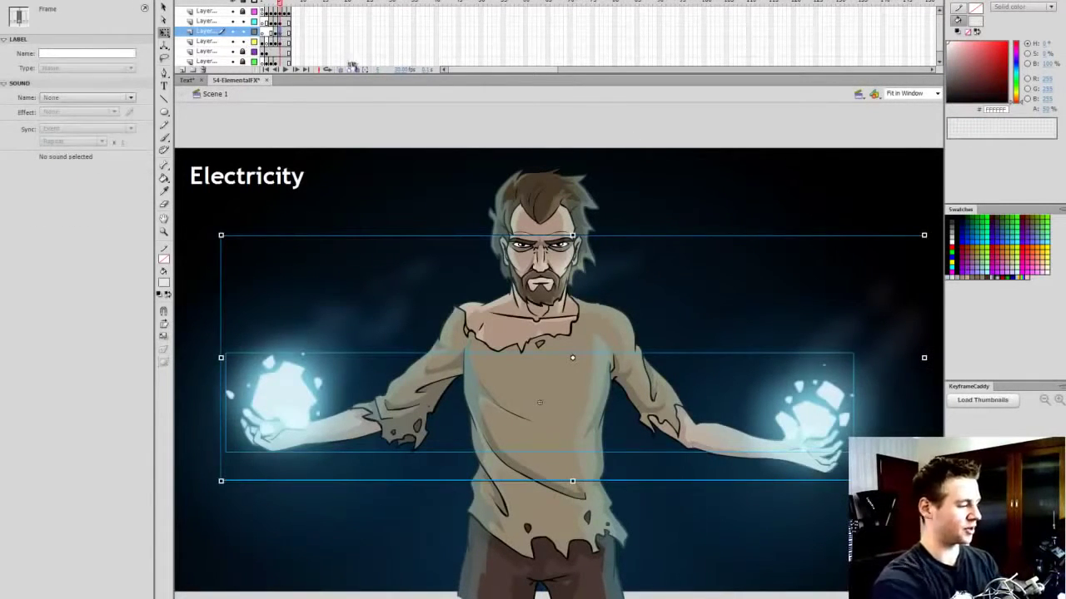
{"action": "key", "text": "Delete"}
{"action": "left_click", "coordinate": [281, 23]}
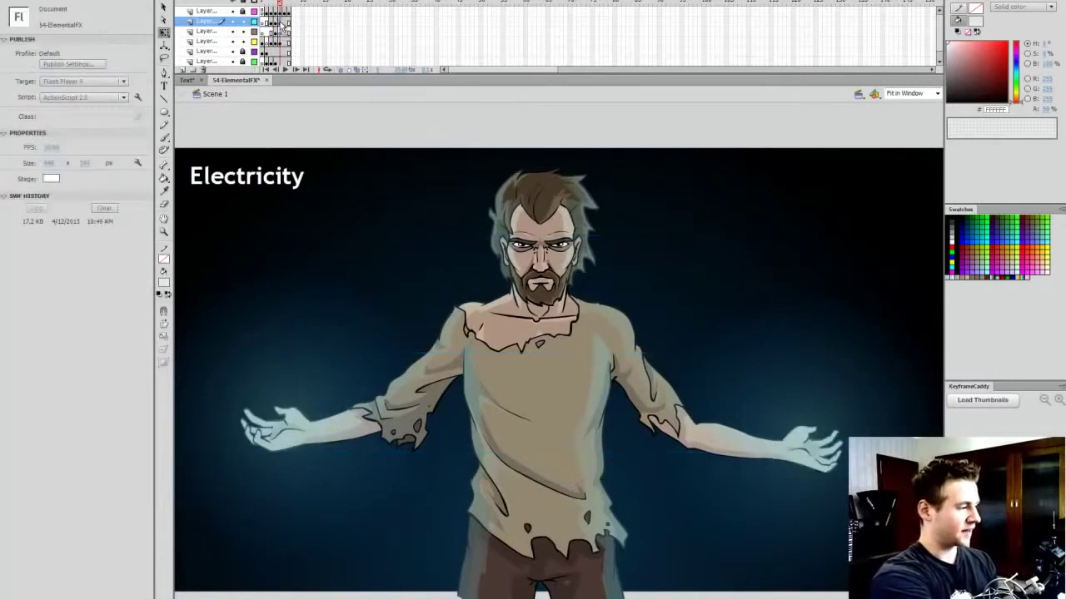
{"action": "key", "text": "Delete"}
{"action": "left_click", "coordinate": [282, 42]}
{"action": "key", "text": "Delete"}
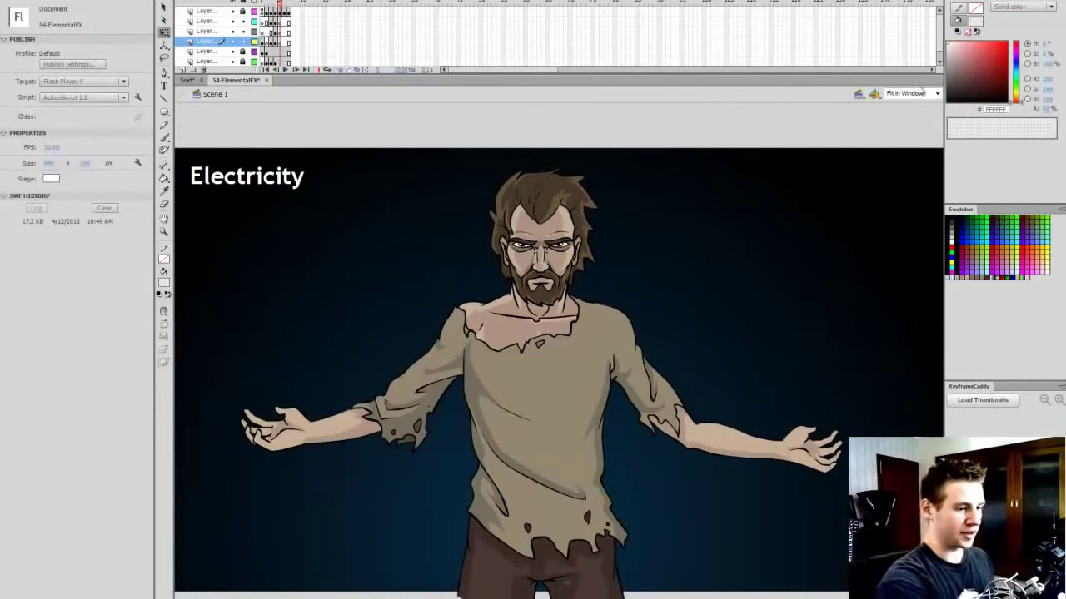
Step: Unlock the background layer and recolor the Electricity frame's radial gradient center to dark orange-brown 4A2D02
{"action": "left_click_drag", "start_coordinate": [939, 48], "coordinate": [939, 56]}
{"action": "left_click", "coordinate": [280, 52]}
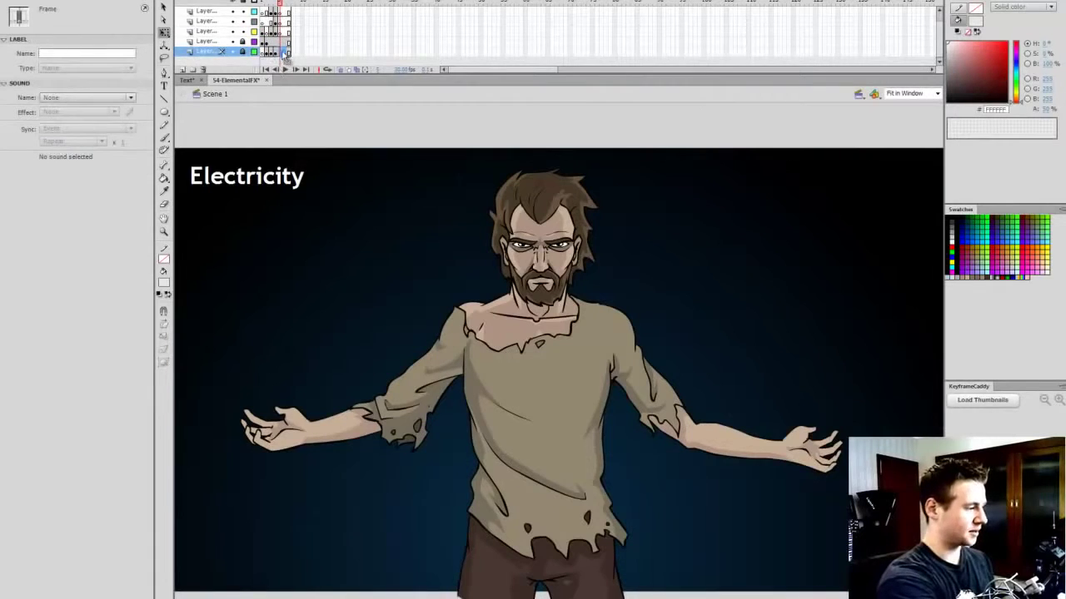
{"action": "left_click", "coordinate": [284, 52]}
{"action": "left_click", "coordinate": [276, 53]}
{"action": "left_click", "coordinate": [280, 52]}
{"action": "left_click", "coordinate": [242, 51]}
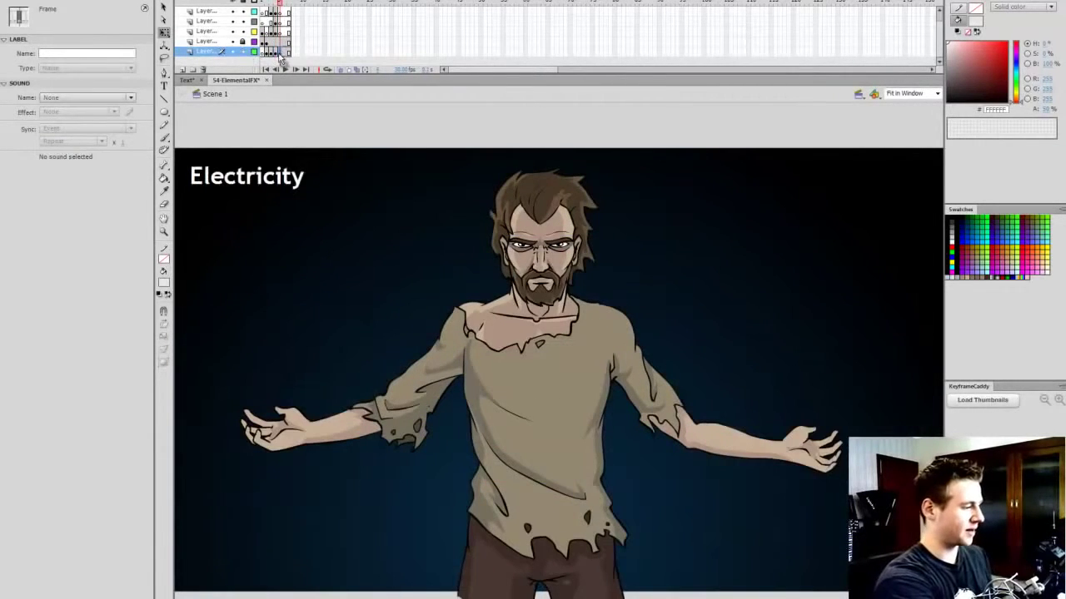
{"action": "left_click", "coordinate": [281, 53]}
{"action": "left_click", "coordinate": [948, 137]}
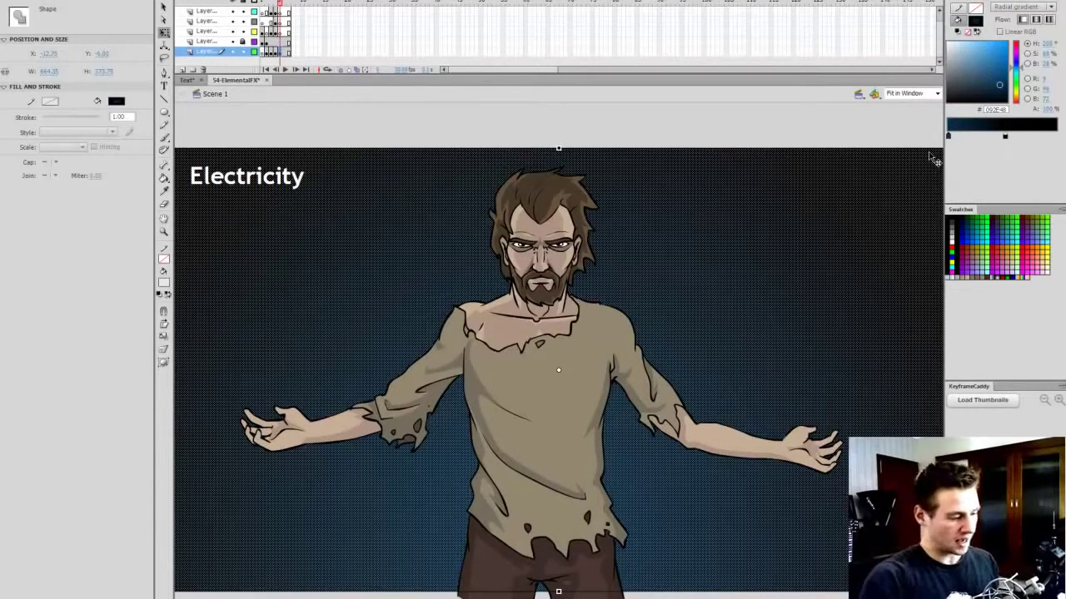
{"action": "left_click", "coordinate": [1018, 97]}
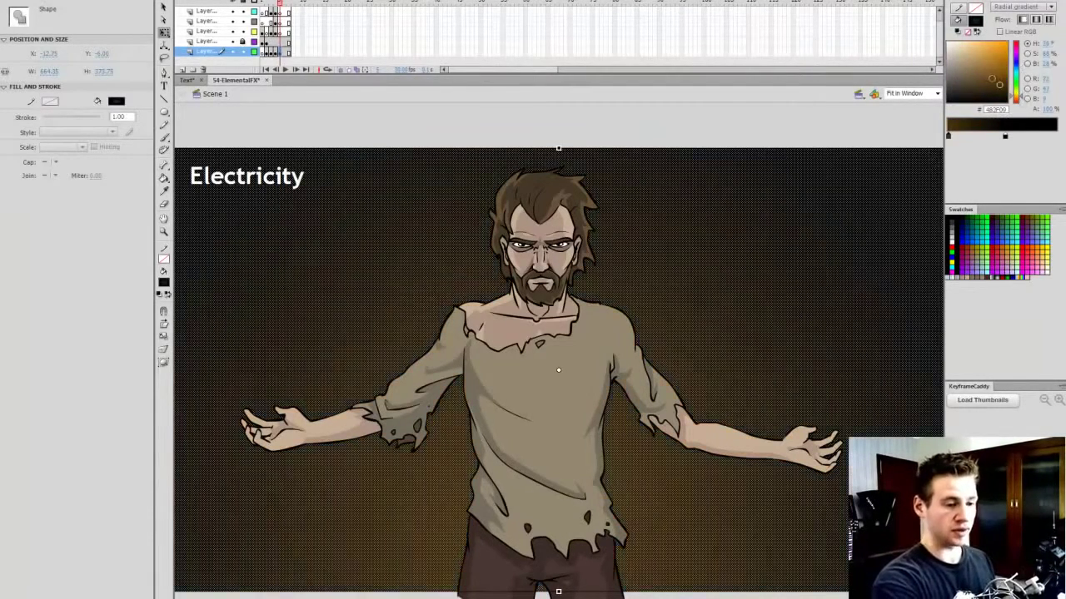
{"action": "left_click_drag", "start_coordinate": [1000, 84], "coordinate": [998, 83]}
{"action": "left_click", "coordinate": [771, 126]}
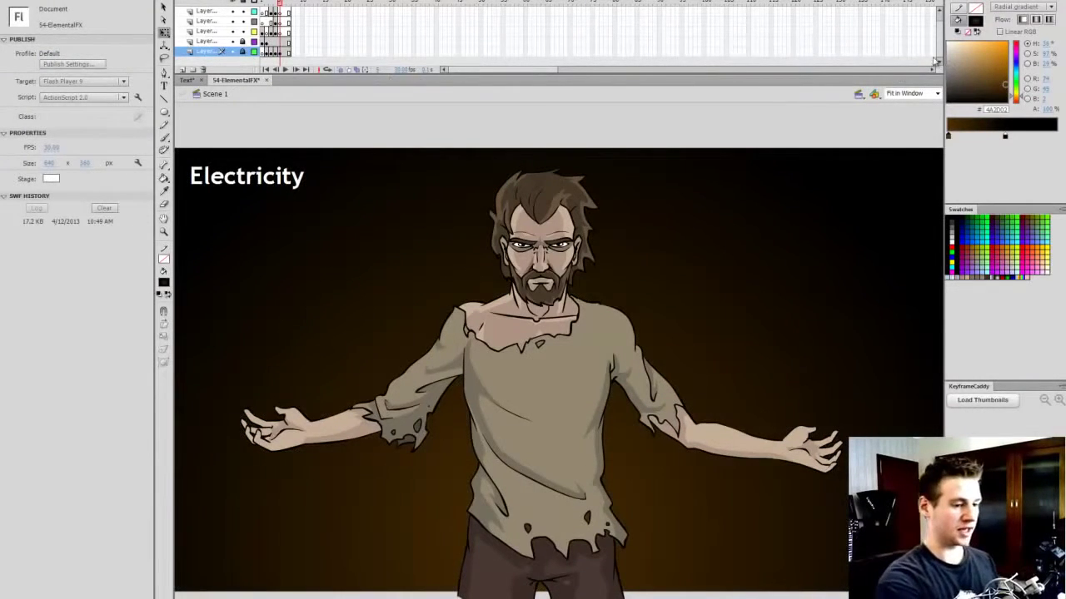
Step: Paste the Ice frame's blue body highlights in place on the highlight layer of the Electricity frame
{"action": "key", "text": "comma"}
{"action": "key", "text": "comma"}
{"action": "key", "text": "period"}
{"action": "key", "text": "period"}
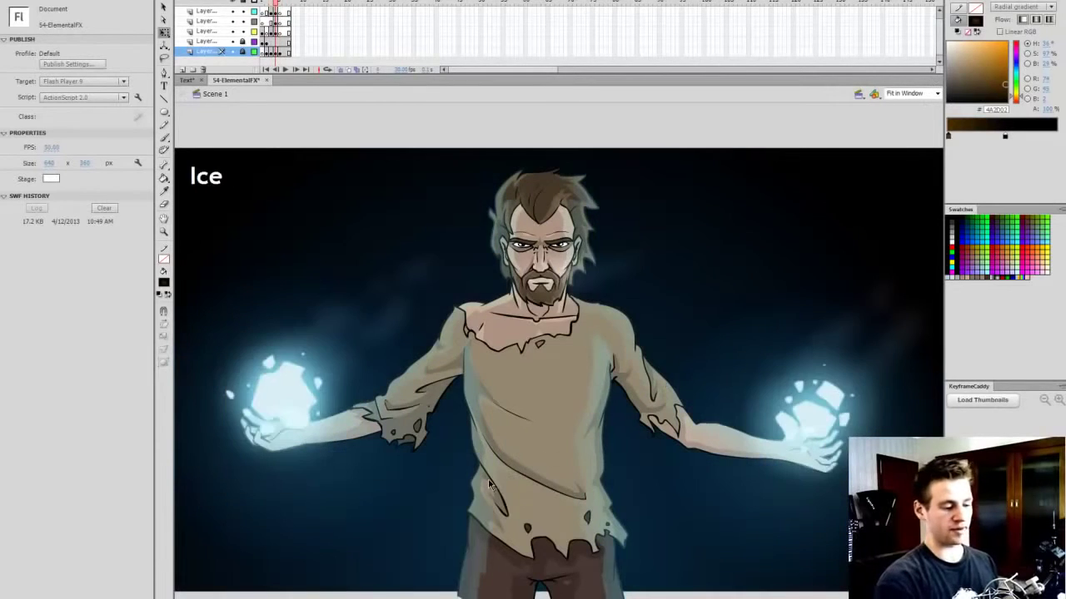
{"action": "scroll", "coordinate": [939, 46], "scroll_direction": "up", "scroll_amount": 1}
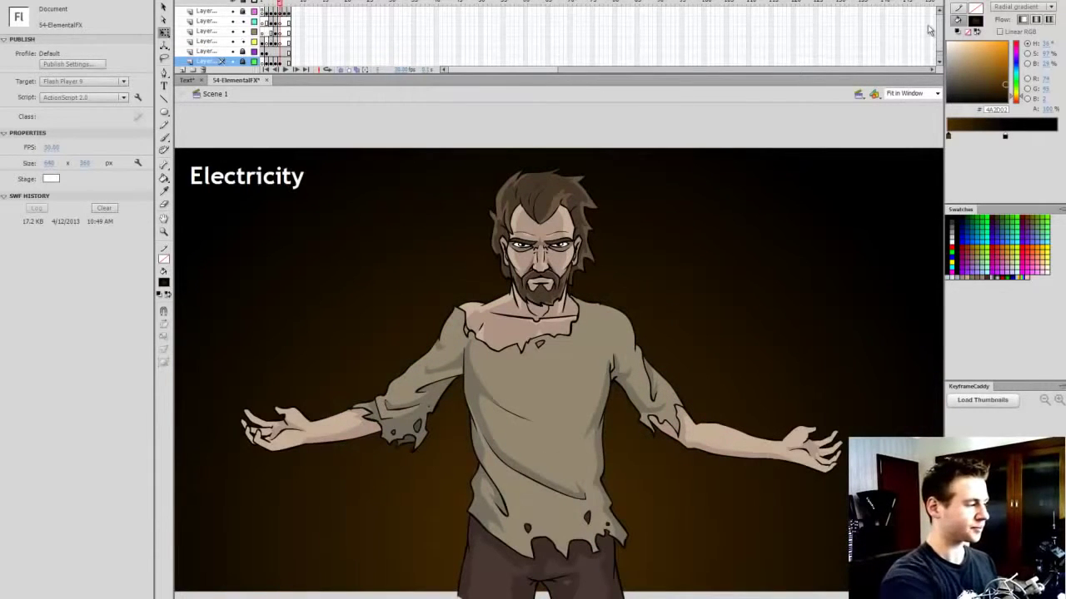
{"action": "left_click", "coordinate": [290, 42]}
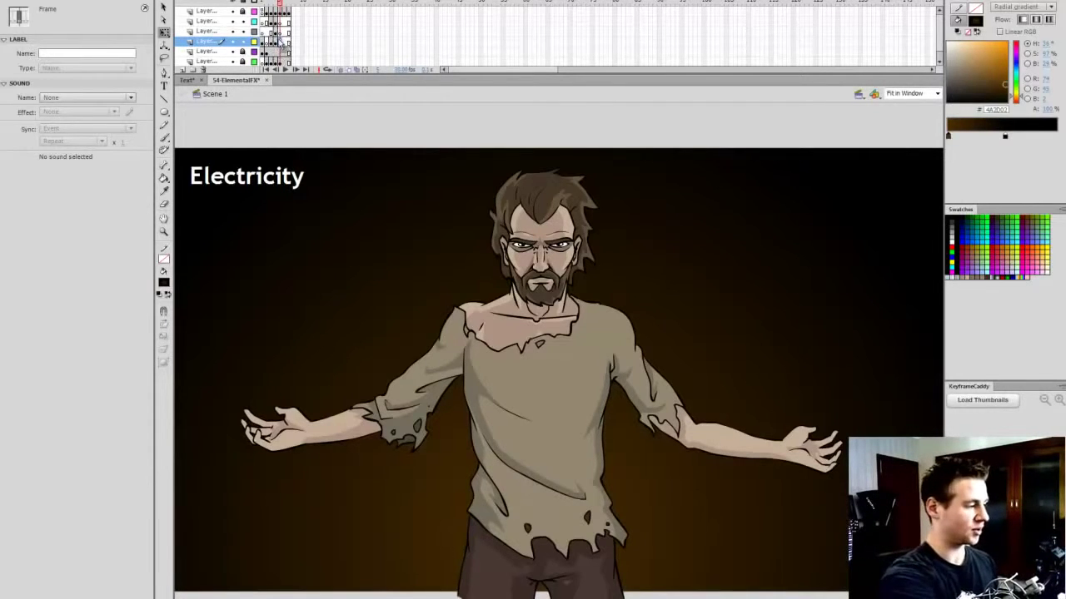
{"action": "left_click", "coordinate": [283, 33]}
{"action": "left_click", "coordinate": [280, 41]}
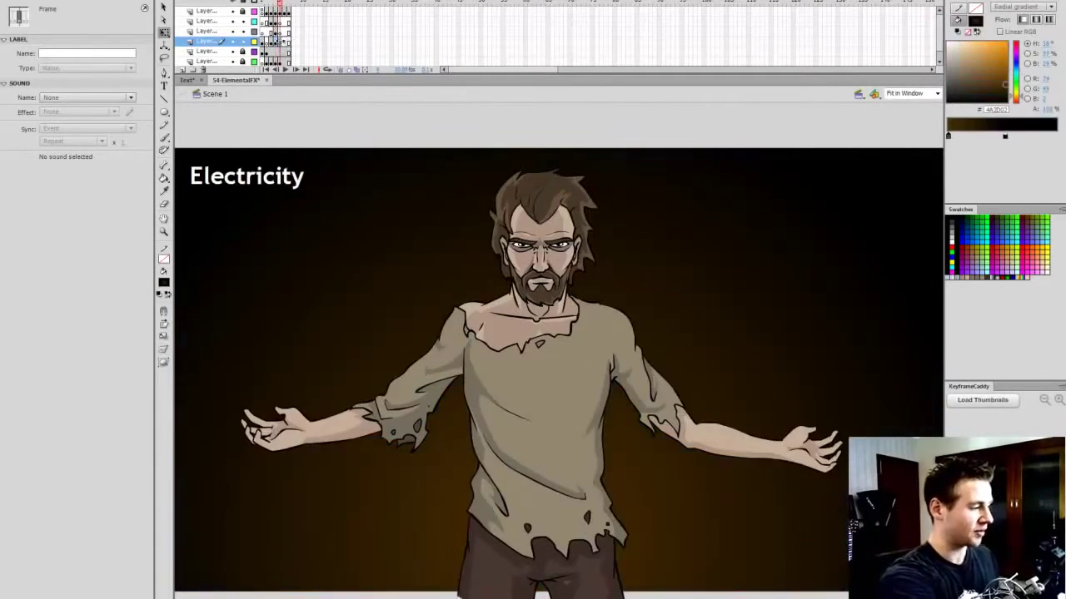
{"action": "key", "text": "ctrl+shift+v"}
{"action": "left_click", "coordinate": [655, 133]}
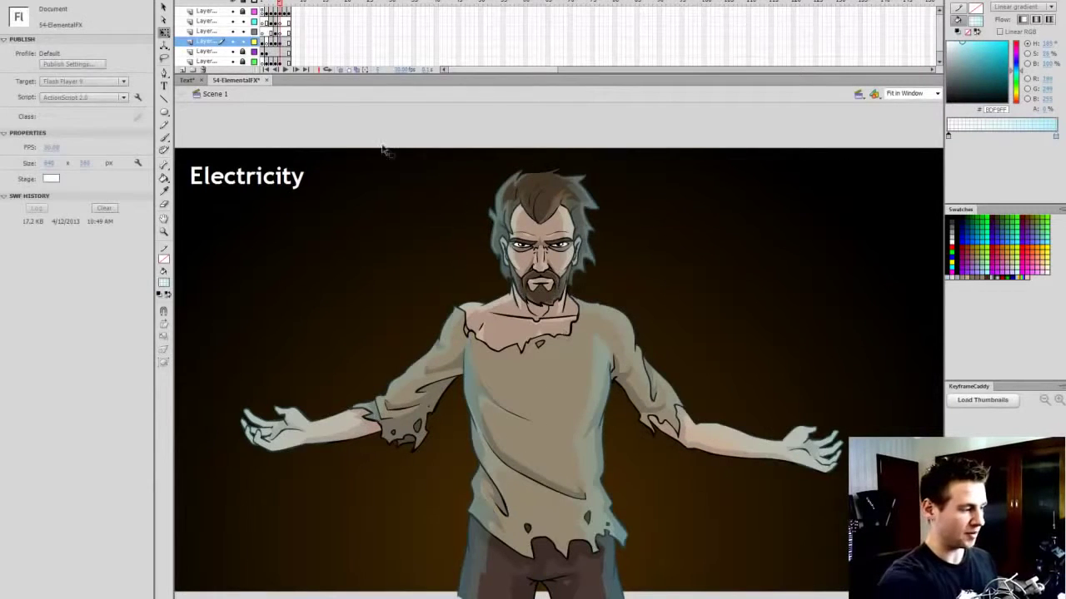
Step: Recolor the Electricity highlights' linear gradient, using pale yellow FFF2BD for the transparent stop and golden FFDB64 for the opposite stop
{"action": "left_click", "coordinate": [284, 41]}
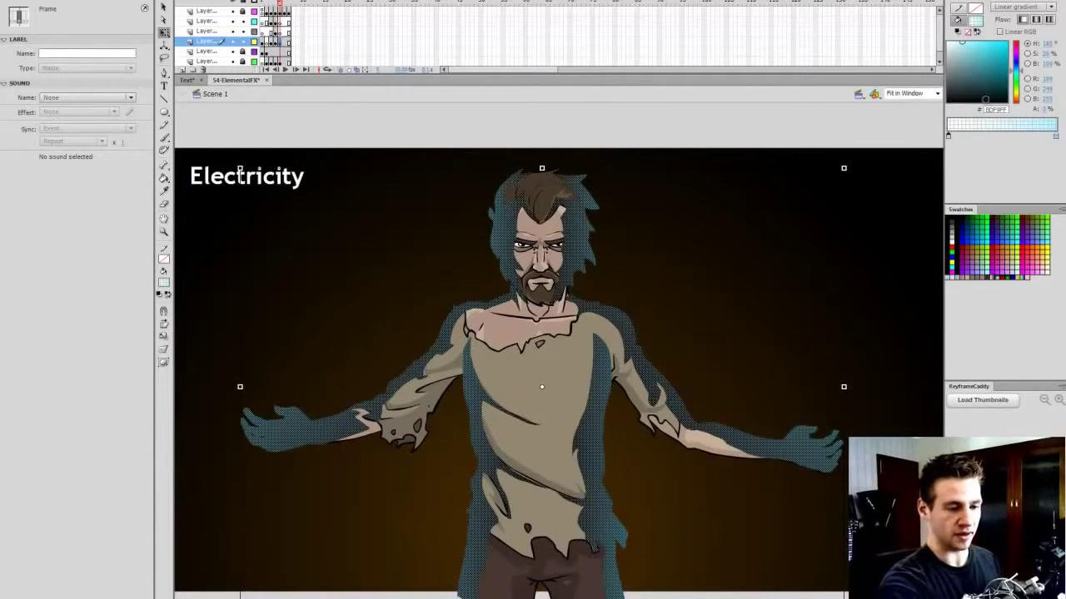
{"action": "left_click", "coordinate": [1017, 97]}
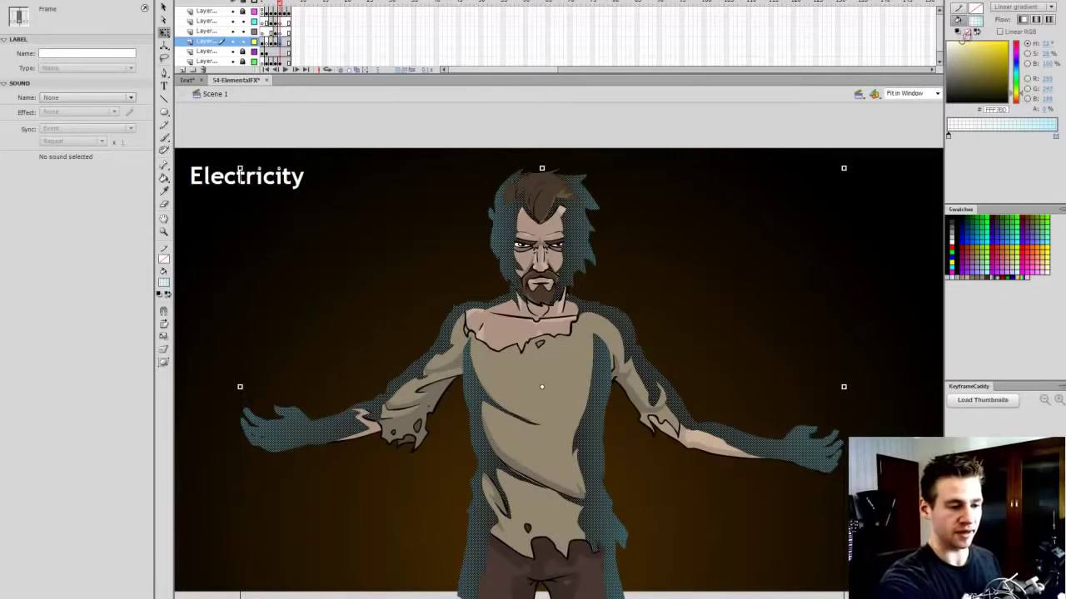
{"action": "left_click", "coordinate": [1056, 136]}
{"action": "left_click_drag", "start_coordinate": [1017, 97], "coordinate": [1016, 95]}
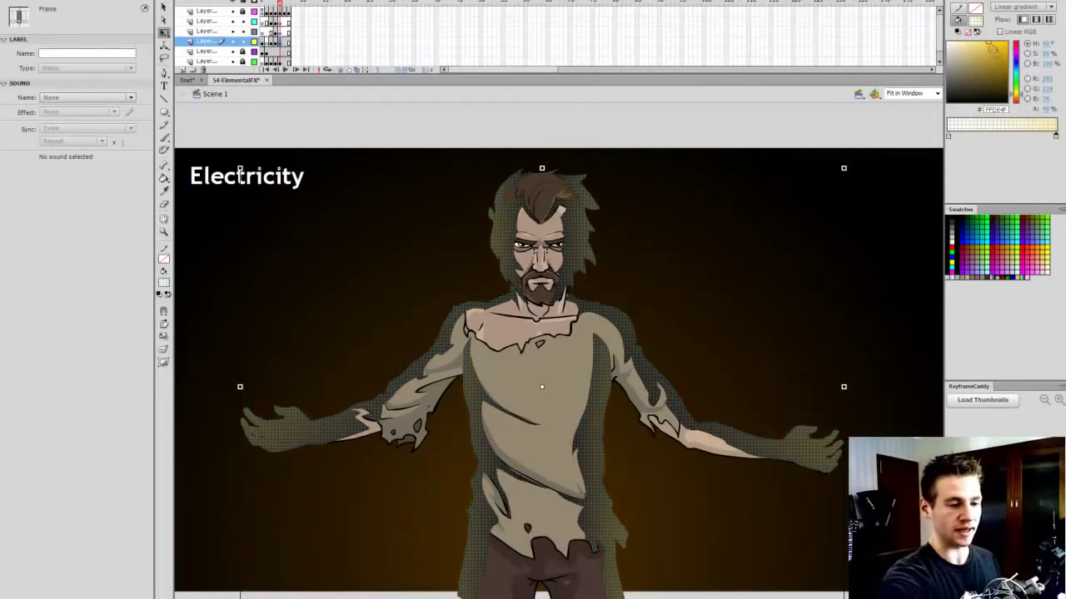
{"action": "left_click", "coordinate": [766, 136]}
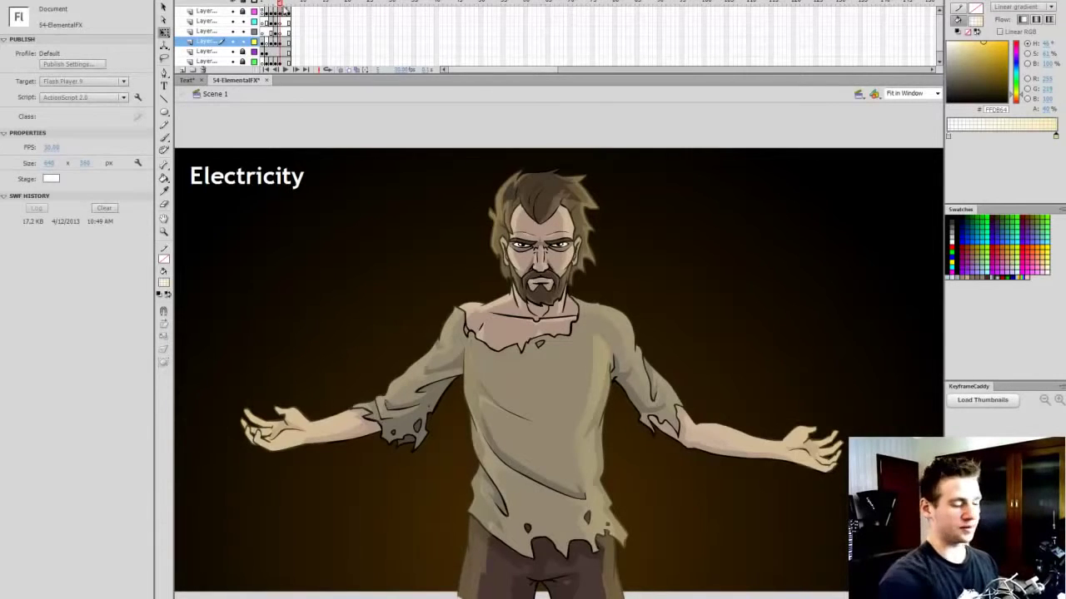
Step: Compare the highlights with the Fire frame and shift the Electricity gradient to a lighter, purer yellow, with FFFABD as the transparent stop
{"action": "left_click", "coordinate": [272, 3]}
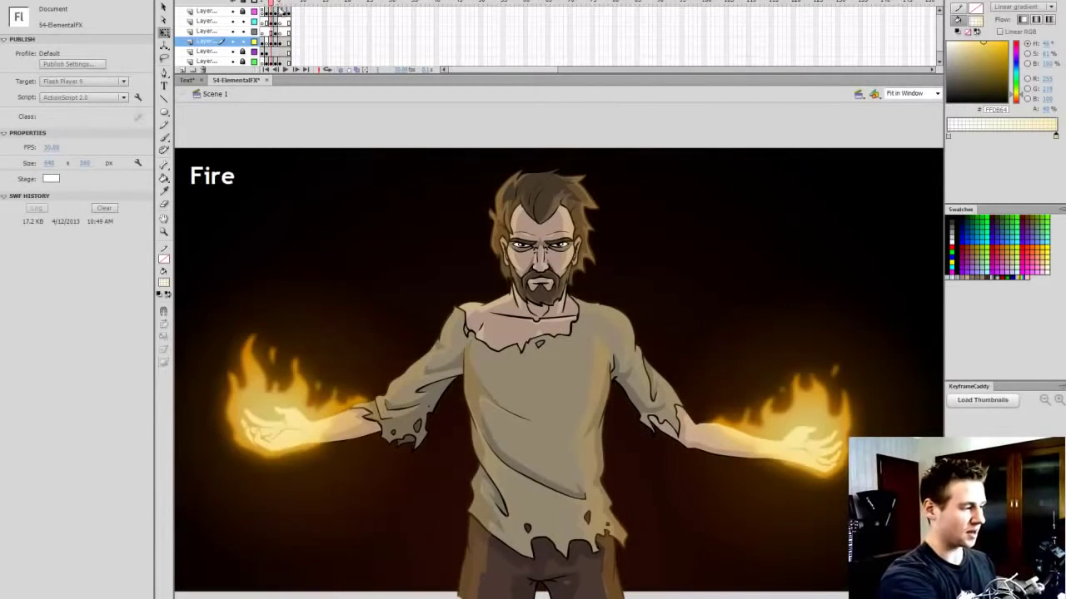
{"action": "left_click", "coordinate": [281, 4]}
{"action": "left_click", "coordinate": [285, 41]}
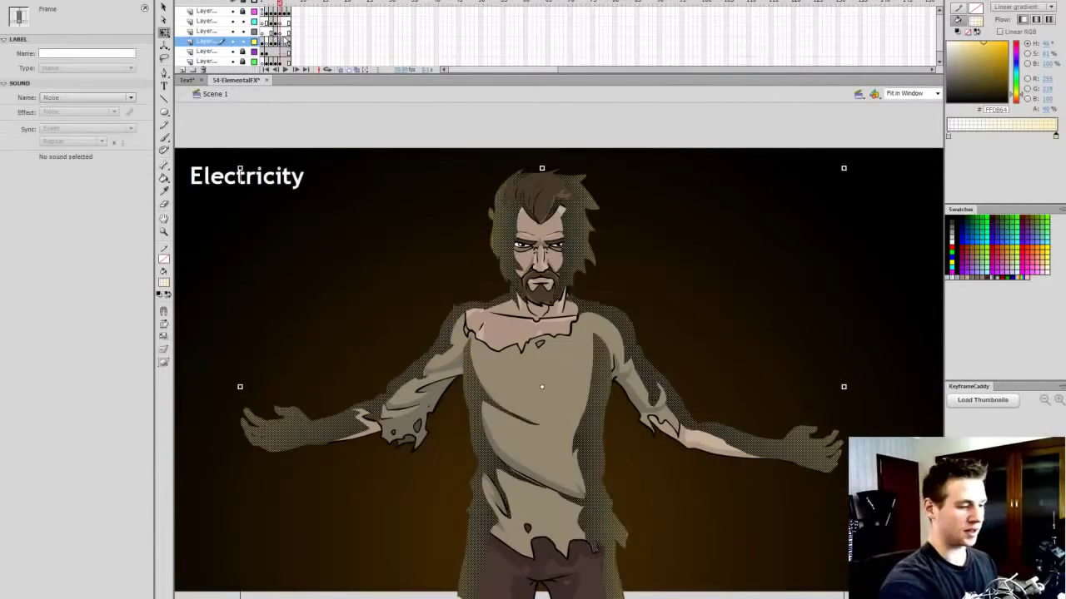
{"action": "left_click", "coordinate": [976, 42]}
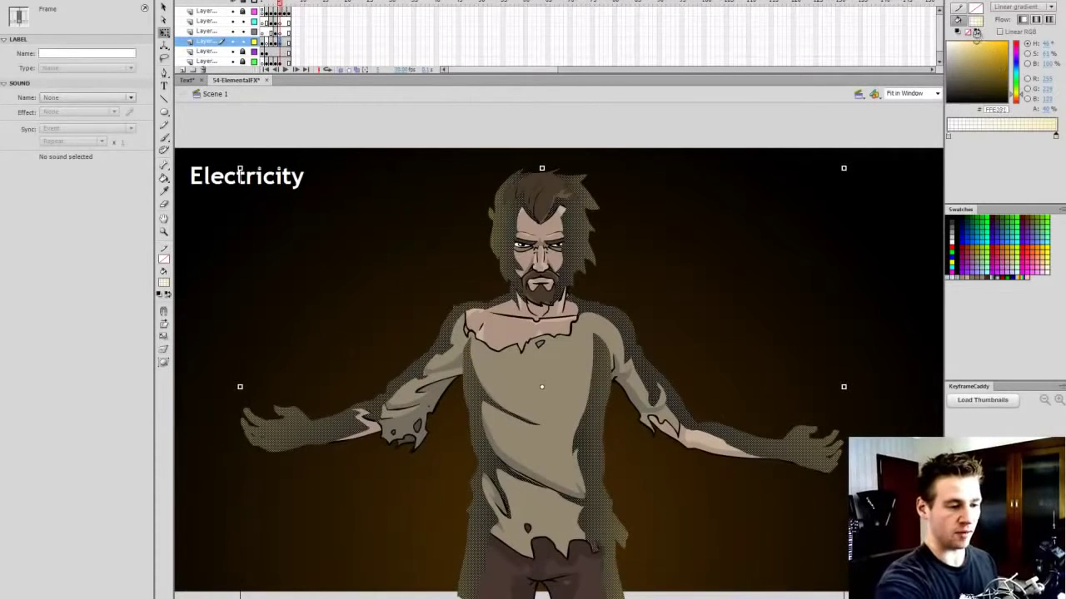
{"action": "left_click", "coordinate": [950, 136]}
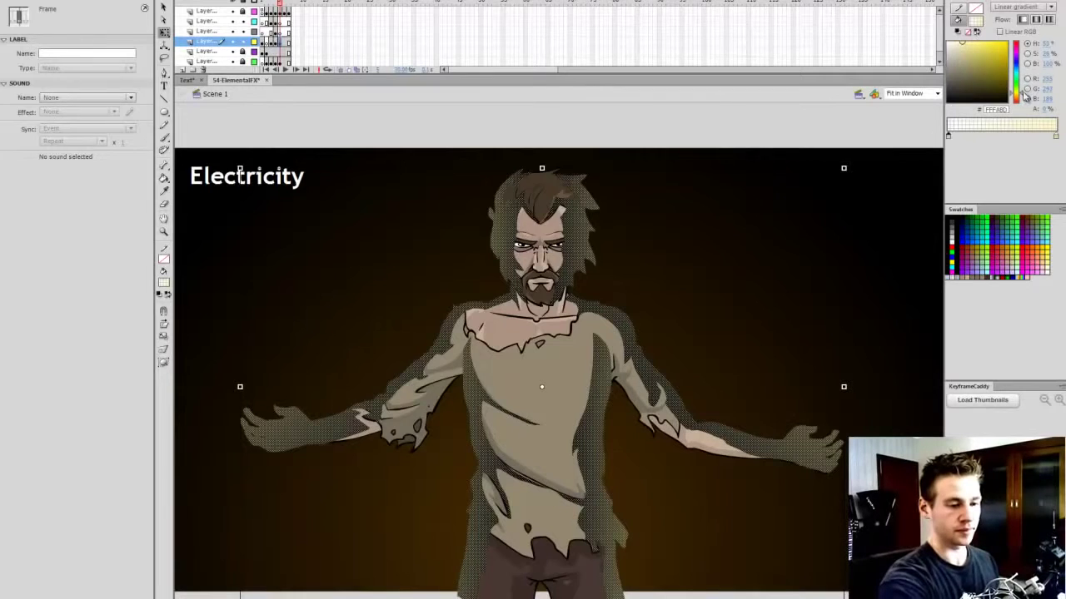
{"action": "left_click", "coordinate": [844, 115]}
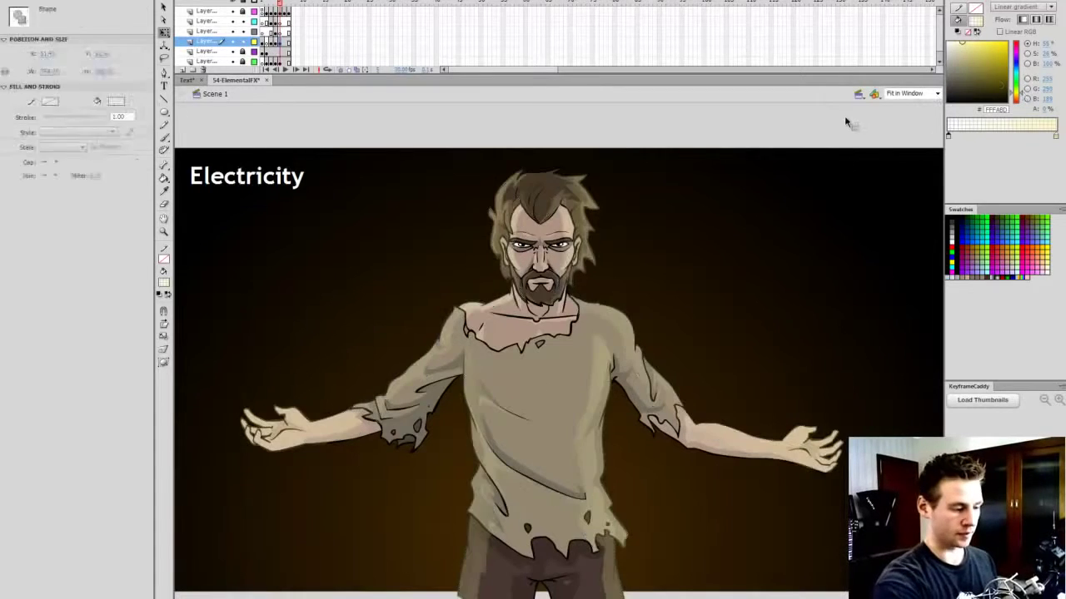
Step: Move the Electricity highlight gradient's stops inward, recolor the opposite stop to FFF191 with lower opacity, save, and compare with the Ice frame
{"action": "left_click", "coordinate": [286, 42]}
{"action": "left_click_drag", "start_coordinate": [1055, 135], "coordinate": [1043, 138]}
{"action": "left_click_drag", "start_coordinate": [948, 137], "coordinate": [961, 137]}
{"action": "left_click_drag", "start_coordinate": [1042, 138], "coordinate": [1038, 137]}
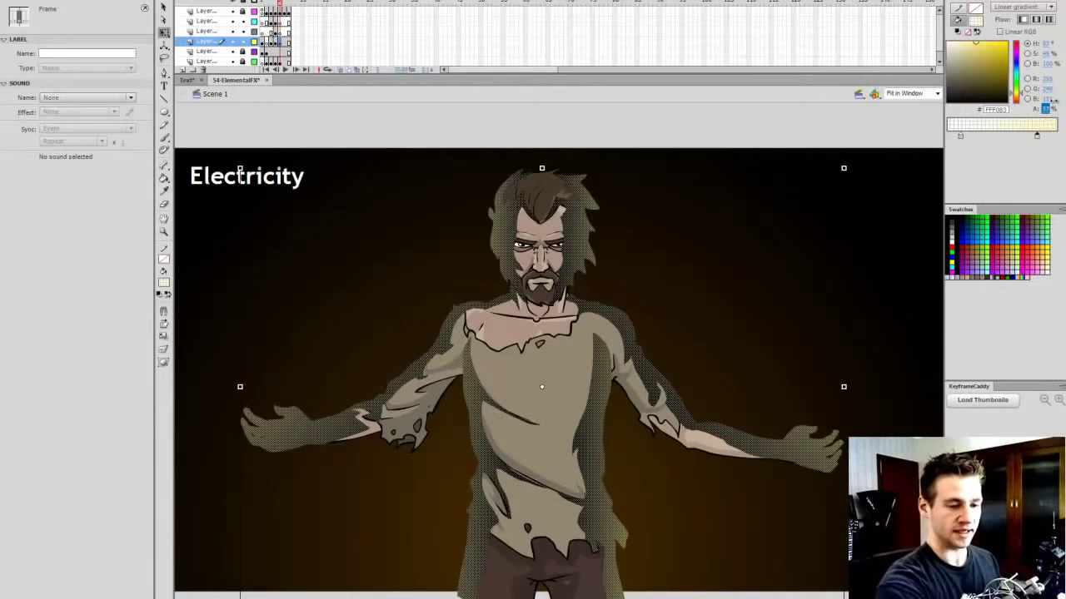
{"action": "left_click", "coordinate": [785, 255]}
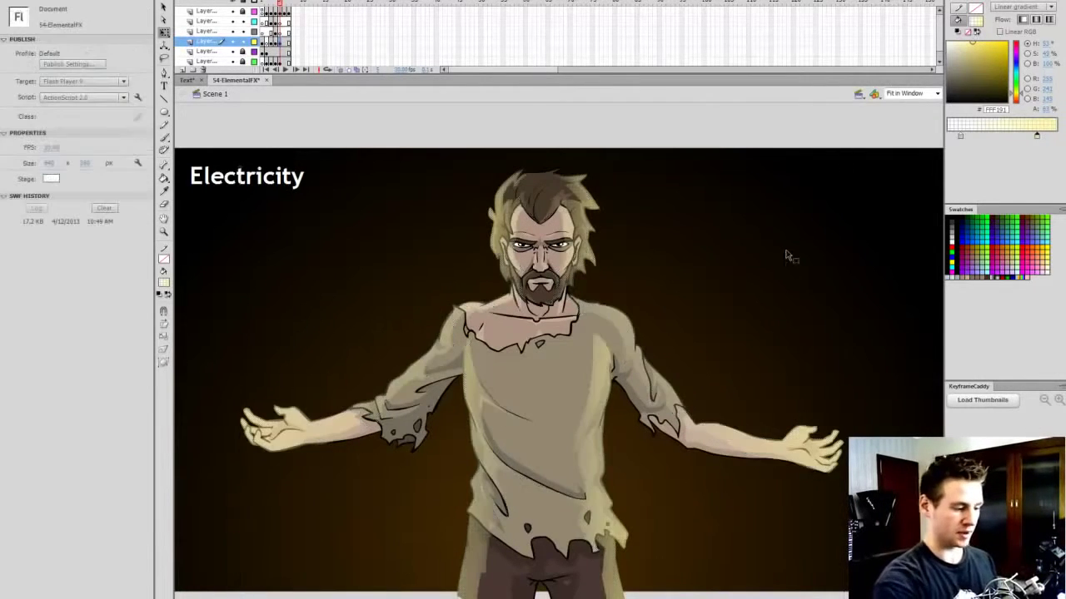
{"action": "left_click", "coordinate": [282, 40]}
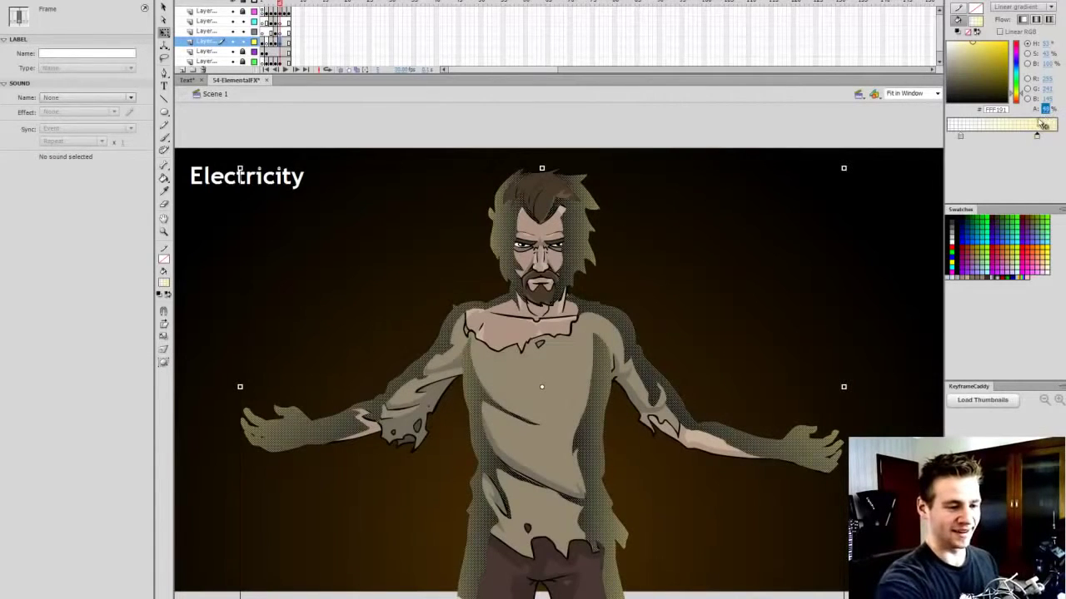
{"action": "left_click", "coordinate": [711, 350]}
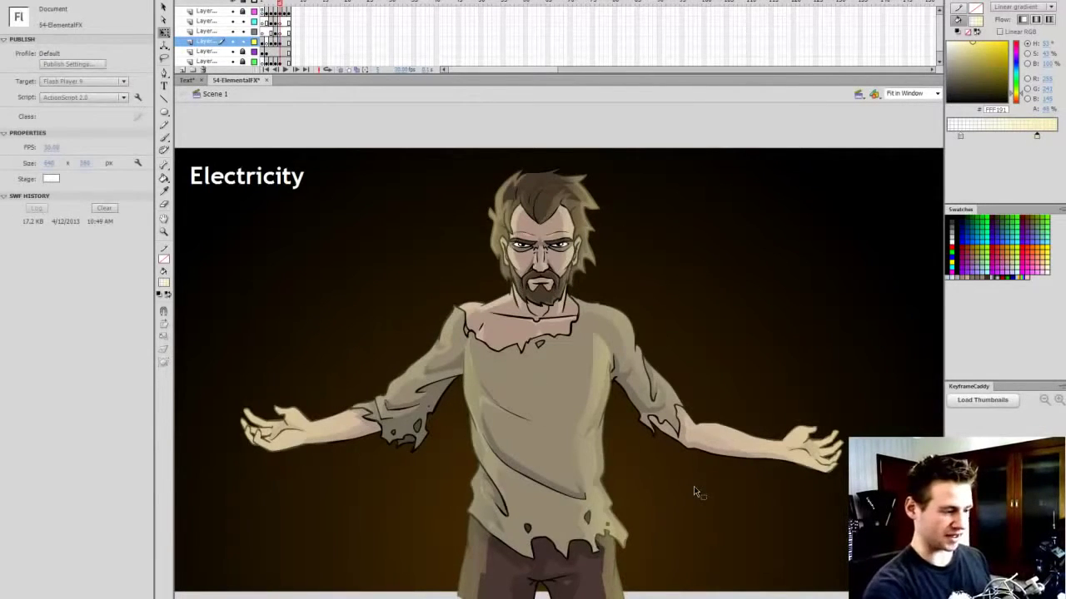
{"action": "key", "text": "ctrl+s"}
{"action": "key", "text": "comma"}
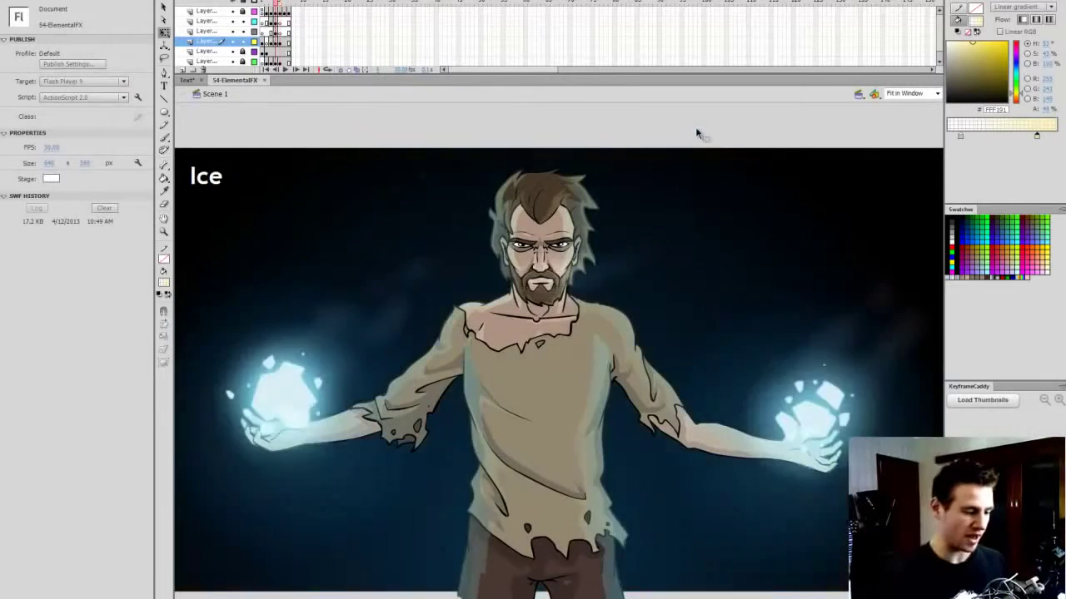
{"action": "key", "text": "period"}
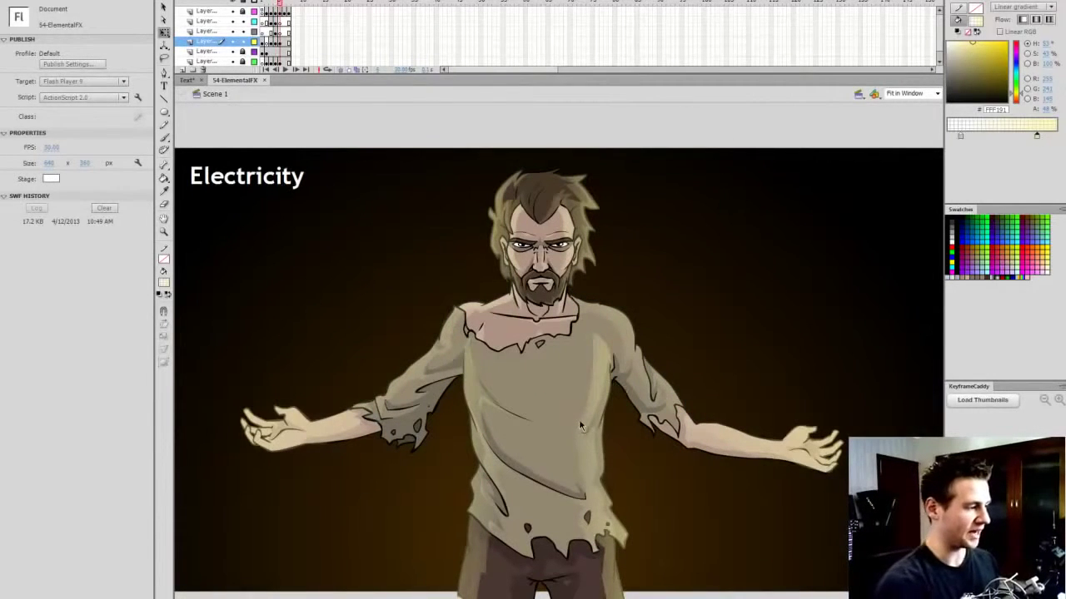
Step: Inspect the Ice frame's effect layers and move the hand glow layer beneath the ice effect layer
{"action": "left_click", "coordinate": [274, 40]}
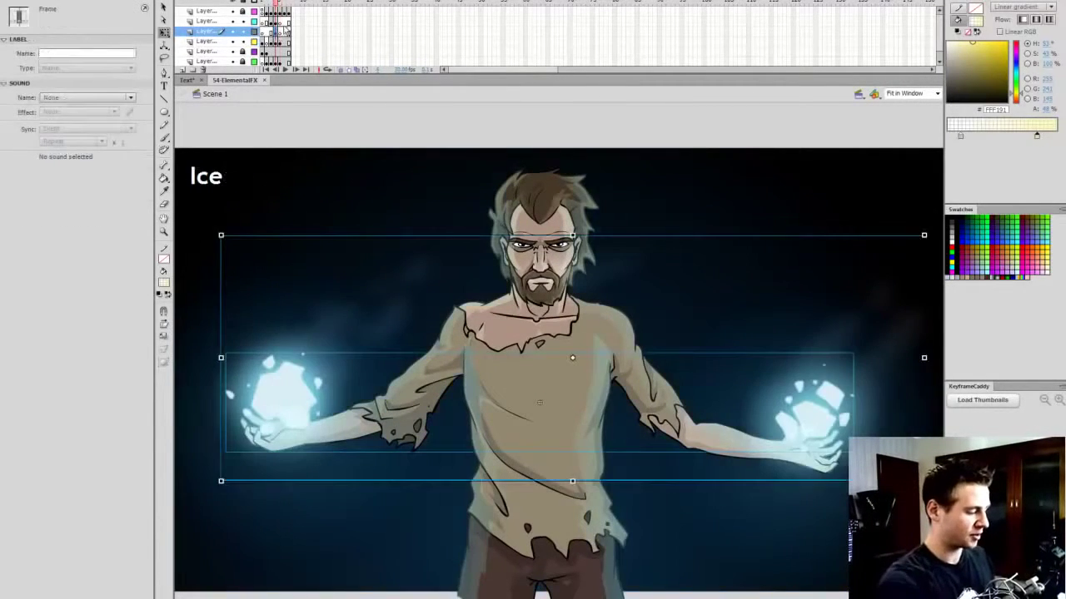
{"action": "left_click", "coordinate": [274, 22]}
{"action": "left_click_drag", "start_coordinate": [214, 23], "coordinate": [216, 35]}
{"action": "left_click", "coordinate": [376, 113]}
Step: Paste the Fire frame's hand glows in place on the Electricity frame's glow layer and delete the extra shape over the hand
{"action": "left_click", "coordinate": [271, 32]}
{"action": "left_click", "coordinate": [281, 32]}
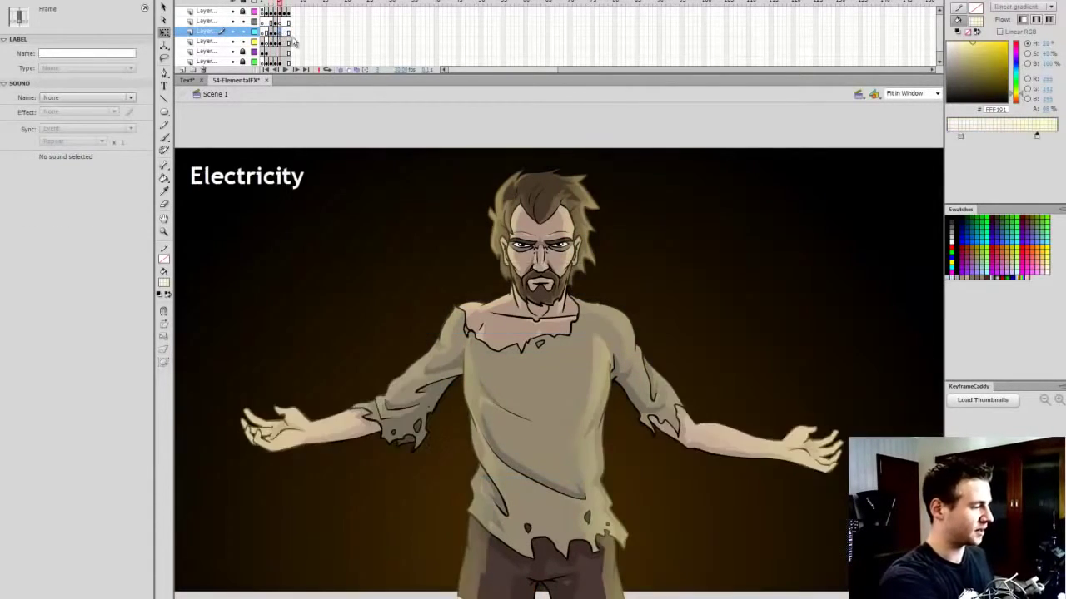
{"action": "key", "text": "ctrl+shift+v"}
{"action": "left_click", "coordinate": [654, 131]}
{"action": "left_click", "coordinate": [300, 417]}
{"action": "key", "text": "Delete"}
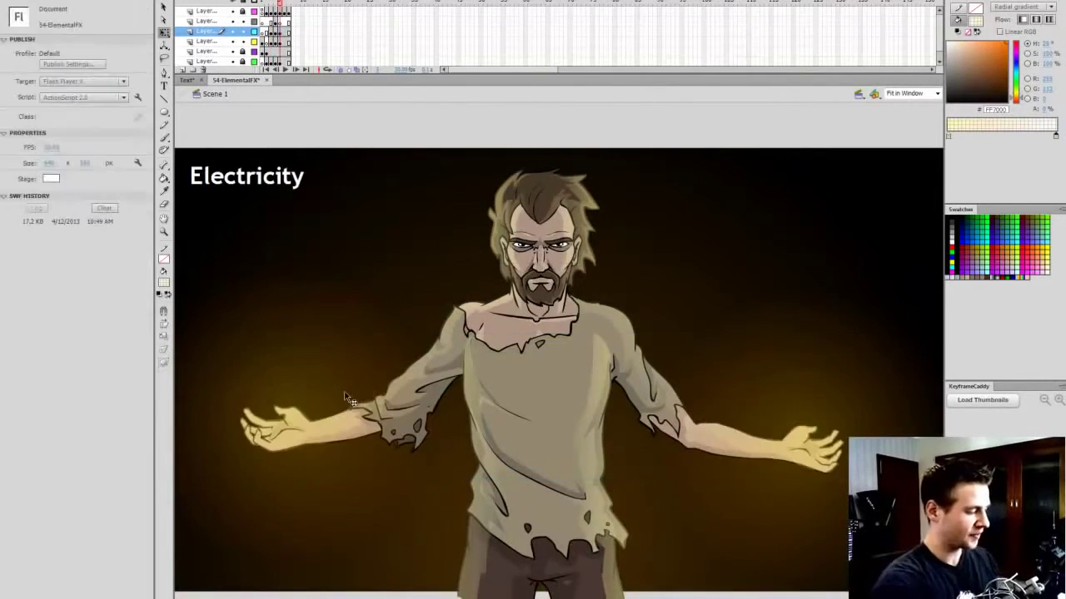
Step: Recolor the Electricity hand glows' radial gradient with a paler center and pale yellow FFE674 for the transparent outer stop
{"action": "left_click", "coordinate": [280, 32]}
{"action": "left_click", "coordinate": [948, 137]}
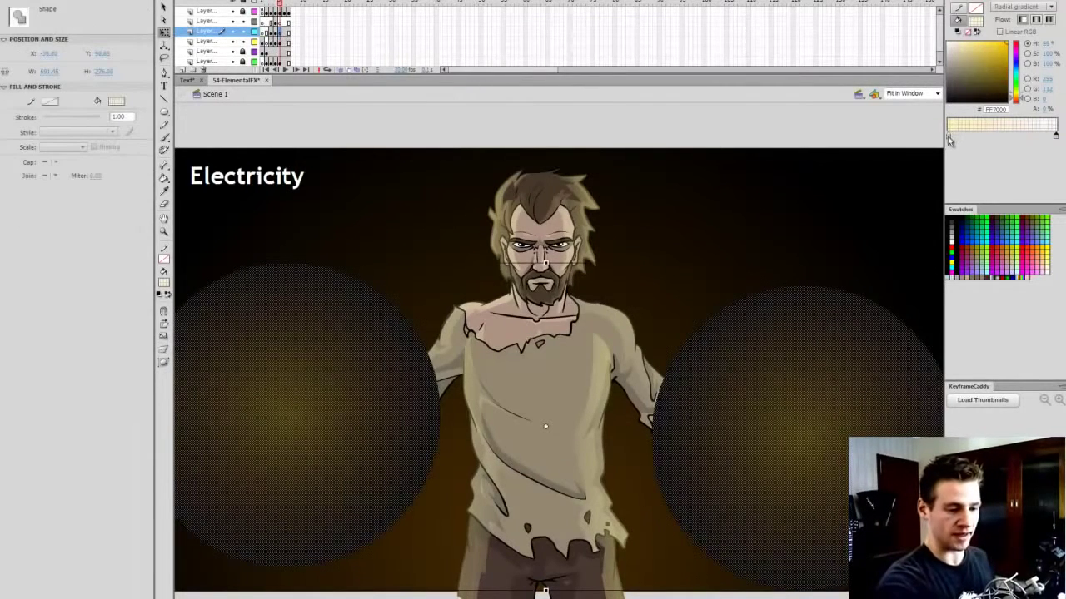
{"action": "left_click_drag", "start_coordinate": [994, 58], "coordinate": [969, 27]}
{"action": "left_click", "coordinate": [1054, 136]}
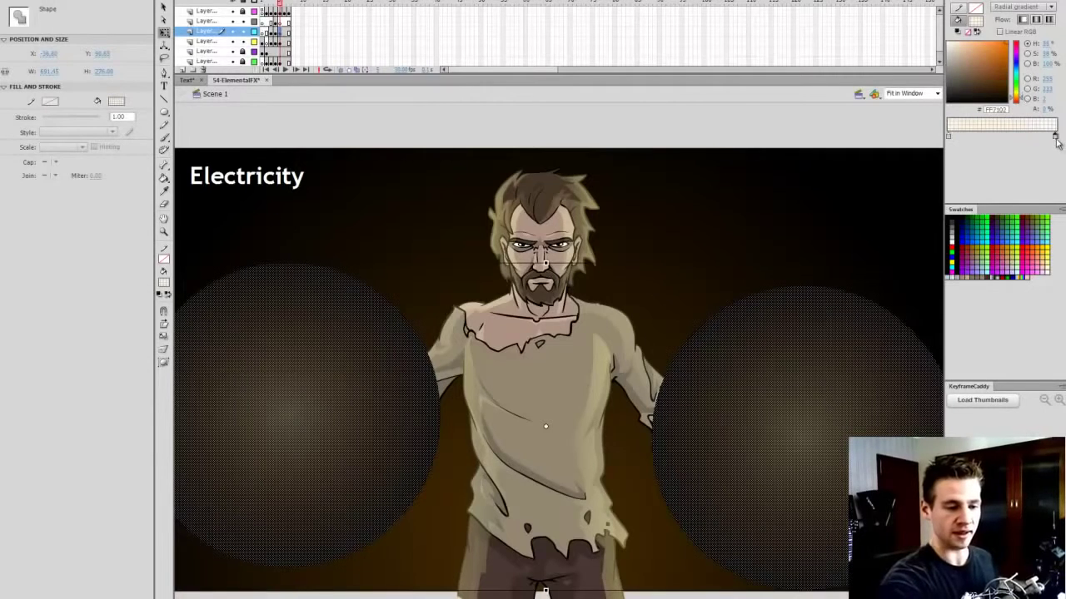
{"action": "left_click_drag", "start_coordinate": [1018, 96], "coordinate": [1018, 93]}
{"action": "left_click_drag", "start_coordinate": [995, 58], "coordinate": [980, 40]}
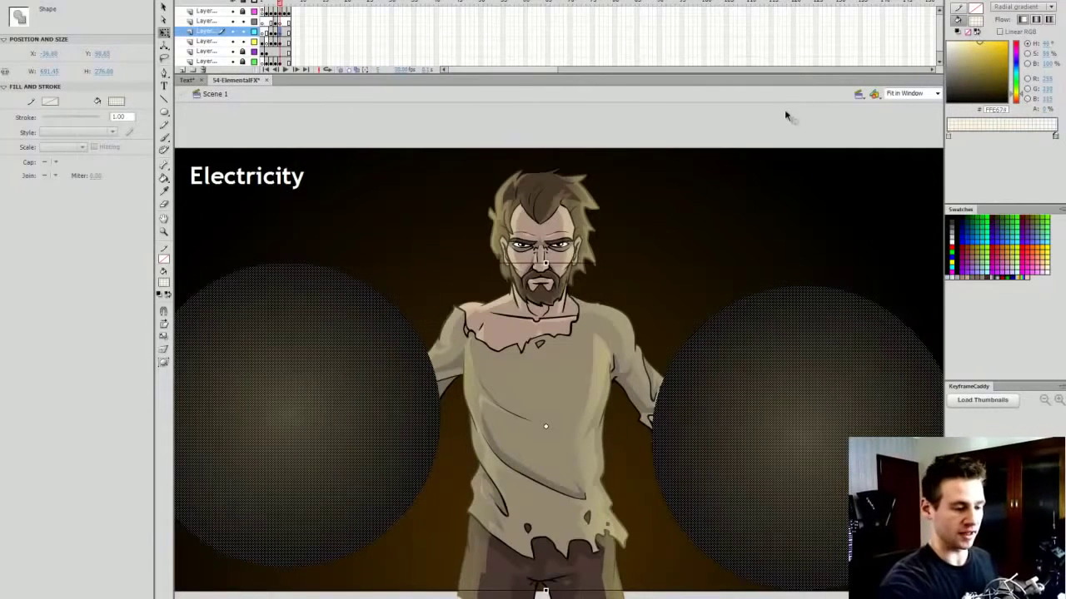
{"action": "left_click", "coordinate": [792, 131]}
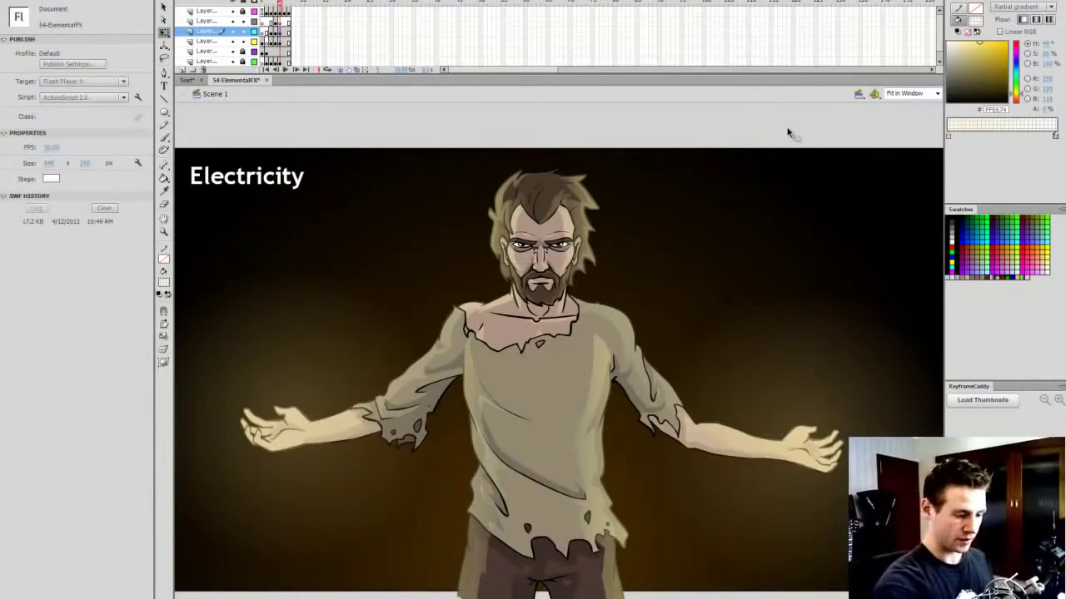
Step: Try white FFFFFF as the center stop of the Electricity hand glows' radial gradient
{"action": "left_click", "coordinate": [283, 32]}
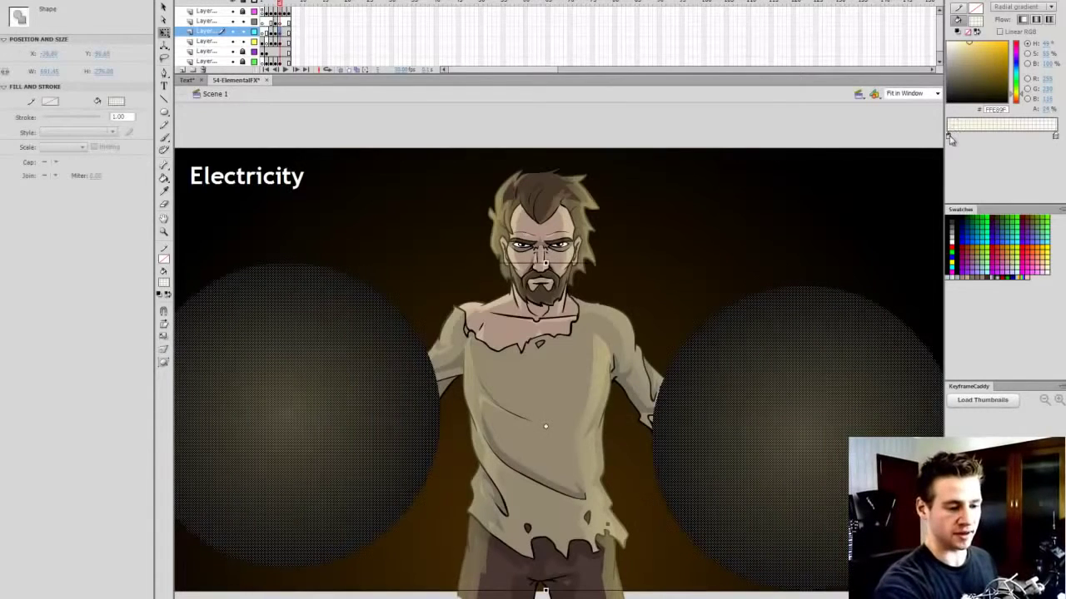
{"action": "left_click", "coordinate": [1054, 138]}
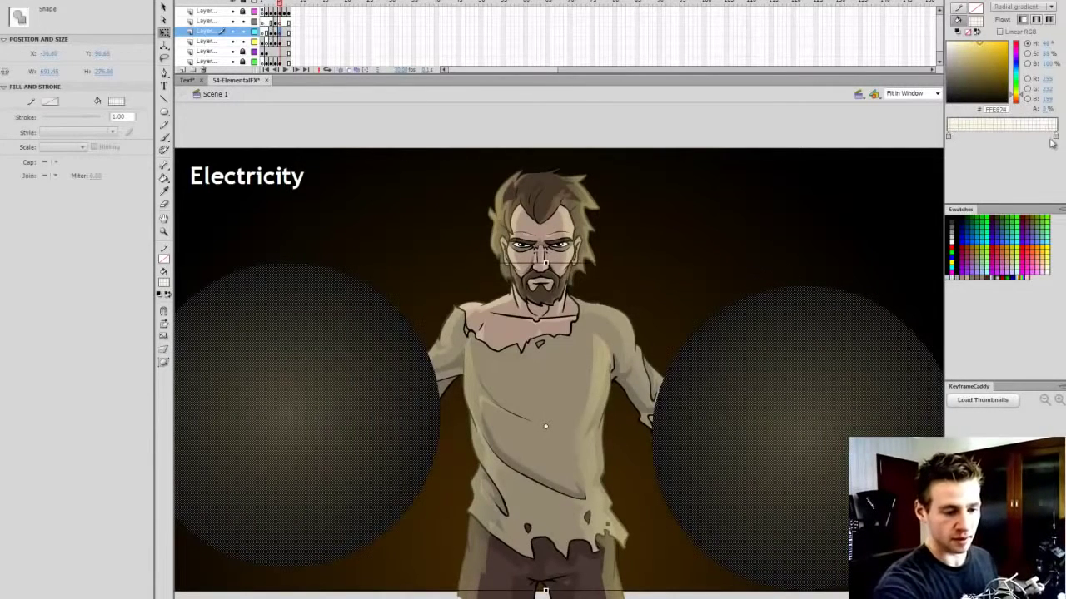
{"action": "left_click", "coordinate": [951, 136]}
{"action": "left_click", "coordinate": [950, 137]}
{"action": "left_click_drag", "start_coordinate": [957, 52], "coordinate": [941, 33]}
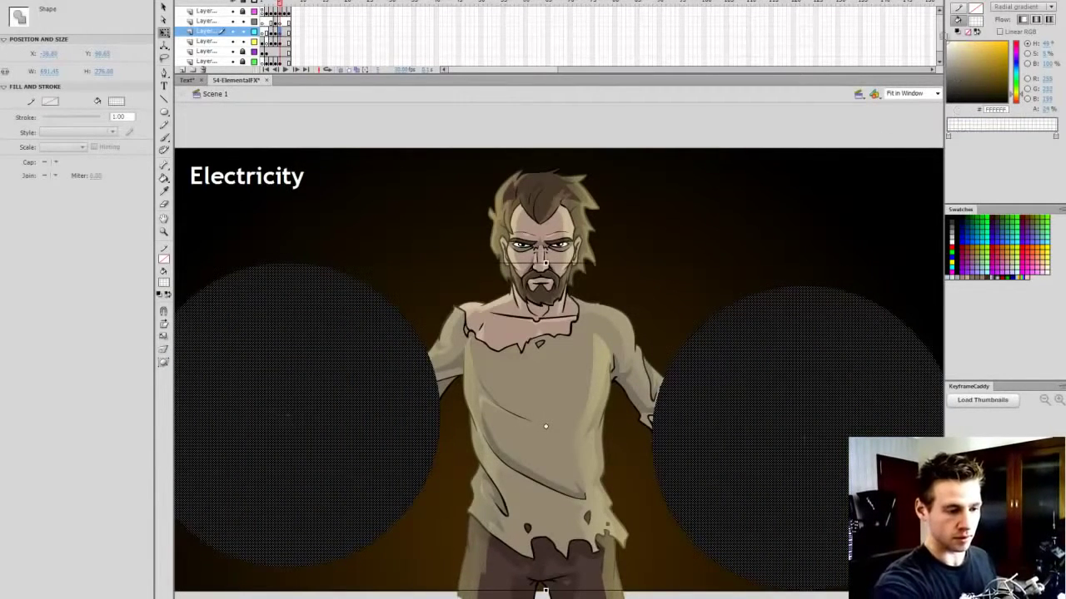
{"action": "left_click", "coordinate": [920, 170]}
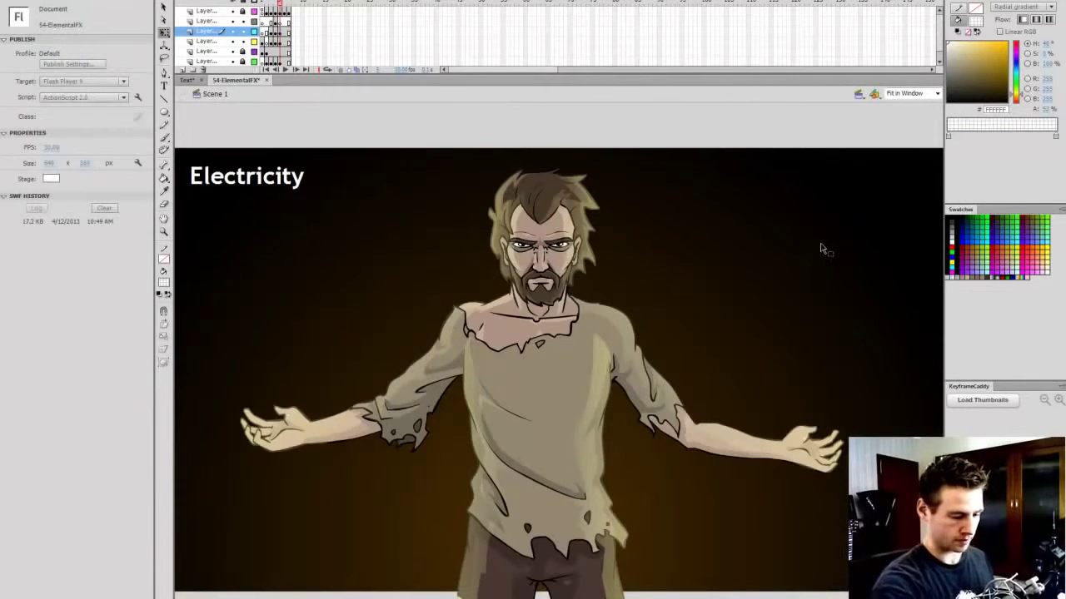
Step: Rework the hand glows' gradient with a more opaque yellow FFE674 center fading out into transparent orange
{"action": "left_click", "coordinate": [281, 33]}
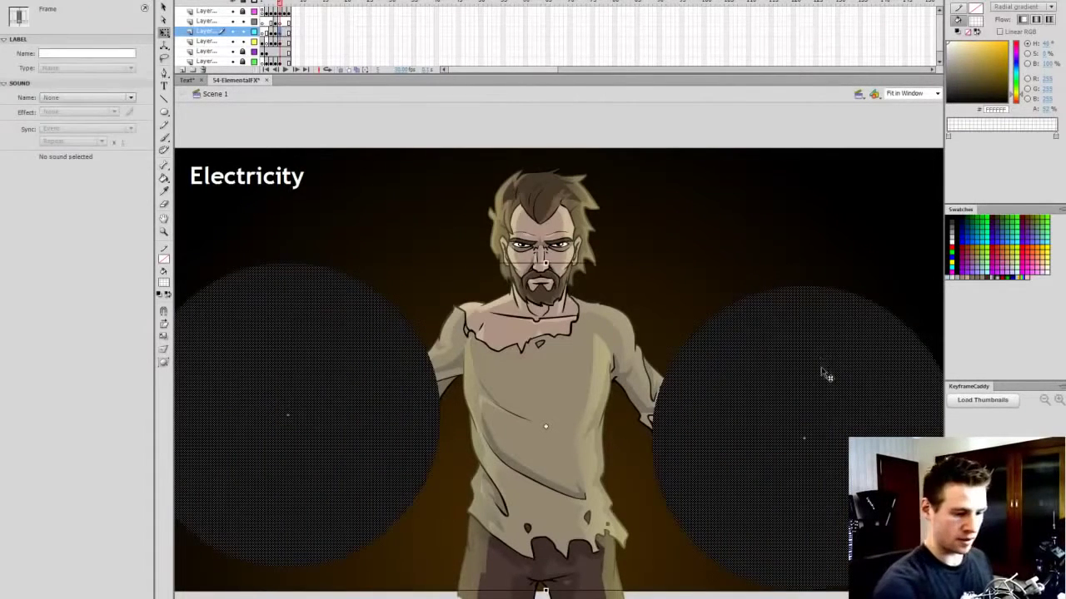
{"action": "left_click", "coordinate": [959, 138]}
{"action": "left_click_drag", "start_coordinate": [959, 139], "coordinate": [901, 160]}
{"action": "left_click", "coordinate": [950, 137]}
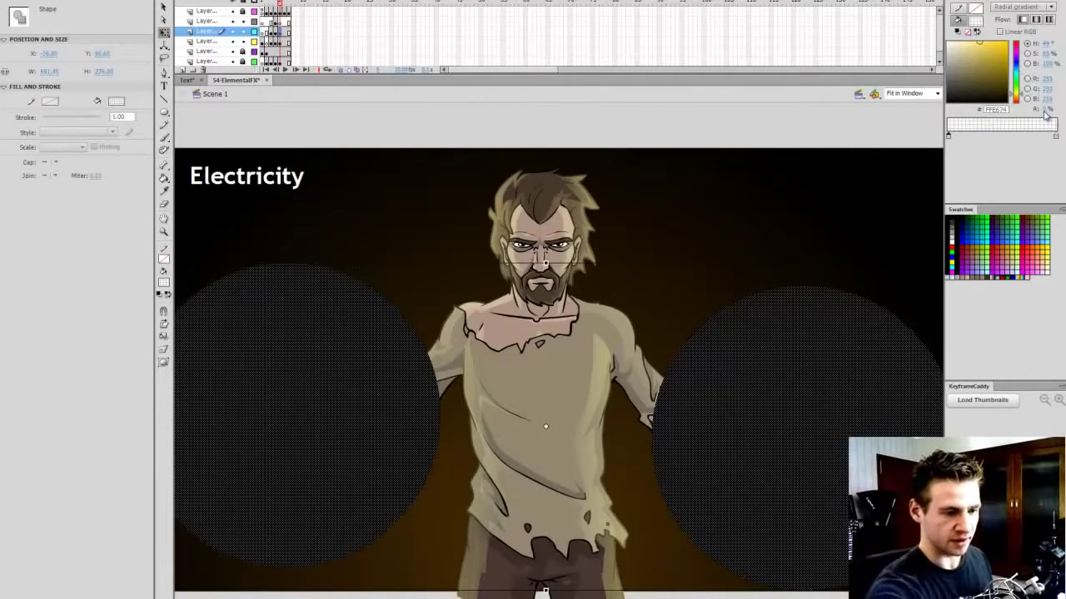
{"action": "left_click", "coordinate": [923, 133]}
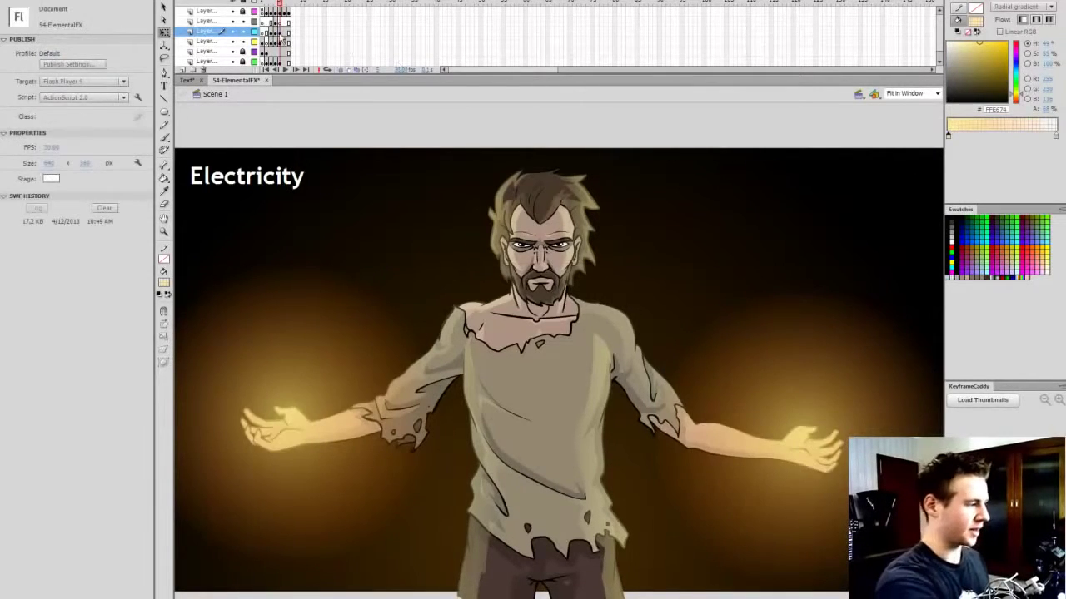
Step: Change the hand glows' center stop to white FFFFFF, lower its opacity to a faint glow, and save the document
{"action": "left_click", "coordinate": [282, 35]}
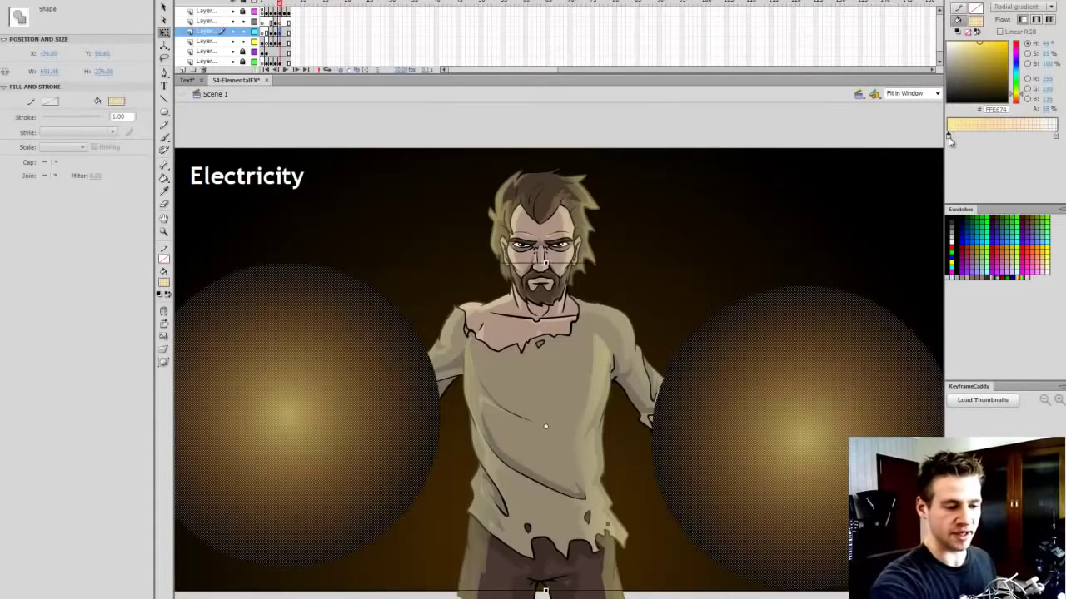
{"action": "left_click_drag", "start_coordinate": [960, 45], "coordinate": [943, 26]}
{"action": "left_click", "coordinate": [1045, 109]}
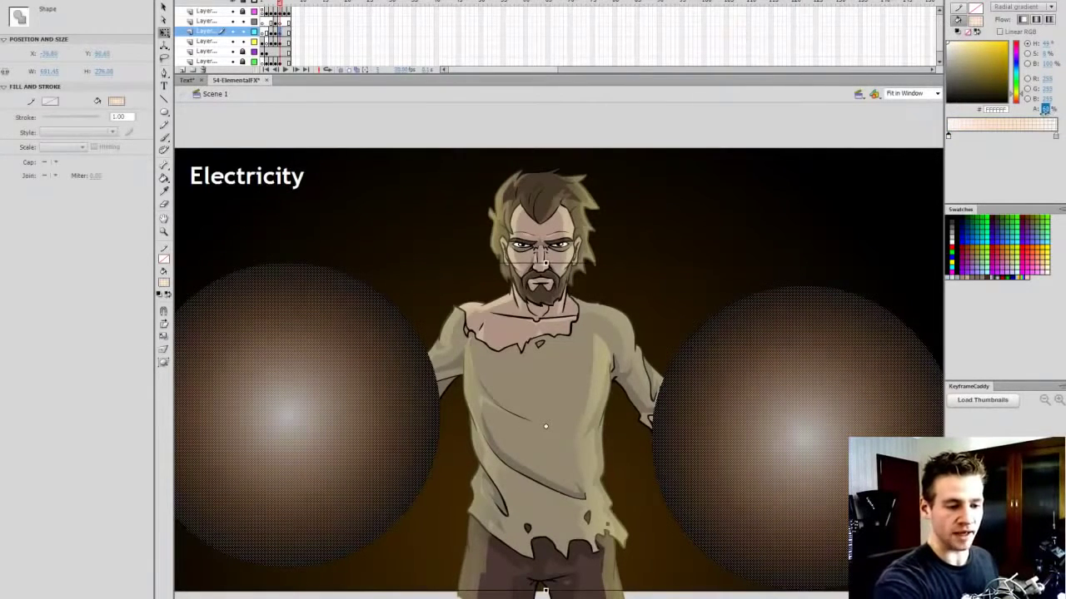
{"action": "left_click_drag", "start_coordinate": [1030, 124], "coordinate": [1032, 125]}
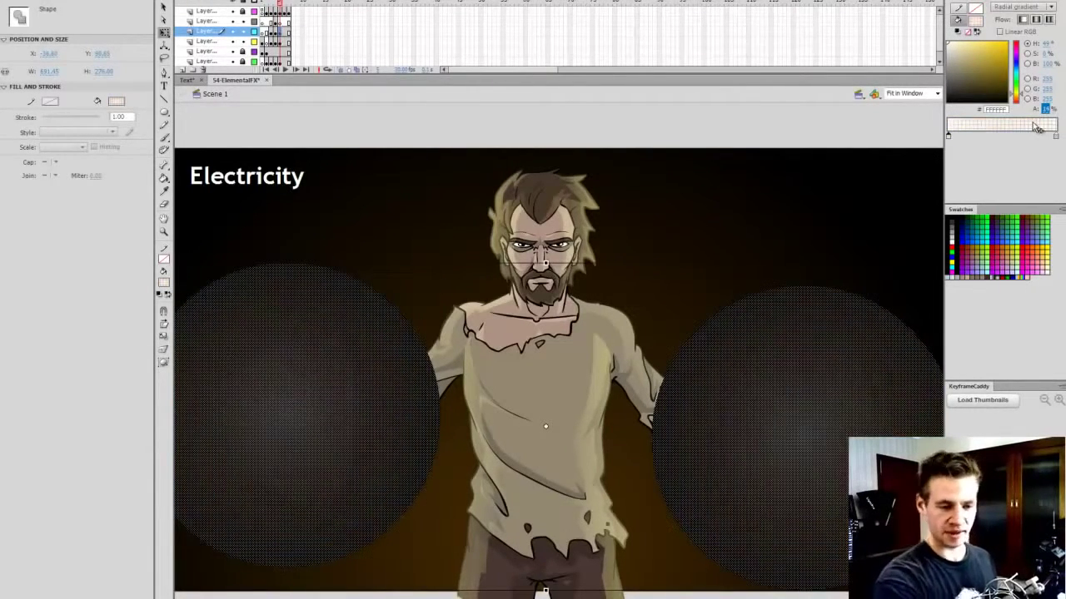
{"action": "left_click", "coordinate": [880, 128]}
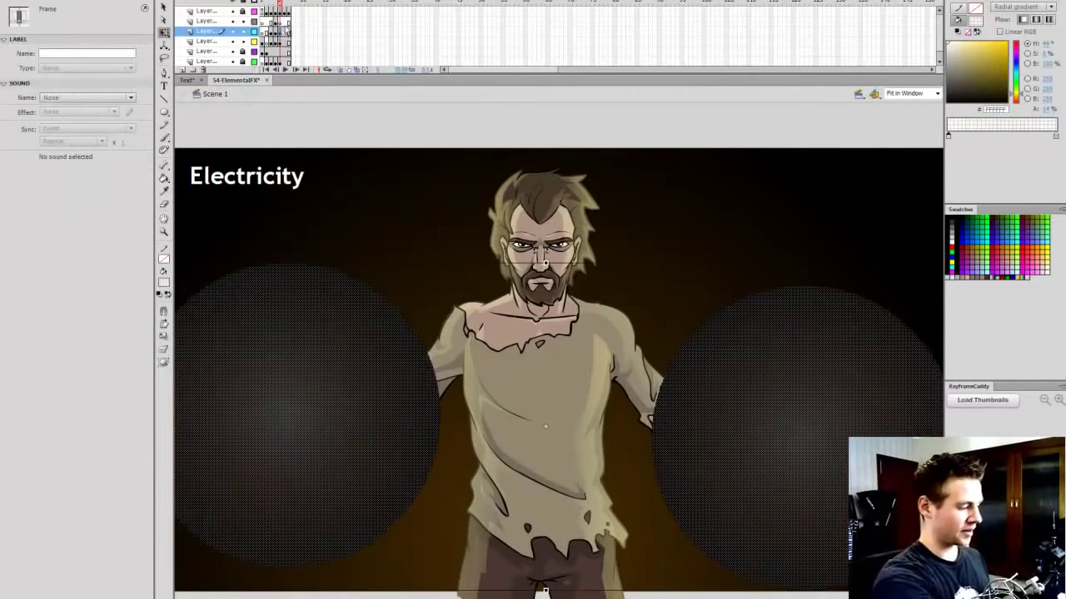
{"action": "left_click", "coordinate": [388, 329]}
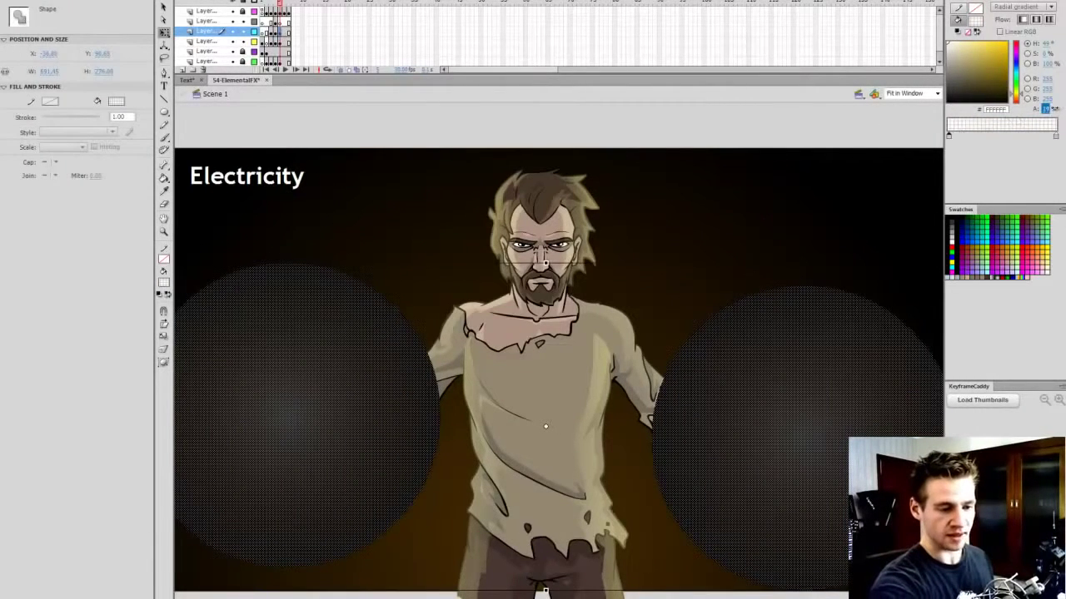
{"action": "left_click", "coordinate": [881, 120]}
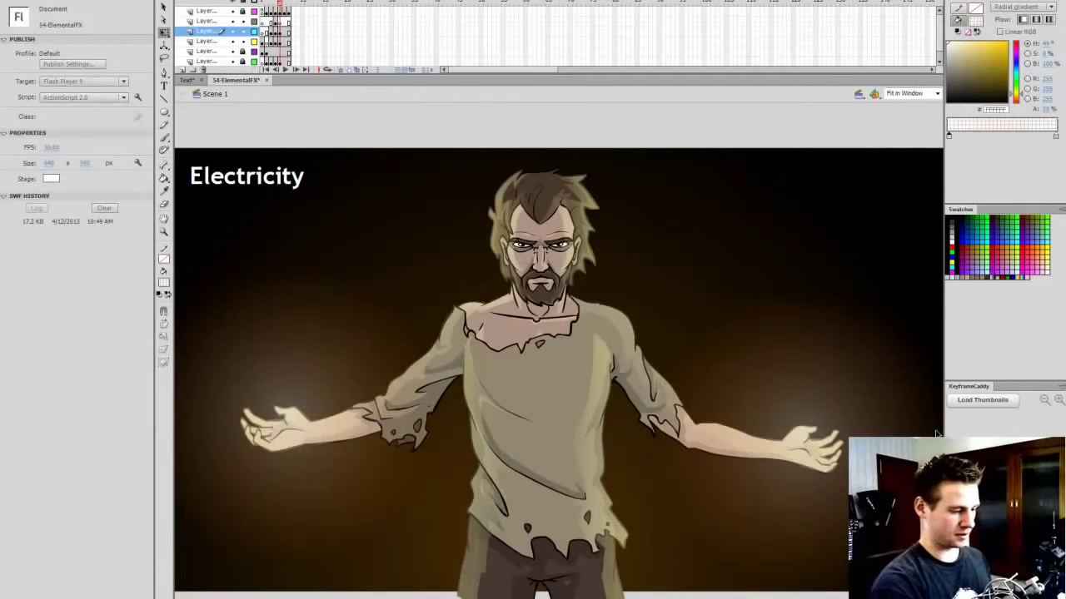
{"action": "key", "text": "ctrl+Return"}
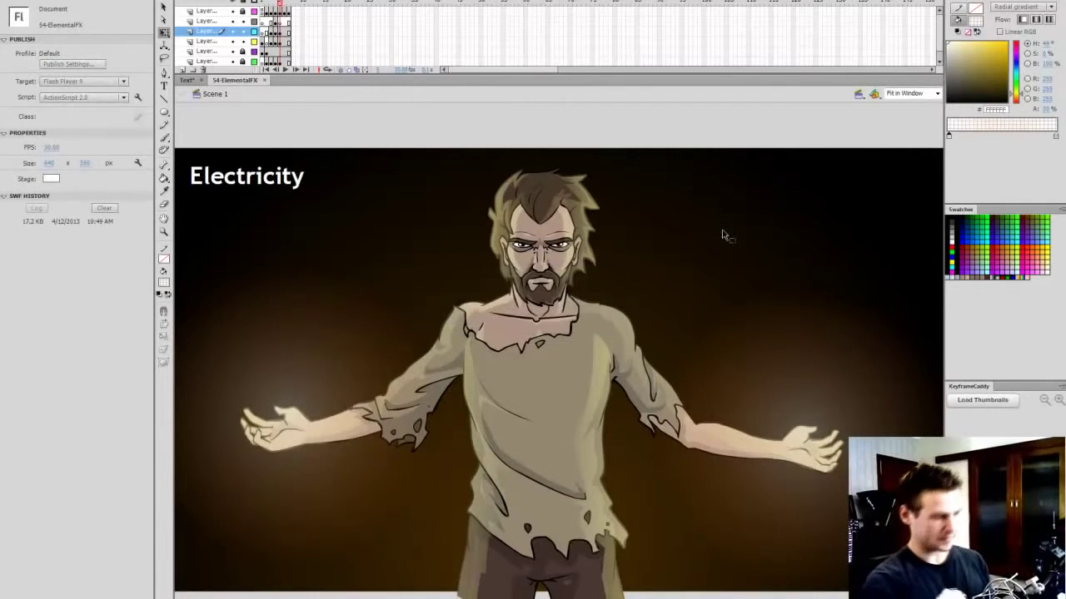
Step: Select the Electricity frame on the effect layer, save, and set up the Brush tool with a solid white FFFFFF fill near the hand
{"action": "left_click", "coordinate": [284, 21]}
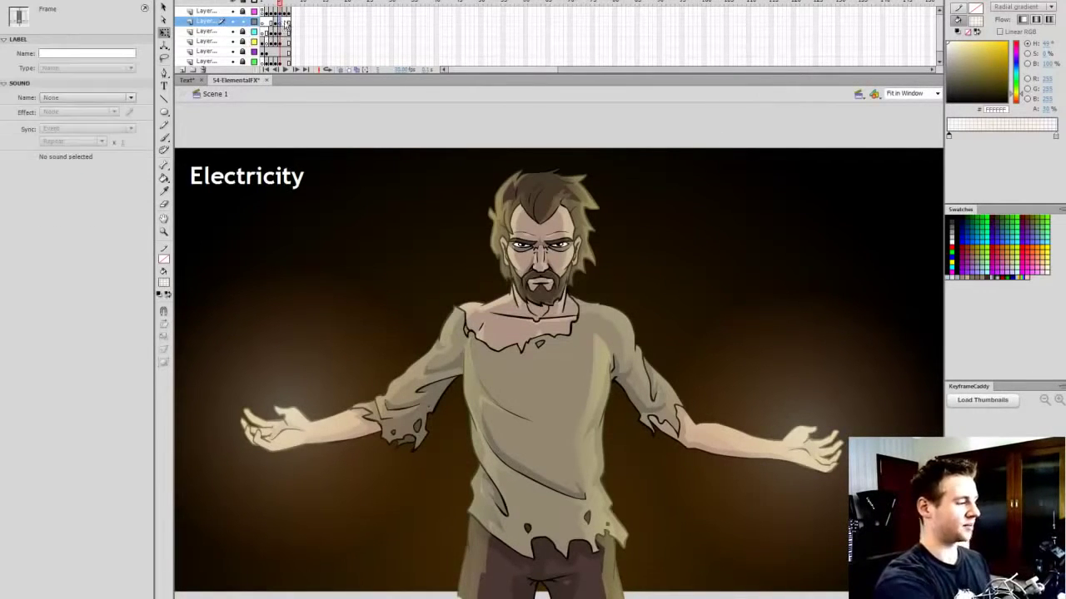
{"action": "left_click", "coordinate": [324, 407]}
{"action": "left_click", "coordinate": [328, 406], "text": "ctrl"}
{"action": "key", "text": "ctrl+s"}
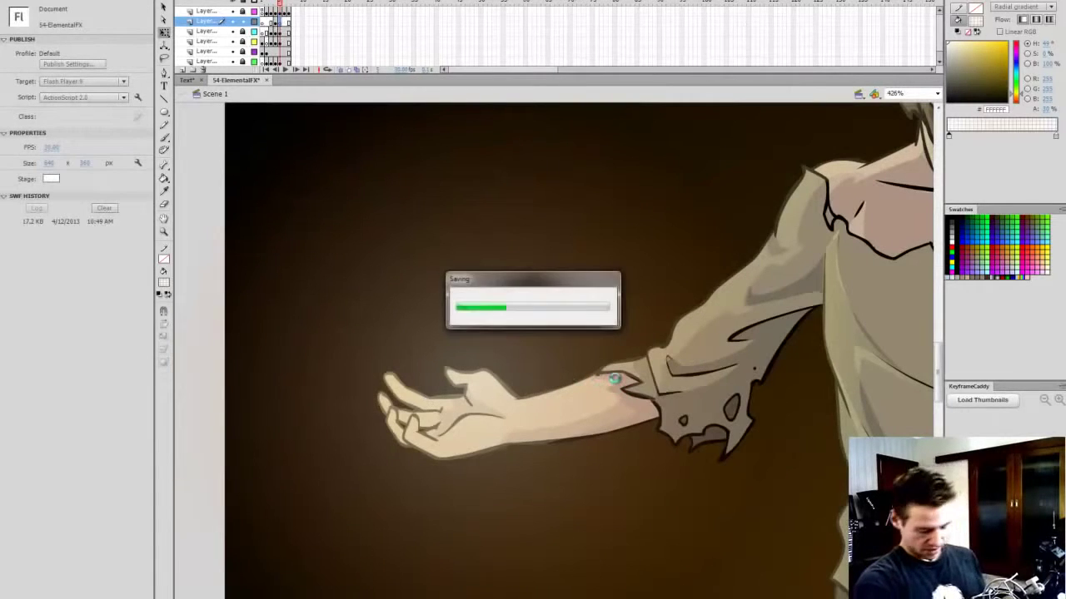
{"action": "left_click", "coordinate": [952, 241]}
{"action": "left_click_drag", "start_coordinate": [938, 374], "coordinate": [938, 367]}
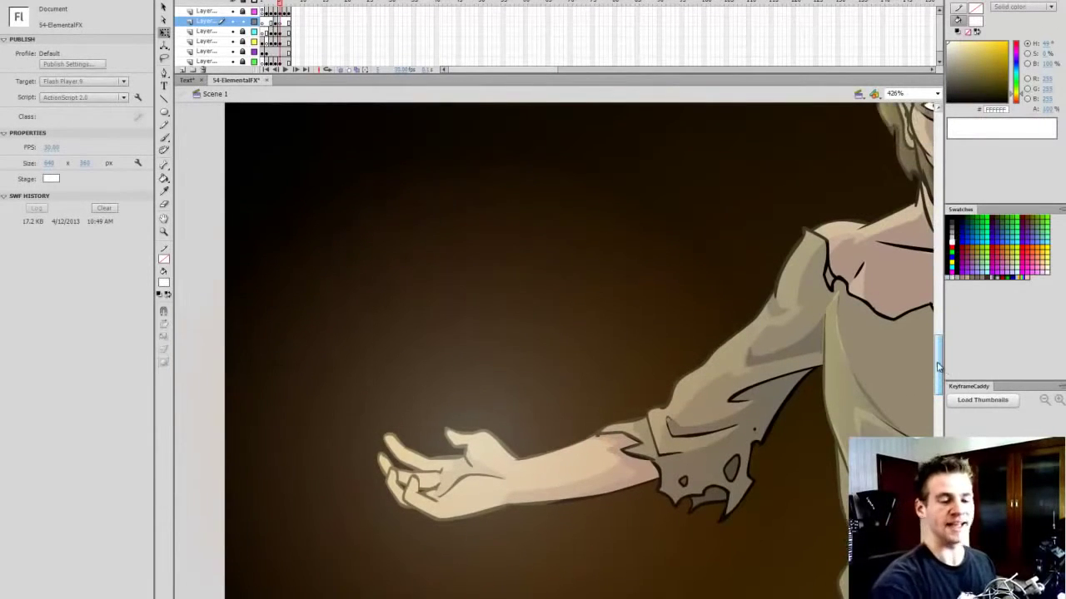
{"action": "key", "text": "b"}
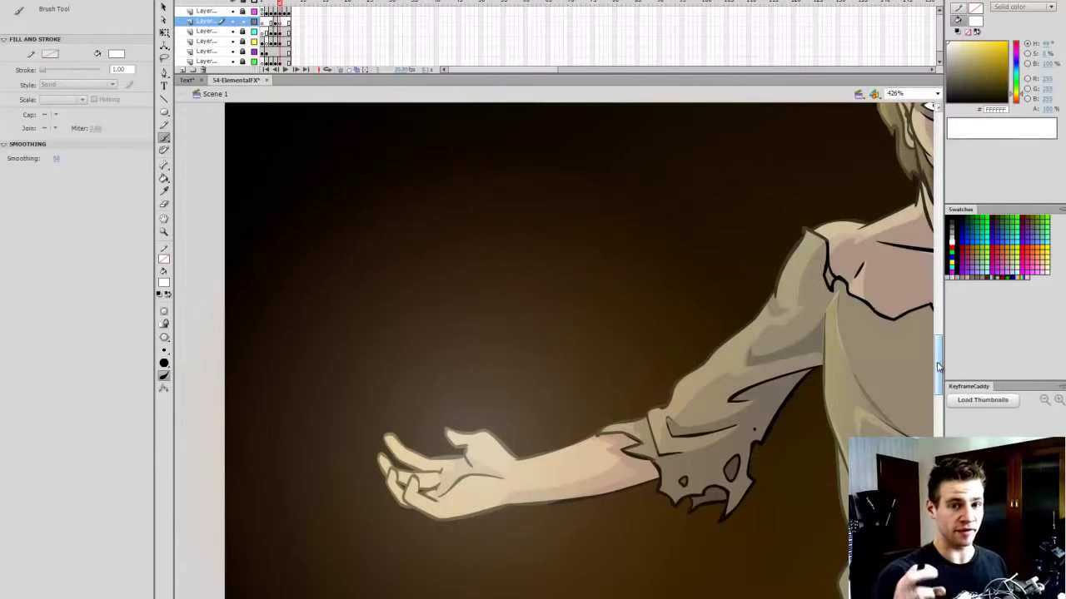
Step: Review the hand effects in the preceding element frames as a reference and return to the Electricity frame
{"action": "key", "text": "comma"}
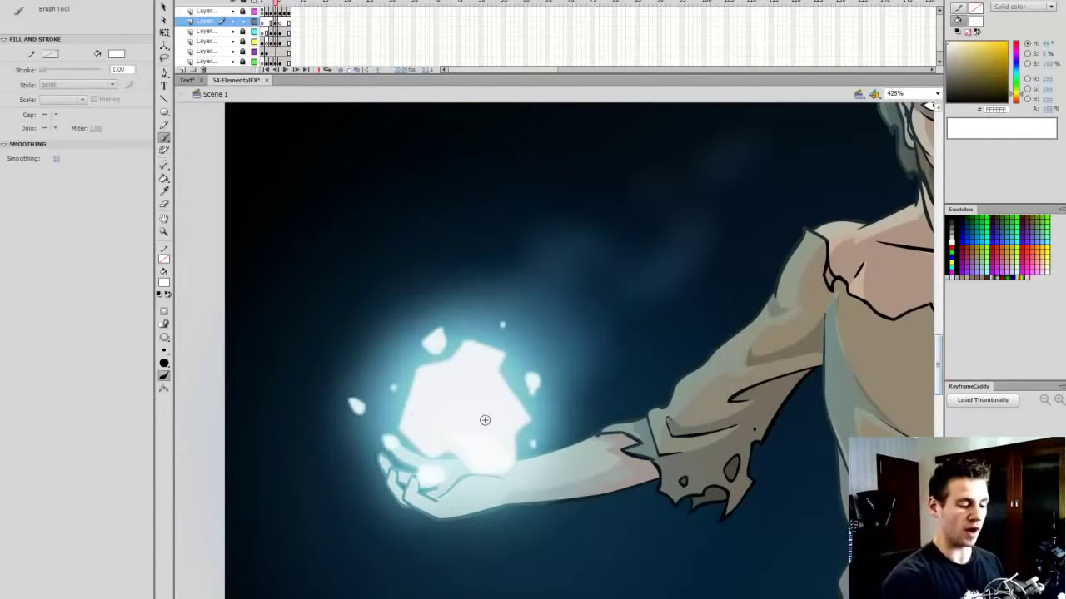
{"action": "key", "text": "comma"}
{"action": "key", "text": "period"}
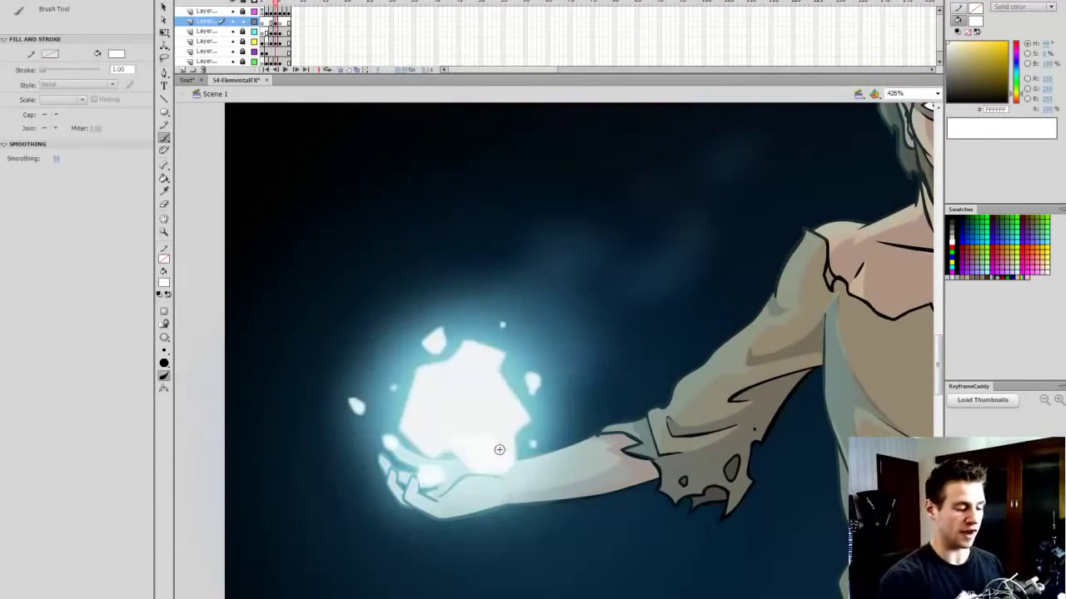
{"action": "key", "text": "period"}
{"action": "left_click", "coordinate": [278, 23]}
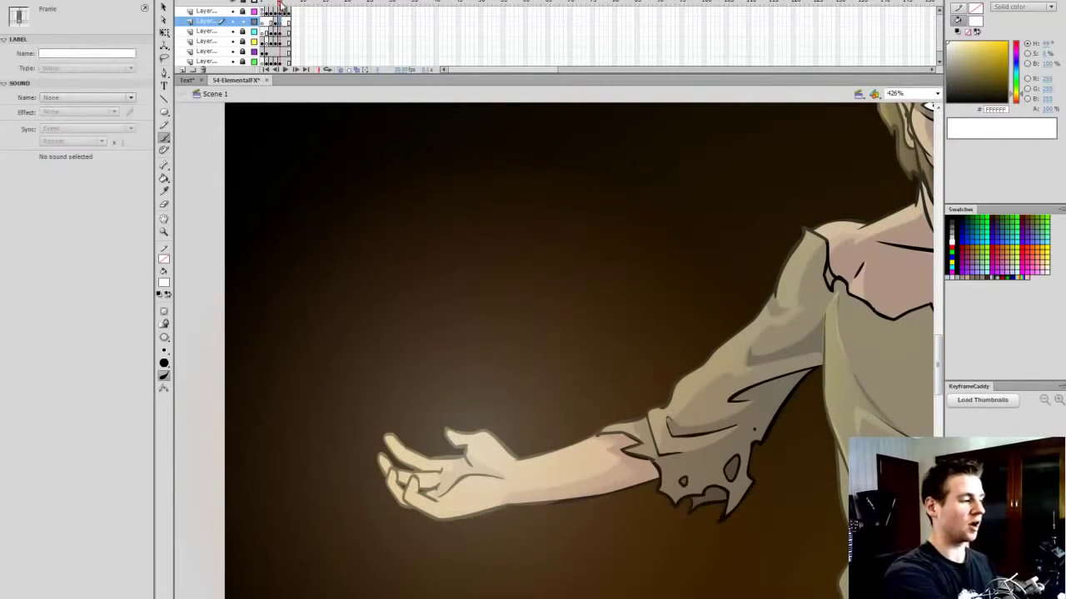
{"action": "left_click", "coordinate": [283, 5]}
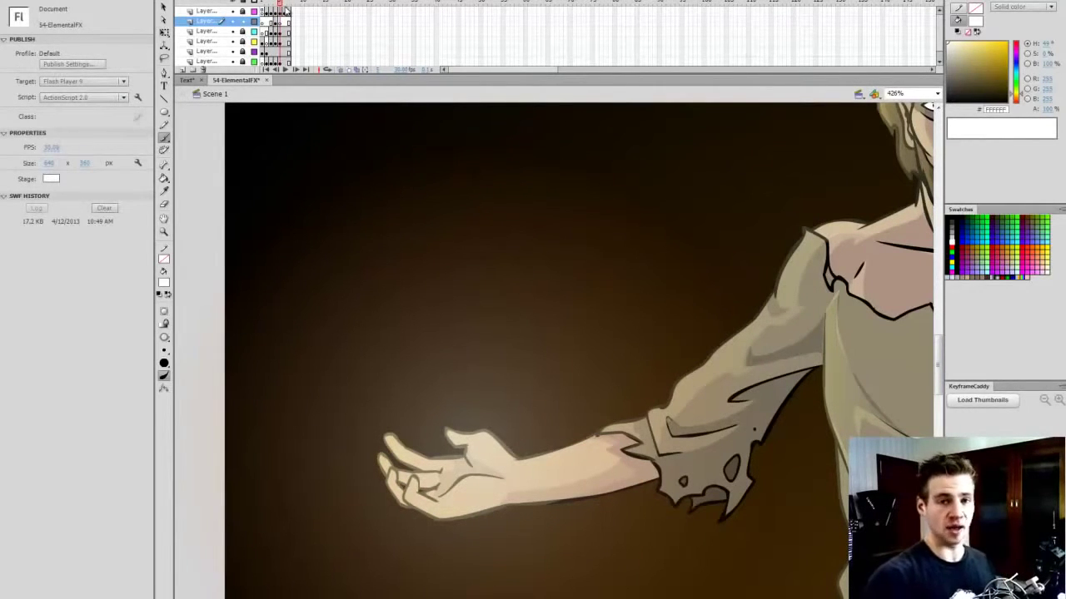
Step: Paint white jagged lightning bolts with a small brush along the forearm and beneath the character's right hand in the Electricity frame
{"action": "left_click_drag", "start_coordinate": [938, 338], "coordinate": [938, 341]}
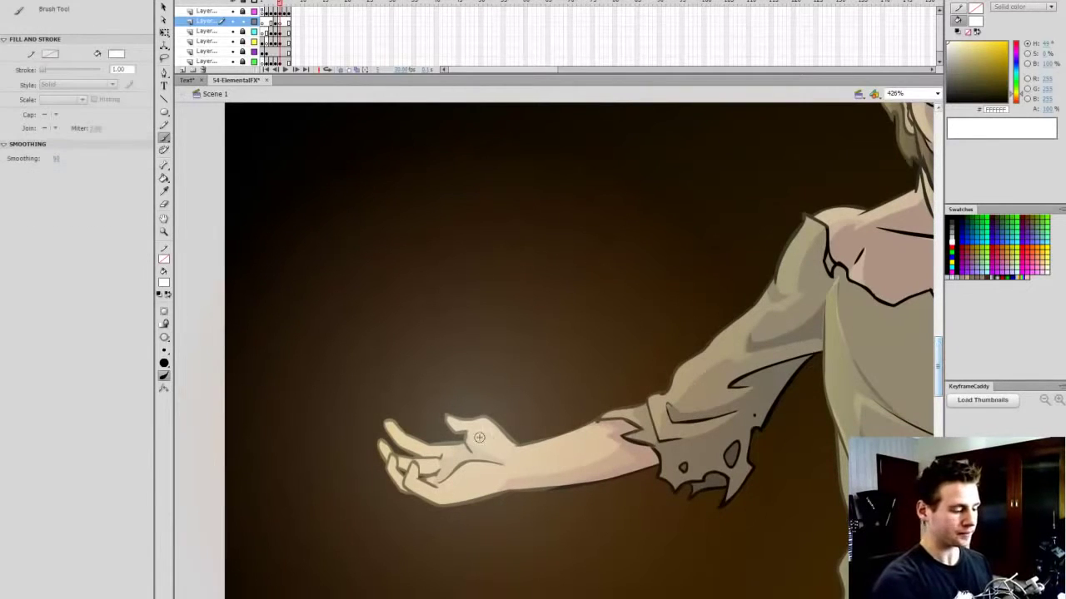
{"action": "left_click", "coordinate": [280, 23]}
{"action": "key", "text": "F7"}
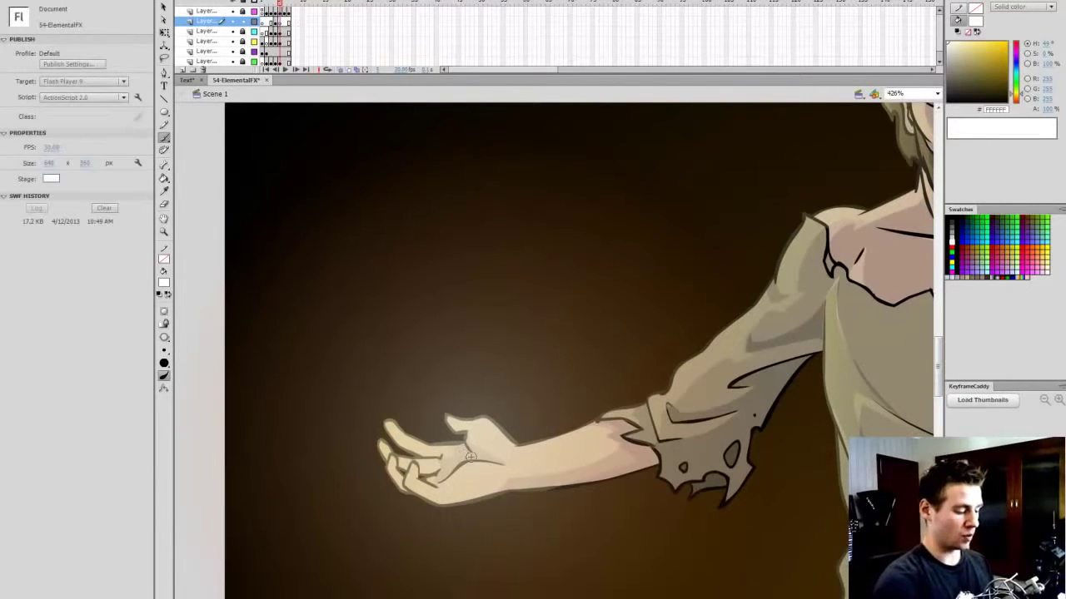
{"action": "left_click", "coordinate": [166, 351]}
{"action": "left_click", "coordinate": [198, 373]}
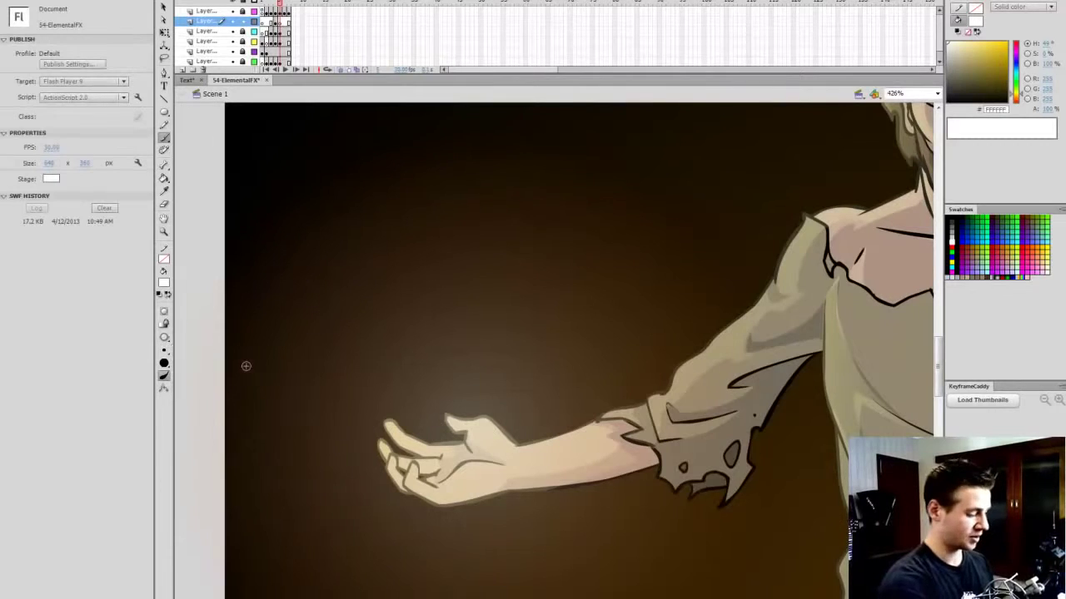
{"action": "mouse_move", "coordinate": [598, 447]}
{"action": "left_mouse_down"}
{"action": "mouse_move", "coordinate": [571, 491]}
{"action": "mouse_move", "coordinate": [481, 536]}
{"action": "mouse_move", "coordinate": [487, 513]}
{"action": "mouse_move", "coordinate": [458, 518]}
{"action": "mouse_move", "coordinate": [400, 479]}
{"action": "mouse_move", "coordinate": [423, 410]}
{"action": "left_mouse_up"}
{"action": "left_click_drag", "start_coordinate": [399, 509], "coordinate": [343, 524]}
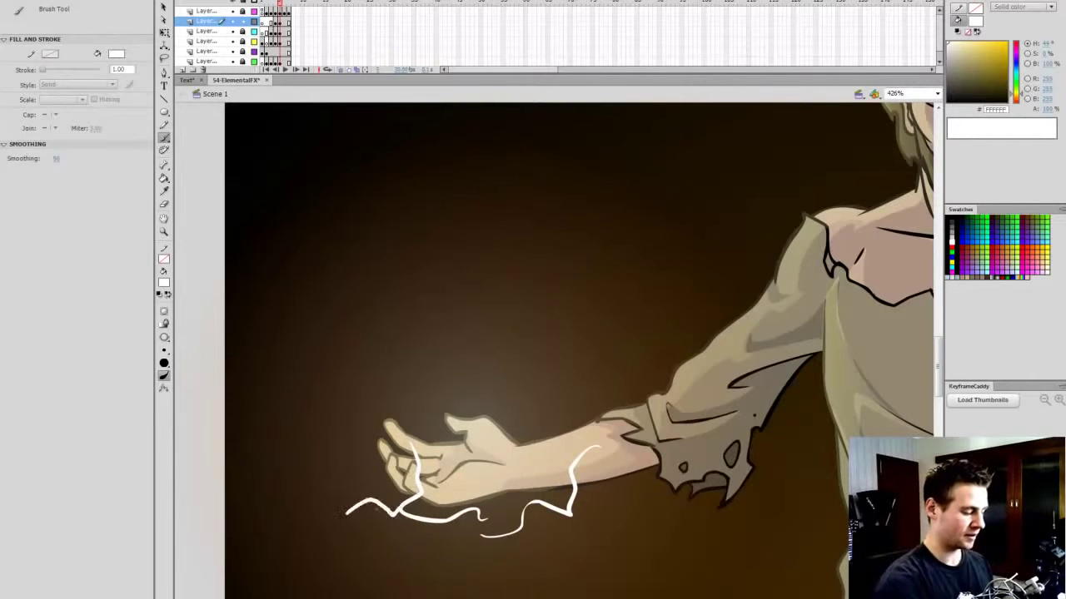
Step: Paint bolts around the right hand's fingertips and above the thumb, extend the forearm bolt, and dot sparks near the forearm
{"action": "mouse_move", "coordinate": [396, 471]}
{"action": "left_mouse_down"}
{"action": "mouse_move", "coordinate": [356, 444]}
{"action": "mouse_move", "coordinate": [370, 422]}
{"action": "mouse_move", "coordinate": [367, 381]}
{"action": "left_mouse_up"}
{"action": "left_click_drag", "start_coordinate": [361, 449], "coordinate": [337, 454]}
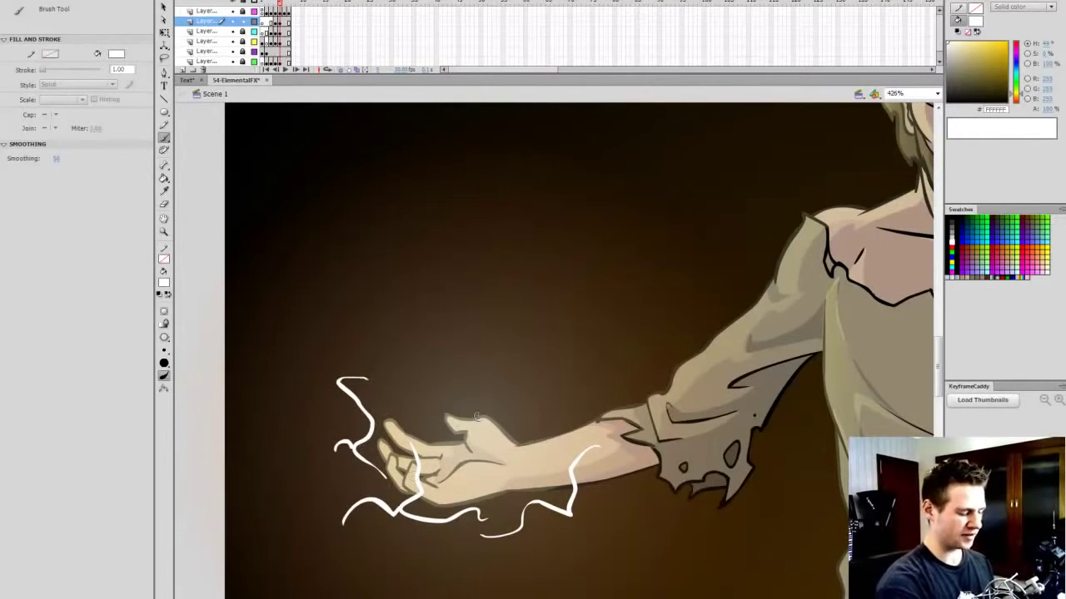
{"action": "mouse_move", "coordinate": [477, 416]}
{"action": "left_mouse_down"}
{"action": "mouse_move", "coordinate": [475, 367]}
{"action": "mouse_move", "coordinate": [520, 417]}
{"action": "left_mouse_up"}
{"action": "left_click", "coordinate": [577, 411]}
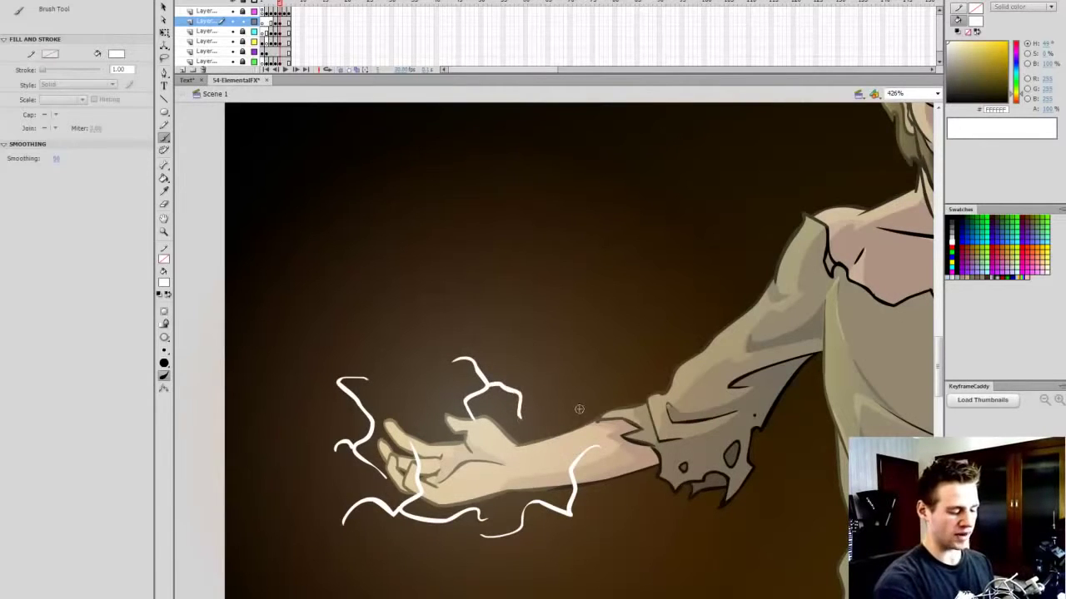
{"action": "left_click_drag", "start_coordinate": [434, 404], "coordinate": [411, 376]}
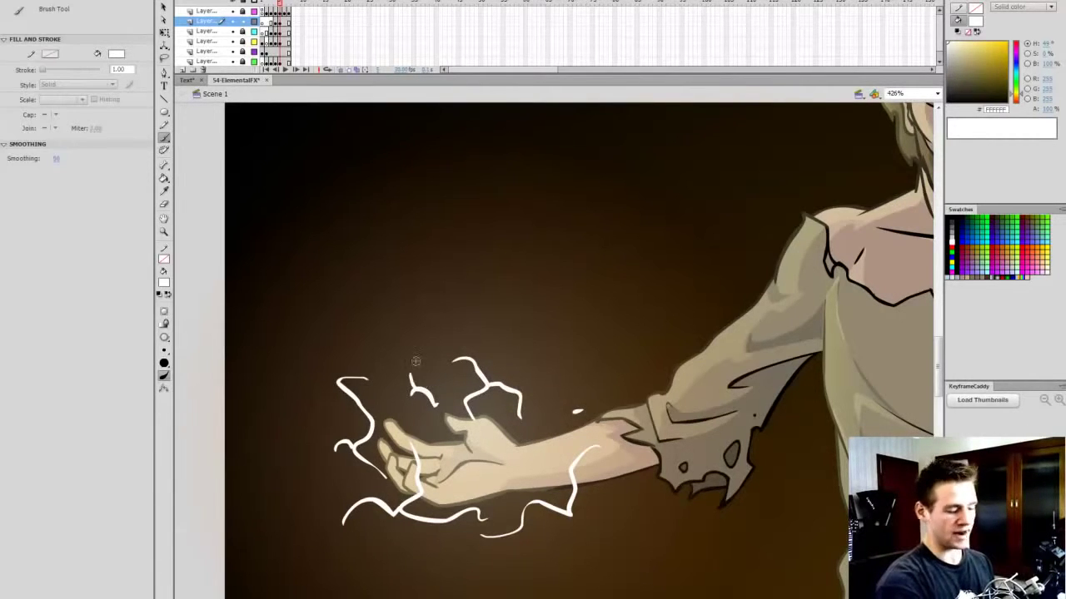
{"action": "left_click_drag", "start_coordinate": [577, 513], "coordinate": [601, 505]}
{"action": "left_click", "coordinate": [628, 517]}
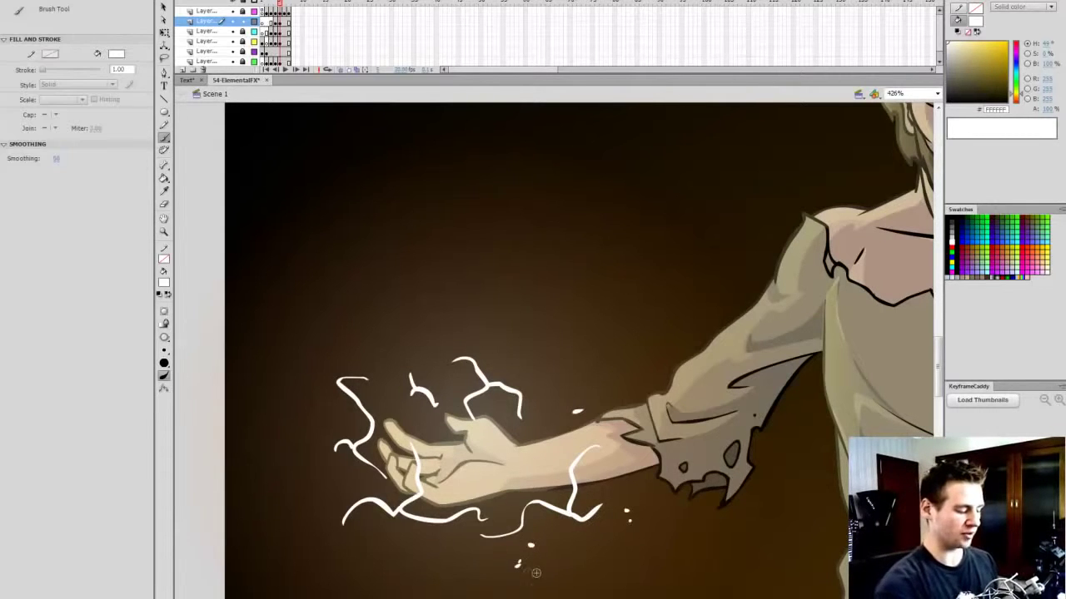
Step: Add a forked branch beneath the right hand and a long bolt running across the palm and wrist to above the forearm
{"action": "scroll", "coordinate": [466, 532], "scroll_direction": "down", "scroll_amount": 2}
{"action": "mouse_move", "coordinate": [398, 494]}
{"action": "left_mouse_down"}
{"action": "mouse_move", "coordinate": [380, 510]}
{"action": "mouse_move", "coordinate": [394, 529]}
{"action": "left_mouse_up"}
{"action": "left_click_drag", "start_coordinate": [397, 536], "coordinate": [405, 536]}
{"action": "left_click", "coordinate": [432, 532]}
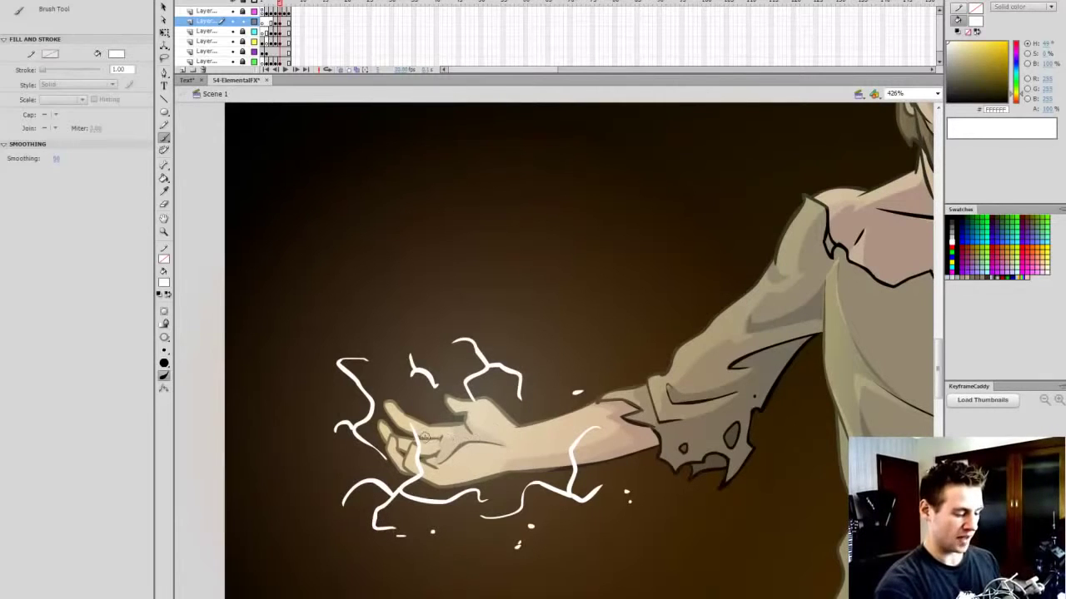
{"action": "mouse_move", "coordinate": [423, 441]}
{"action": "left_mouse_down"}
{"action": "mouse_move", "coordinate": [463, 445]}
{"action": "mouse_move", "coordinate": [473, 408]}
{"action": "mouse_move", "coordinate": [543, 432]}
{"action": "mouse_move", "coordinate": [578, 367]}
{"action": "left_mouse_up"}
{"action": "left_click_drag", "start_coordinate": [609, 349], "coordinate": [606, 358]}
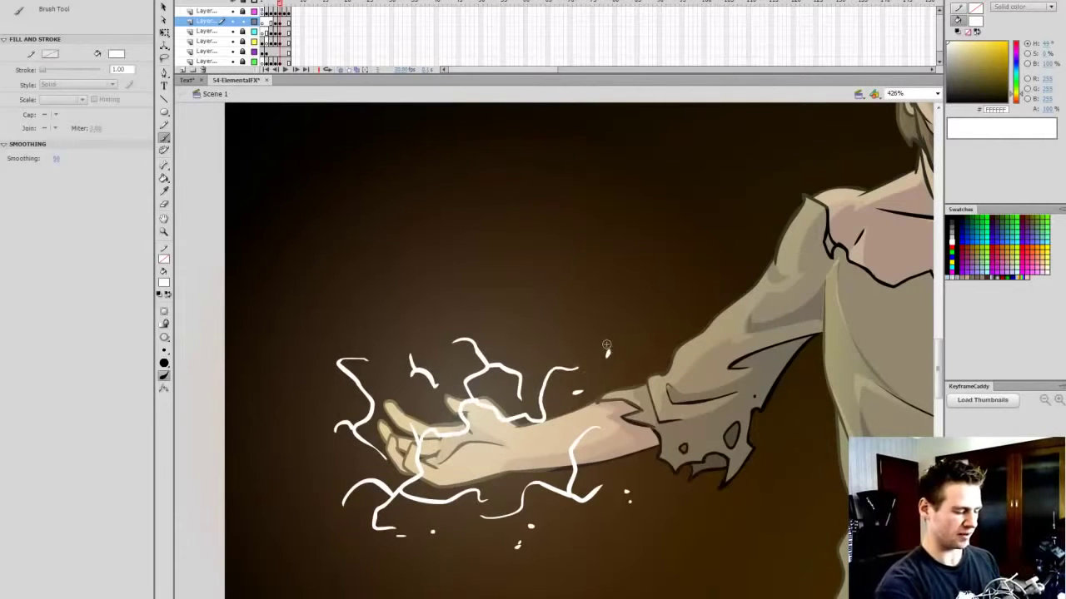
Step: Scatter small white spark dots on the wrist and around the right hand and forearm
{"action": "left_click", "coordinate": [495, 489]}
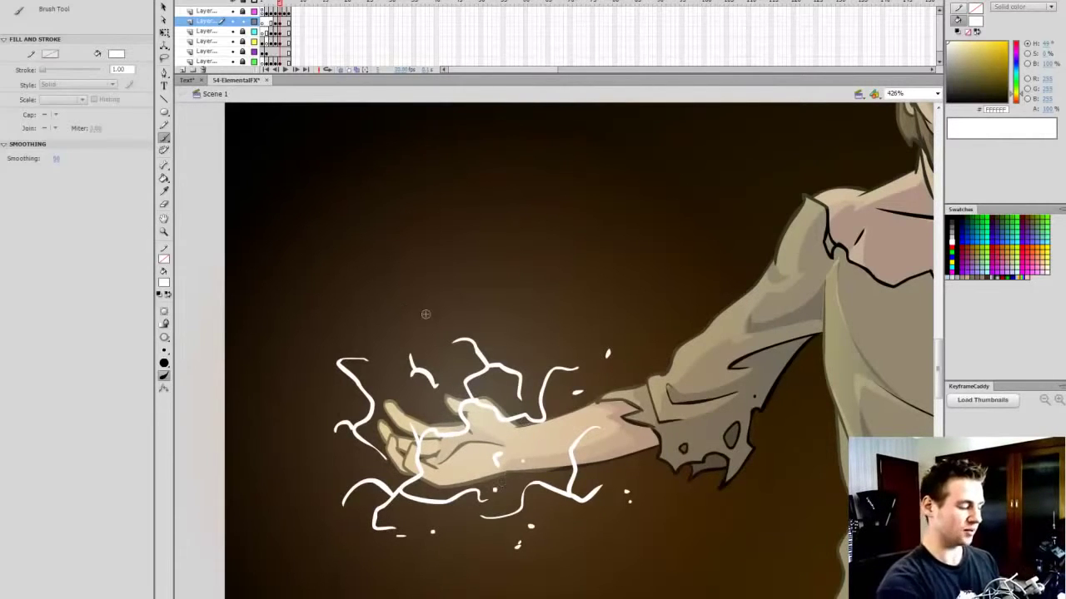
{"action": "left_click", "coordinate": [377, 352]}
{"action": "left_click", "coordinate": [326, 490]}
{"action": "left_click", "coordinate": [323, 534]}
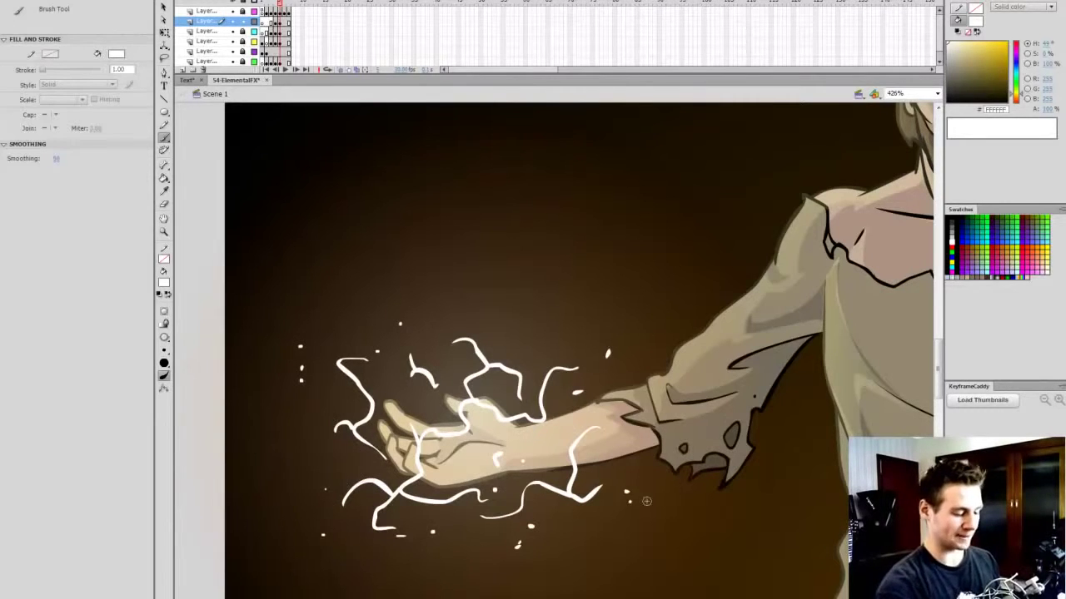
{"action": "scroll", "coordinate": [553, 350], "scroll_direction": "right", "scroll_amount": 3}
{"action": "left_click", "coordinate": [559, 359]}
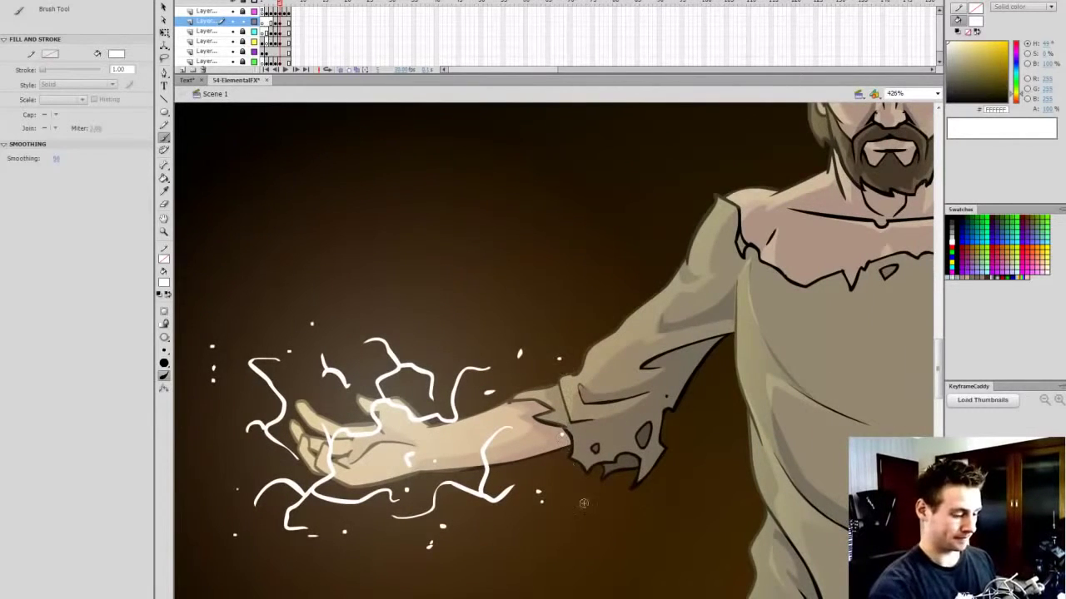
Step: Paint thin bolts and sparks on the right sleeve and short loose streaks above the right forearm
{"action": "left_click_drag", "start_coordinate": [582, 383], "coordinate": [614, 342]}
{"action": "left_click", "coordinate": [609, 298]}
{"action": "mouse_move", "coordinate": [619, 329]}
{"action": "left_mouse_down"}
{"action": "mouse_move", "coordinate": [611, 297]}
{"action": "mouse_move", "coordinate": [645, 279]}
{"action": "left_mouse_up"}
{"action": "left_click", "coordinate": [623, 287]}
{"action": "left_click_drag", "start_coordinate": [459, 333], "coordinate": [460, 285]}
{"action": "left_click", "coordinate": [446, 273]}
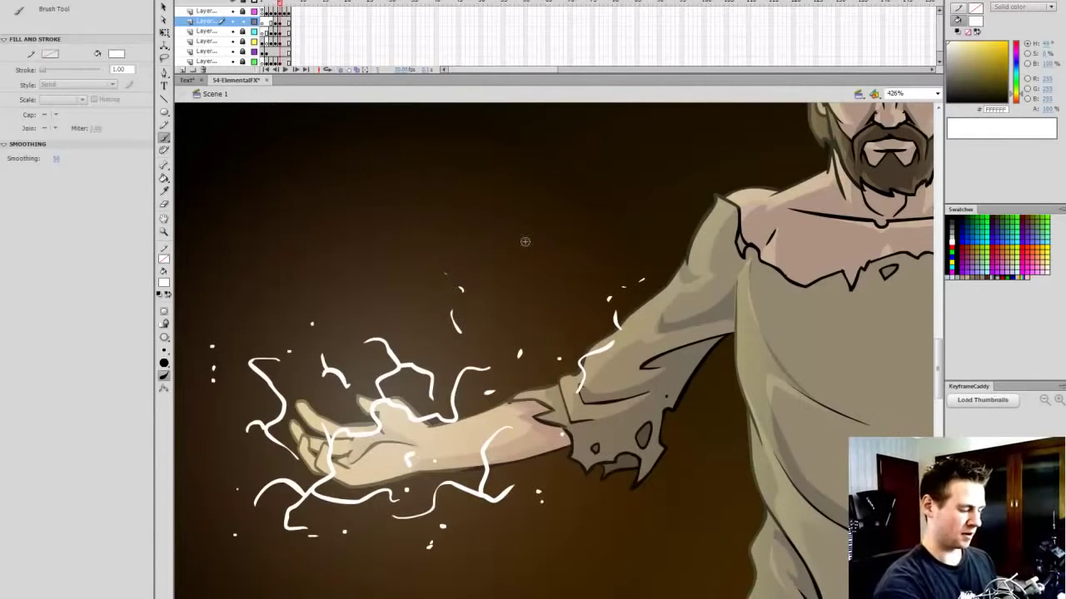
Step: Paint white bolts along the character's left sleeve and forearm, with branches forking above and below the forearm
{"action": "left_click_drag", "start_coordinate": [517, 597], "coordinate": [588, 597]}
{"action": "mouse_move", "coordinate": [407, 348]}
{"action": "left_mouse_down"}
{"action": "mouse_move", "coordinate": [442, 385]}
{"action": "mouse_move", "coordinate": [468, 449]}
{"action": "left_mouse_up"}
{"action": "mouse_move", "coordinate": [493, 456]}
{"action": "left_mouse_down"}
{"action": "mouse_move", "coordinate": [508, 488]}
{"action": "mouse_move", "coordinate": [506, 464]}
{"action": "mouse_move", "coordinate": [626, 488]}
{"action": "mouse_move", "coordinate": [658, 450]}
{"action": "left_mouse_up"}
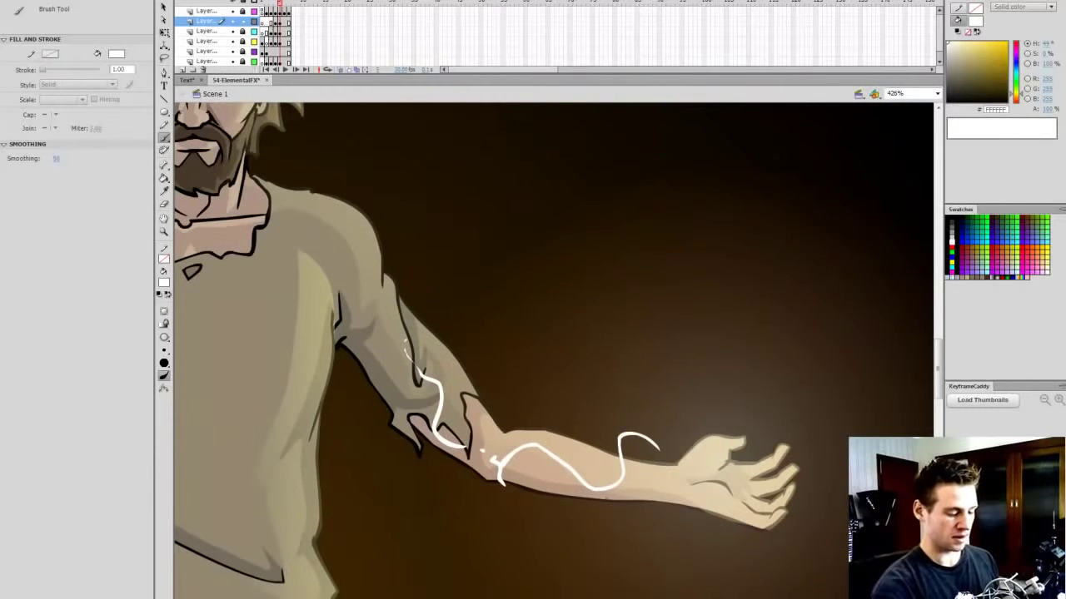
{"action": "mouse_move", "coordinate": [621, 483]}
{"action": "left_mouse_down"}
{"action": "mouse_move", "coordinate": [616, 533]}
{"action": "mouse_move", "coordinate": [641, 530]}
{"action": "left_mouse_up"}
{"action": "left_click_drag", "start_coordinate": [517, 389], "coordinate": [540, 439]}
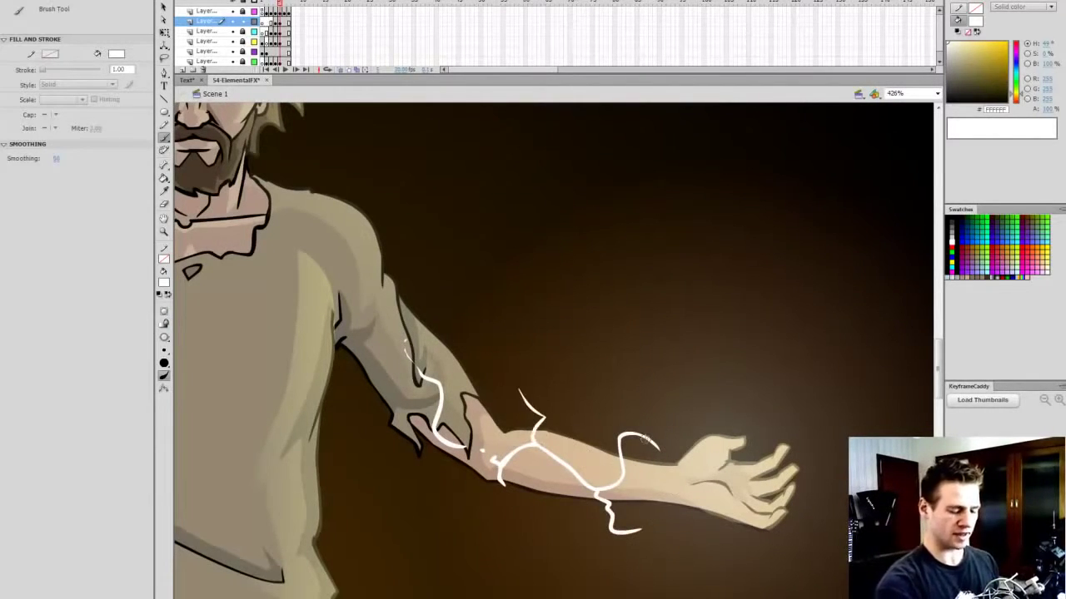
Step: Paint branching bolts around the left wrist, thumb, fingers and underside of the hand, redoing the first wrist bolt
{"action": "mouse_move", "coordinate": [656, 514]}
{"action": "left_mouse_down"}
{"action": "mouse_move", "coordinate": [661, 489]}
{"action": "mouse_move", "coordinate": [728, 465]}
{"action": "mouse_move", "coordinate": [743, 406]}
{"action": "left_mouse_up"}
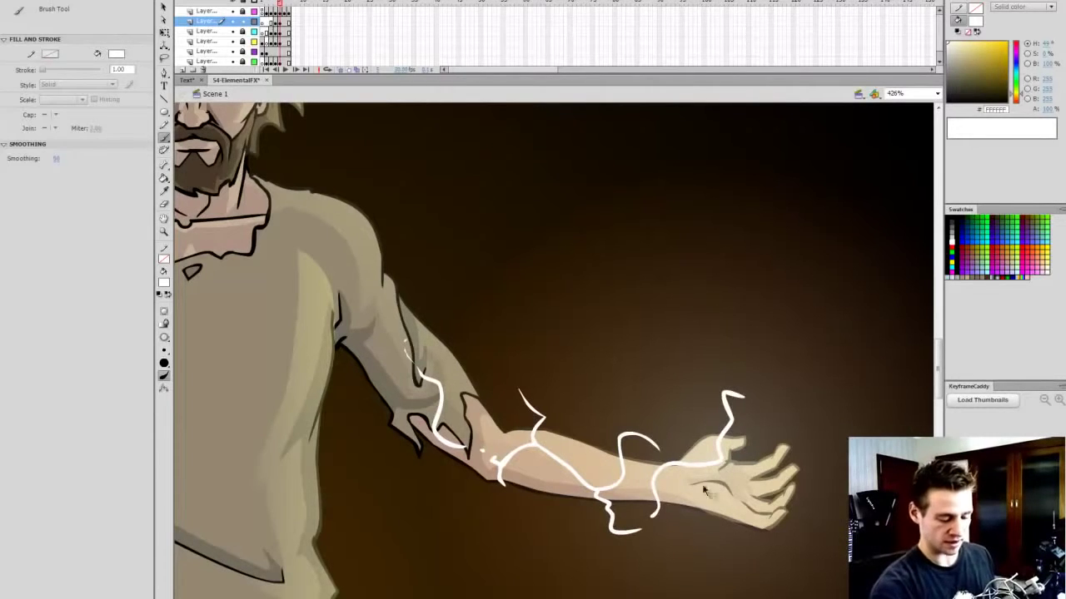
{"action": "key", "text": "ctrl+z"}
{"action": "mouse_move", "coordinate": [656, 520]}
{"action": "left_mouse_down"}
{"action": "mouse_move", "coordinate": [696, 519]}
{"action": "mouse_move", "coordinate": [756, 435]}
{"action": "mouse_move", "coordinate": [747, 383]}
{"action": "left_mouse_up"}
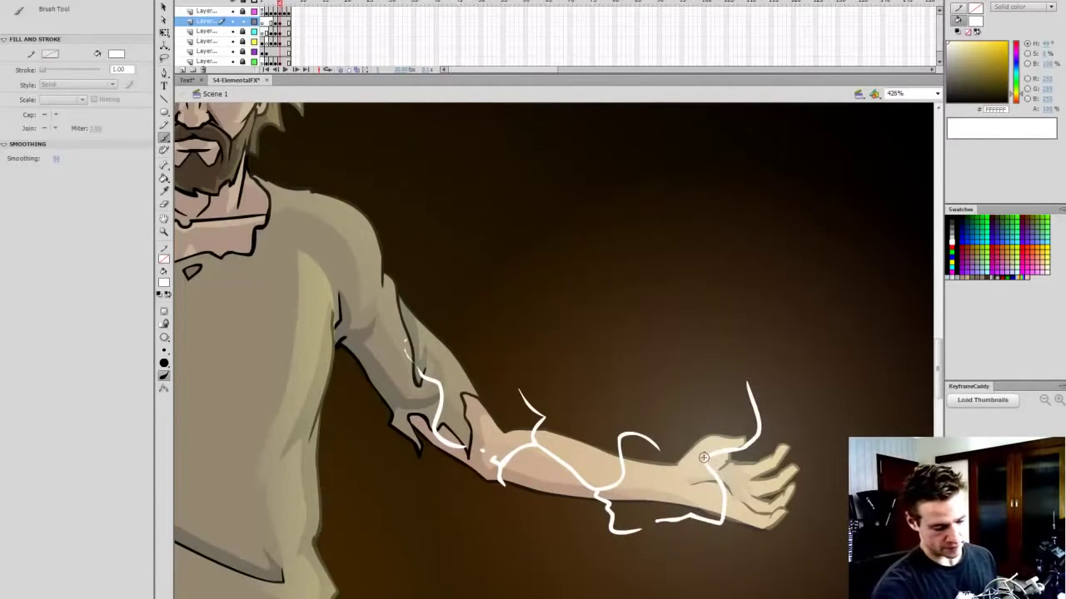
{"action": "left_click_drag", "start_coordinate": [704, 458], "coordinate": [665, 438]}
{"action": "left_click_drag", "start_coordinate": [748, 387], "coordinate": [774, 390]}
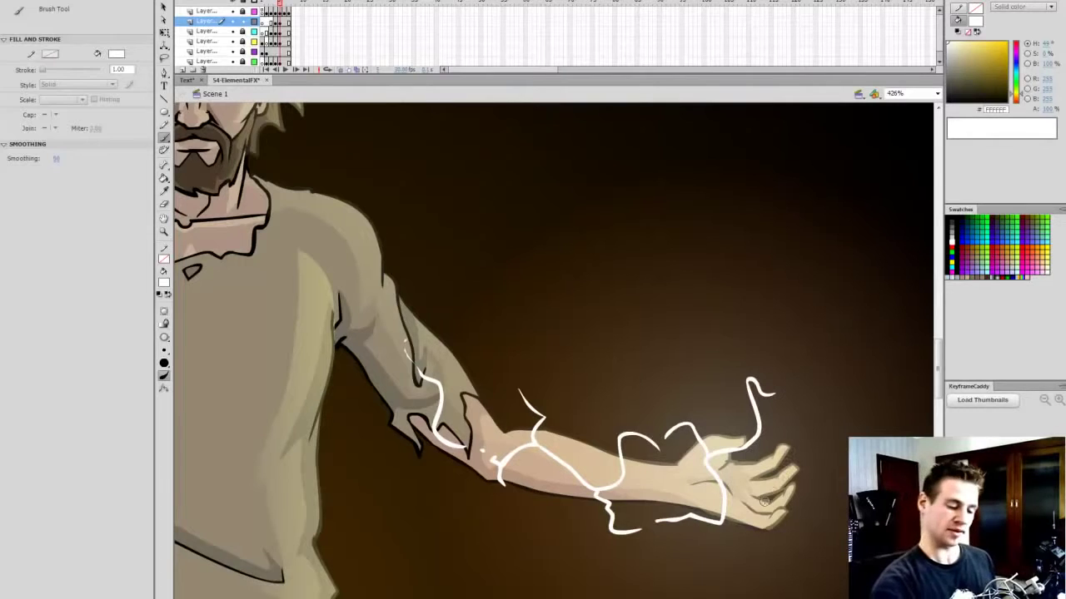
{"action": "left_click_drag", "start_coordinate": [752, 446], "coordinate": [791, 485]}
{"action": "mouse_move", "coordinate": [744, 548]}
{"action": "left_mouse_down"}
{"action": "mouse_move", "coordinate": [771, 535]}
{"action": "mouse_move", "coordinate": [803, 552]}
{"action": "mouse_move", "coordinate": [830, 489]}
{"action": "left_mouse_up"}
Step: Scatter small white sparks around the left hand and forearm and add a short branch to the bolt above the wrist
{"action": "left_click", "coordinate": [813, 426]}
{"action": "left_click", "coordinate": [842, 447]}
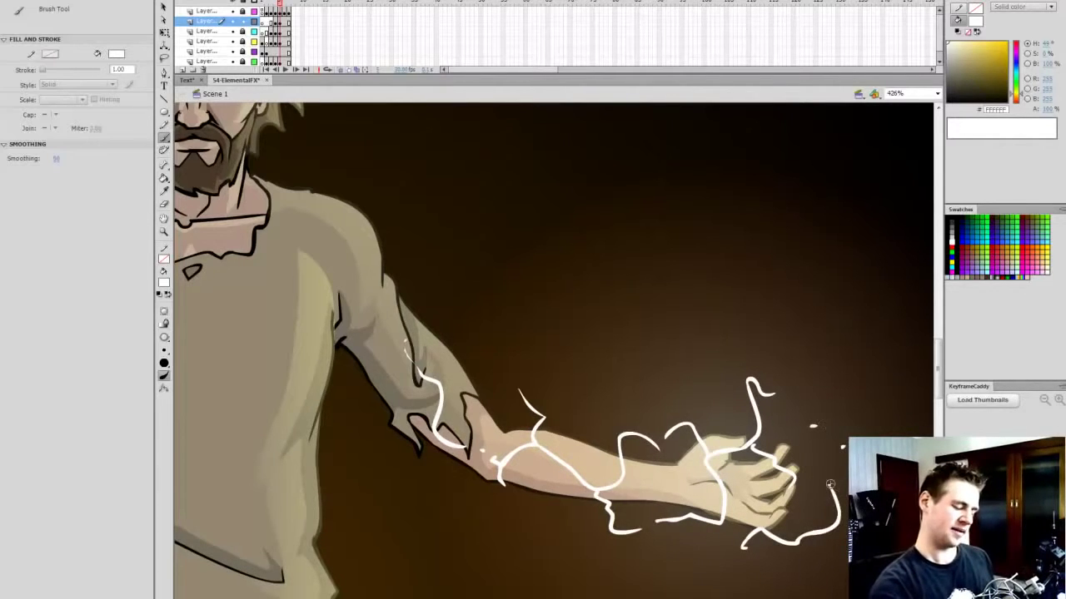
{"action": "left_click", "coordinate": [808, 581]}
{"action": "left_click", "coordinate": [697, 563]}
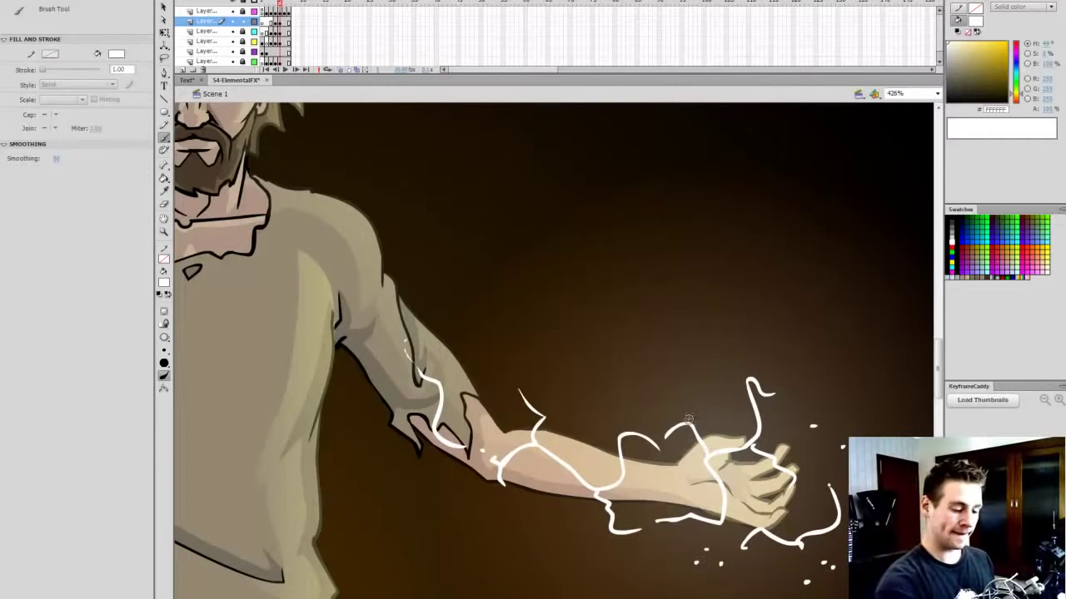
{"action": "left_click_drag", "start_coordinate": [689, 422], "coordinate": [697, 388]}
{"action": "left_click", "coordinate": [673, 385]}
{"action": "left_click", "coordinate": [585, 428]}
{"action": "left_click", "coordinate": [618, 414]}
{"action": "left_click", "coordinate": [624, 420]}
{"action": "left_click", "coordinate": [774, 349]}
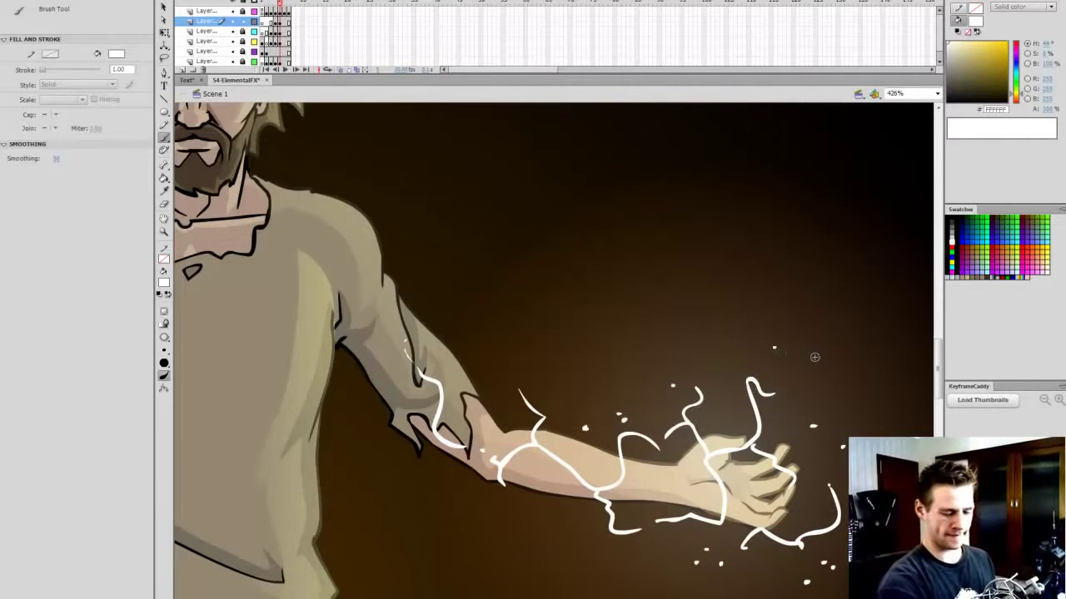
{"action": "left_click", "coordinate": [819, 363]}
{"action": "left_click", "coordinate": [549, 513]}
Step: Convert the painted electricity on the Electricity frame into a movie clip symbol named Lightning
{"action": "left_click", "coordinate": [929, 94]}
{"action": "left_click", "coordinate": [908, 107]}
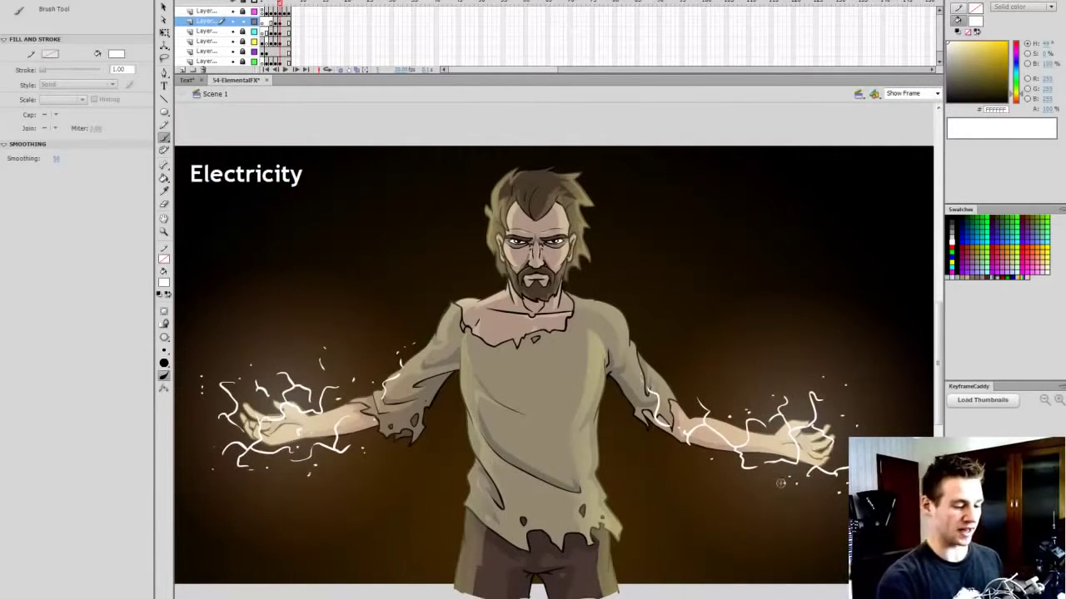
{"action": "left_click", "coordinate": [287, 21]}
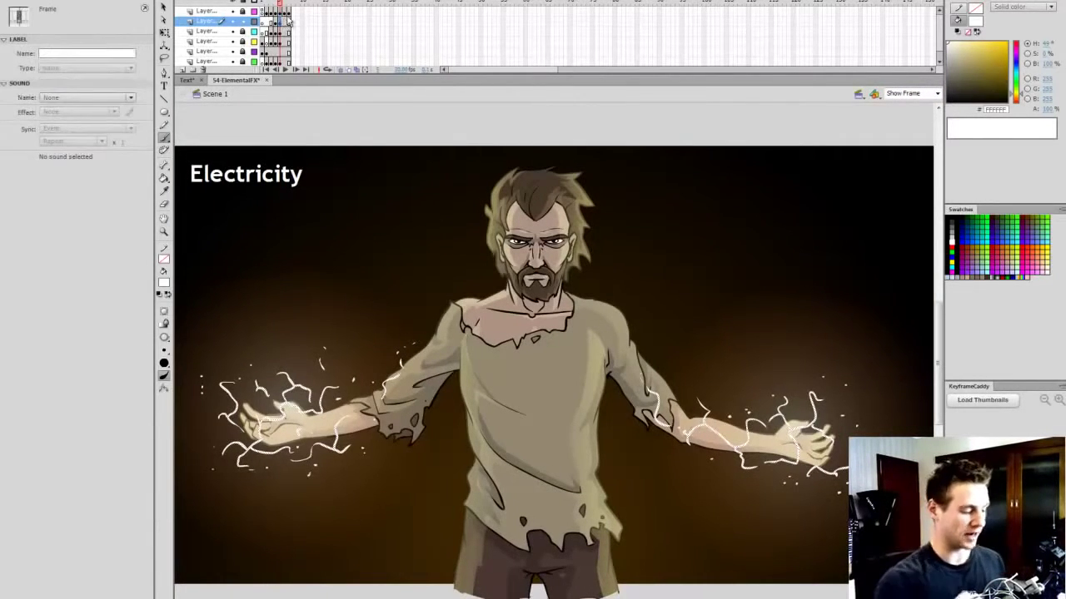
{"action": "key", "text": "F8"}
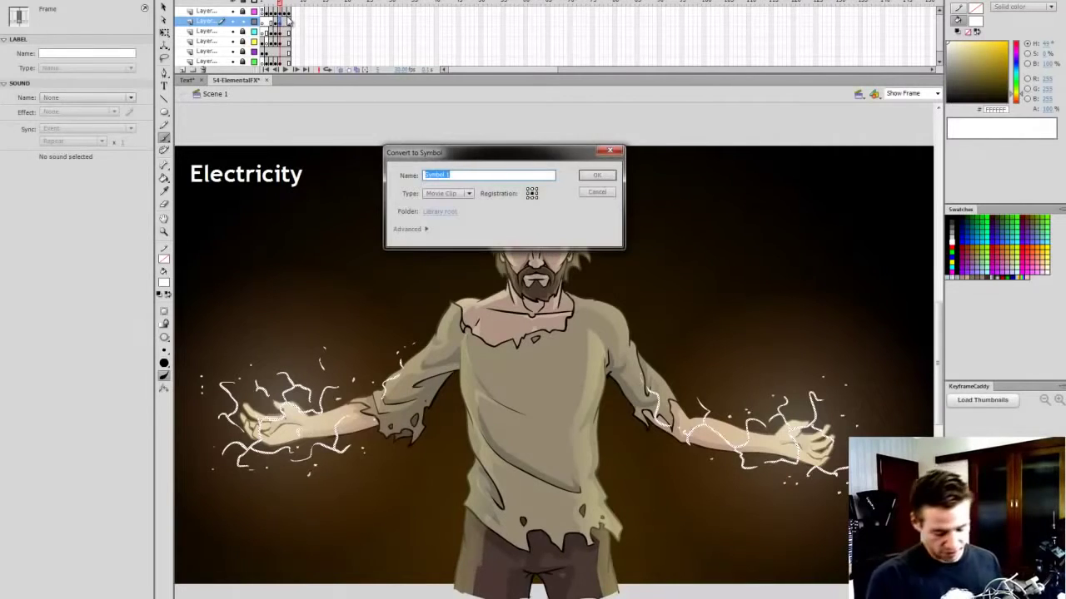
{"action": "type", "text": "Lightning"}
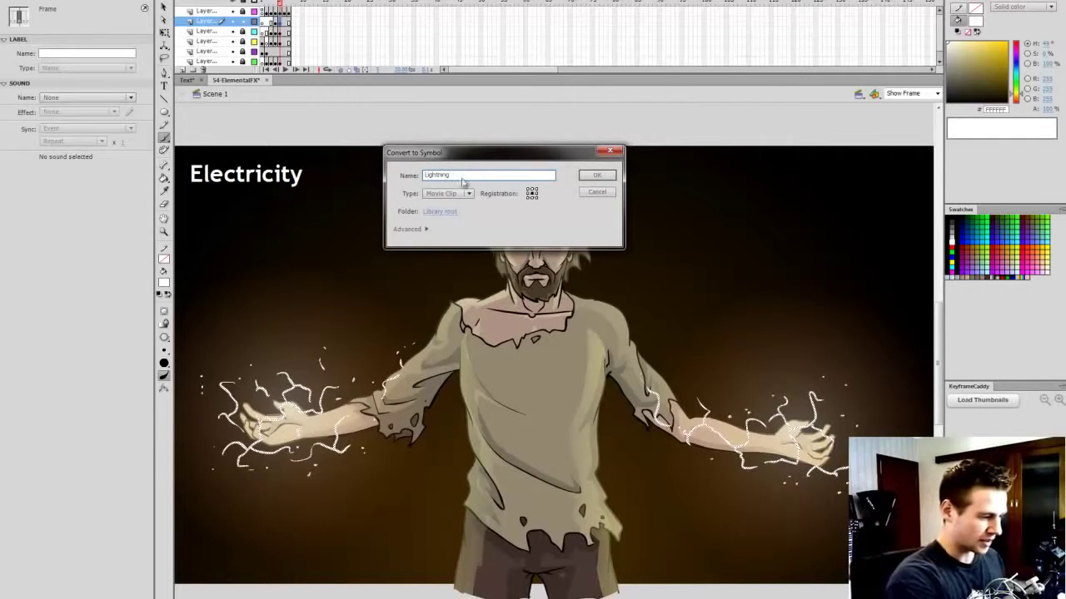
{"action": "left_click", "coordinate": [597, 175]}
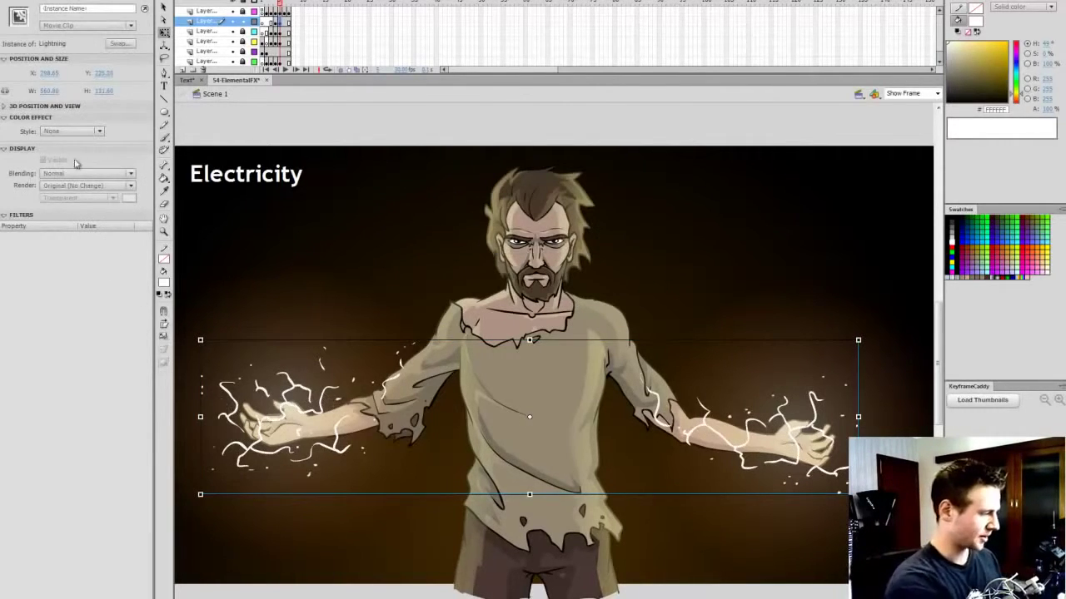
Step: Apply a high-quality yellow Glow filter to the Lightning symbol and save the document
{"action": "left_click", "coordinate": [8, 598]}
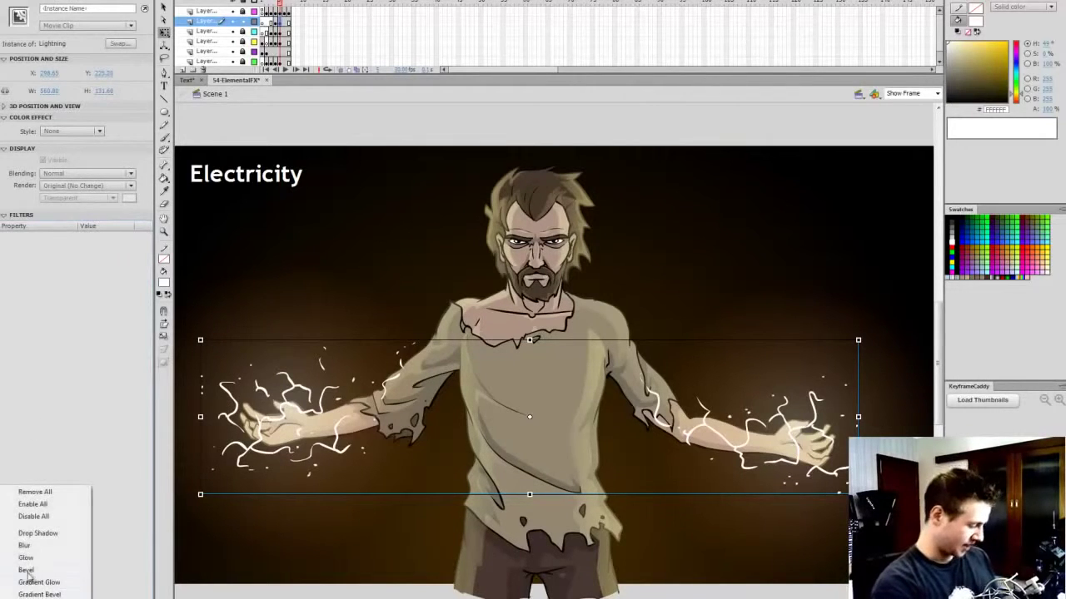
{"action": "left_click", "coordinate": [26, 558]}
{"action": "left_click", "coordinate": [108, 279]}
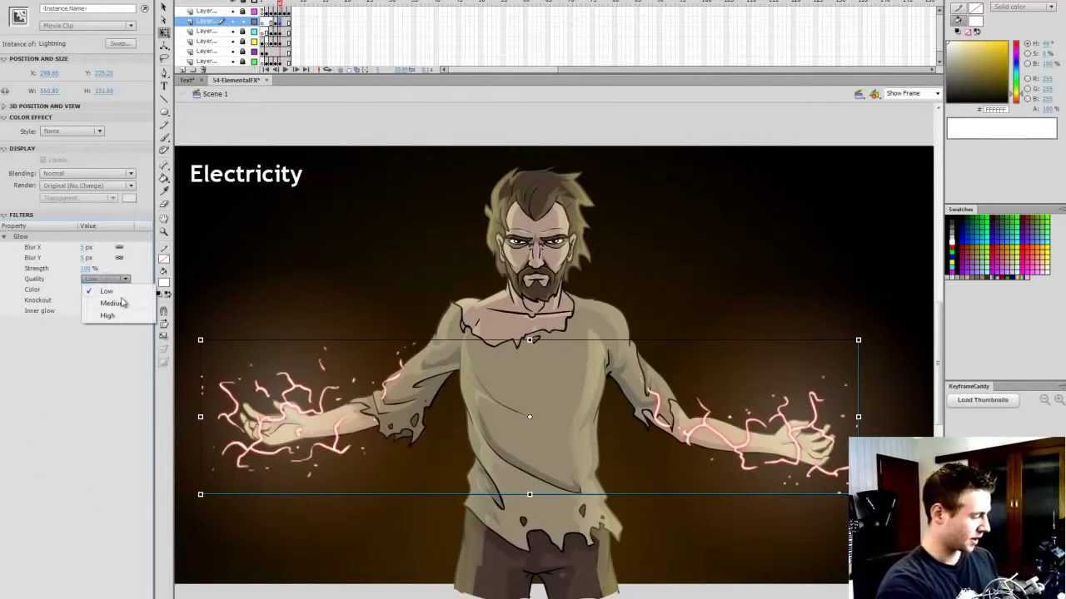
{"action": "left_click", "coordinate": [112, 319]}
{"action": "left_click", "coordinate": [85, 289]}
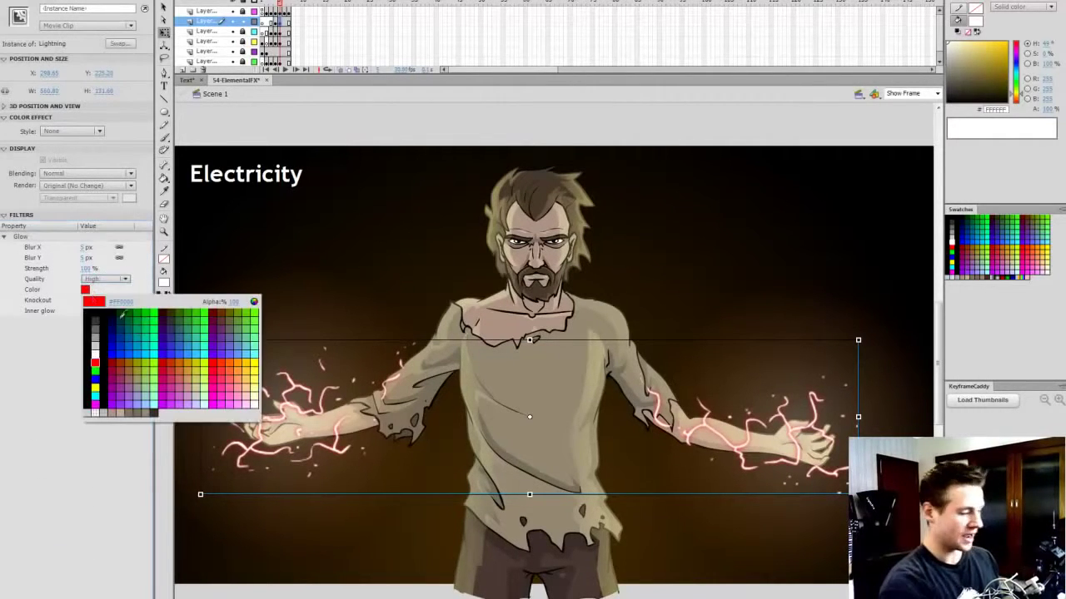
{"action": "left_click", "coordinate": [257, 358]}
{"action": "left_click", "coordinate": [792, 124]}
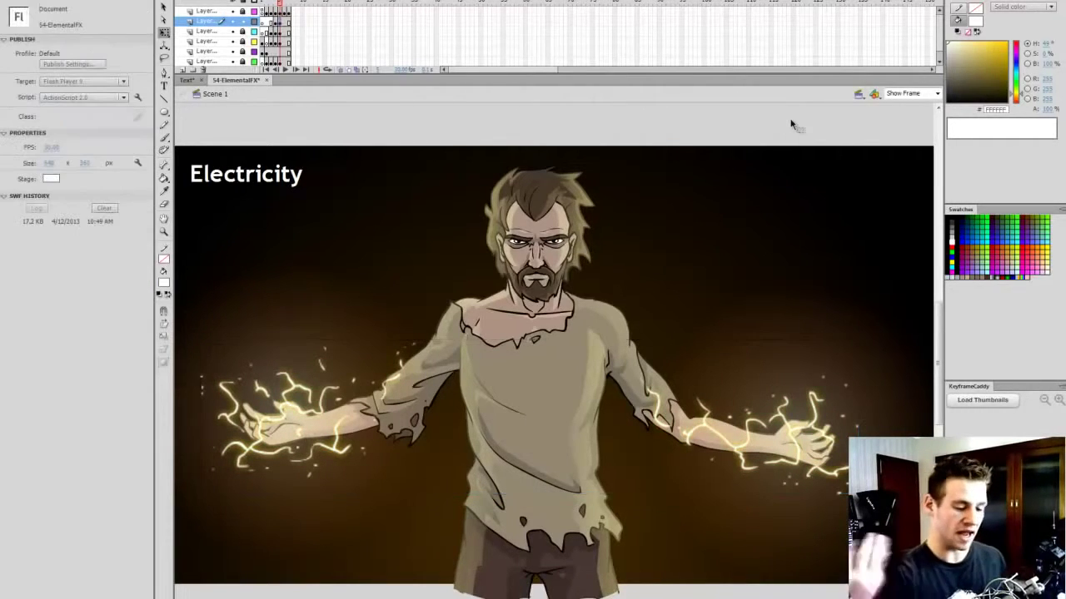
{"action": "key", "text": "ctrl+Return"}
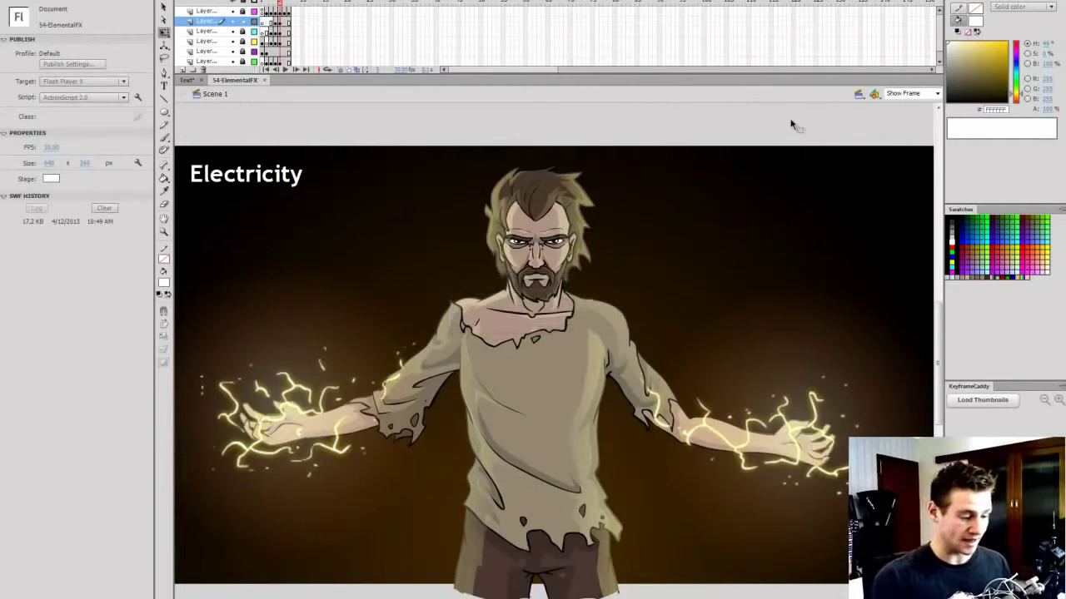
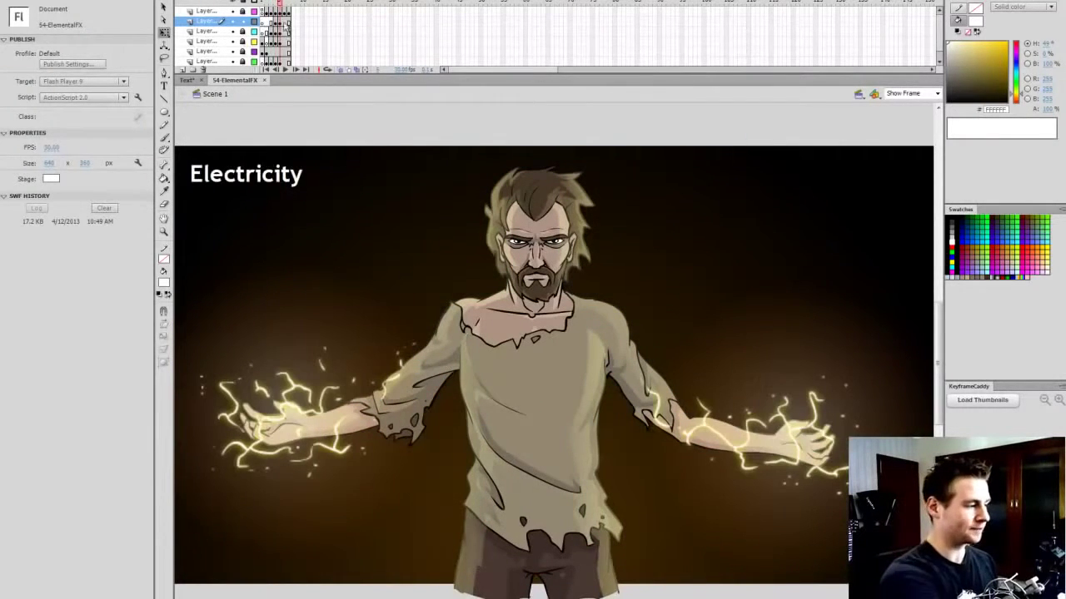
Step: Insert a keyframe for the Acid frame on the effect layer and delete the copied lightning from it
{"action": "left_click", "coordinate": [284, 22]}
{"action": "key", "text": "F6"}
{"action": "left_click", "coordinate": [454, 121]}
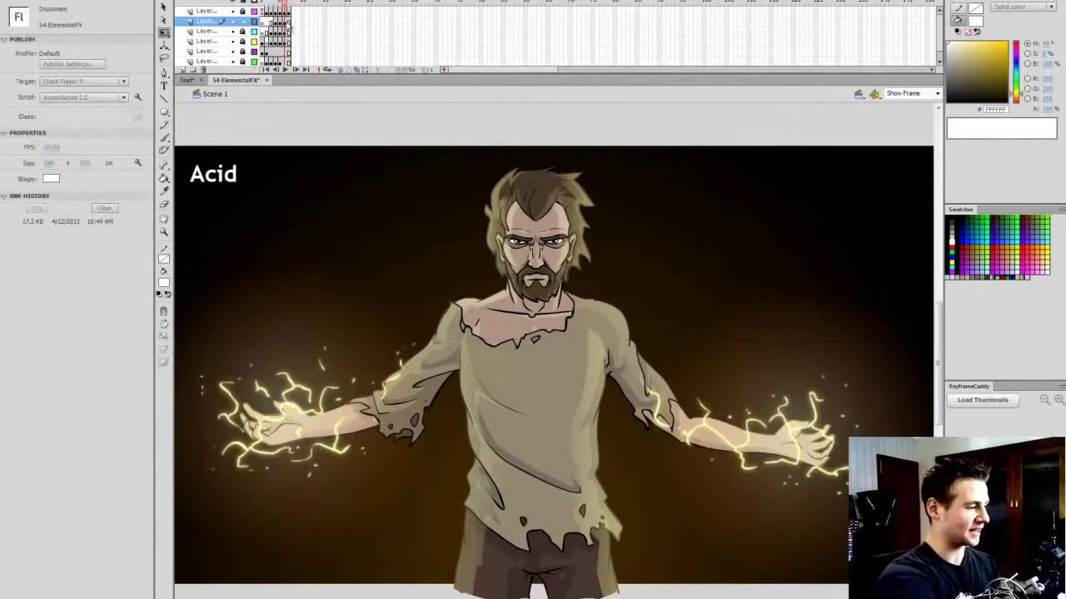
{"action": "left_click", "coordinate": [285, 21]}
{"action": "key", "text": "Delete"}
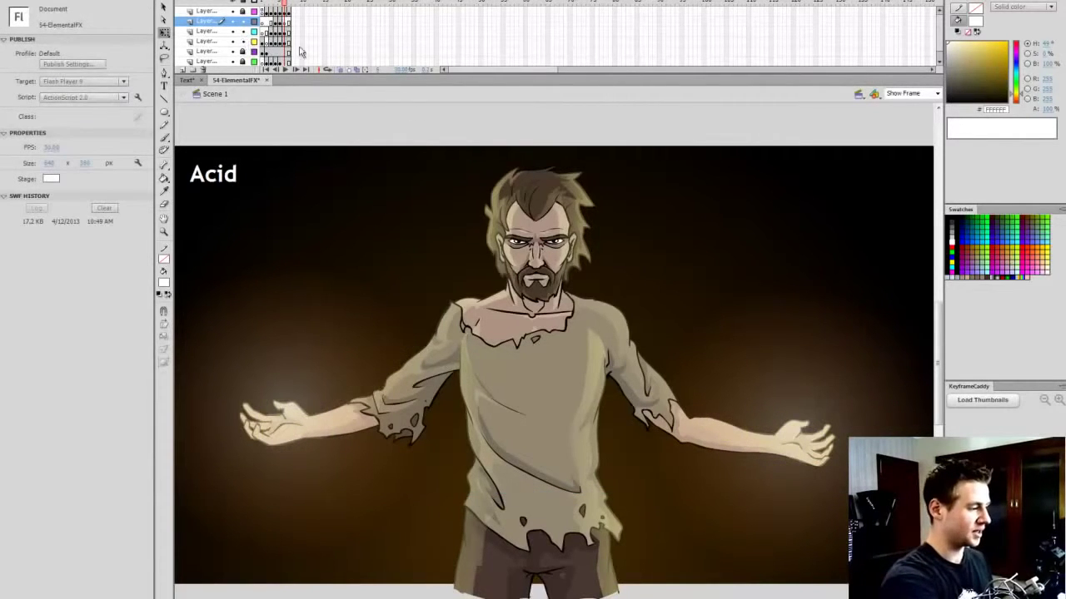
Step: Recolor the Acid frame's background radial gradient to dark green, using 0B4A02 for its coloured stop
{"action": "left_click", "coordinate": [248, 61]}
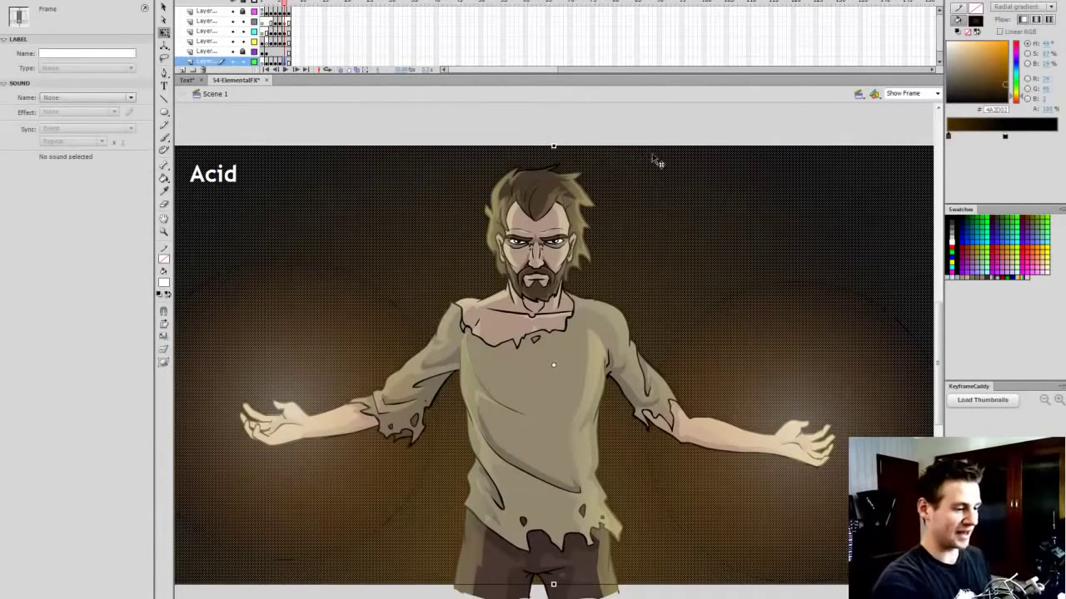
{"action": "left_click", "coordinate": [658, 163]}
{"action": "left_click", "coordinate": [1016, 86]}
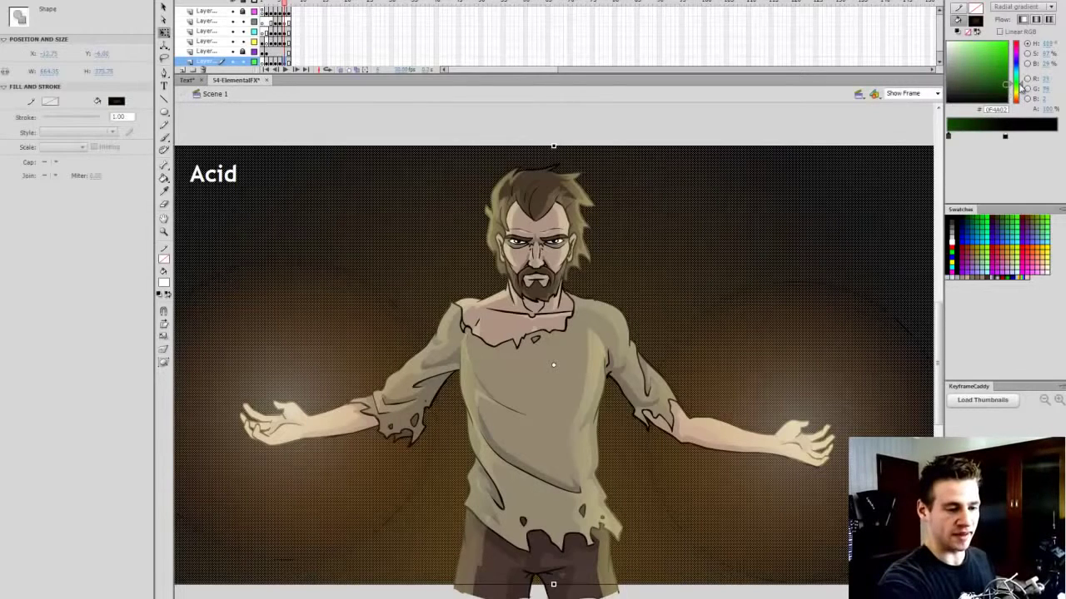
{"action": "left_click_drag", "start_coordinate": [1021, 85], "coordinate": [1016, 86]}
{"action": "left_click", "coordinate": [766, 134]}
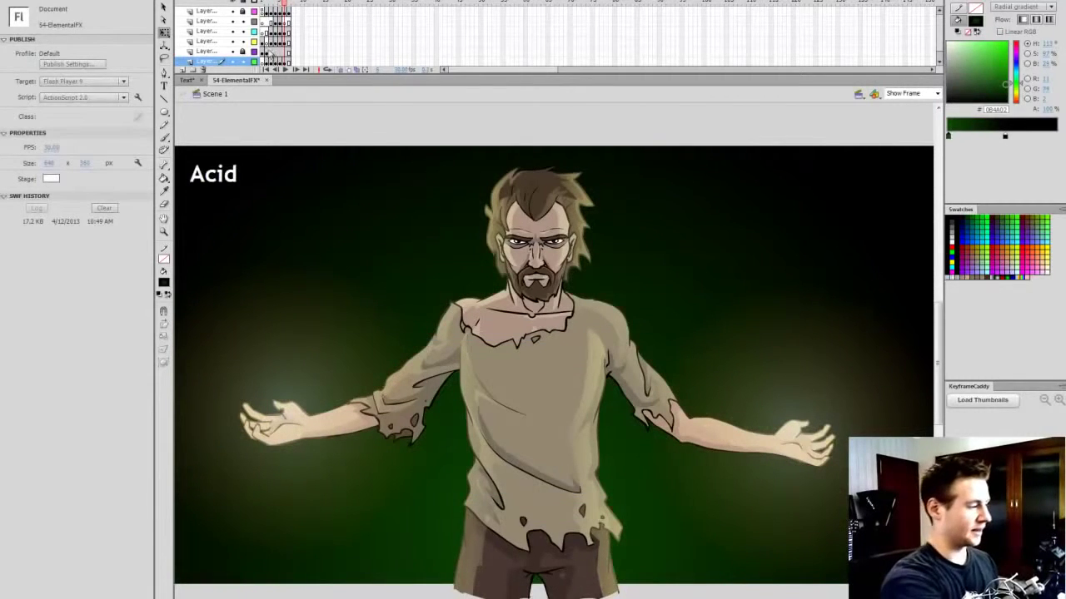
Step: Shift the linear gradient of the character's highlights on the Acid frame to green, using 7CFF46 for the outer stop
{"action": "left_click", "coordinate": [289, 40]}
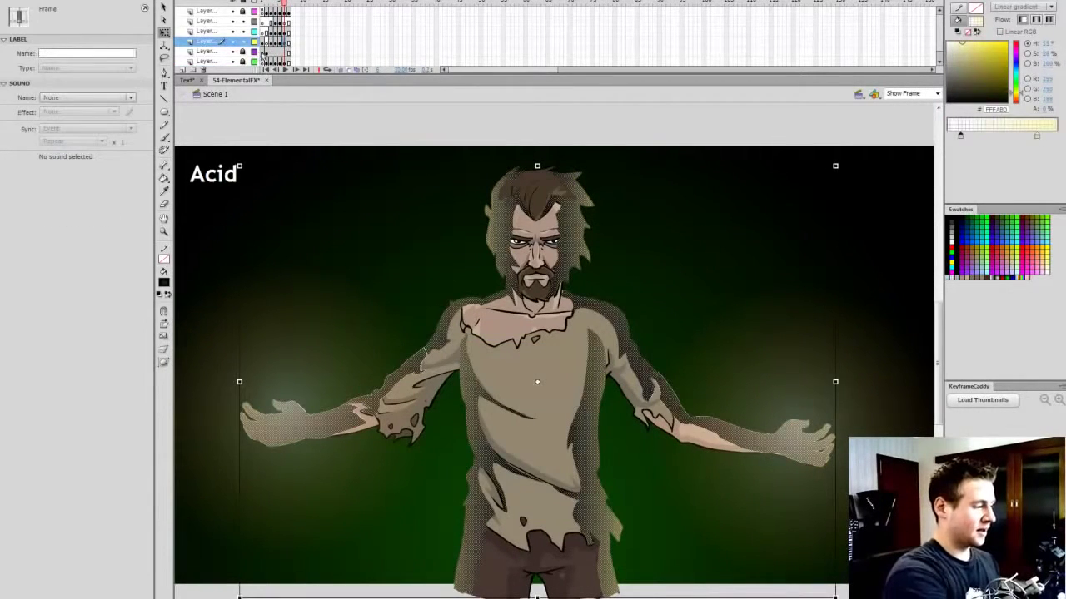
{"action": "left_click", "coordinate": [959, 136]}
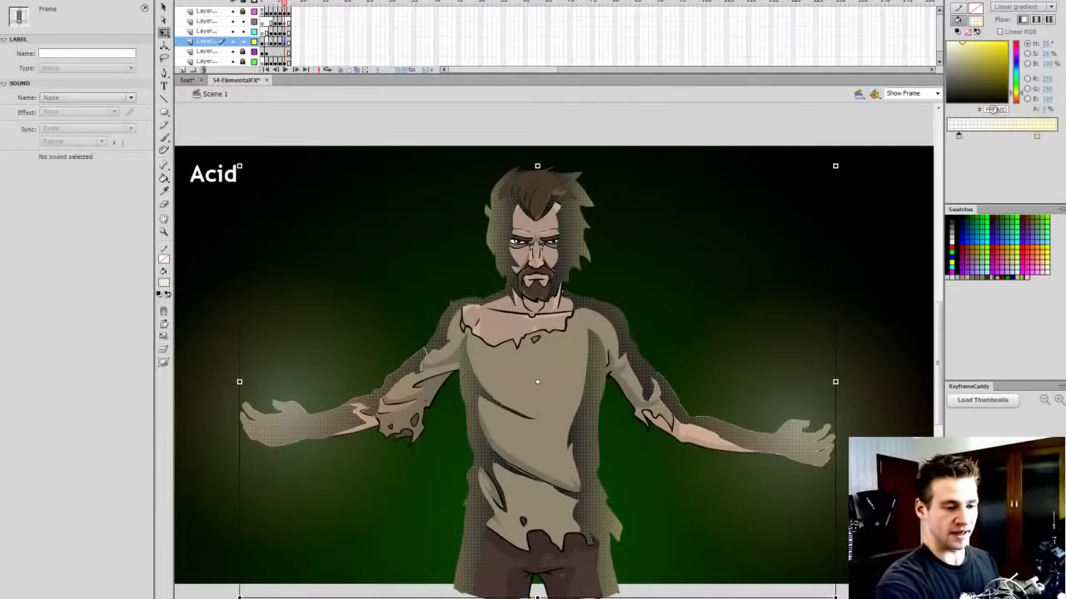
{"action": "left_click_drag", "start_coordinate": [1016, 92], "coordinate": [1017, 86]}
{"action": "left_click", "coordinate": [1036, 138]}
{"action": "left_click_drag", "start_coordinate": [980, 44], "coordinate": [990, 41]}
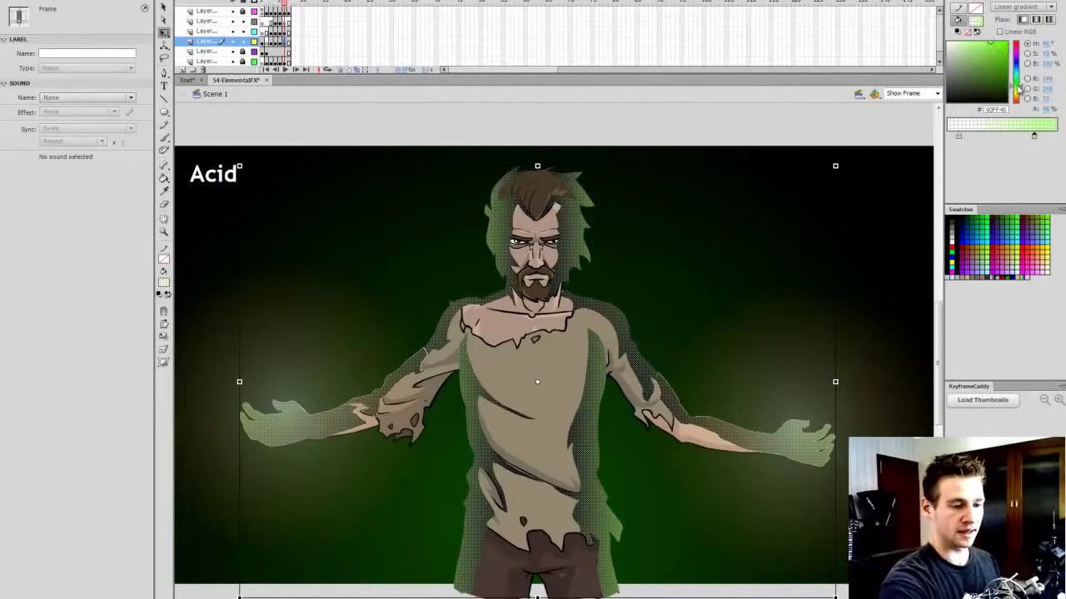
{"action": "left_click", "coordinate": [837, 125]}
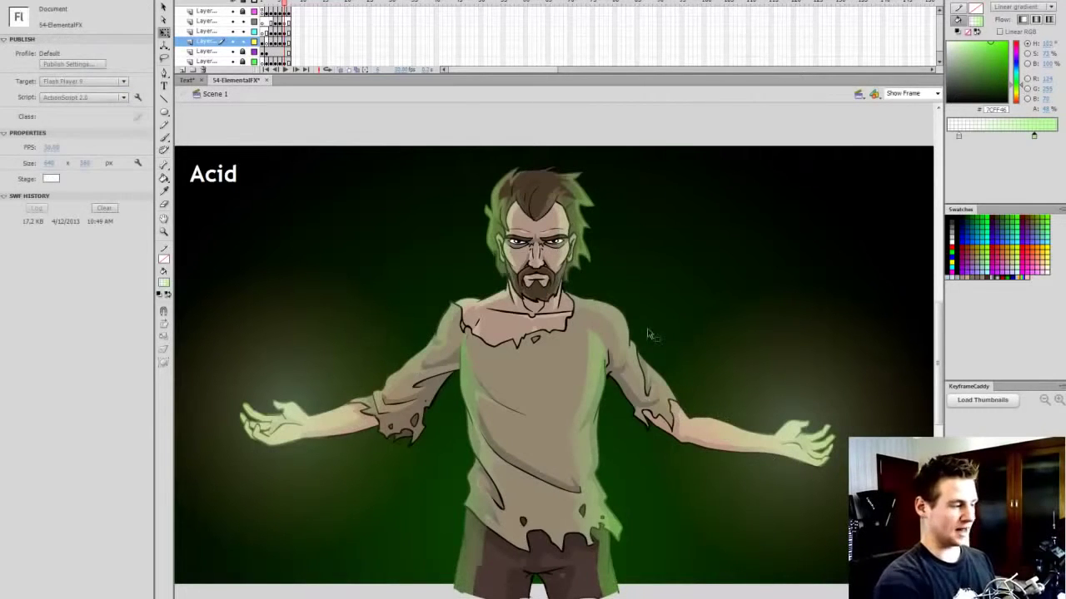
Step: Set the highlight gradient's green stop to 30% alpha and shift that stop slightly outward along the gradient
{"action": "left_click", "coordinate": [288, 44]}
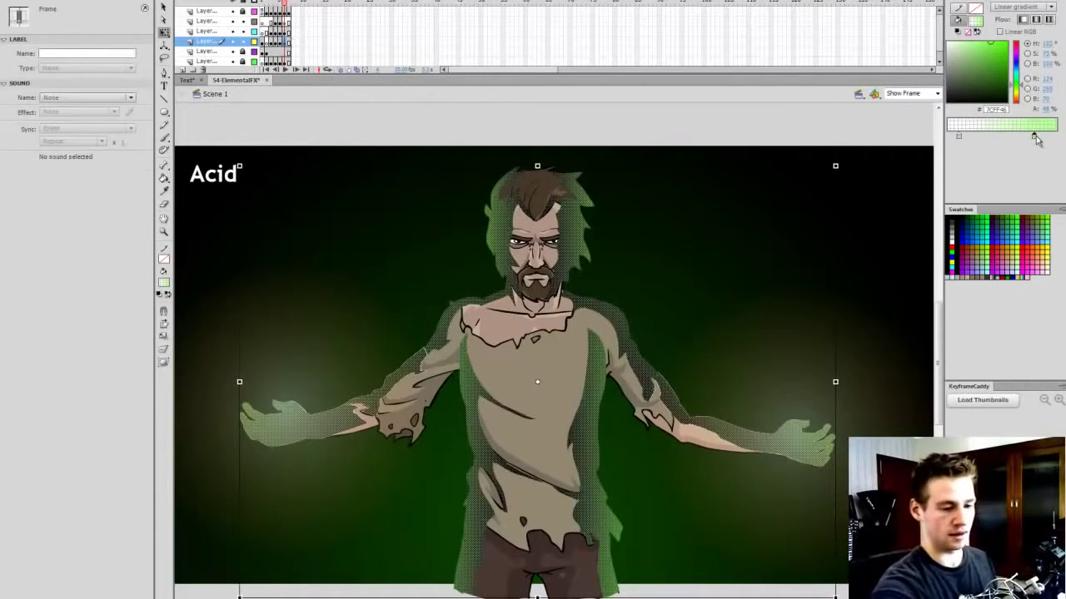
{"action": "left_click", "coordinate": [1046, 109]}
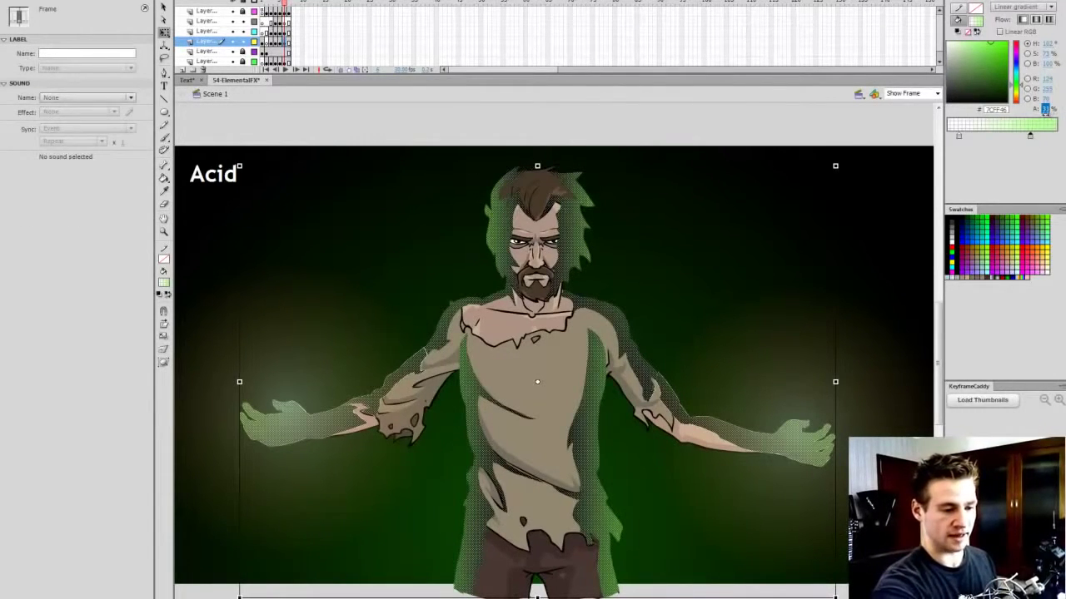
{"action": "type", "text": "30"}
{"action": "key", "text": "Return"}
{"action": "left_click_drag", "start_coordinate": [1030, 135], "coordinate": [1039, 137]}
{"action": "left_click", "coordinate": [831, 133]}
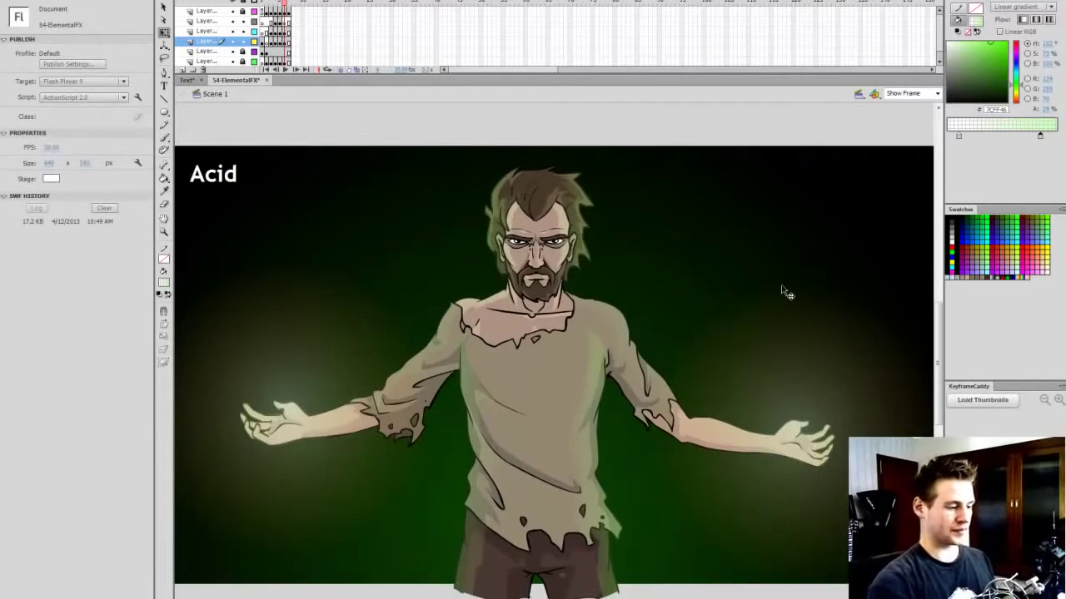
Step: Recolor the radial glows around both hands with a pale green E3FFD0 centre and a 31D200 green outer stop
{"action": "left_click", "coordinate": [288, 33]}
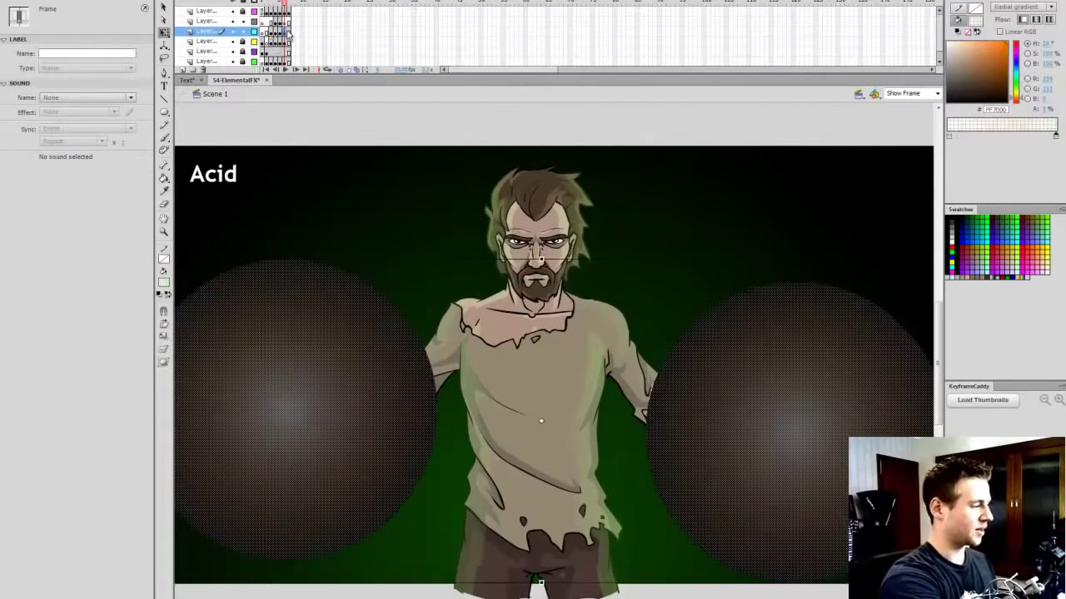
{"action": "left_click", "coordinate": [845, 334]}
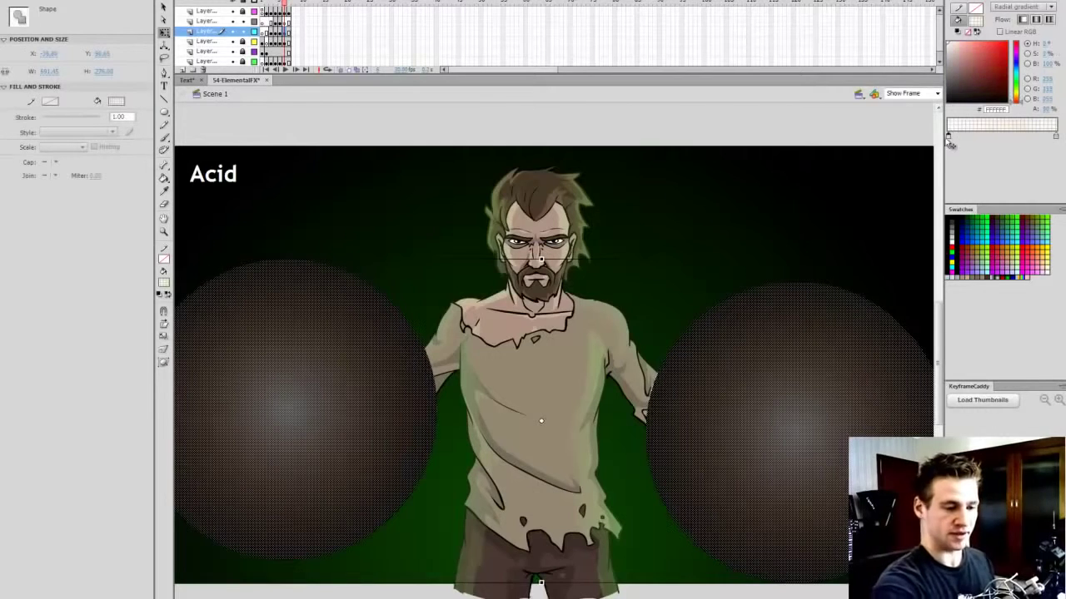
{"action": "left_click", "coordinate": [959, 43]}
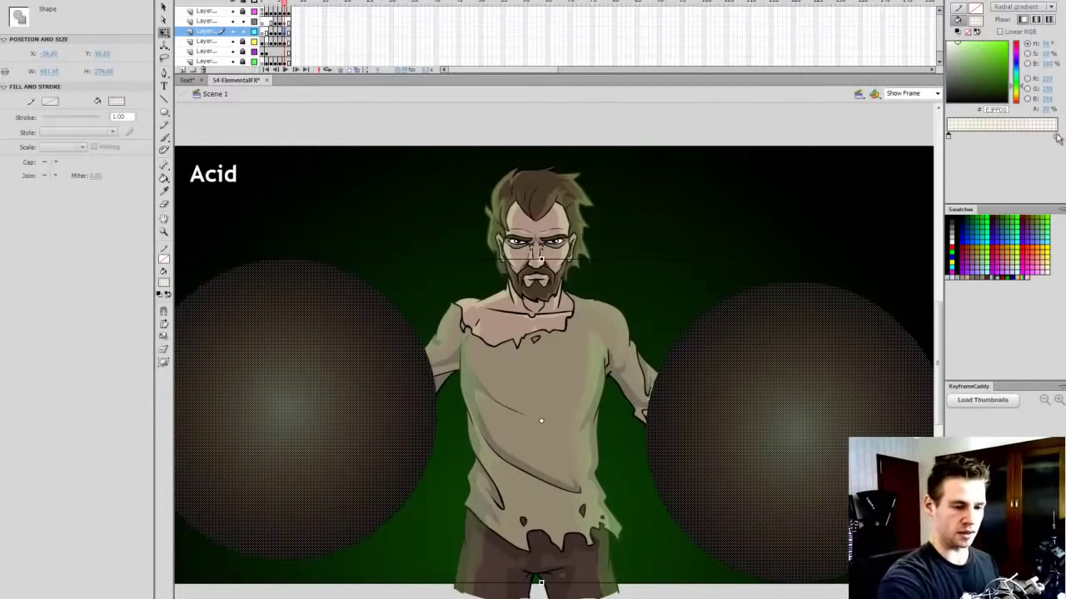
{"action": "left_click", "coordinate": [1054, 136]}
{"action": "left_click", "coordinate": [1017, 86]}
{"action": "left_click", "coordinate": [1005, 50]}
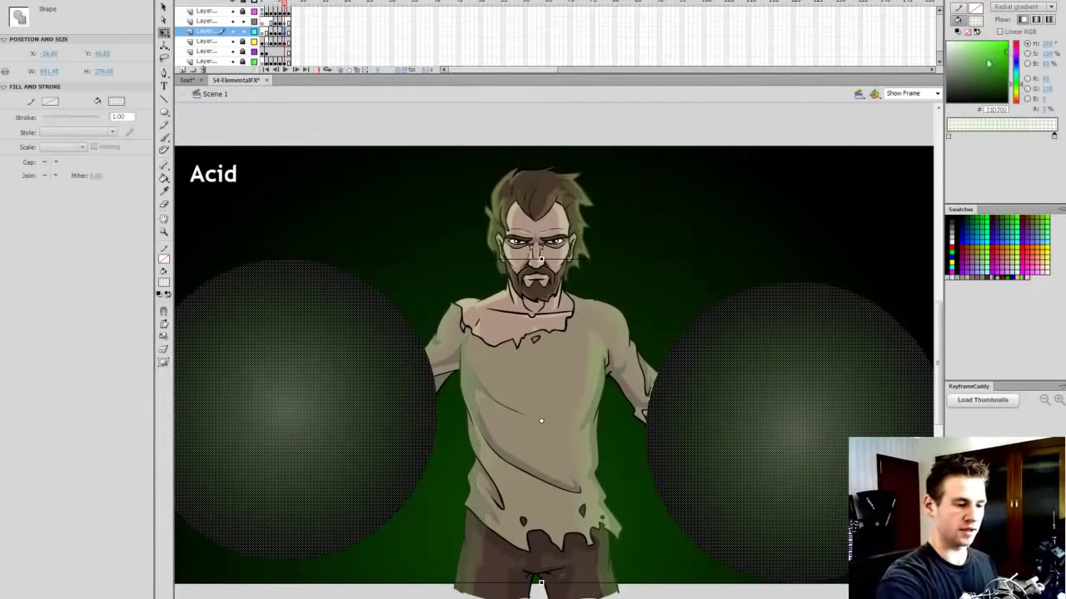
{"action": "left_click", "coordinate": [891, 124]}
Step: Compare the Acid frame with the preceding frame and save the document
{"action": "key", "text": "comma"}
{"action": "key", "text": "period"}
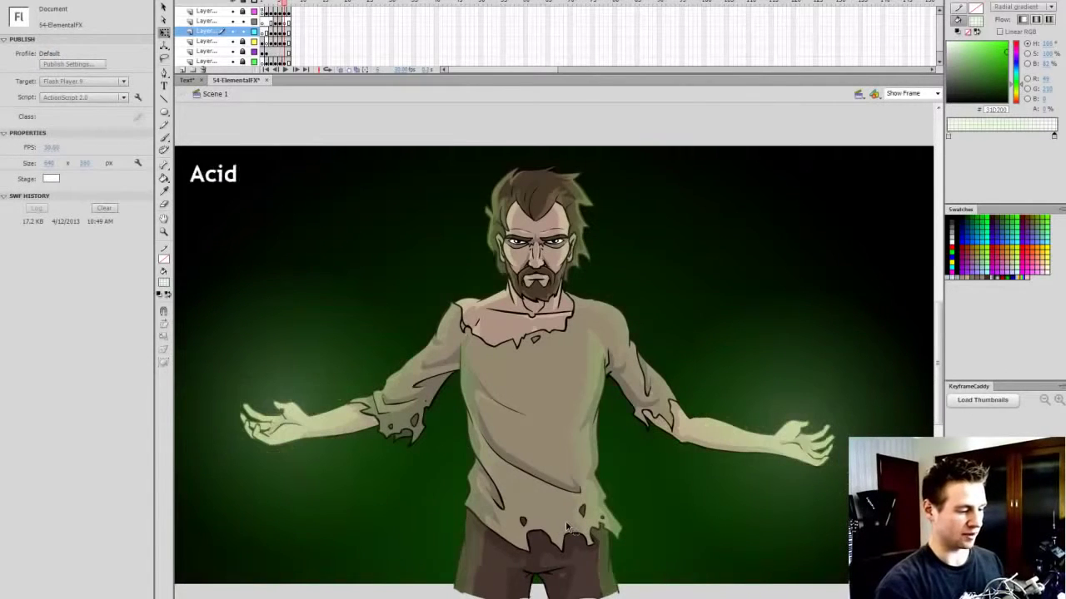
{"action": "key", "text": "comma"}
{"action": "key", "text": "period"}
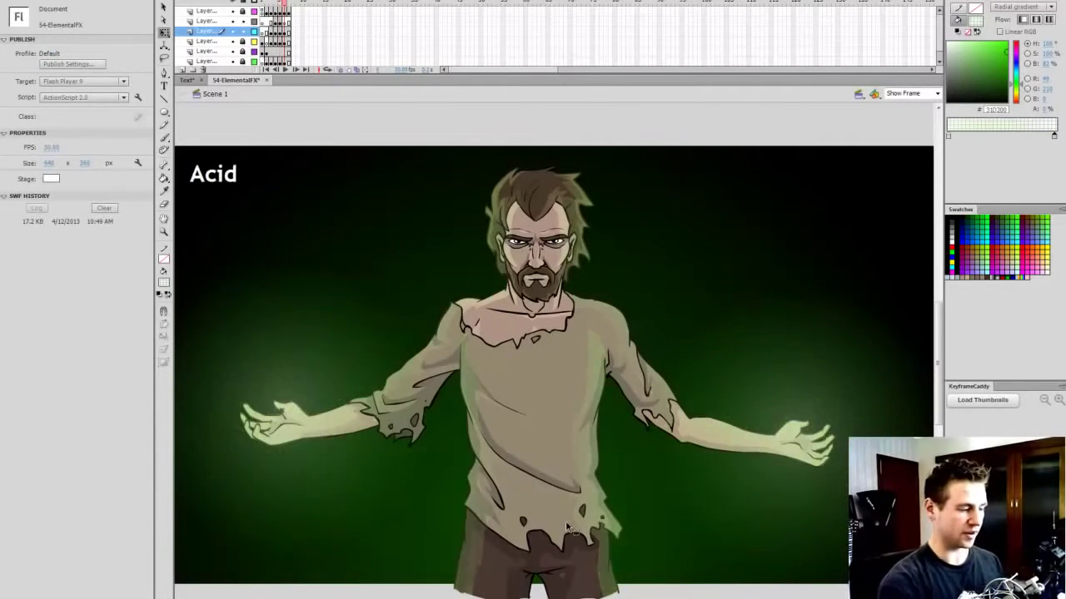
{"action": "key", "text": "ctrl+s"}
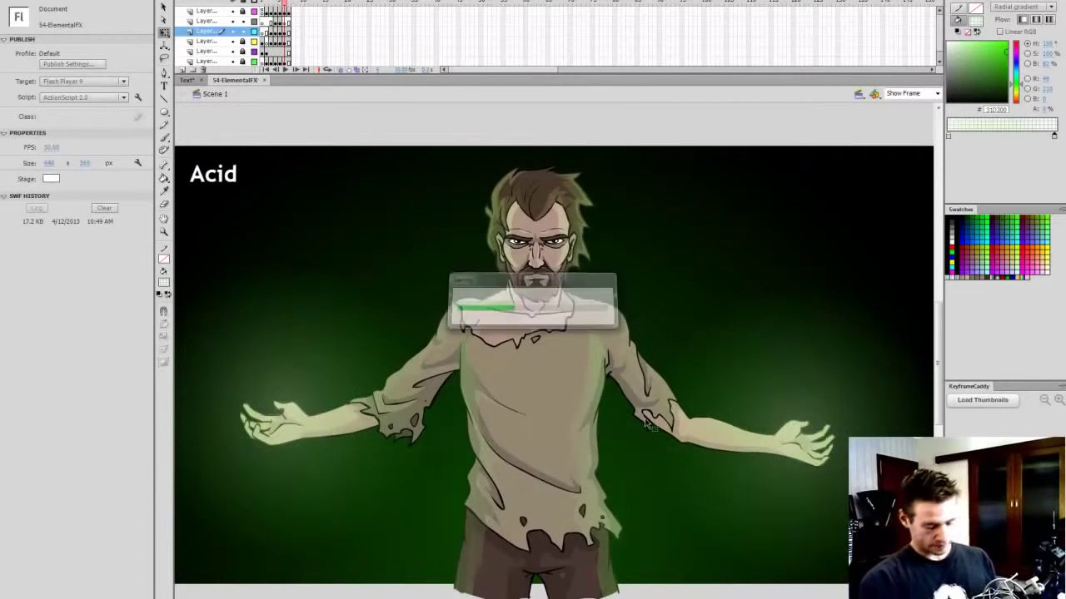
Step: Lock the glow layer, brush a wavy white acid outline around the character's right hand on the effect layer, and fill it white
{"action": "left_click", "coordinate": [306, 429], "text": "ctrl"}
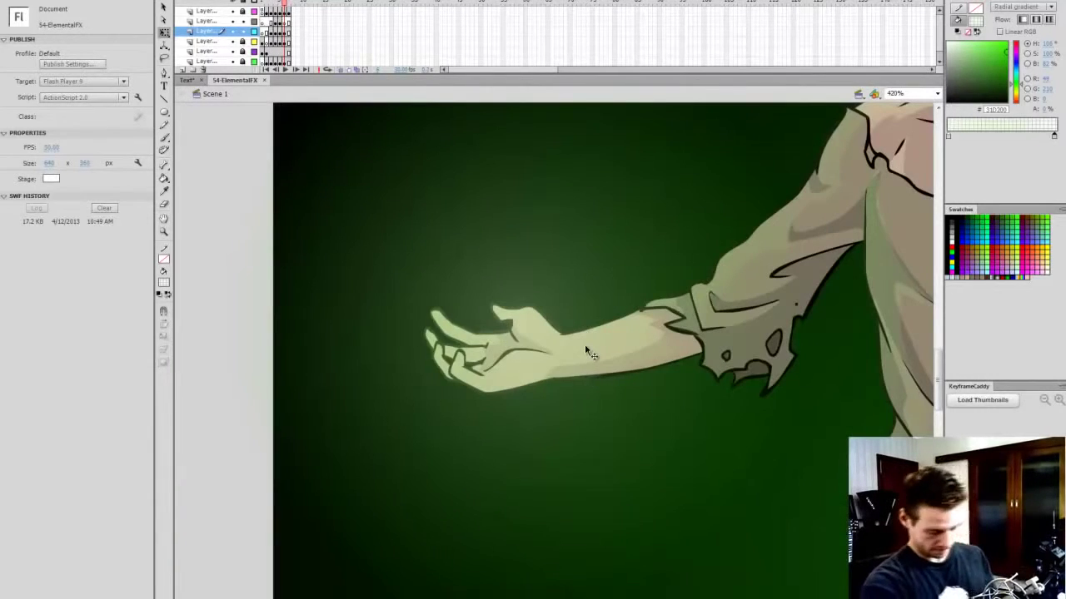
{"action": "key", "text": "b"}
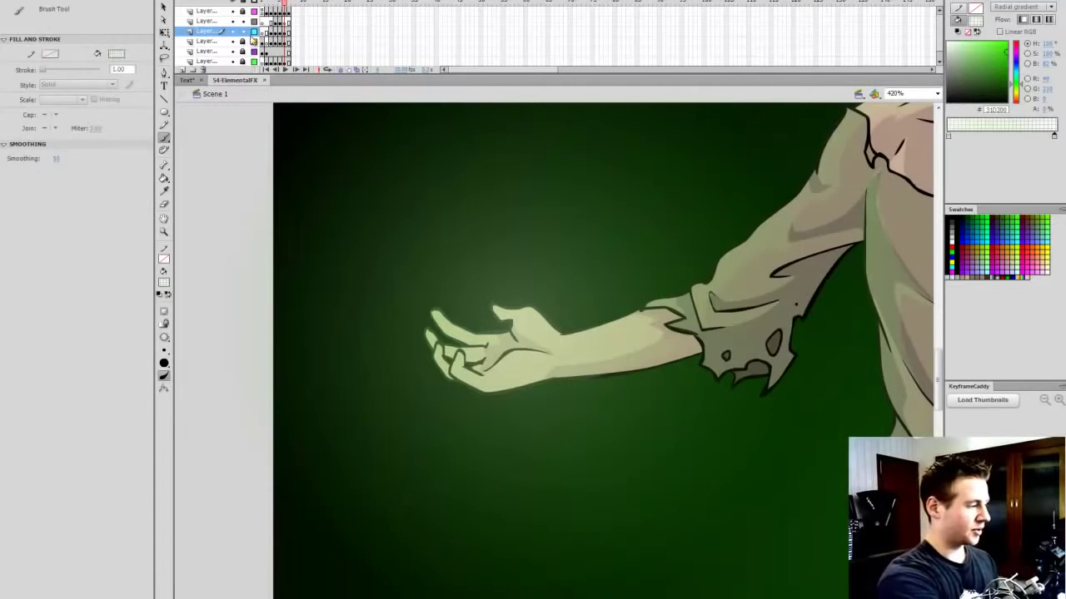
{"action": "left_click", "coordinate": [243, 31]}
{"action": "left_click", "coordinate": [285, 22]}
{"action": "left_click_drag", "start_coordinate": [941, 375], "coordinate": [941, 367]}
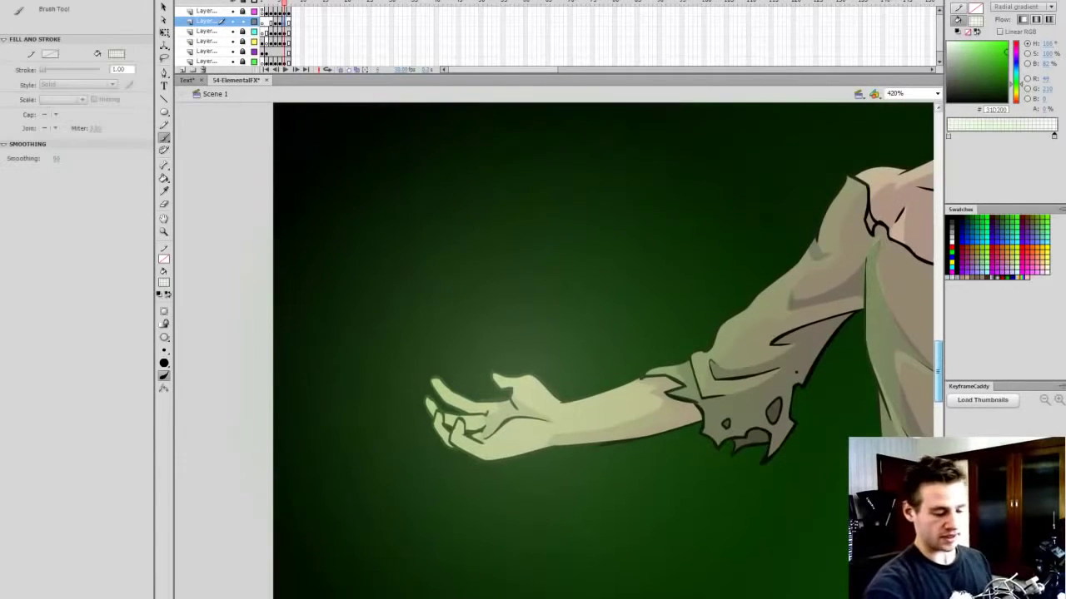
{"action": "left_click_drag", "start_coordinate": [596, 598], "coordinate": [603, 598]}
{"action": "left_click", "coordinate": [953, 237]}
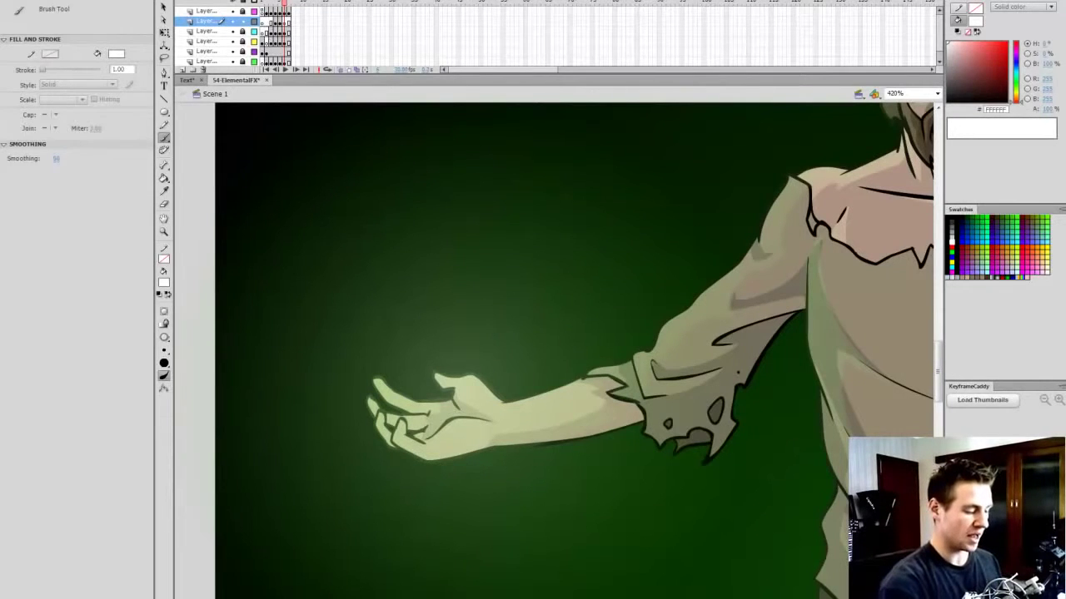
{"action": "mouse_move", "coordinate": [514, 463]}
{"action": "left_mouse_down"}
{"action": "mouse_move", "coordinate": [451, 502]}
{"action": "mouse_move", "coordinate": [386, 485]}
{"action": "mouse_move", "coordinate": [349, 429]}
{"action": "mouse_move", "coordinate": [374, 296]}
{"action": "mouse_move", "coordinate": [417, 245]}
{"action": "mouse_move", "coordinate": [426, 195]}
{"action": "mouse_move", "coordinate": [477, 180]}
{"action": "mouse_move", "coordinate": [498, 220]}
{"action": "mouse_move", "coordinate": [543, 405]}
{"action": "mouse_move", "coordinate": [517, 463]}
{"action": "left_mouse_up"}
{"action": "key", "text": "k"}
{"action": "left_click", "coordinate": [520, 428]}
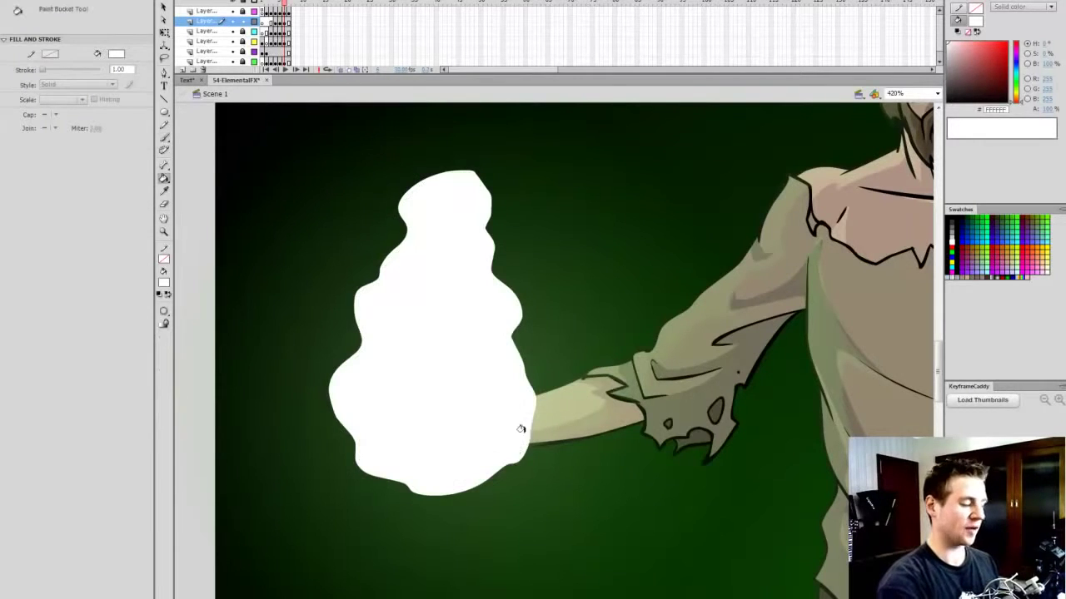
Step: Erase scattered round bubble holes in the upper half of the white acid shape and small notches along its edges
{"action": "key", "text": "b"}
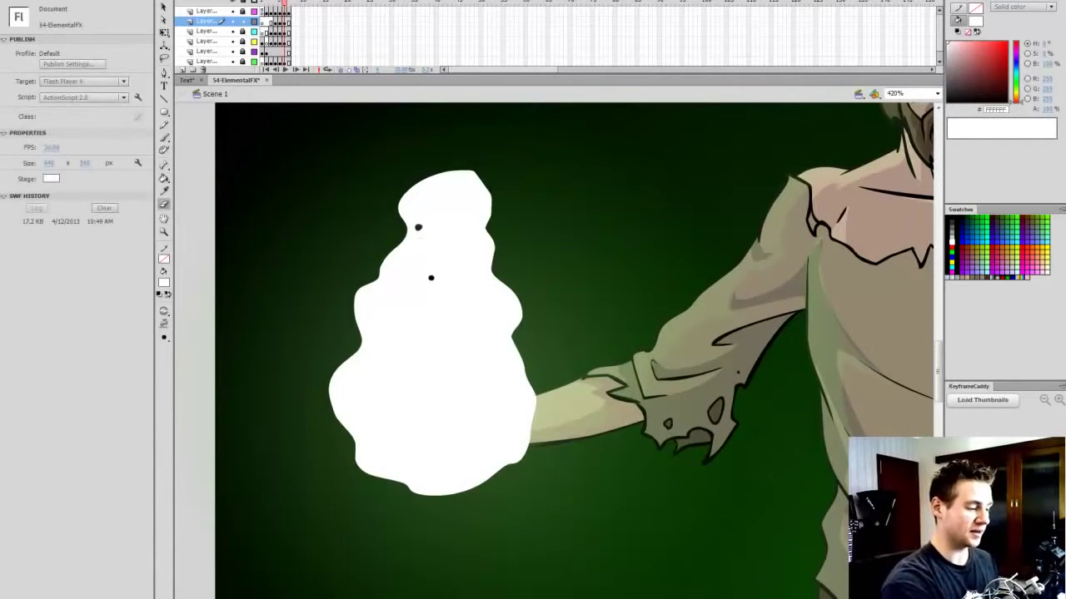
{"action": "left_click", "coordinate": [479, 255]}
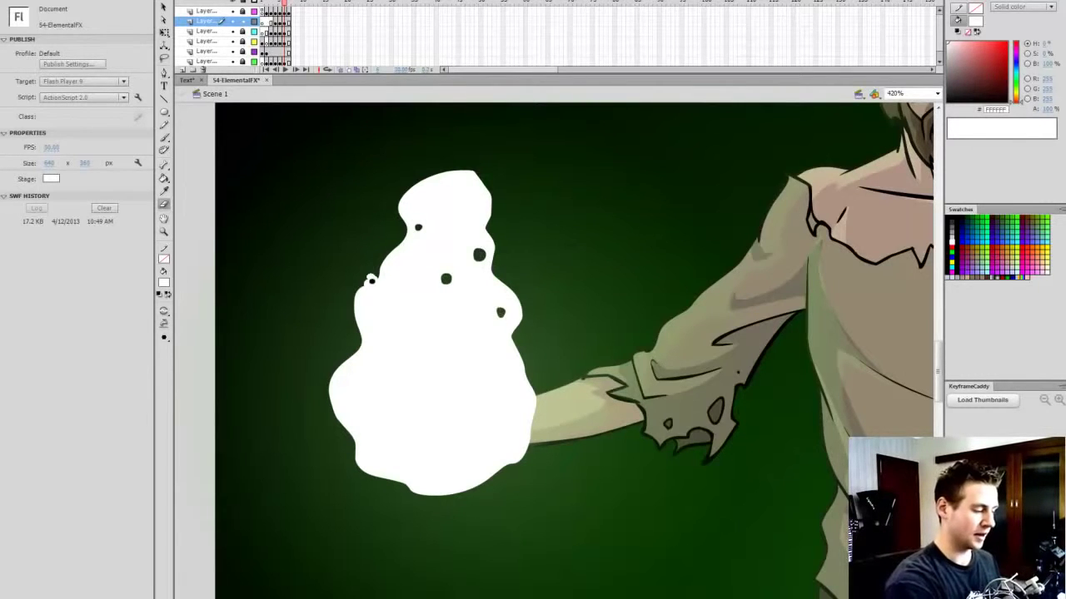
{"action": "left_click", "coordinate": [371, 282]}
{"action": "left_click_drag", "start_coordinate": [483, 202], "coordinate": [492, 185]}
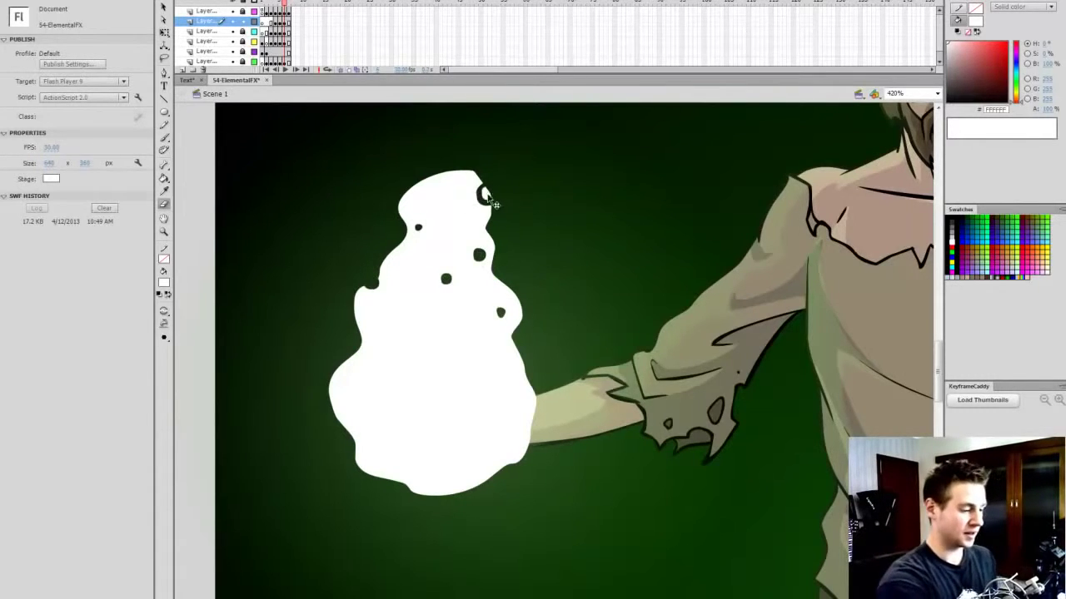
{"action": "left_click", "coordinate": [489, 195], "text": "ctrl"}
{"action": "key", "text": "Delete"}
{"action": "left_click_drag", "start_coordinate": [427, 177], "coordinate": [437, 176]}
{"action": "left_click", "coordinate": [463, 321]}
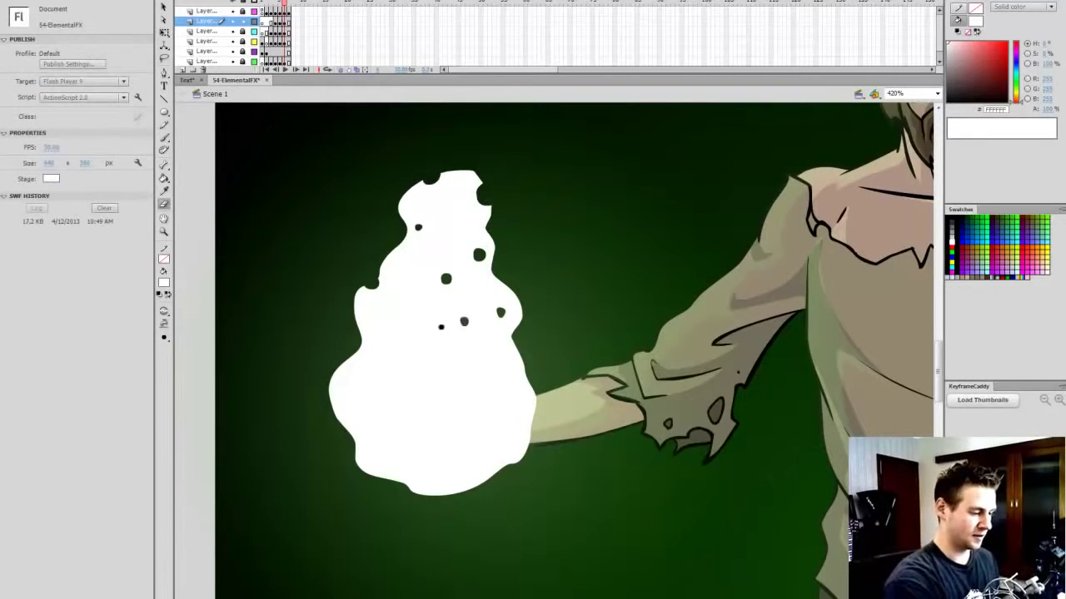
{"action": "left_click", "coordinate": [407, 347]}
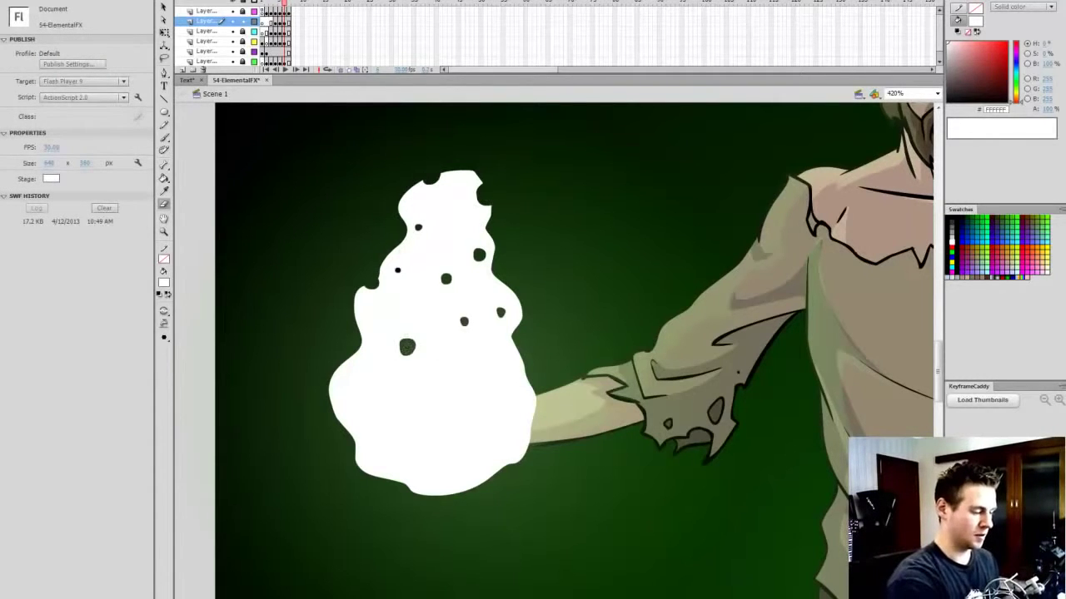
{"action": "left_click_drag", "start_coordinate": [398, 270], "coordinate": [405, 269]}
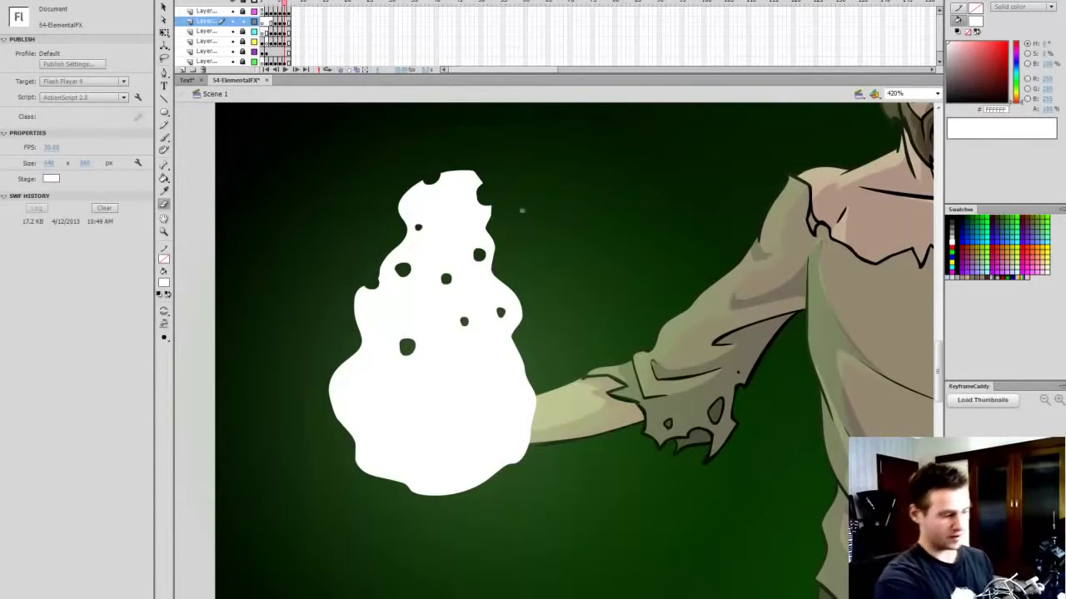
Step: Paint small white droplets around the acid's upper part, and lasso out larger notches at its peak and a hole below
{"action": "key", "text": "b"}
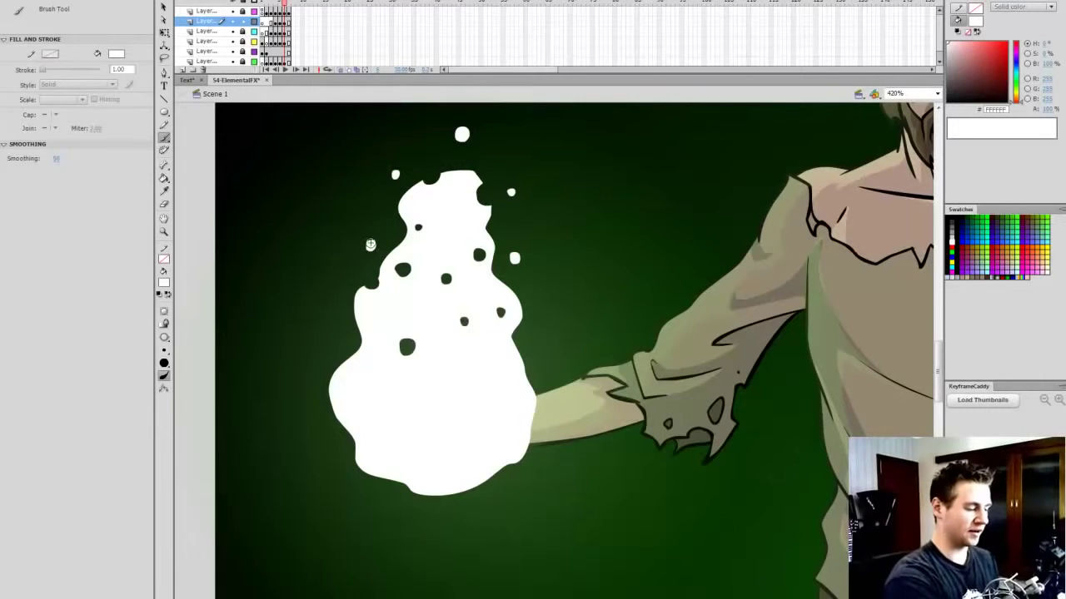
{"action": "key", "text": "l"}
{"action": "mouse_move", "coordinate": [486, 176]}
{"action": "left_mouse_down"}
{"action": "mouse_move", "coordinate": [472, 197]}
{"action": "mouse_move", "coordinate": [491, 200]}
{"action": "mouse_move", "coordinate": [459, 218]}
{"action": "left_mouse_up"}
{"action": "key", "text": "Delete"}
{"action": "key", "text": "Delete"}
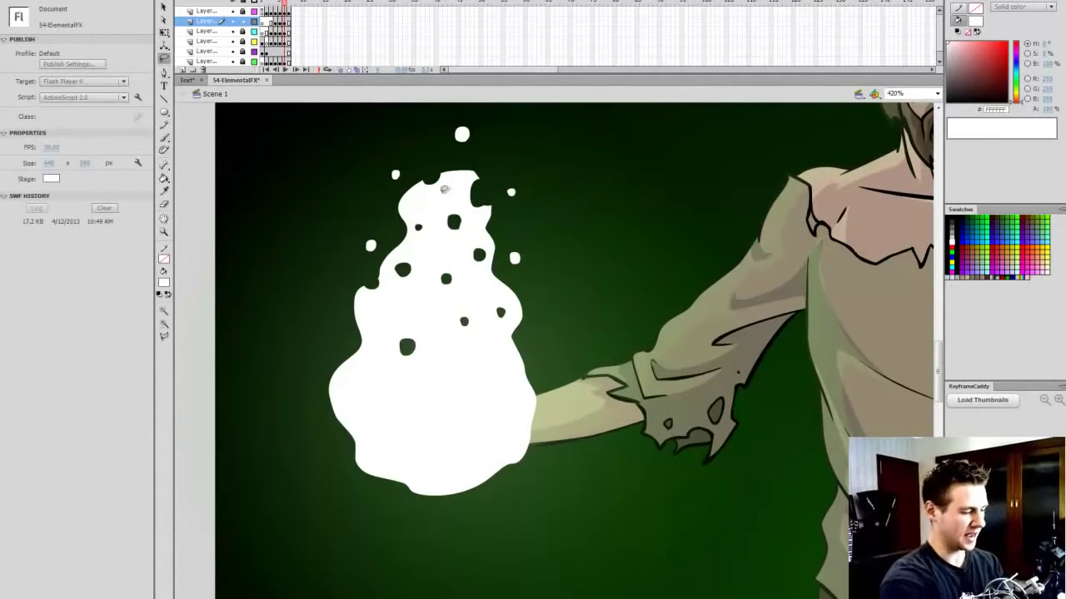
{"action": "mouse_move", "coordinate": [425, 176]}
{"action": "left_mouse_down"}
{"action": "mouse_move", "coordinate": [423, 192]}
{"action": "mouse_move", "coordinate": [443, 169]}
{"action": "left_mouse_up"}
{"action": "key", "text": "Delete"}
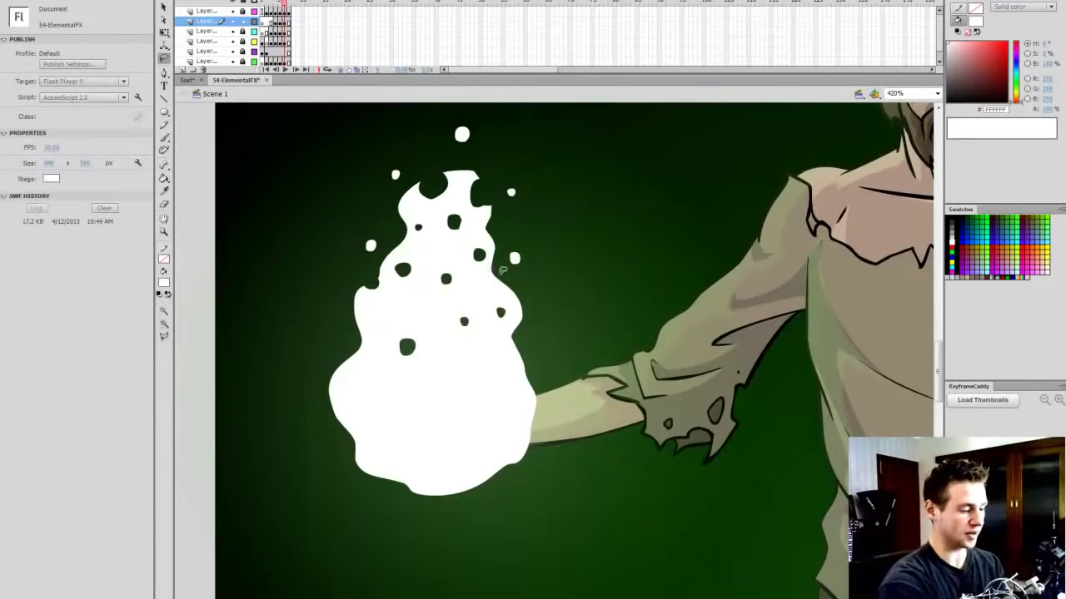
Step: Lasso out deeper notches on both sides of the acid shape, enlarge the hole near its edge, and add a small middle hole
{"action": "mouse_move", "coordinate": [499, 271]}
{"action": "left_mouse_down"}
{"action": "mouse_move", "coordinate": [539, 329]}
{"action": "mouse_move", "coordinate": [509, 321]}
{"action": "left_mouse_up"}
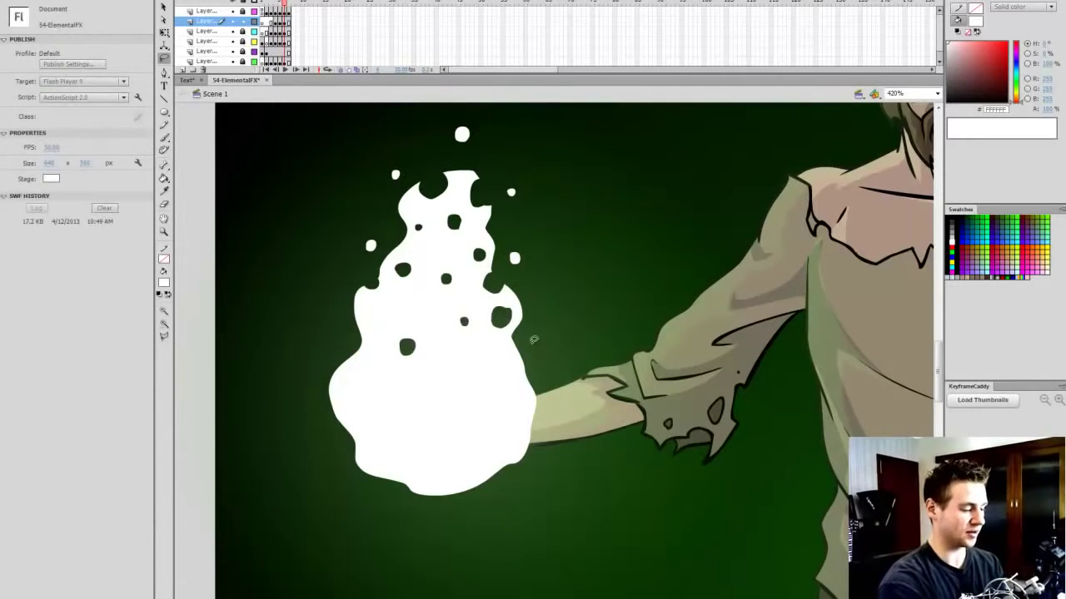
{"action": "left_click", "coordinate": [437, 332]}
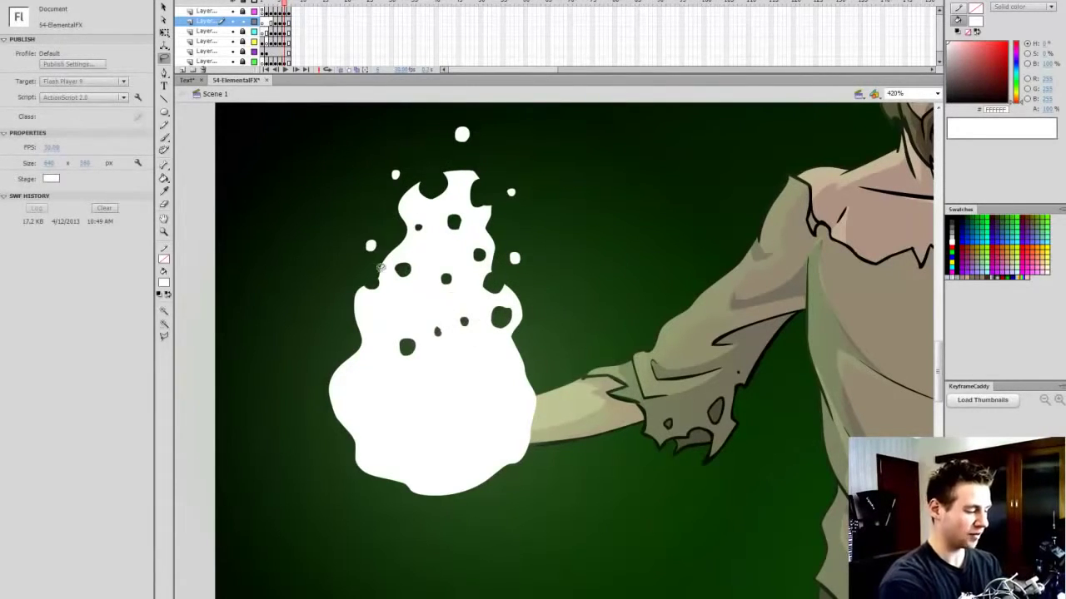
{"action": "left_click_drag", "start_coordinate": [380, 268], "coordinate": [374, 297]}
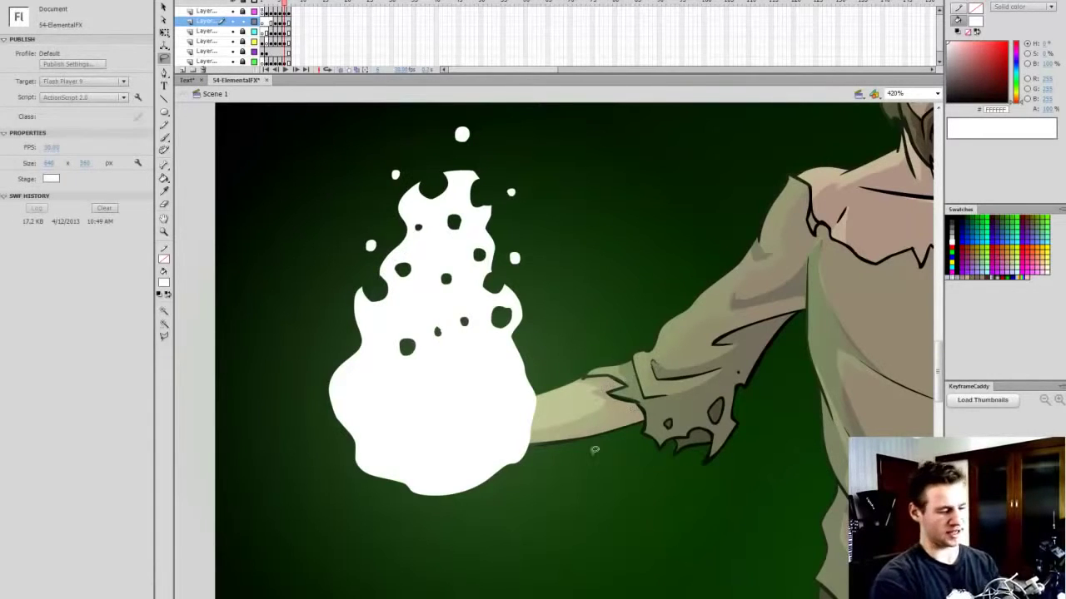
{"action": "left_click_drag", "start_coordinate": [602, 580], "coordinate": [506, 580]}
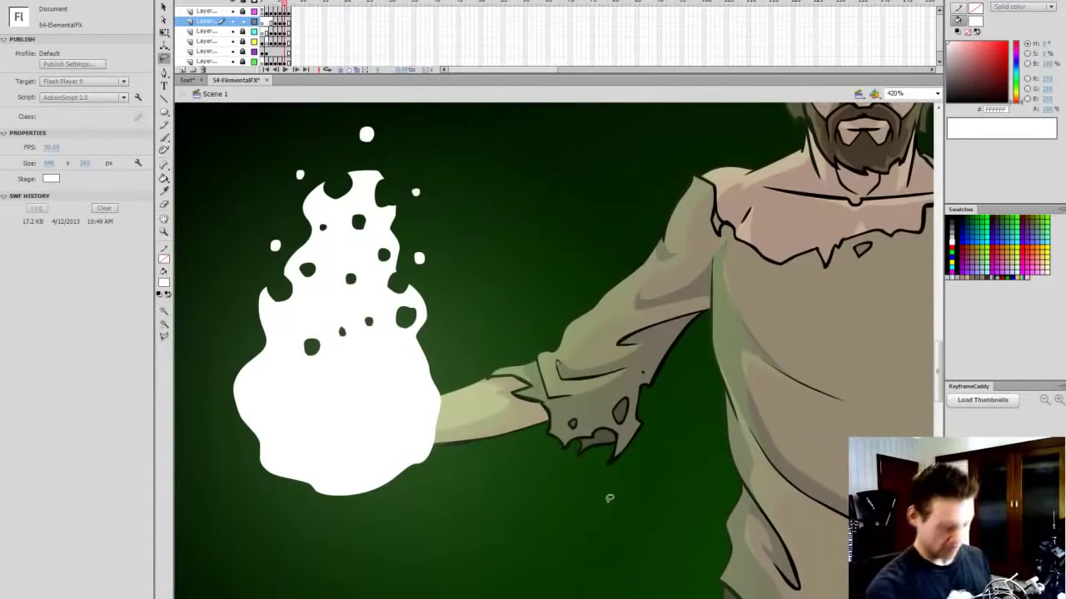
Step: Brush a wavy, flame-like white acid outline around the character's left hand and fill it white
{"action": "left_click_drag", "start_coordinate": [447, 340], "coordinate": [424, 340]}
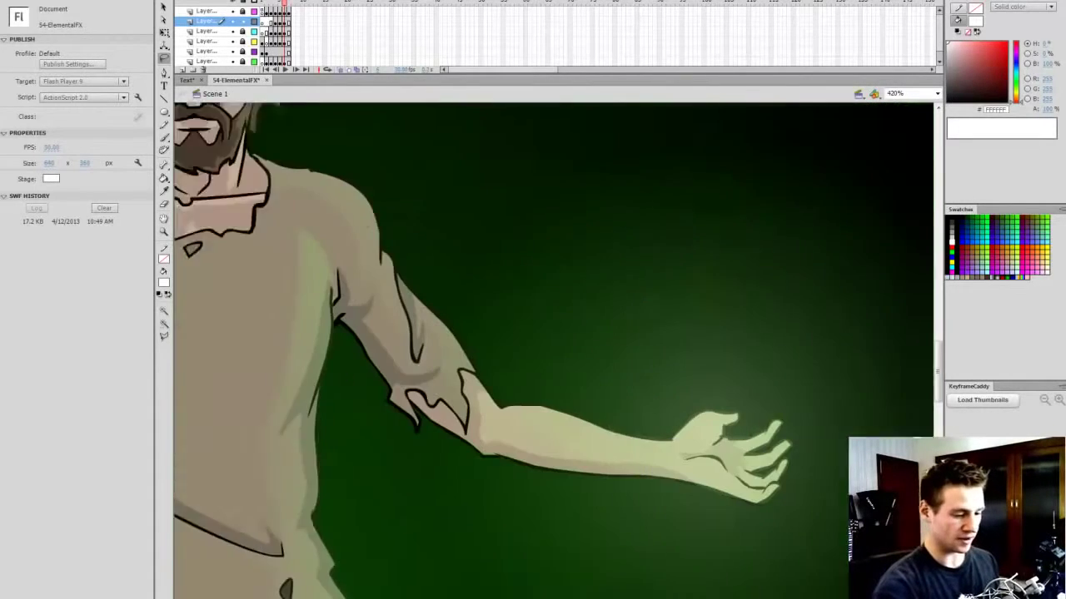
{"action": "mouse_move", "coordinate": [805, 419]}
{"action": "left_mouse_down"}
{"action": "mouse_move", "coordinate": [697, 419]}
{"action": "mouse_move", "coordinate": [685, 509]}
{"action": "mouse_move", "coordinate": [542, 471]}
{"action": "mouse_move", "coordinate": [582, 276]}
{"action": "mouse_move", "coordinate": [620, 269]}
{"action": "mouse_move", "coordinate": [641, 212]}
{"action": "mouse_move", "coordinate": [700, 426]}
{"action": "left_mouse_up"}
{"action": "key", "text": "b"}
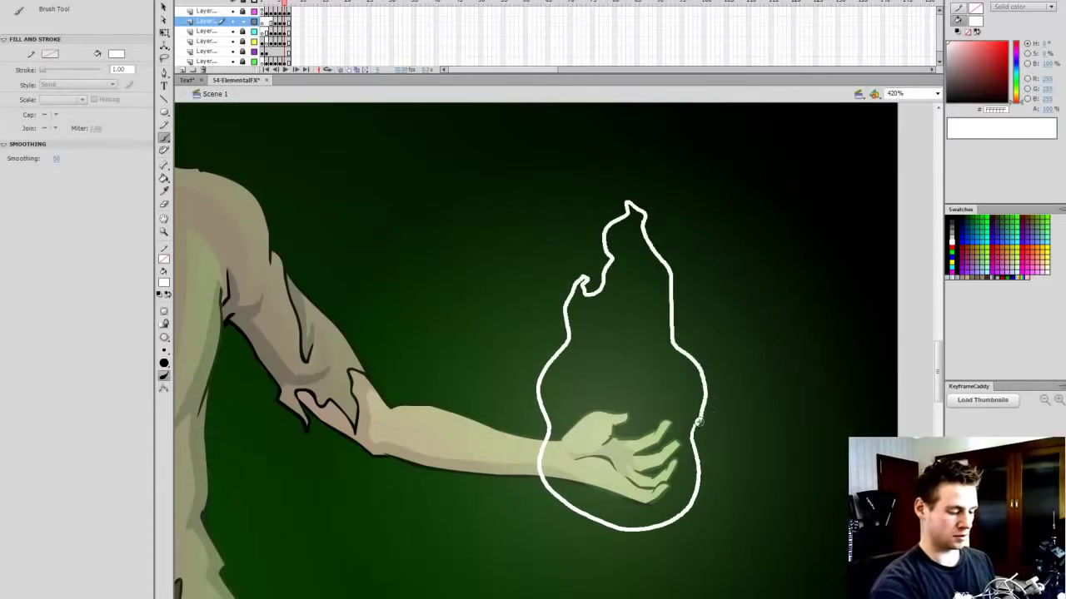
{"action": "key", "text": "k"}
{"action": "left_click", "coordinate": [686, 330]}
Step: Lasso out scattered bubble holes in the upper half of the new white acid shape and notches along its edges
{"action": "key", "text": "l"}
{"action": "mouse_move", "coordinate": [656, 235]}
{"action": "left_mouse_down"}
{"action": "mouse_move", "coordinate": [645, 274]}
{"action": "mouse_move", "coordinate": [651, 268]}
{"action": "left_mouse_up"}
{"action": "key", "text": "Delete"}
{"action": "key", "text": "Delete"}
{"action": "left_click_drag", "start_coordinate": [639, 316], "coordinate": [633, 324]}
{"action": "left_click", "coordinate": [631, 322]}
{"action": "left_click", "coordinate": [586, 318]}
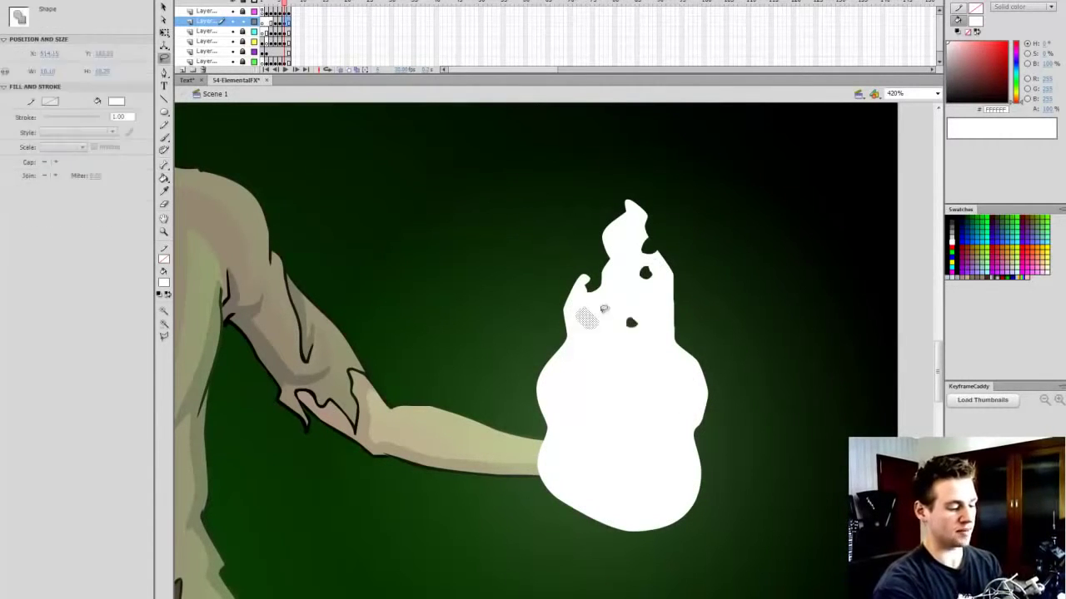
{"action": "left_click", "coordinate": [621, 261]}
{"action": "left_click_drag", "start_coordinate": [614, 214], "coordinate": [623, 225]}
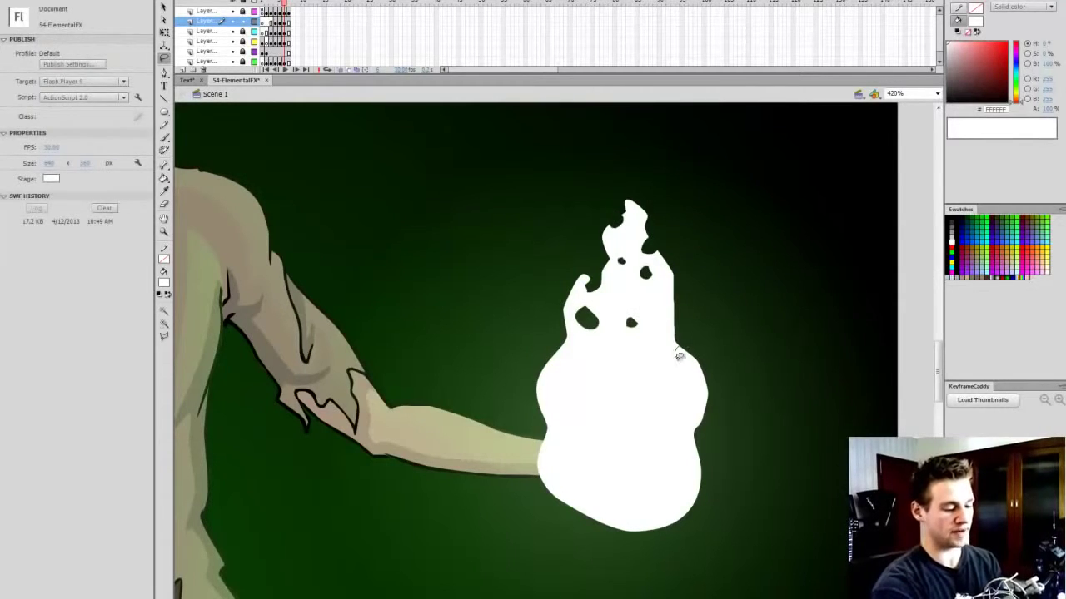
{"action": "left_click", "coordinate": [654, 366]}
{"action": "left_click", "coordinate": [593, 372]}
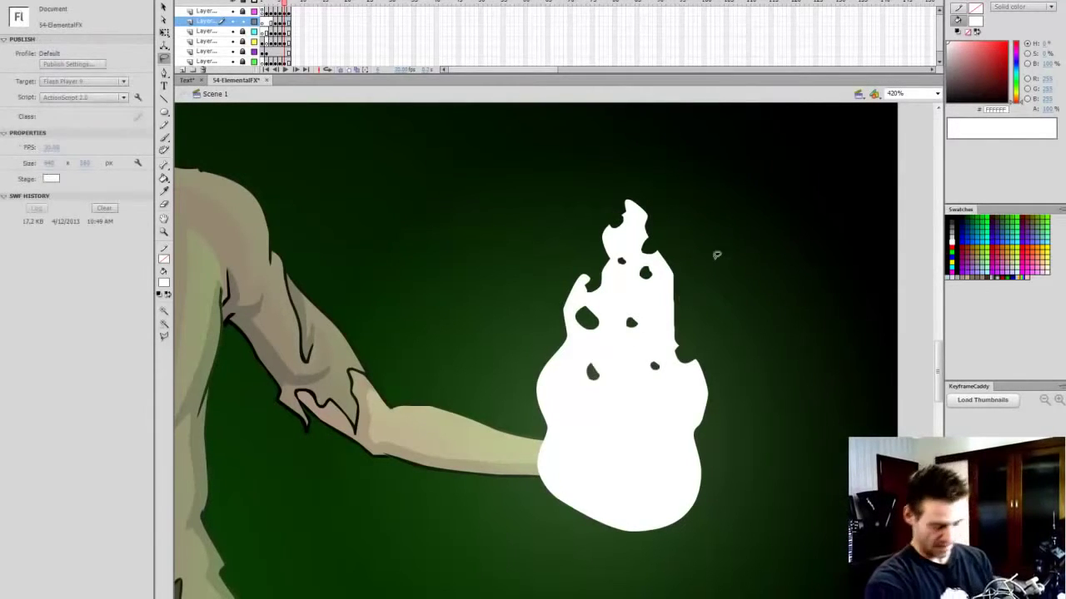
Step: Paint small white droplets on both sides of the new acid shape's upper part and above its tip
{"action": "key", "text": "b"}
{"action": "mouse_move", "coordinate": [692, 306]}
{"action": "left_mouse_down"}
{"action": "mouse_move", "coordinate": [710, 332]}
{"action": "mouse_move", "coordinate": [696, 309]}
{"action": "left_mouse_up"}
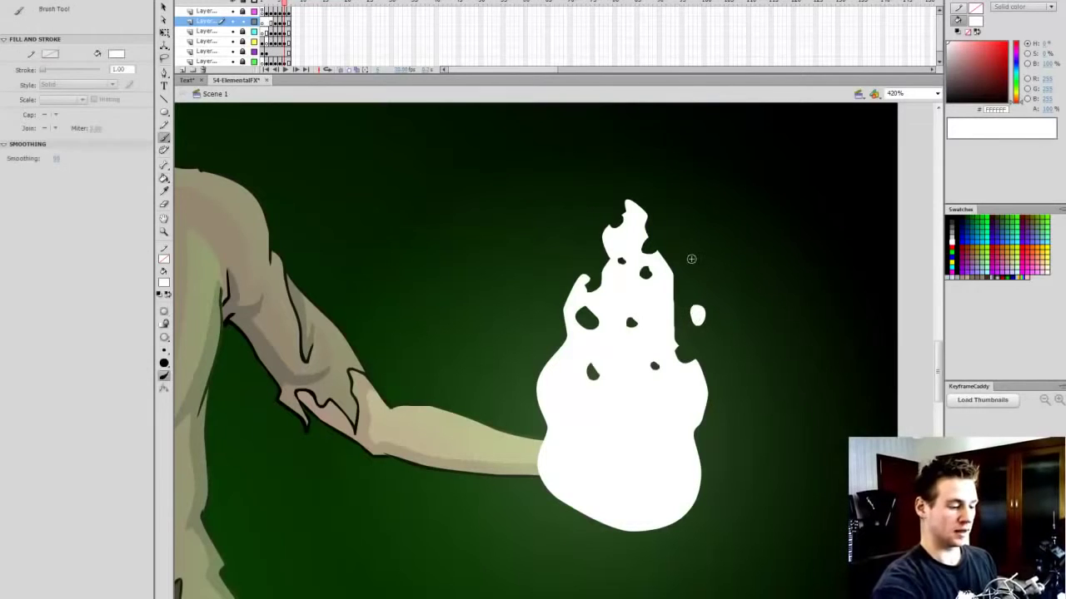
{"action": "left_click", "coordinate": [685, 253]}
{"action": "left_click", "coordinate": [662, 194]}
{"action": "left_click", "coordinate": [642, 164]}
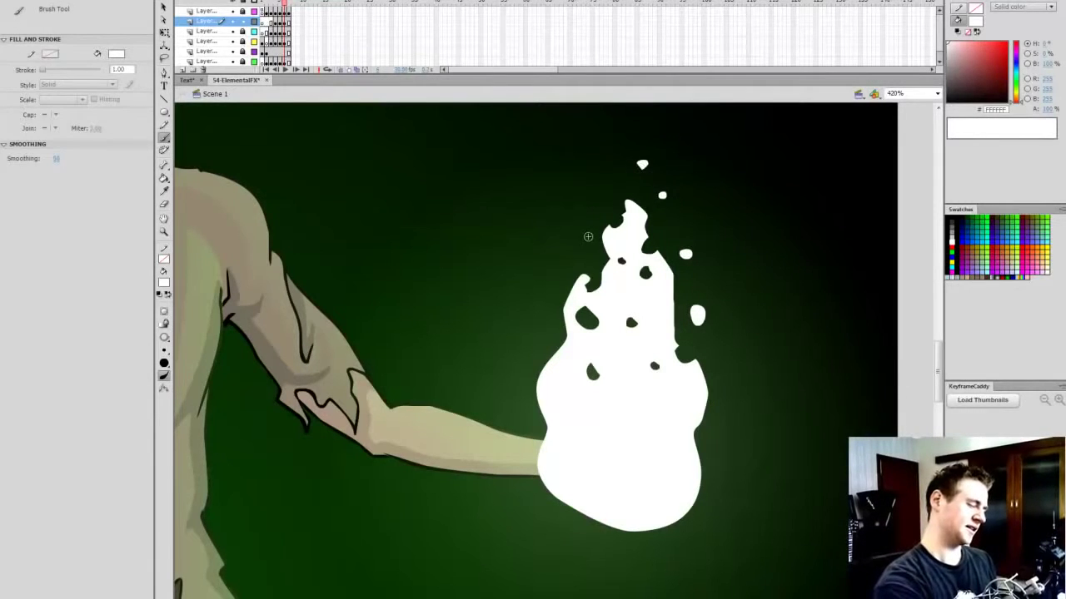
{"action": "left_click", "coordinate": [602, 192]}
{"action": "left_click", "coordinate": [551, 278]}
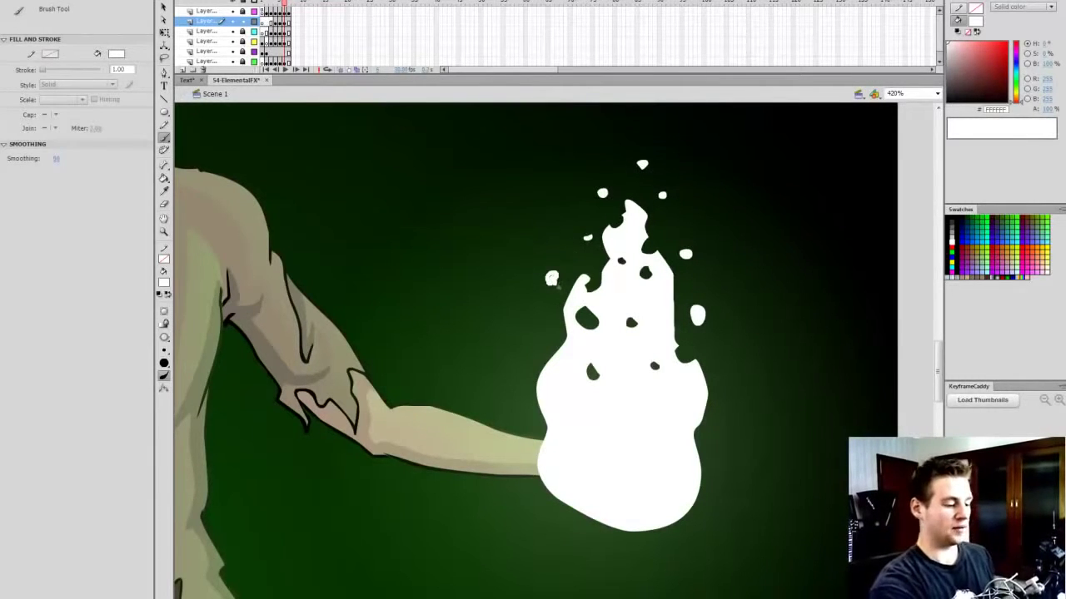
Step: Convert both white acid shapes on the effect layer's Acid frame into a movie clip symbol named Acid
{"action": "left_click", "coordinate": [936, 94]}
{"action": "left_click", "coordinate": [928, 104]}
{"action": "key", "text": "q"}
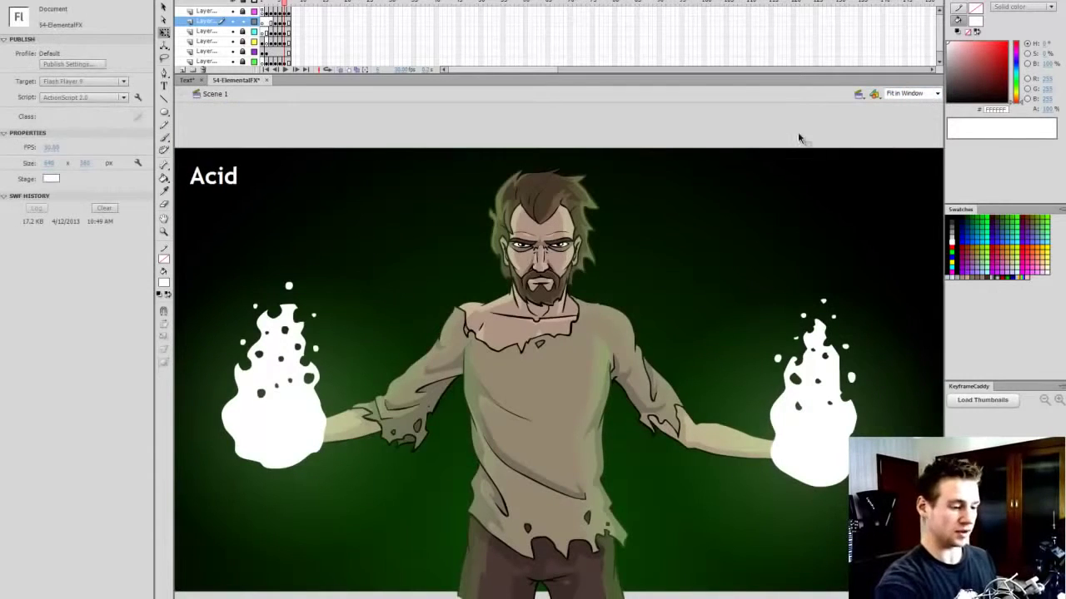
{"action": "left_click", "coordinate": [284, 22]}
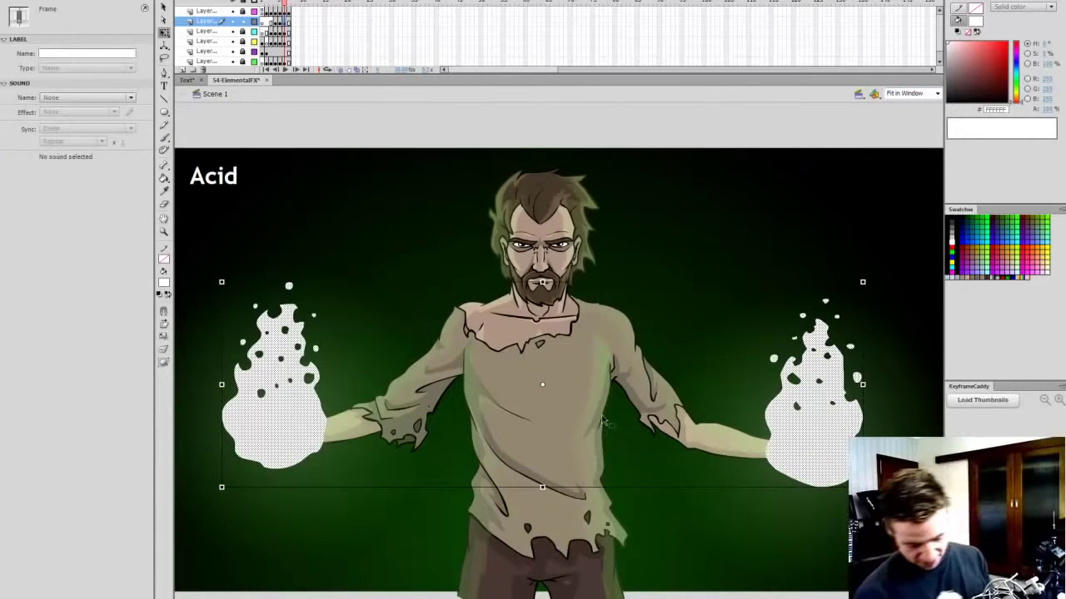
{"action": "key", "text": "F8"}
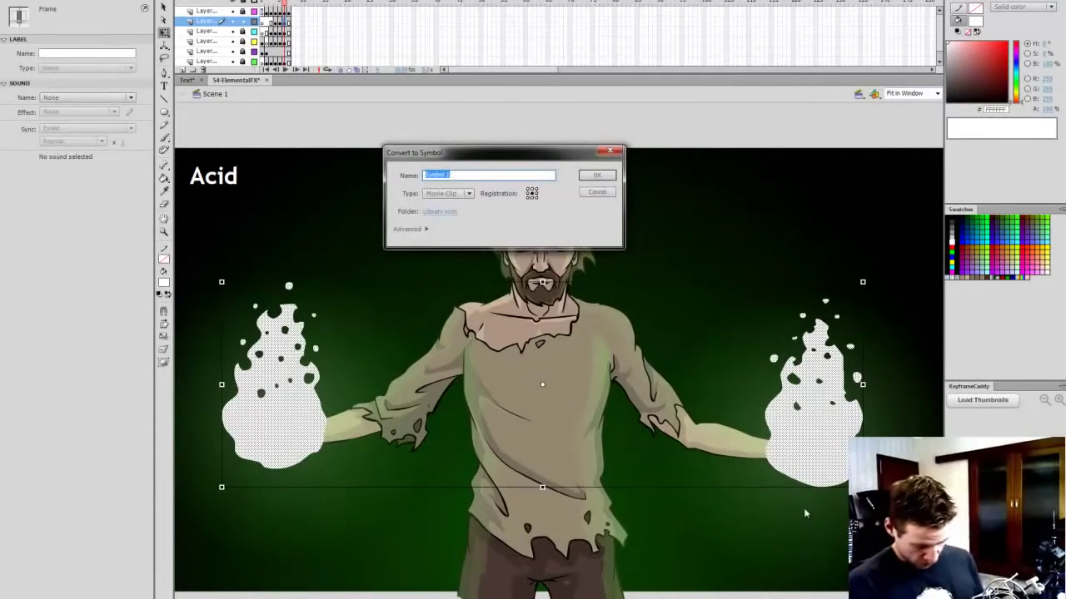
{"action": "type", "text": "Acid"}
{"action": "key", "text": "Return"}
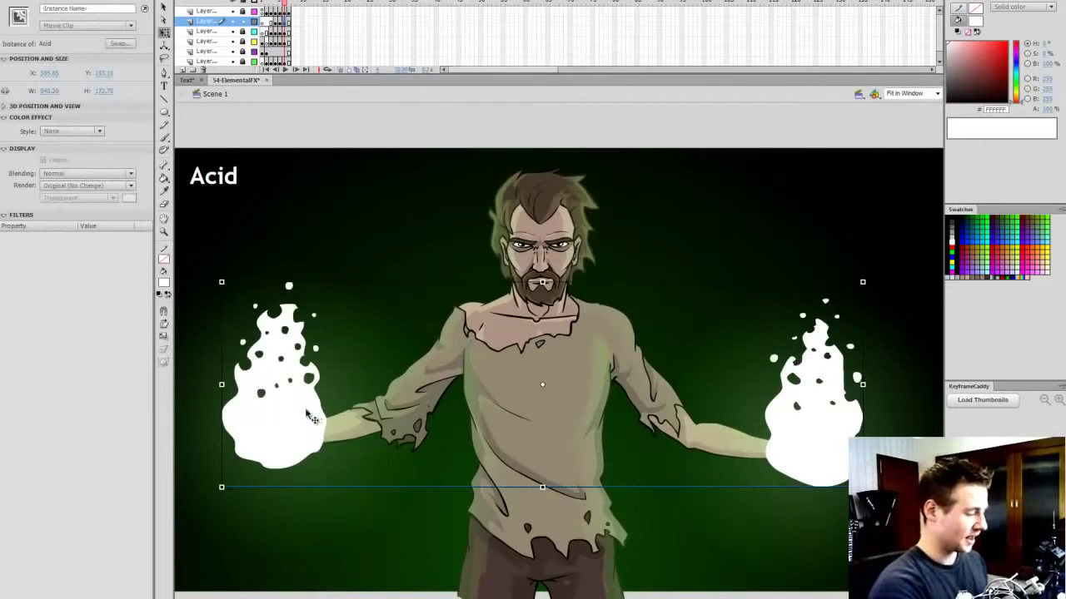
Step: Add a bright green Glow filter to the Acid clip with 24 px blur and High quality
{"action": "left_click", "coordinate": [7, 597]}
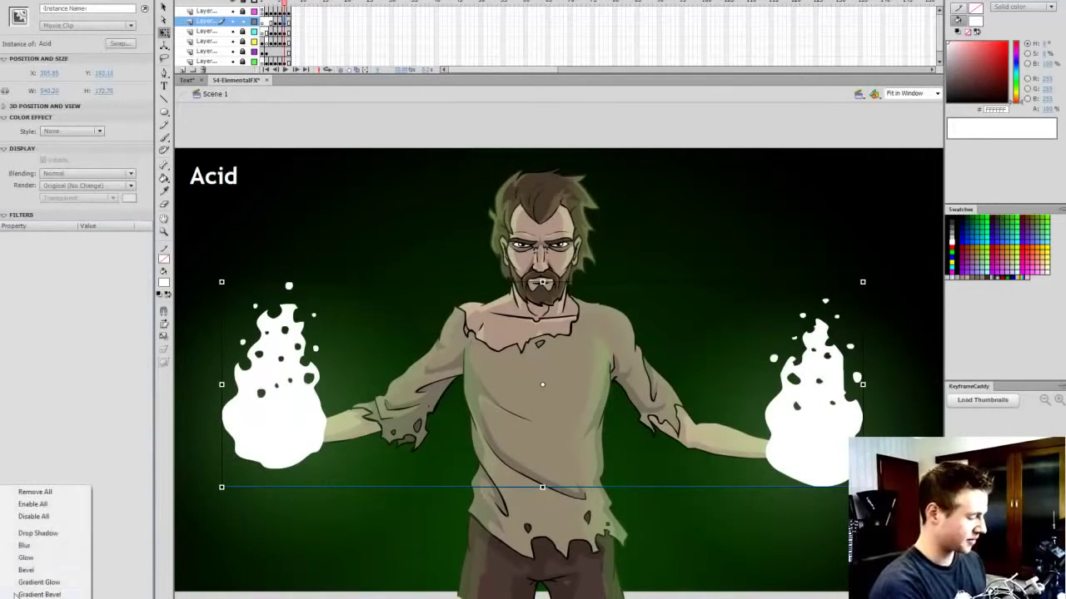
{"action": "left_click", "coordinate": [47, 560]}
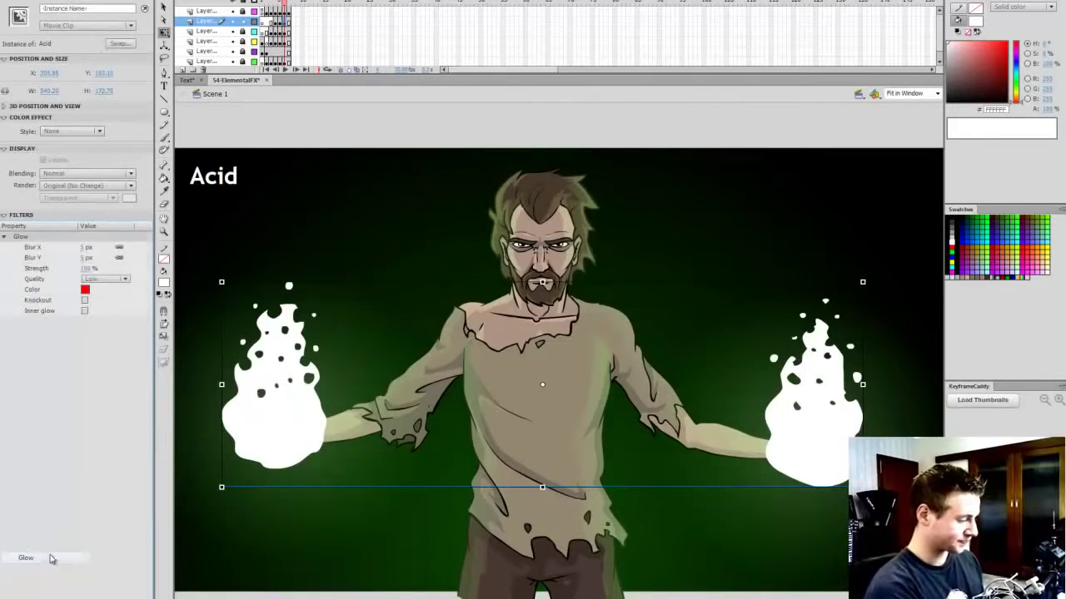
{"action": "left_click", "coordinate": [85, 288]}
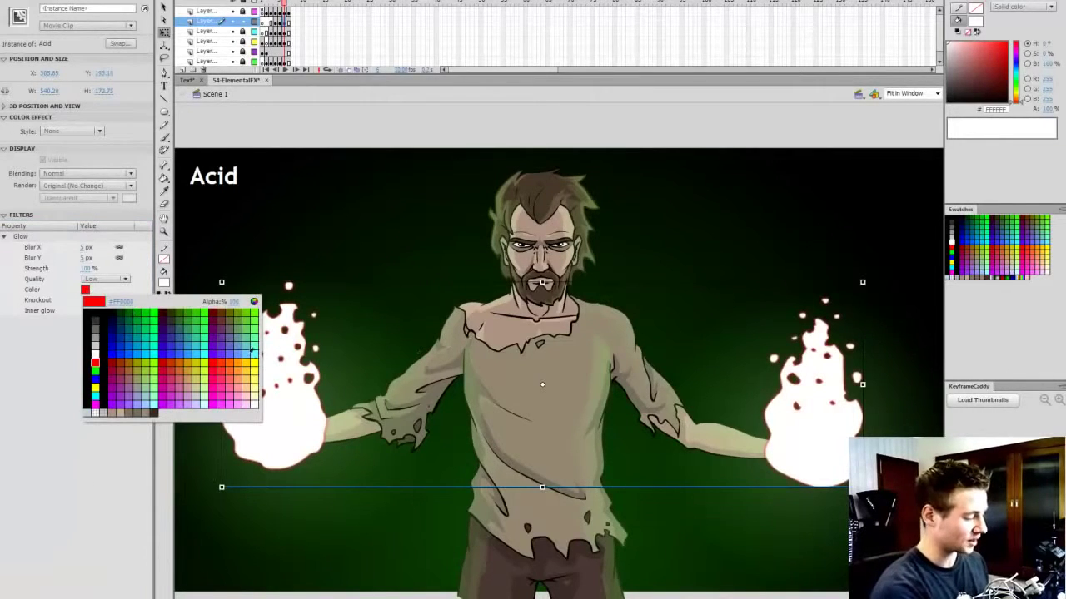
{"action": "left_click", "coordinate": [254, 311]}
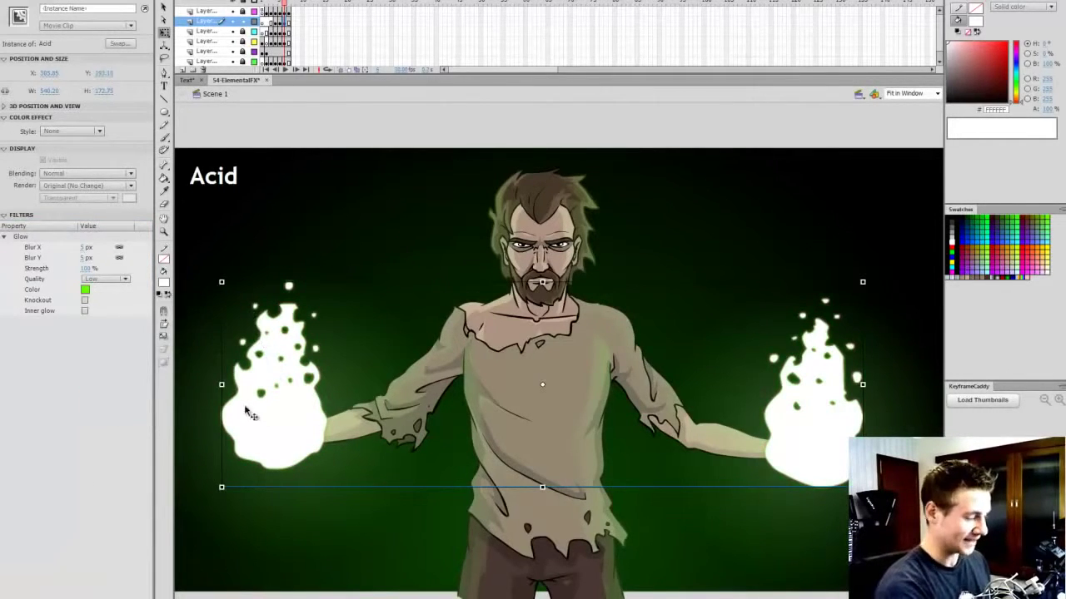
{"action": "left_click", "coordinate": [86, 247]}
{"action": "type", "text": "25"}
{"action": "key", "text": "Return"}
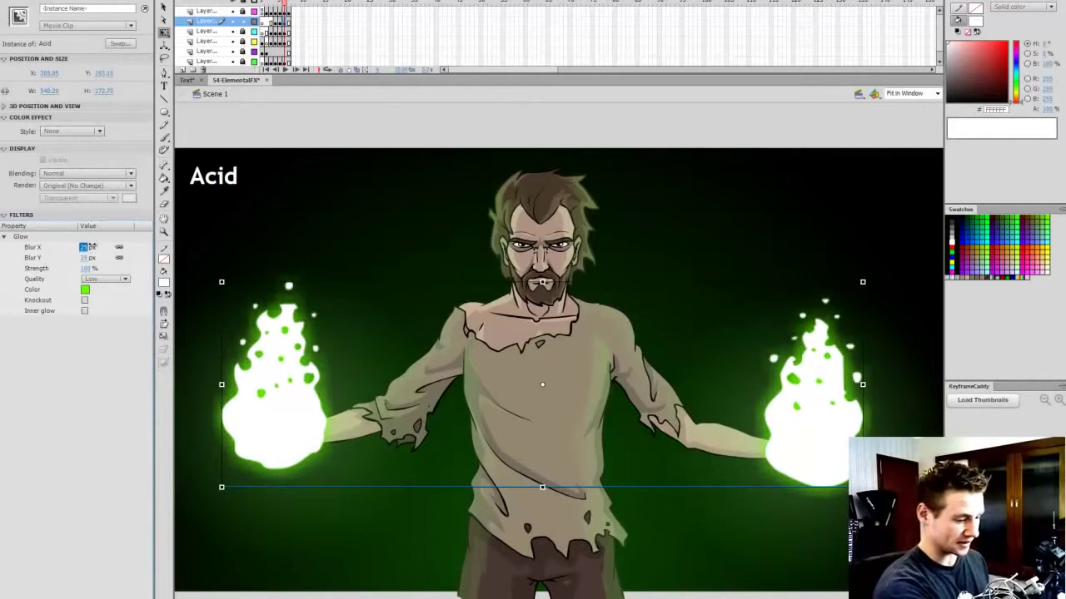
{"action": "left_click", "coordinate": [104, 279]}
{"action": "left_click", "coordinate": [106, 315]}
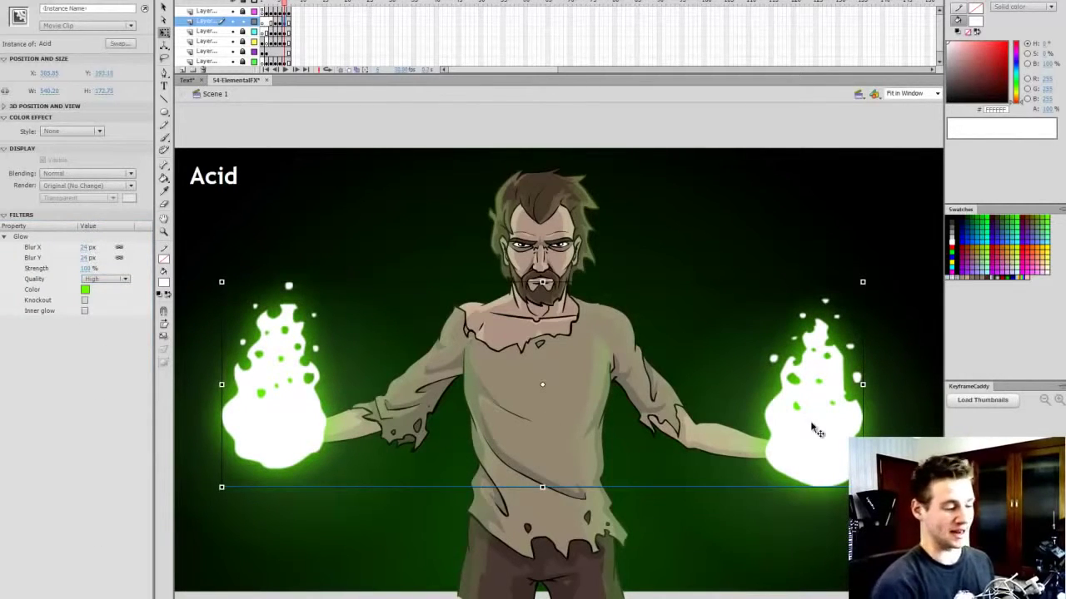
Step: Try the Layer, Darken, Multiply, Lighten and Screen blending modes on the Acid clip
{"action": "left_click", "coordinate": [120, 174]}
{"action": "left_click", "coordinate": [112, 206]}
{"action": "left_click", "coordinate": [129, 175]}
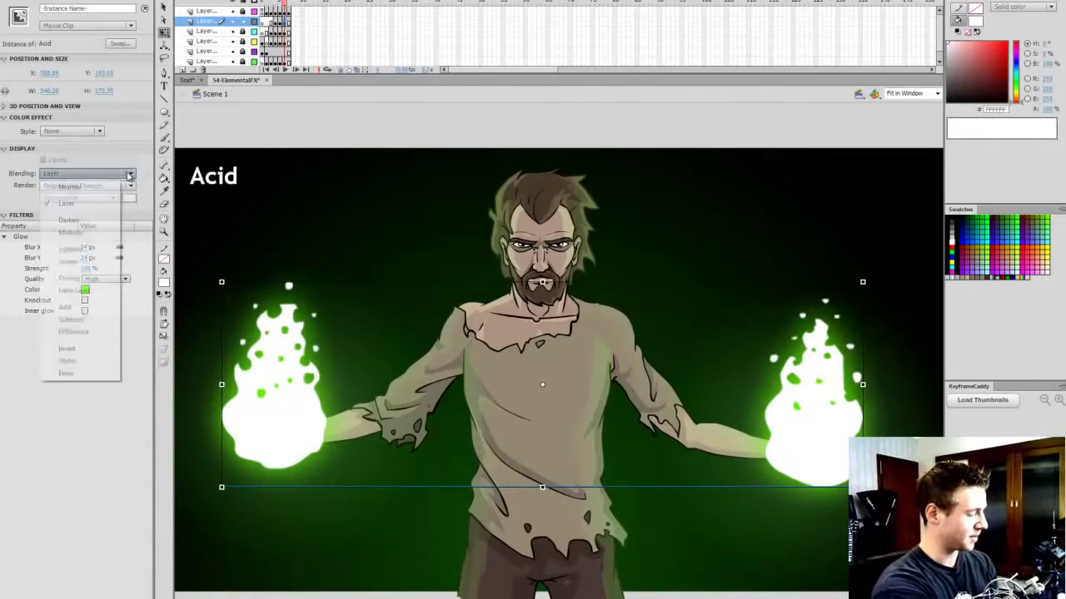
{"action": "left_click", "coordinate": [107, 222]}
{"action": "left_click", "coordinate": [131, 174]}
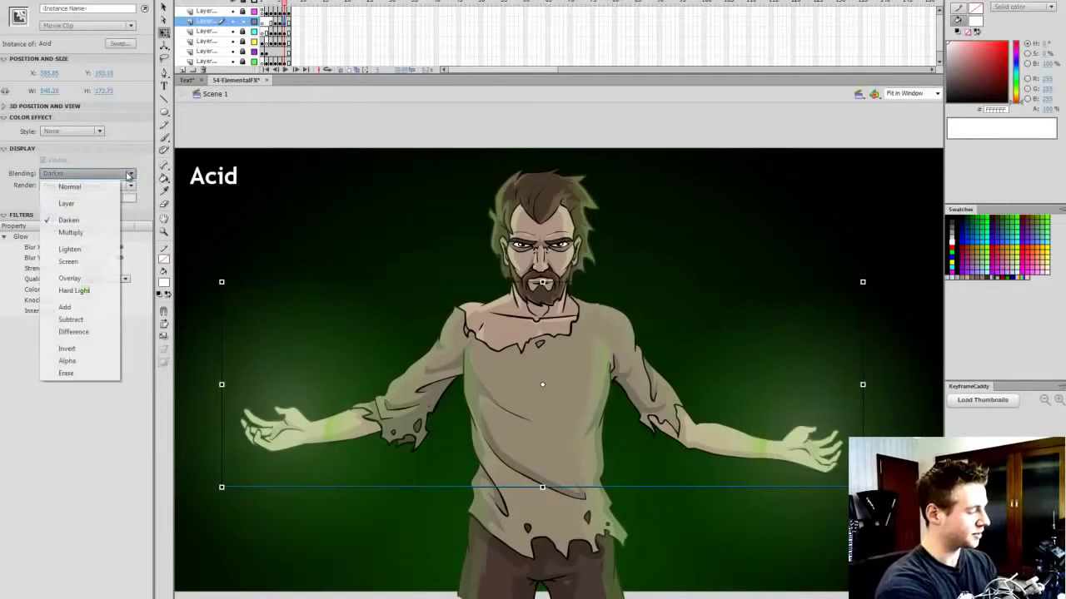
{"action": "left_click", "coordinate": [104, 234]}
{"action": "left_click", "coordinate": [129, 179]}
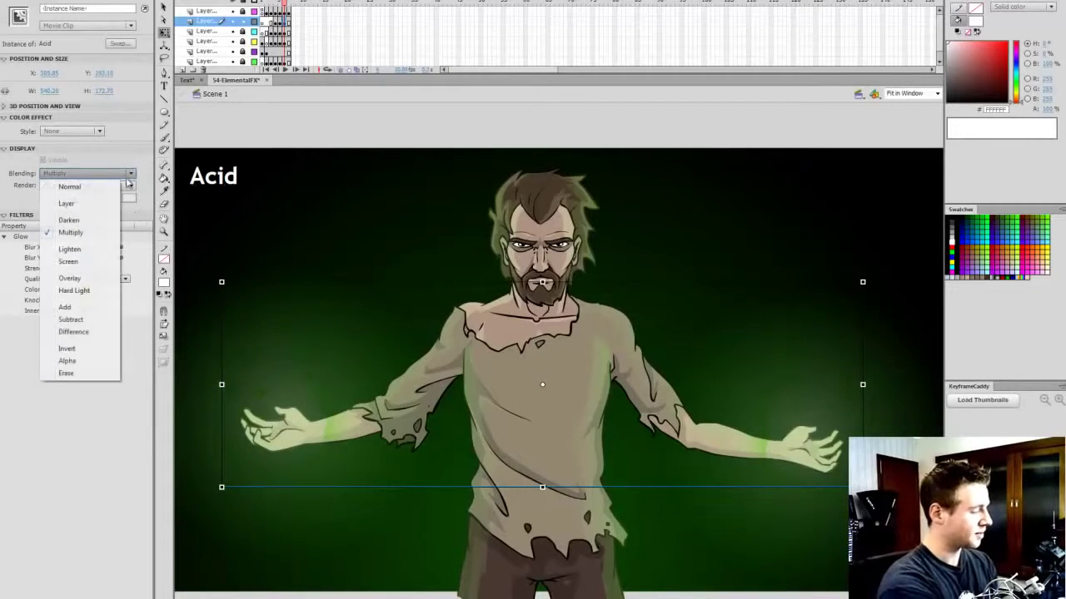
{"action": "left_click", "coordinate": [105, 250]}
{"action": "left_click", "coordinate": [129, 175]}
{"action": "left_click", "coordinate": [106, 265]}
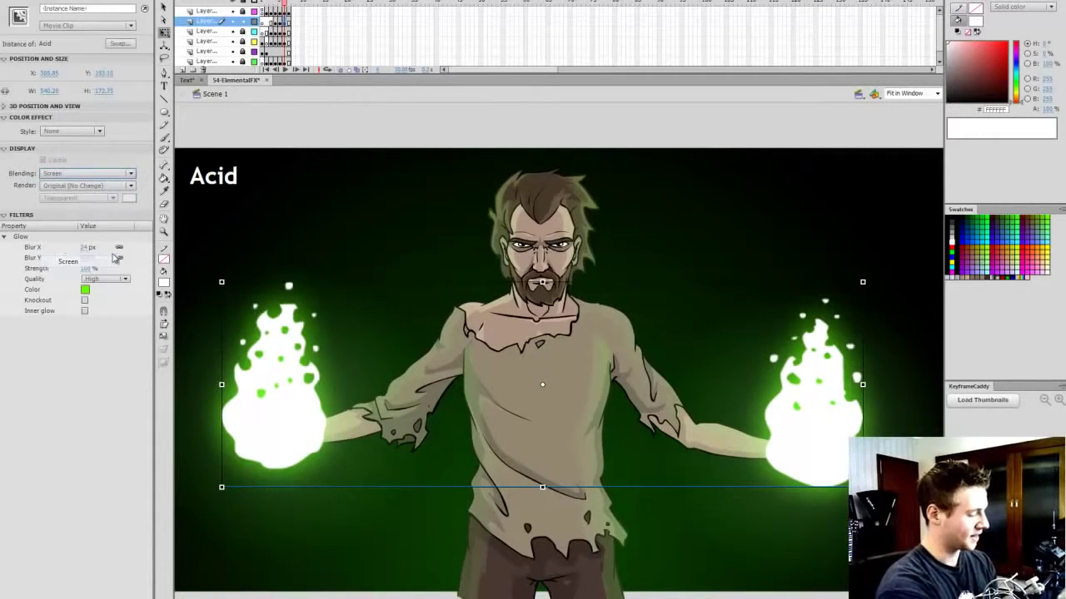
Step: Set the Acid clip's blending mode to Overlay and reduce its alpha to 54%
{"action": "left_click", "coordinate": [126, 173]}
{"action": "left_click", "coordinate": [99, 280]}
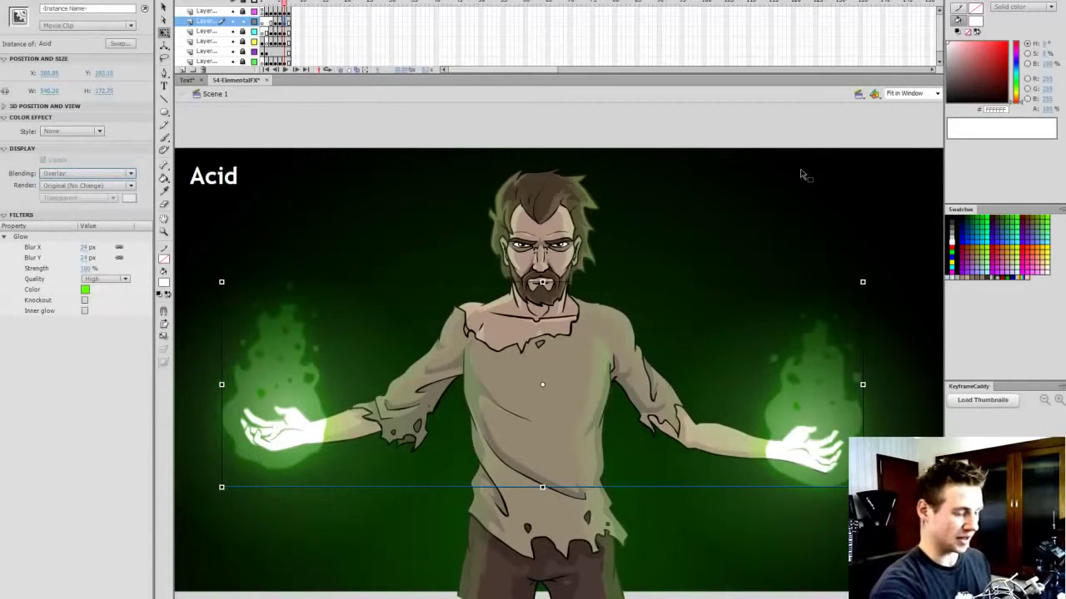
{"action": "left_click", "coordinate": [841, 181]}
{"action": "left_click", "coordinate": [824, 474]}
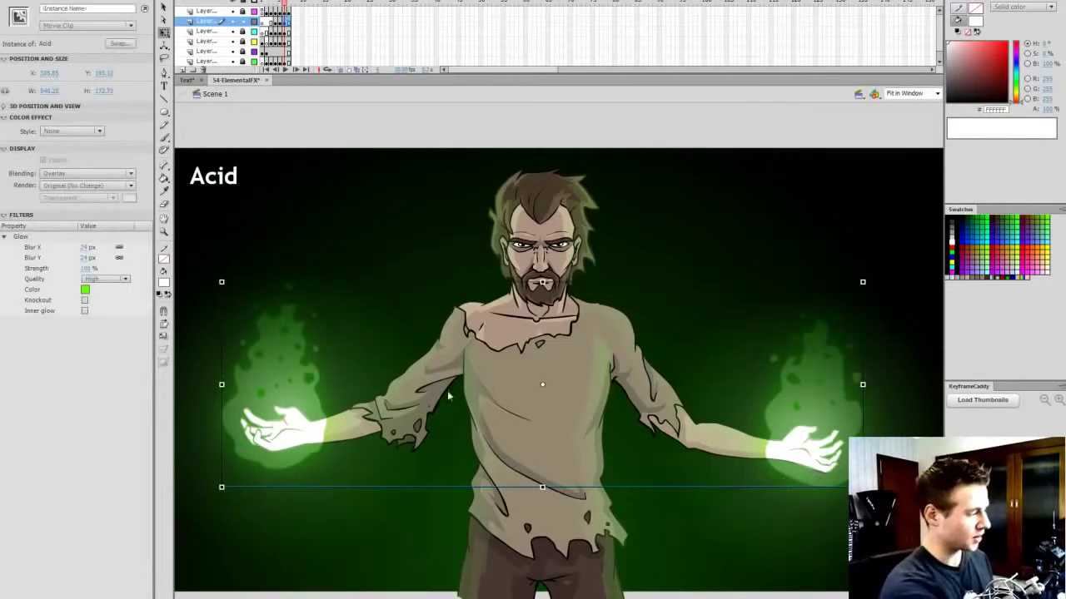
{"action": "left_click", "coordinate": [98, 131]}
{"action": "left_click", "coordinate": [67, 193]}
{"action": "left_click_drag", "start_coordinate": [100, 148], "coordinate": [73, 148]}
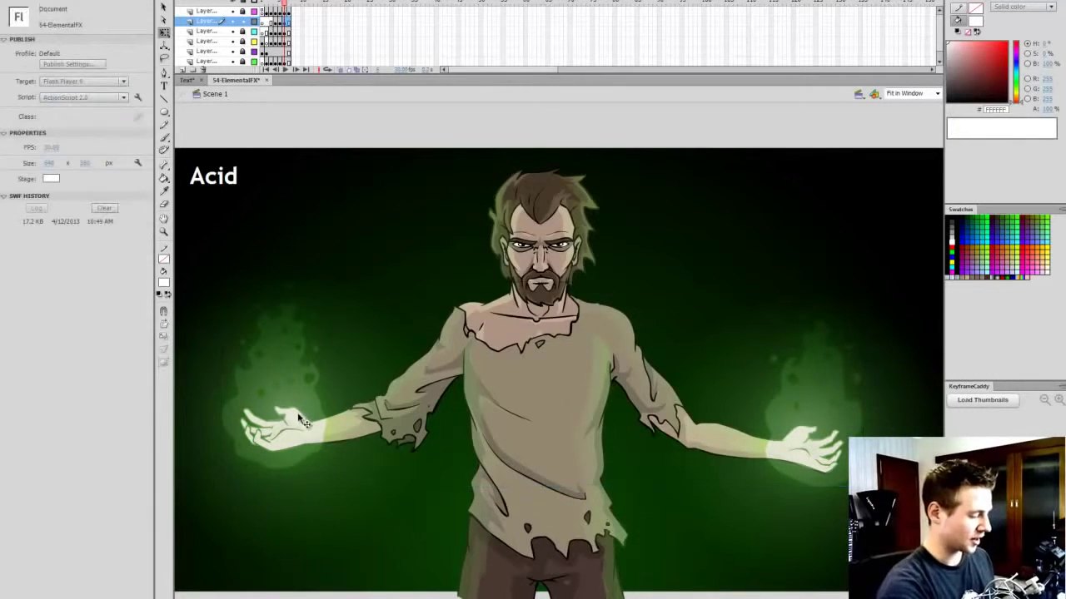
Step: Duplicate the Acid clip over the original and cycle the copy through blending modes such as Normal, Screen and Subtract, settling on Add
{"action": "left_click_drag", "start_coordinate": [306, 428], "coordinate": [306, 429]}
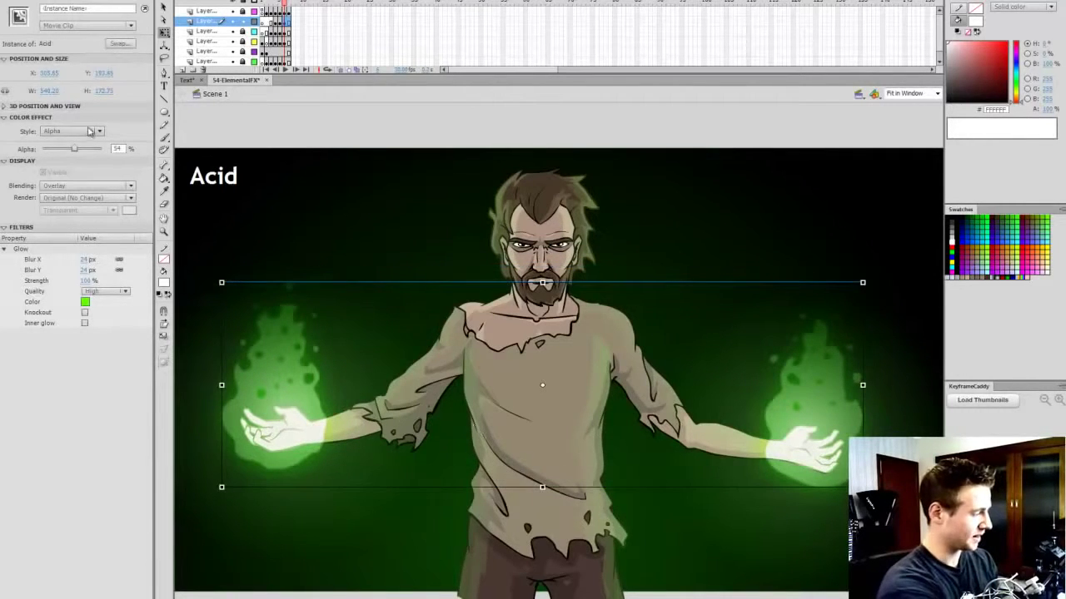
{"action": "left_click", "coordinate": [87, 186]}
{"action": "left_click", "coordinate": [83, 193]}
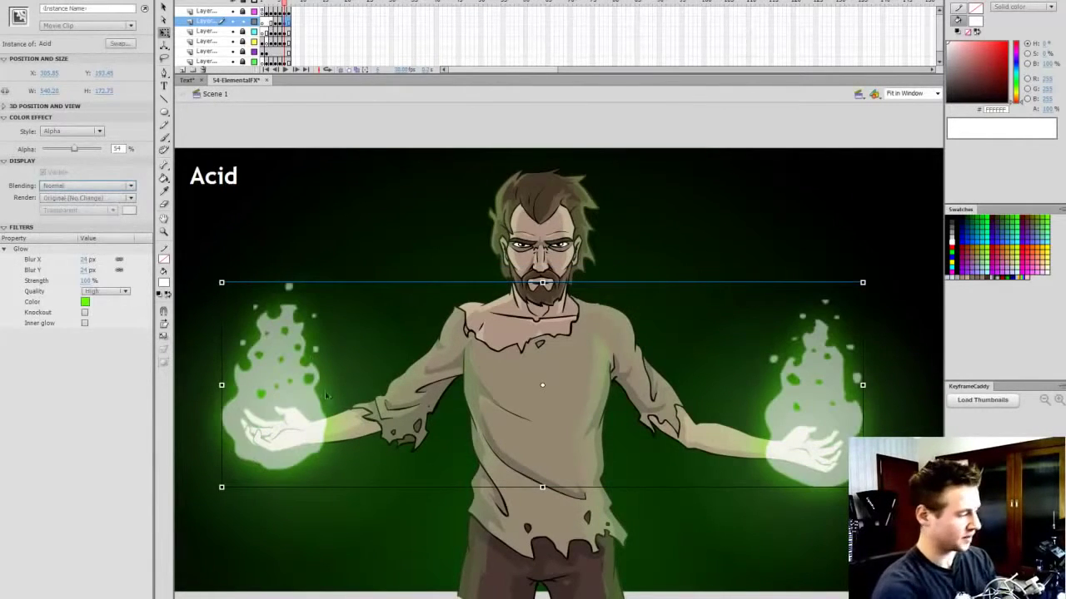
{"action": "left_click", "coordinate": [86, 187]}
{"action": "left_click", "coordinate": [95, 276]}
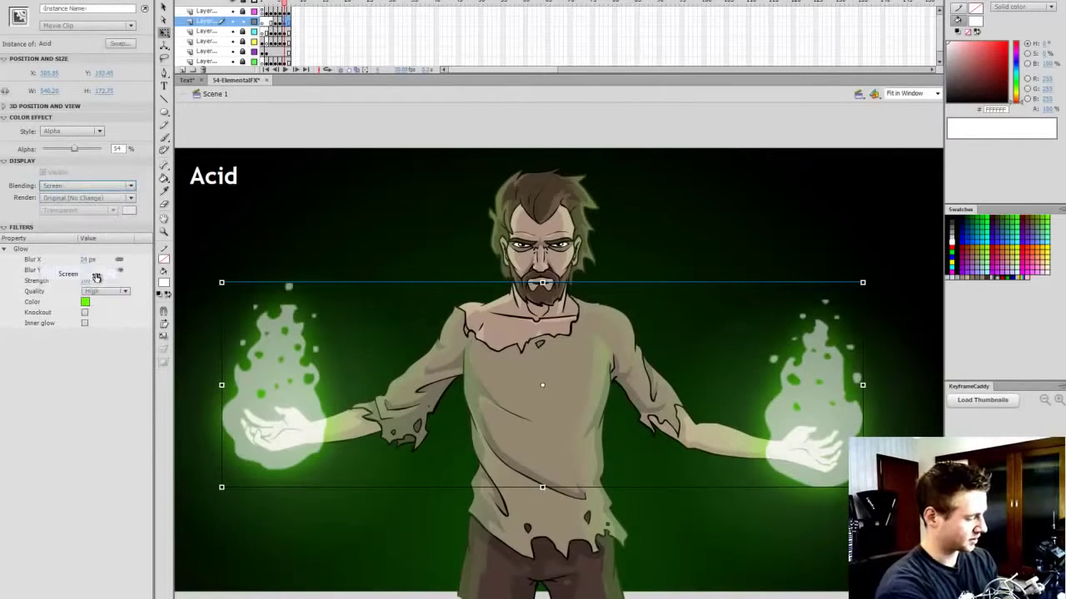
{"action": "key", "text": "Down"}
{"action": "key", "text": "Down"}
{"action": "key", "text": "Down"}
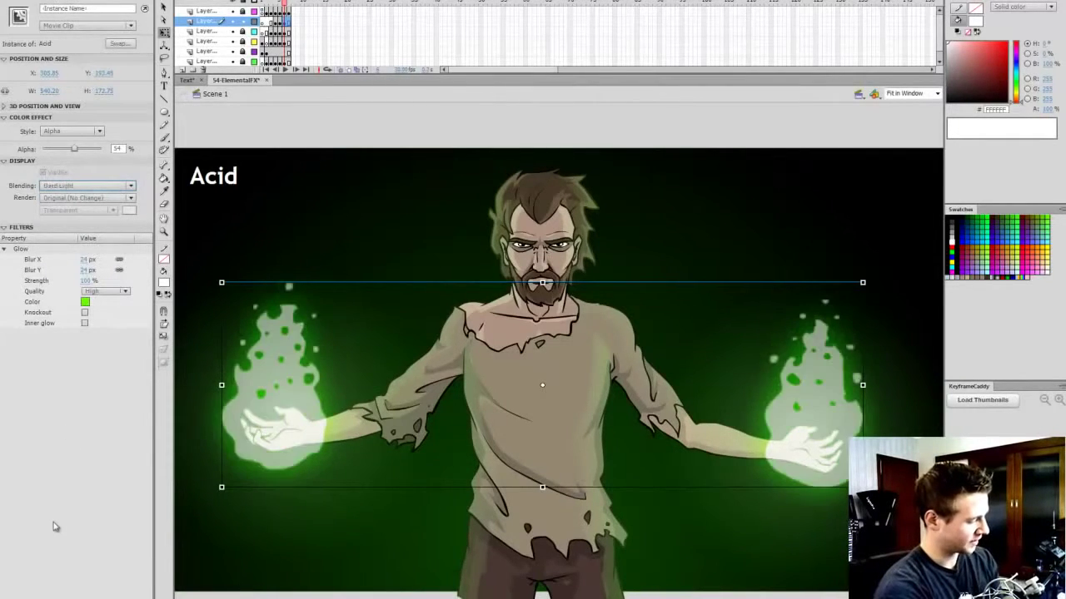
{"action": "key", "text": "Up"}
{"action": "key", "text": "Down"}
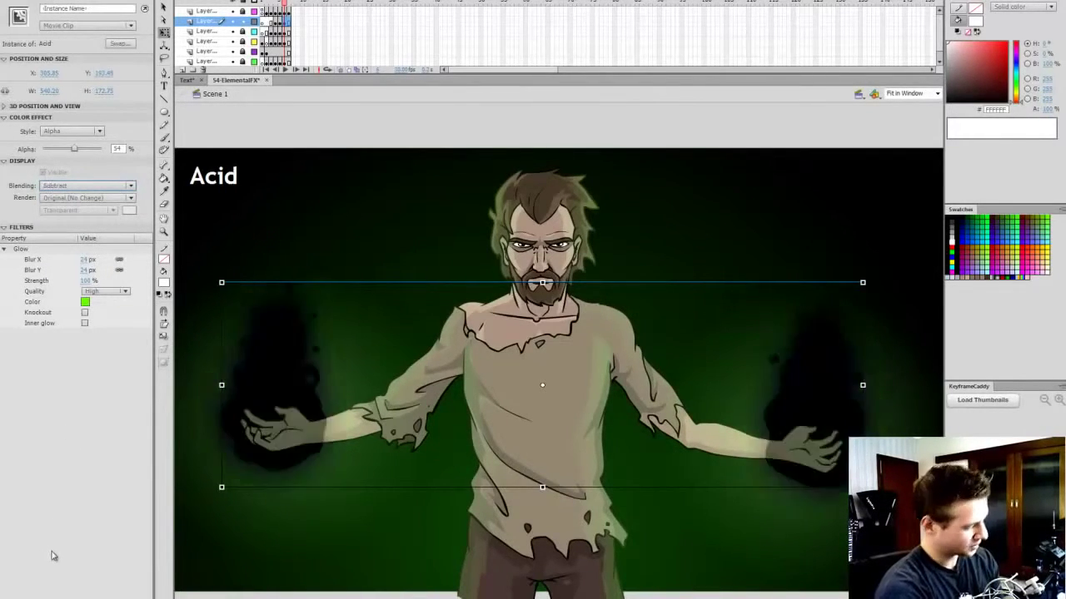
{"action": "key", "text": "Up"}
{"action": "key", "text": "Down"}
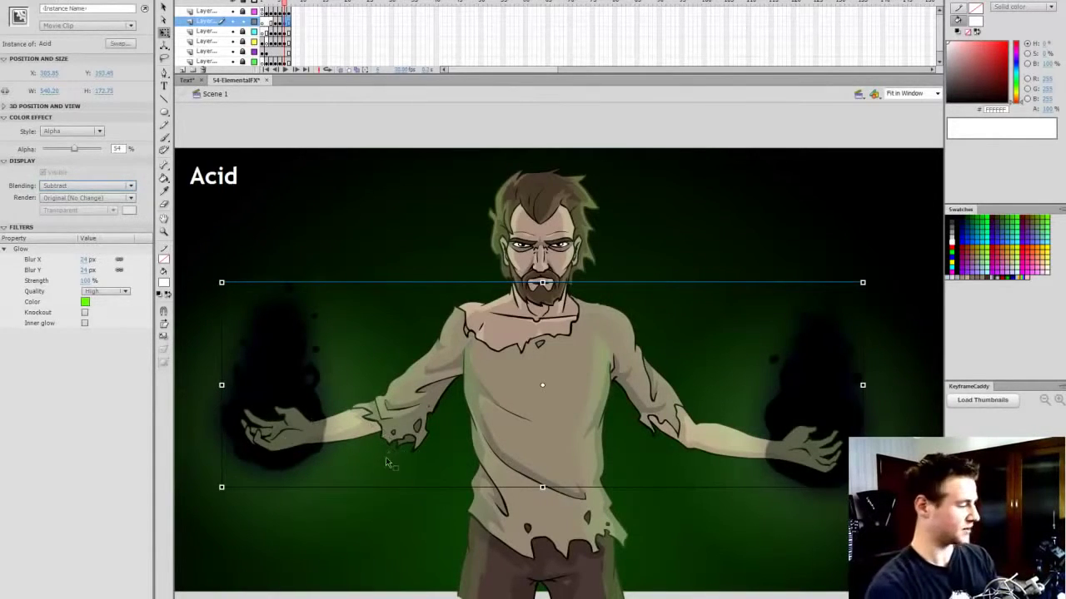
{"action": "key", "text": "Up"}
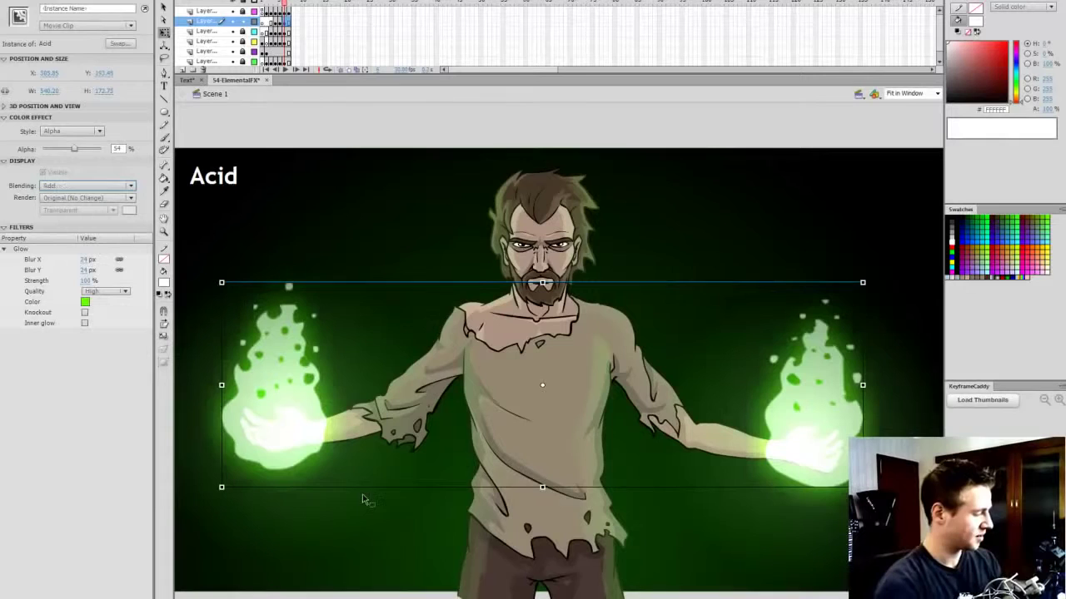
Step: Lower the duplicate clip's alpha and add a Blur filter to both stacked Acid clips
{"action": "left_click_drag", "start_coordinate": [74, 148], "coordinate": [54, 169]}
{"action": "double_click", "coordinate": [281, 416]}
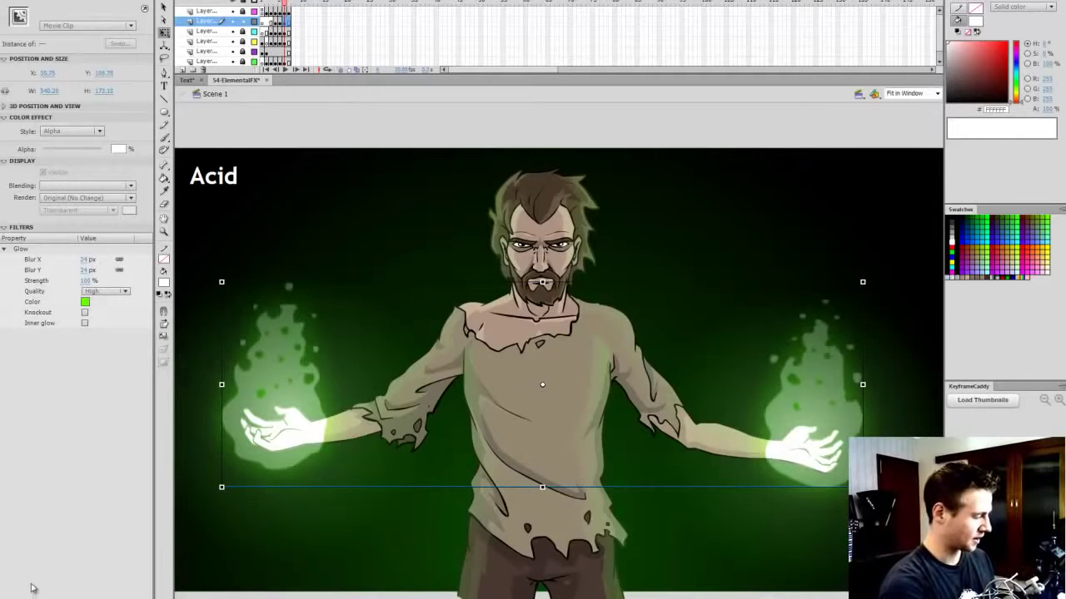
{"action": "left_click", "coordinate": [7, 596]}
{"action": "left_click", "coordinate": [33, 545]}
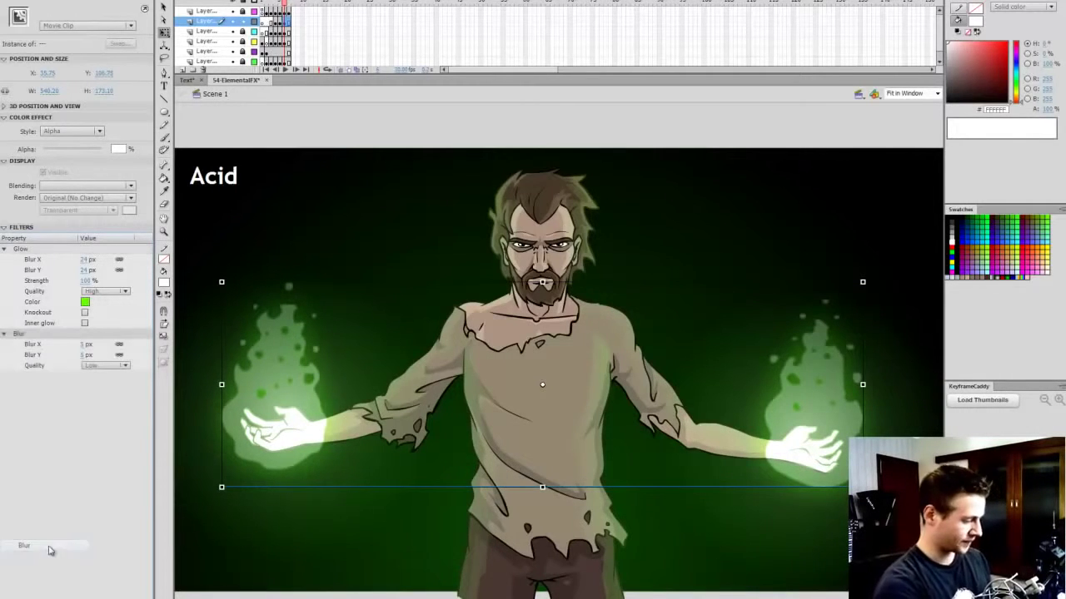
{"action": "left_click", "coordinate": [845, 131]}
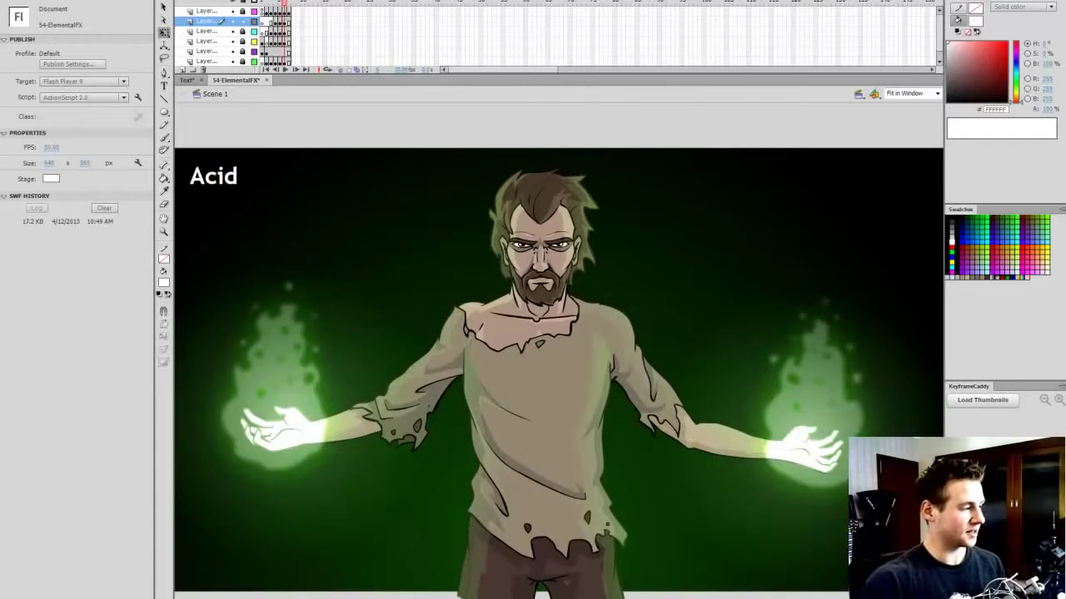
Step: Save the file and delete the copied acid artwork around both hands from the Magic frame
{"action": "left_click", "coordinate": [290, 44]}
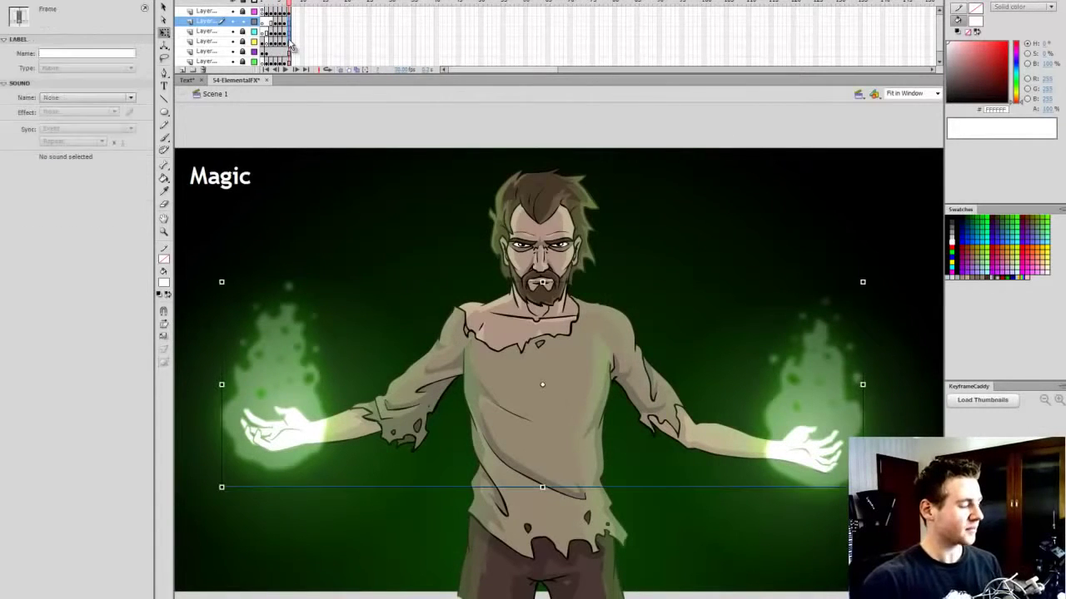
{"action": "left_click", "coordinate": [587, 128]}
{"action": "key", "text": "ctrl+s"}
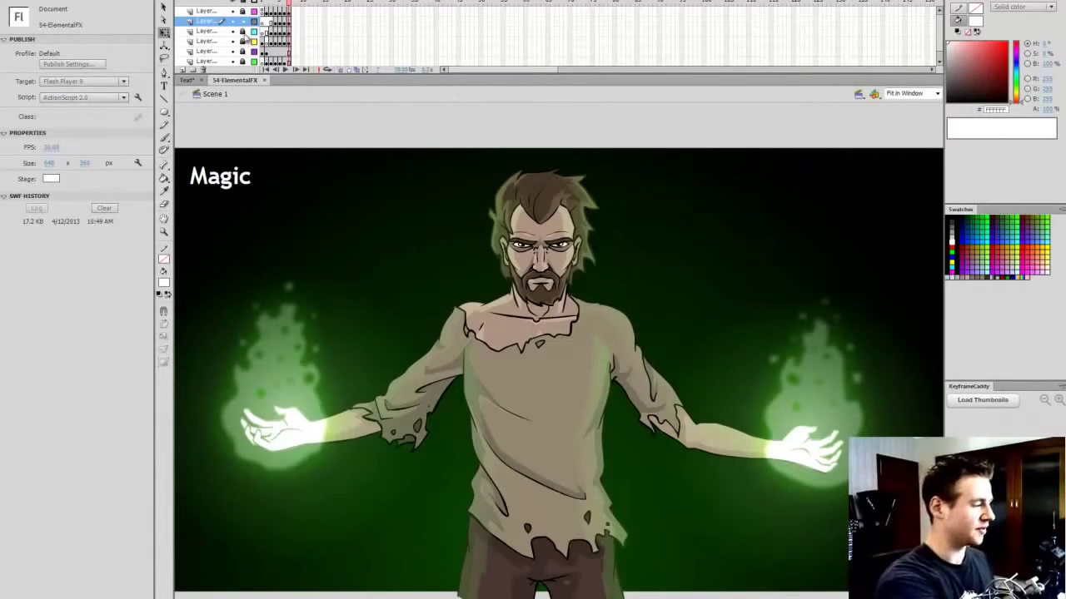
{"action": "left_click", "coordinate": [295, 32]}
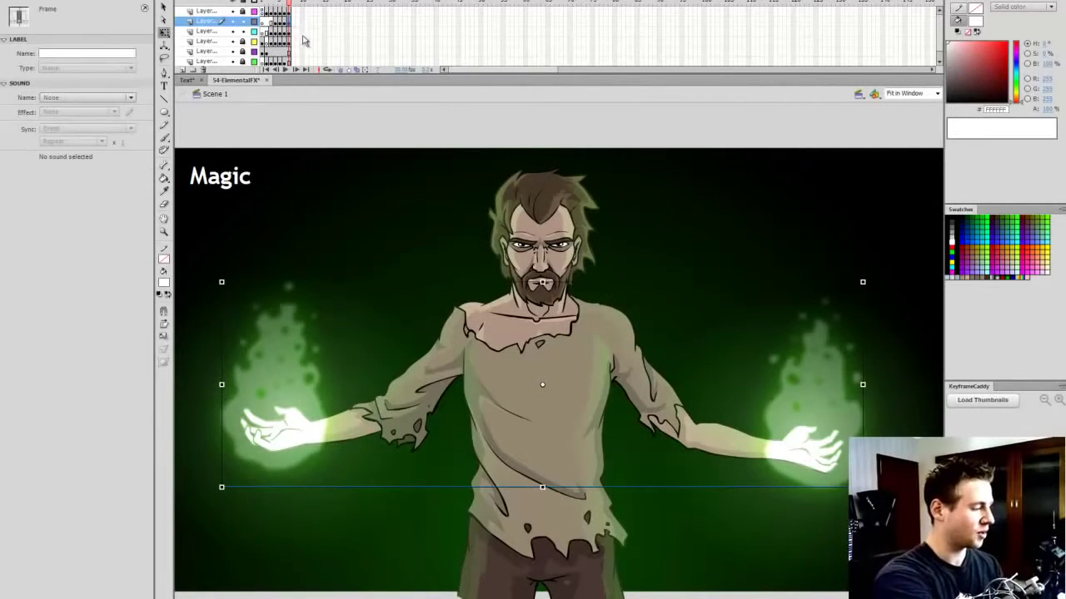
{"action": "key", "text": "Delete"}
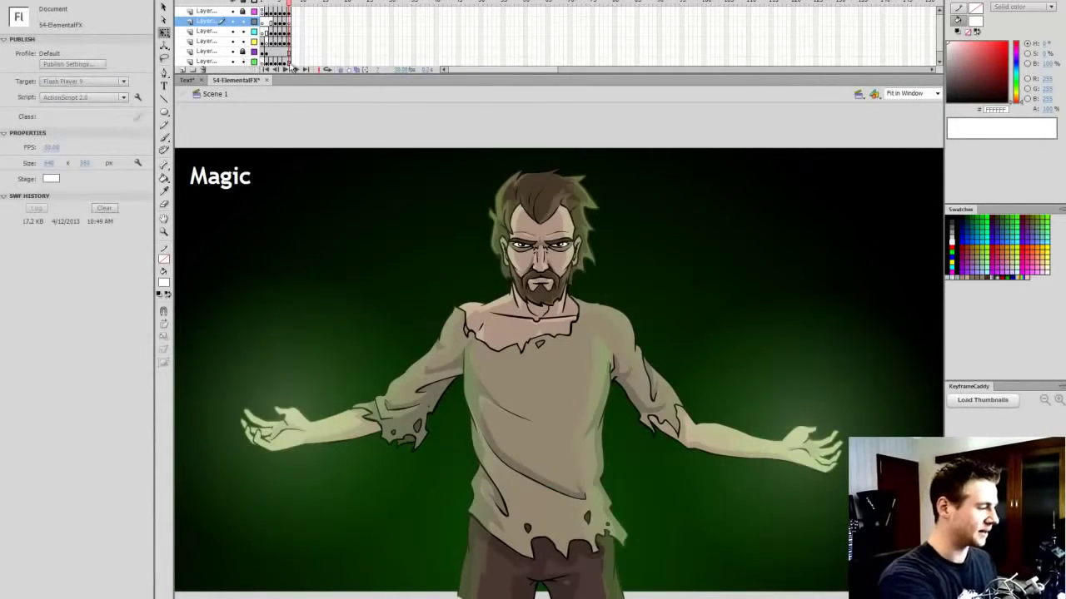
Step: Recolour the centre stop of the Magic frame's radial background gradient to dark purple #340043
{"action": "left_click", "coordinate": [290, 62]}
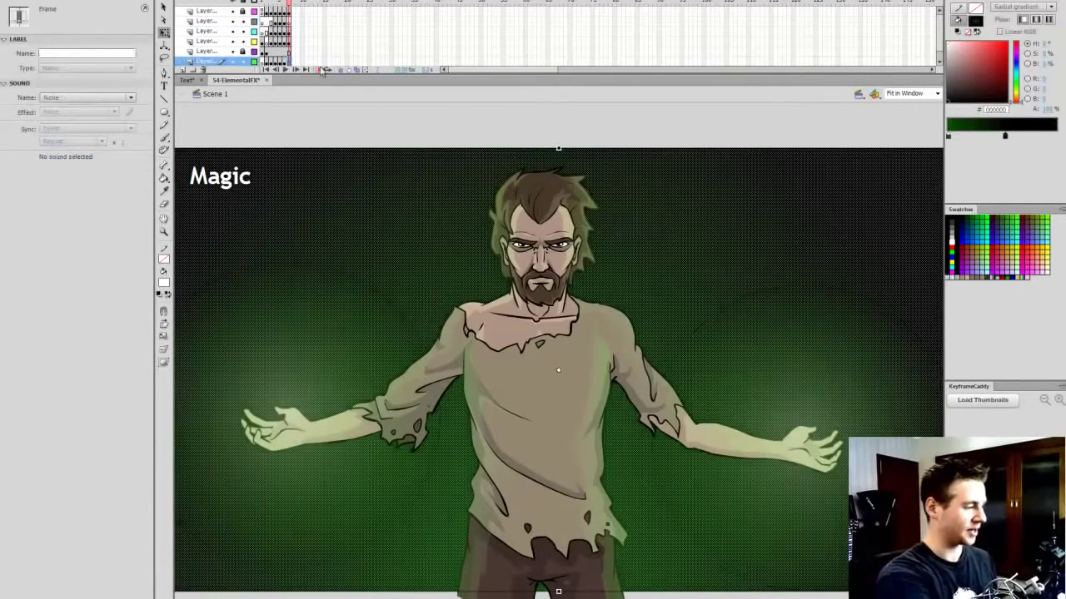
{"action": "left_click", "coordinate": [949, 138]}
{"action": "left_click", "coordinate": [1016, 49]}
{"action": "left_click", "coordinate": [1017, 54]}
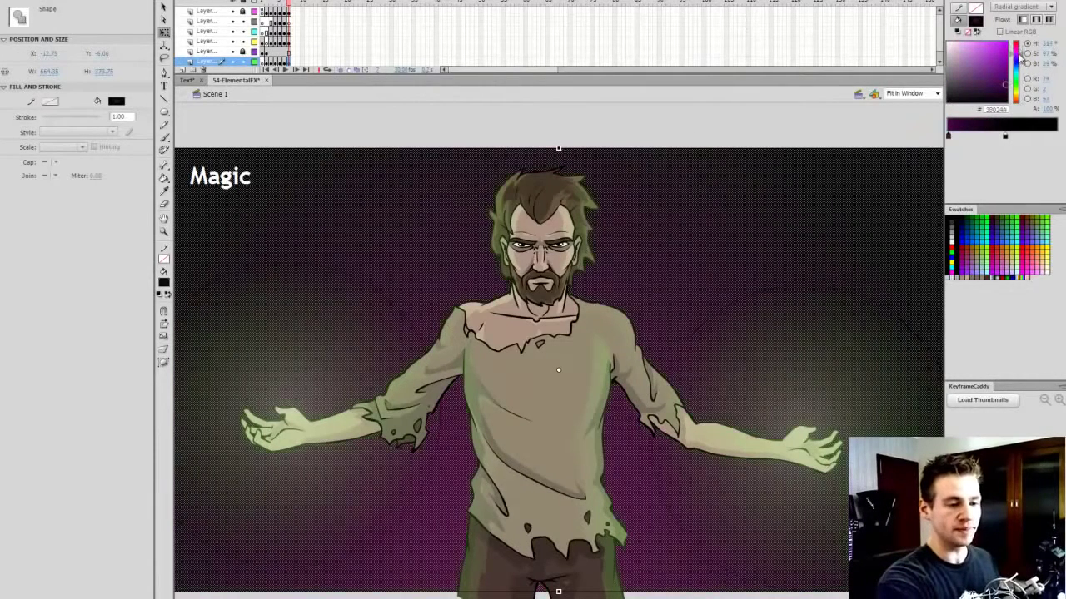
{"action": "left_click", "coordinate": [833, 122]}
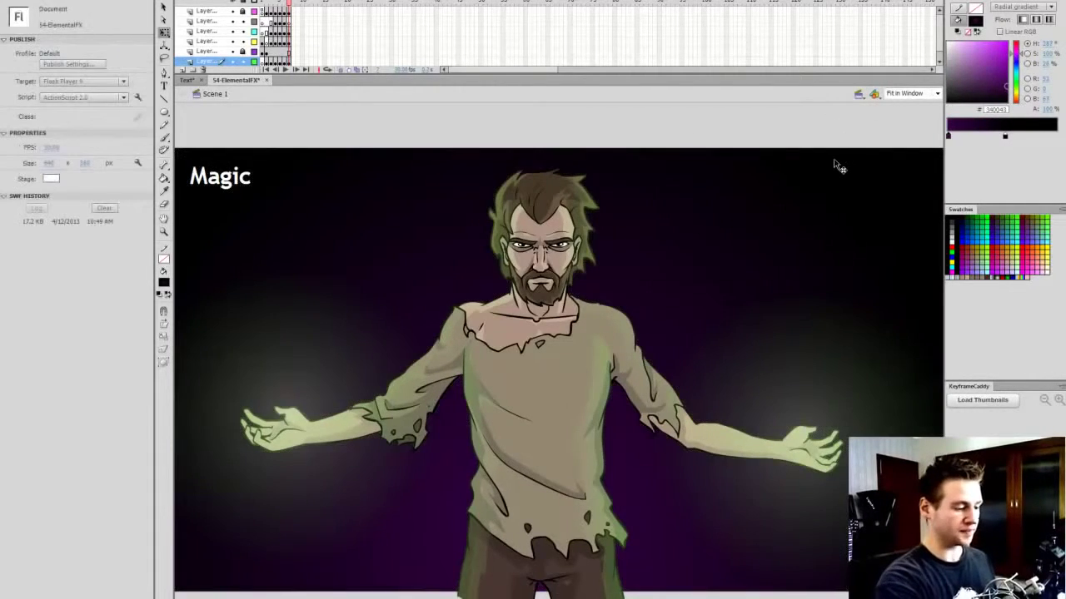
Step: Recolour the character's linear highlight gradient to a transparent pale pink stop and a purple #9B19FF stop, adjusting the purple stop's alpha
{"action": "left_click", "coordinate": [291, 41]}
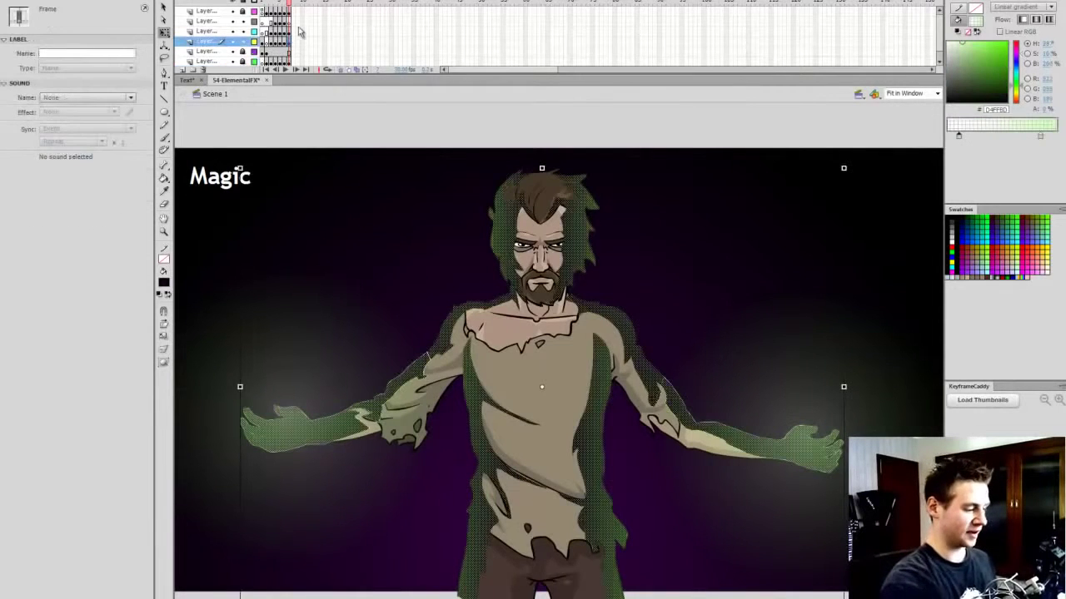
{"action": "left_click", "coordinate": [625, 340]}
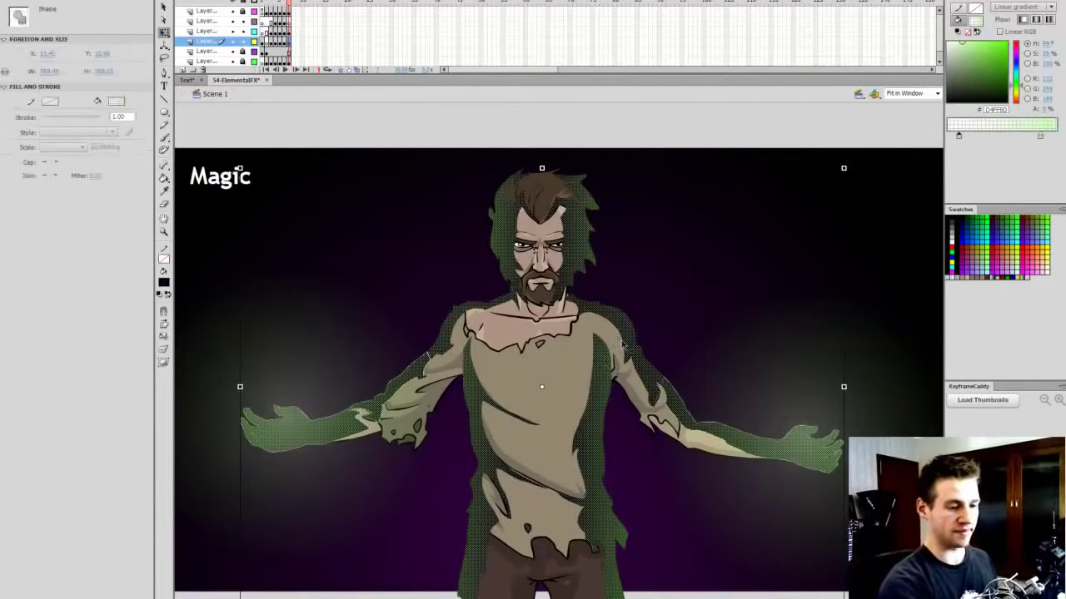
{"action": "left_click", "coordinate": [957, 137]}
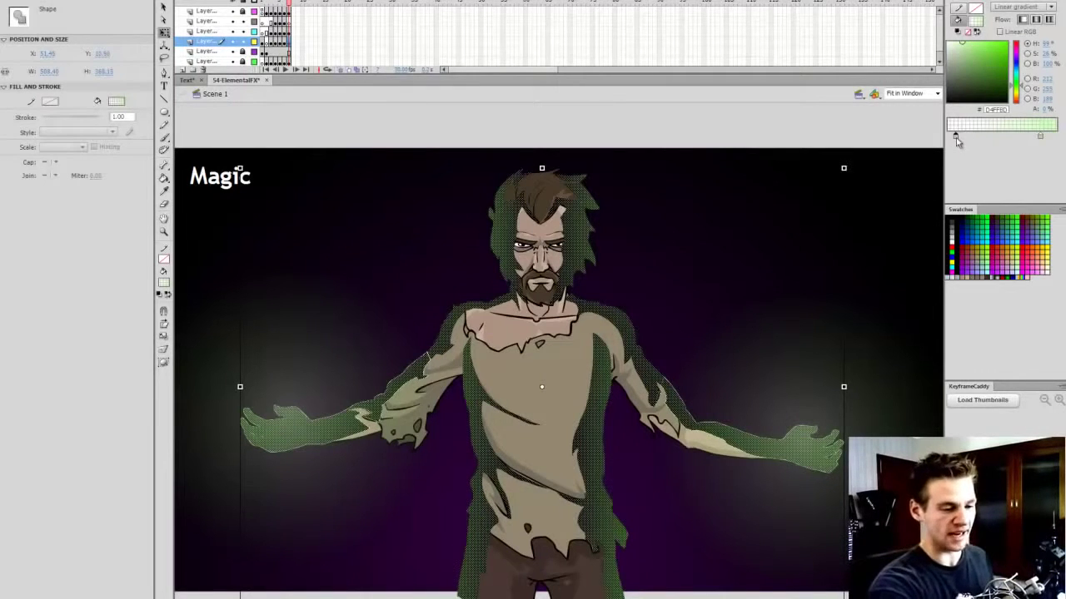
{"action": "left_click_drag", "start_coordinate": [1016, 63], "coordinate": [1023, 52]}
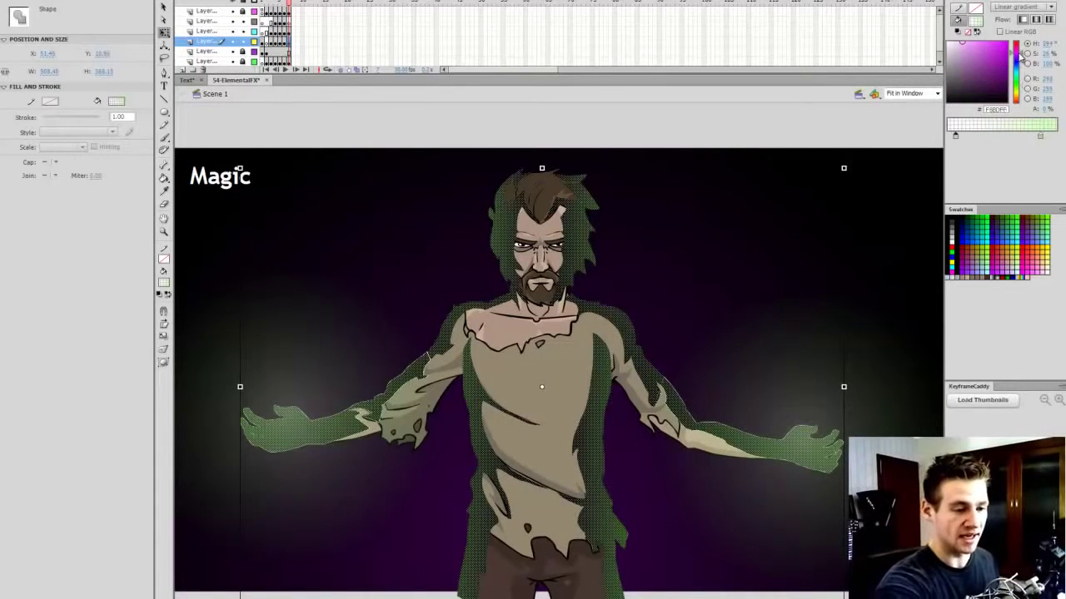
{"action": "left_click", "coordinate": [1047, 136]}
{"action": "left_click", "coordinate": [1016, 52]}
{"action": "left_click", "coordinate": [1017, 55]}
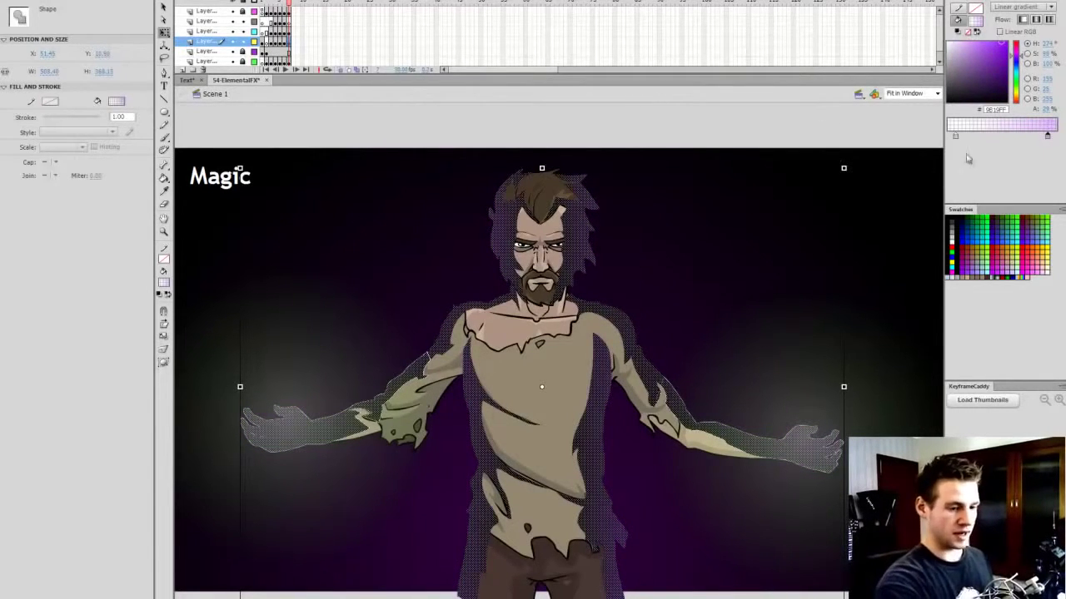
{"action": "left_click_drag", "start_coordinate": [1045, 110], "coordinate": [1038, 136]}
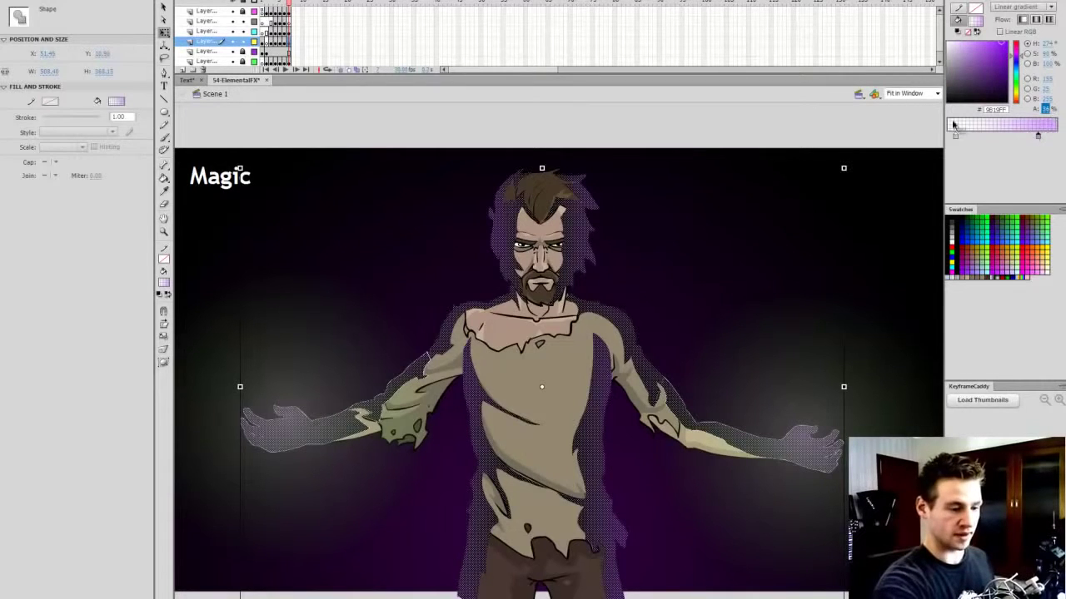
{"action": "left_click", "coordinate": [822, 172]}
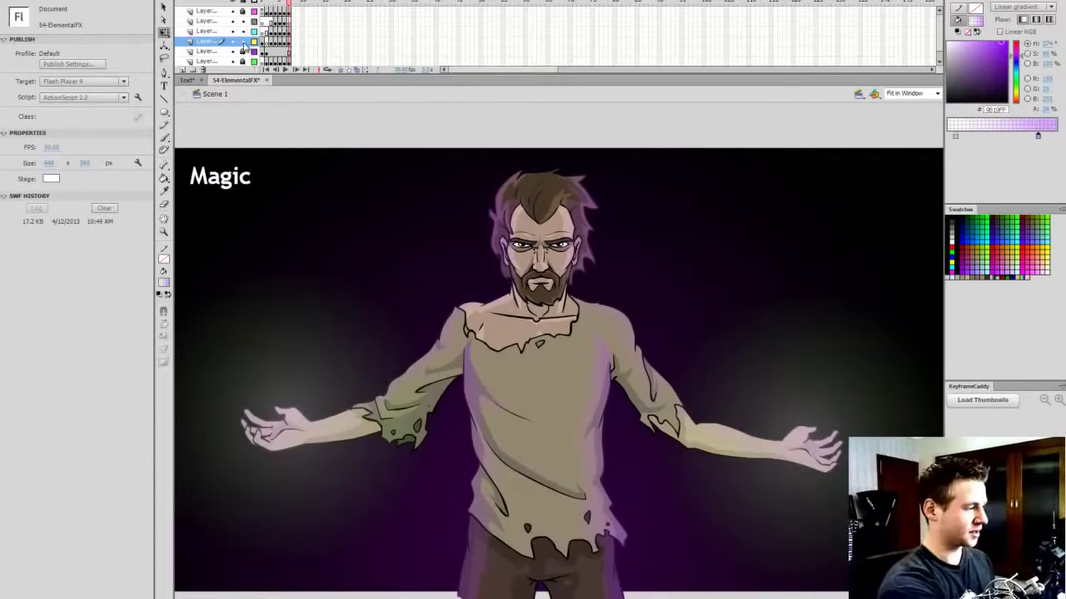
Step: Change the inner stop of the radial hand glows to pale pink-purple with 50% alpha
{"action": "left_click", "coordinate": [292, 31]}
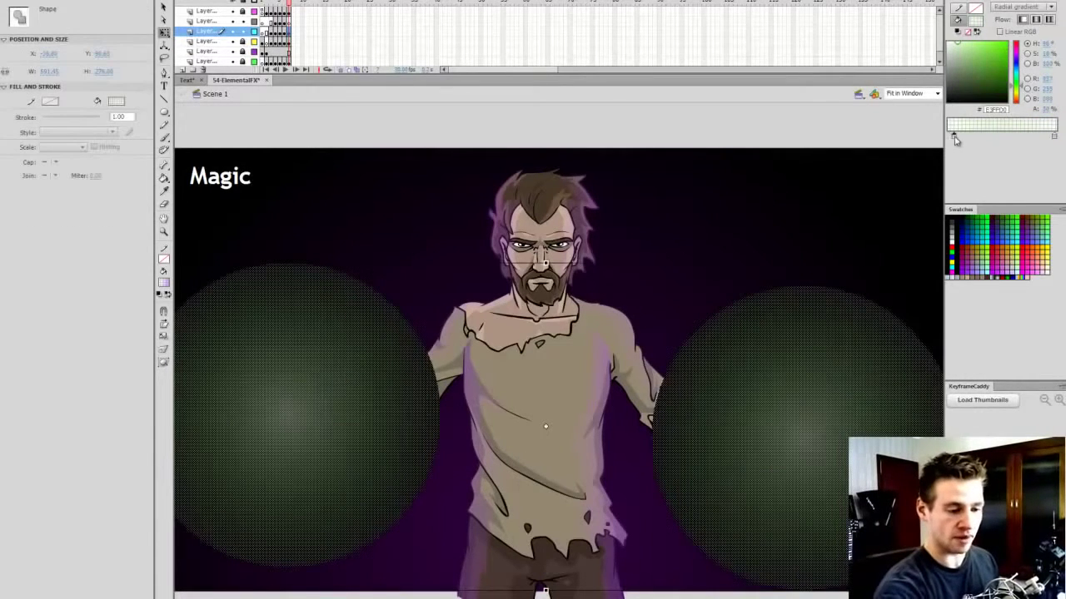
{"action": "left_click", "coordinate": [1017, 55]}
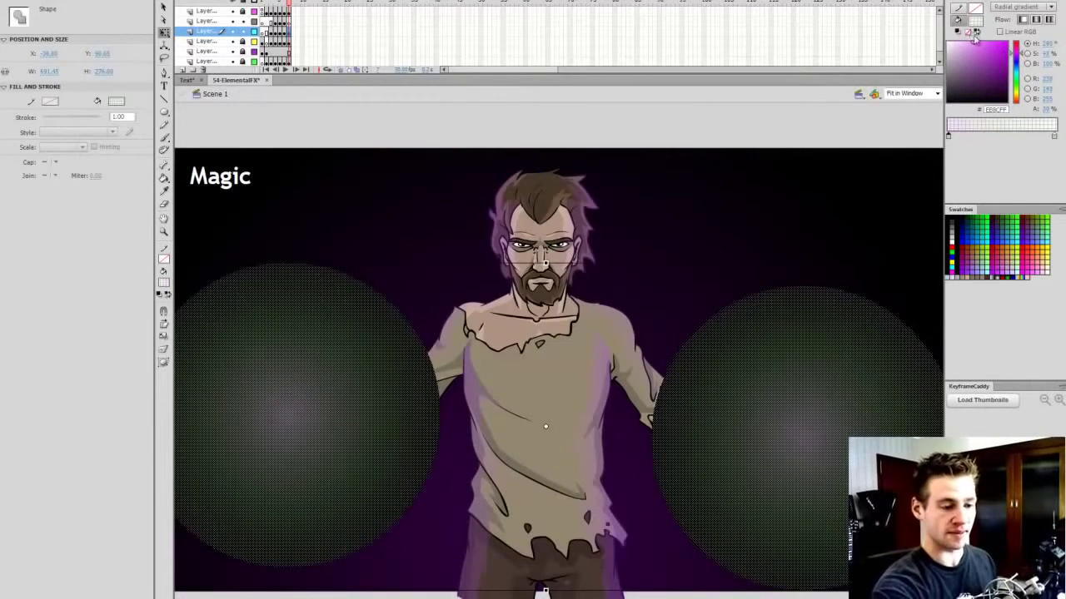
{"action": "left_click_drag", "start_coordinate": [974, 37], "coordinate": [987, 44]}
{"action": "left_click", "coordinate": [955, 40]}
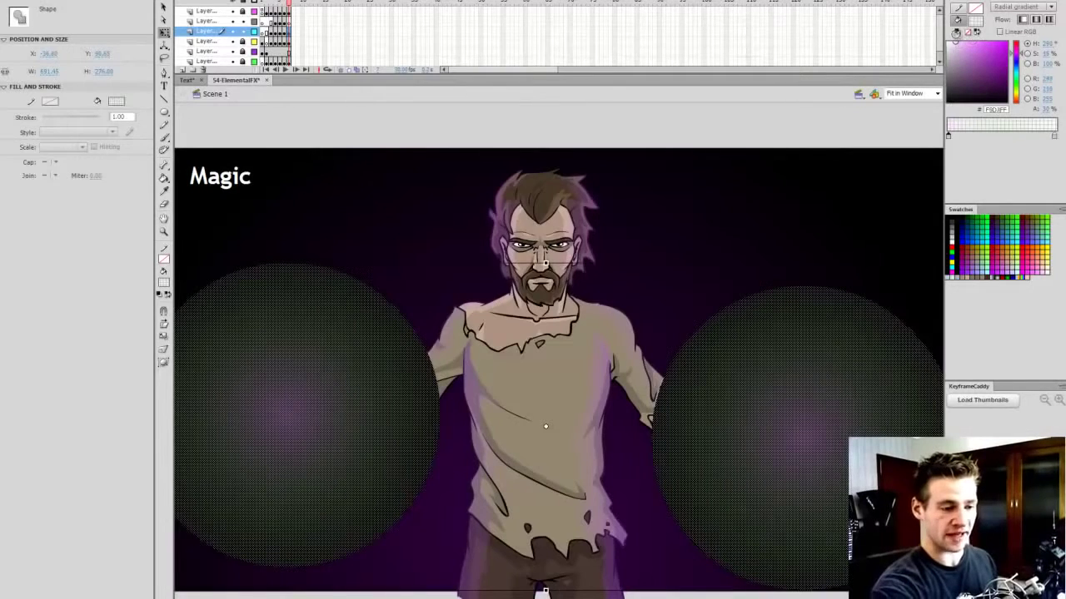
{"action": "left_click", "coordinate": [1046, 109]}
{"action": "type", "text": "50"}
{"action": "key", "text": "Return"}
Step: Recolour the outer stop of the radial hand glows to deep blue-violet #21008E
{"action": "left_click", "coordinate": [1054, 136]}
{"action": "left_click", "coordinate": [1017, 55]}
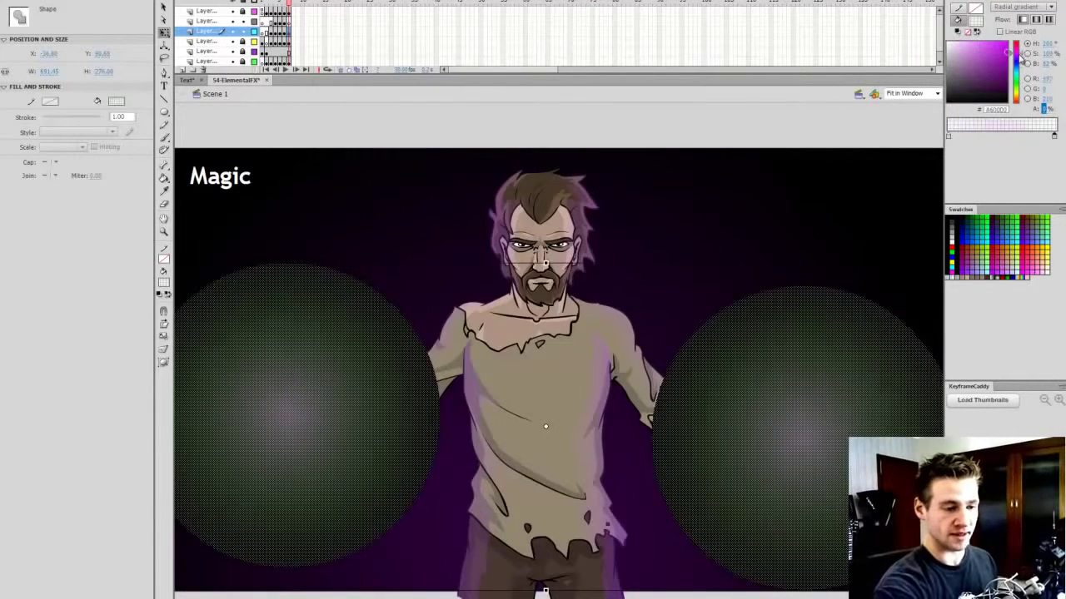
{"action": "left_click_drag", "start_coordinate": [1017, 55], "coordinate": [1018, 59]}
{"action": "left_click", "coordinate": [1006, 68]}
{"action": "left_click", "coordinate": [860, 122]}
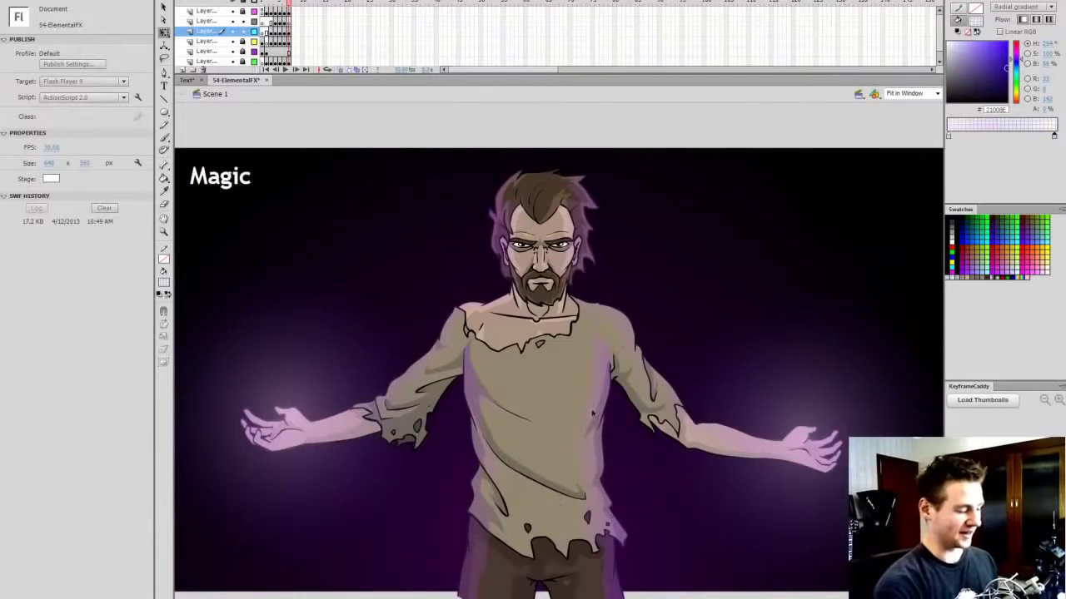
Step: Make the emptied effect layer current in the Magic frame and save the file
{"action": "left_click", "coordinate": [289, 21]}
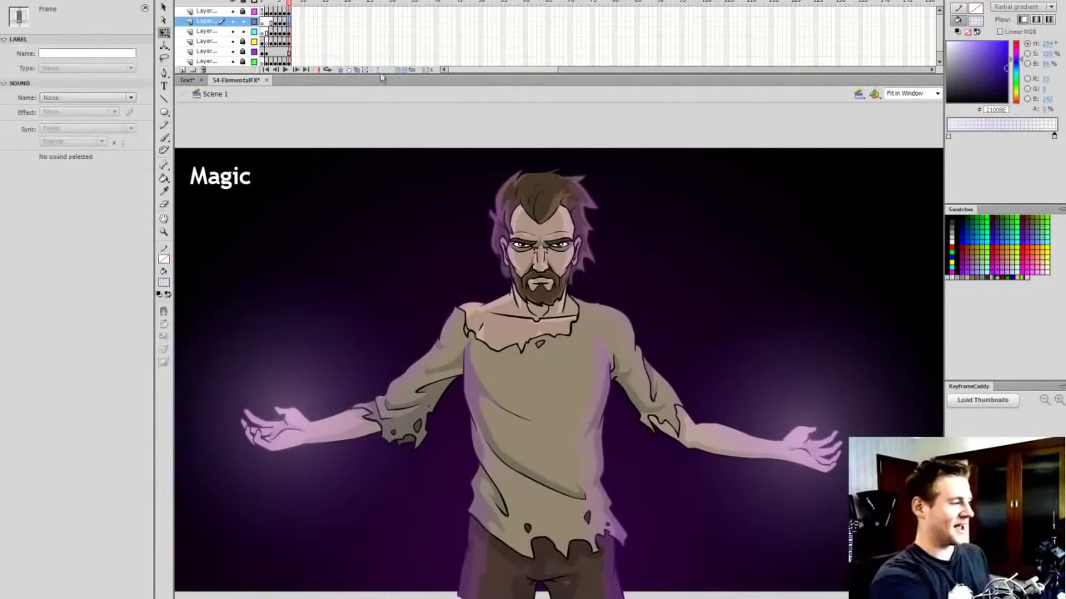
{"action": "left_click", "coordinate": [468, 130]}
{"action": "key", "text": "ctrl+Return"}
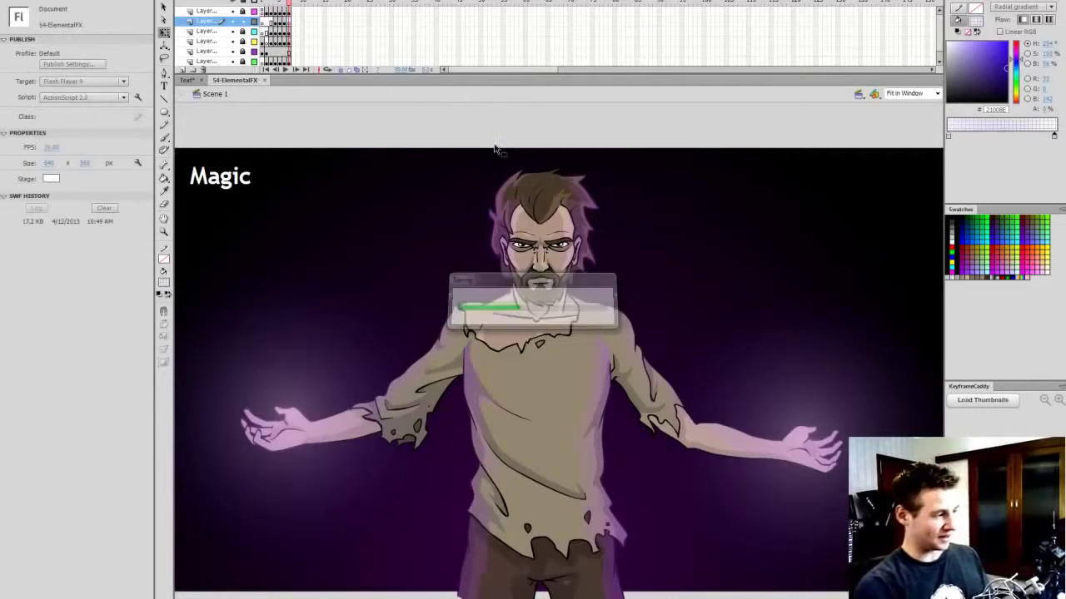
Step: Brush a closed wavy white outline around the character's right hand and fill it with white
{"action": "key", "text": "z"}
{"action": "left_click", "coordinate": [305, 435]}
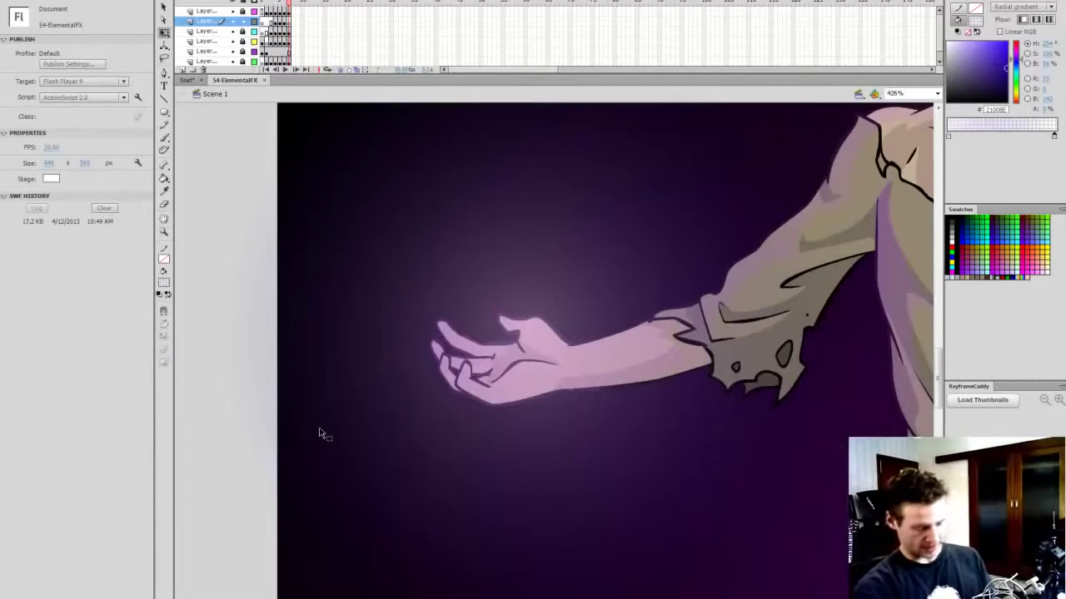
{"action": "key", "text": "b"}
{"action": "left_click_drag", "start_coordinate": [519, 598], "coordinate": [528, 598]}
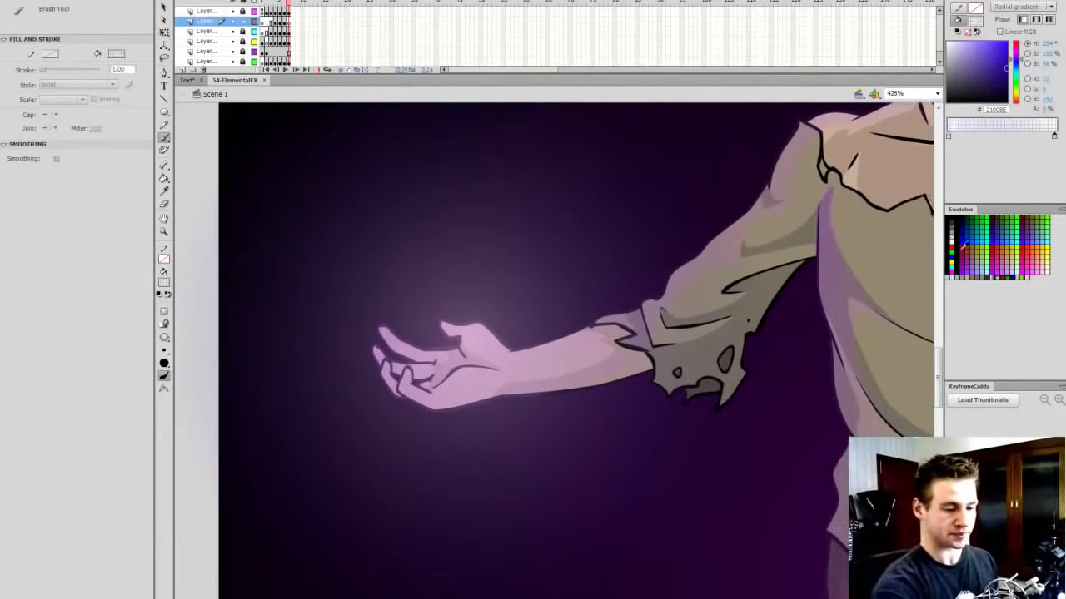
{"action": "left_click", "coordinate": [952, 242]}
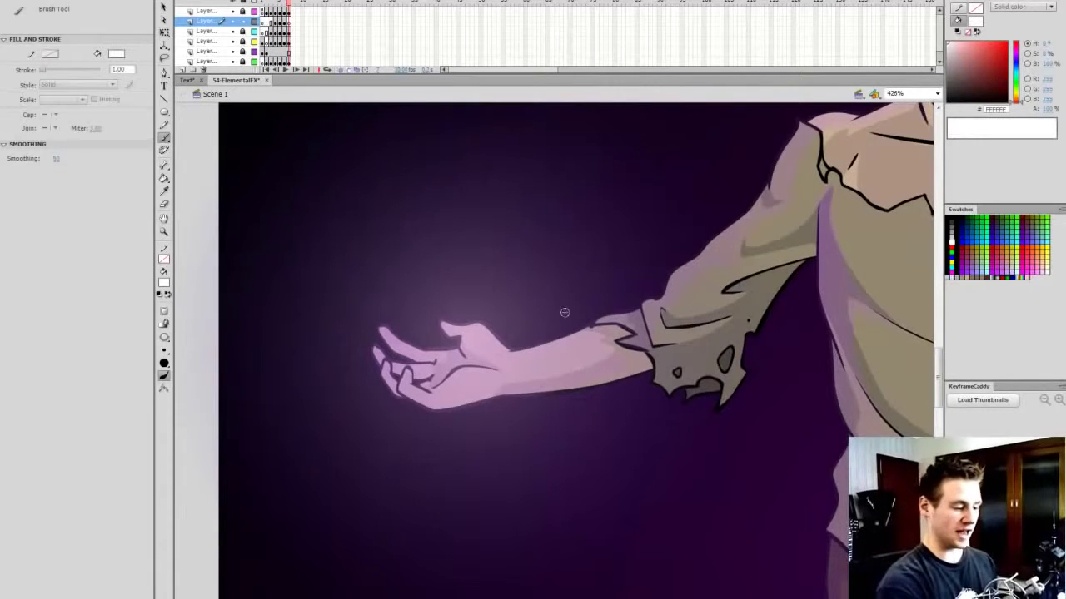
{"action": "mouse_move", "coordinate": [592, 309]}
{"action": "left_mouse_down"}
{"action": "mouse_move", "coordinate": [553, 273]}
{"action": "mouse_move", "coordinate": [482, 272]}
{"action": "mouse_move", "coordinate": [412, 242]}
{"action": "mouse_move", "coordinate": [337, 283]}
{"action": "mouse_move", "coordinate": [314, 338]}
{"action": "mouse_move", "coordinate": [399, 515]}
{"action": "mouse_move", "coordinate": [526, 501]}
{"action": "mouse_move", "coordinate": [605, 452]}
{"action": "mouse_move", "coordinate": [619, 342]}
{"action": "mouse_move", "coordinate": [589, 309]}
{"action": "left_mouse_up"}
{"action": "key", "text": "k"}
{"action": "left_click", "coordinate": [532, 479]}
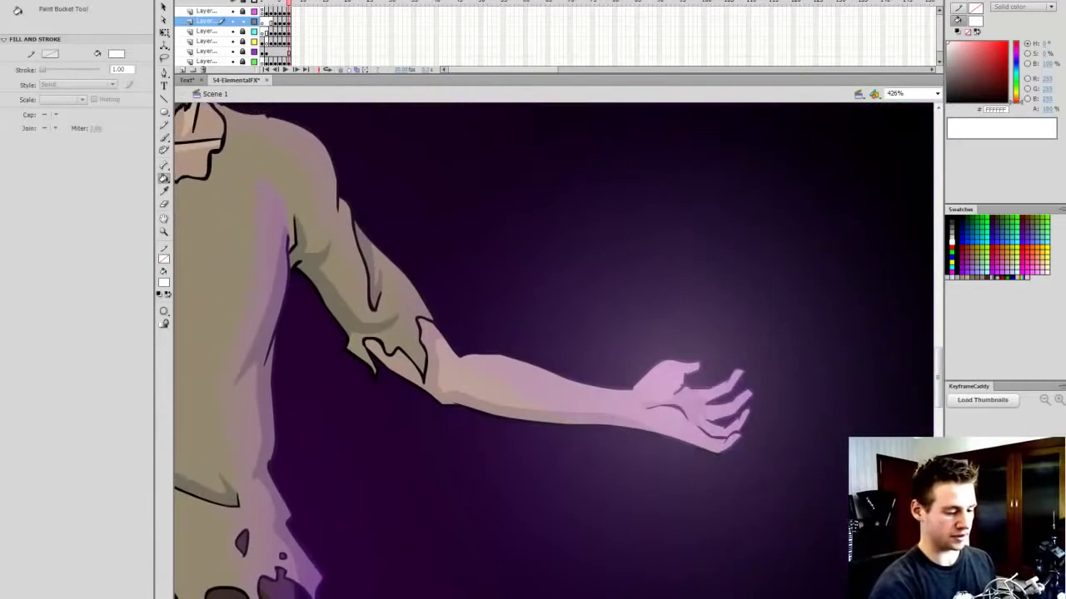
Step: Brush a closed wavy white outline around the character's left hand and fill it with white
{"action": "key", "text": "b"}
{"action": "mouse_move", "coordinate": [580, 475]}
{"action": "left_mouse_down"}
{"action": "mouse_move", "coordinate": [541, 317]}
{"action": "mouse_move", "coordinate": [712, 297]}
{"action": "mouse_move", "coordinate": [836, 431]}
{"action": "mouse_move", "coordinate": [695, 526]}
{"action": "mouse_move", "coordinate": [581, 476]}
{"action": "left_mouse_up"}
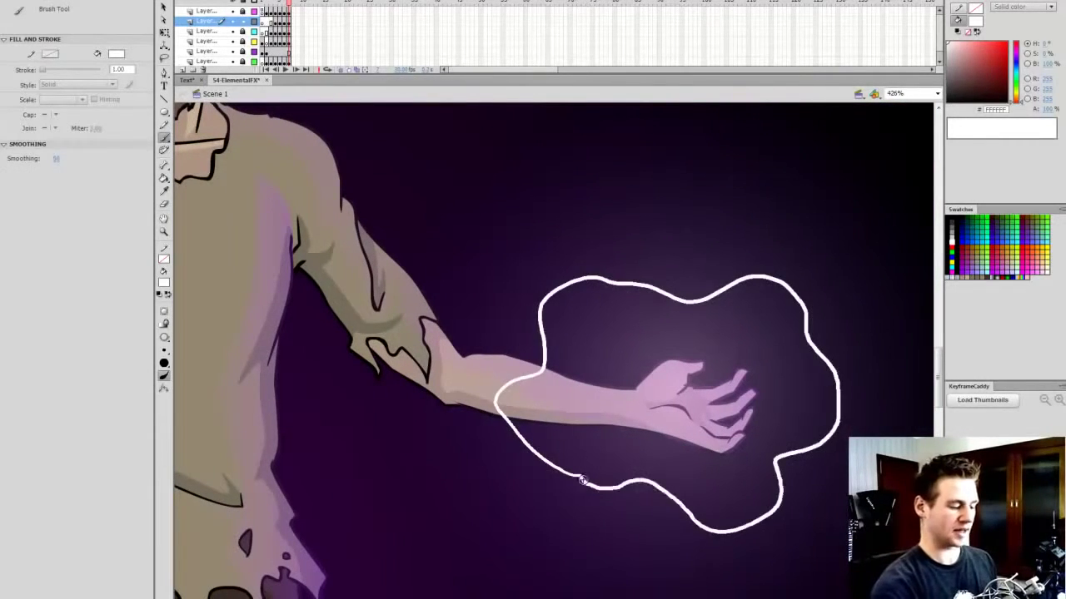
{"action": "key", "text": "k"}
{"action": "left_click", "coordinate": [642, 442]}
{"action": "left_click", "coordinate": [925, 100]}
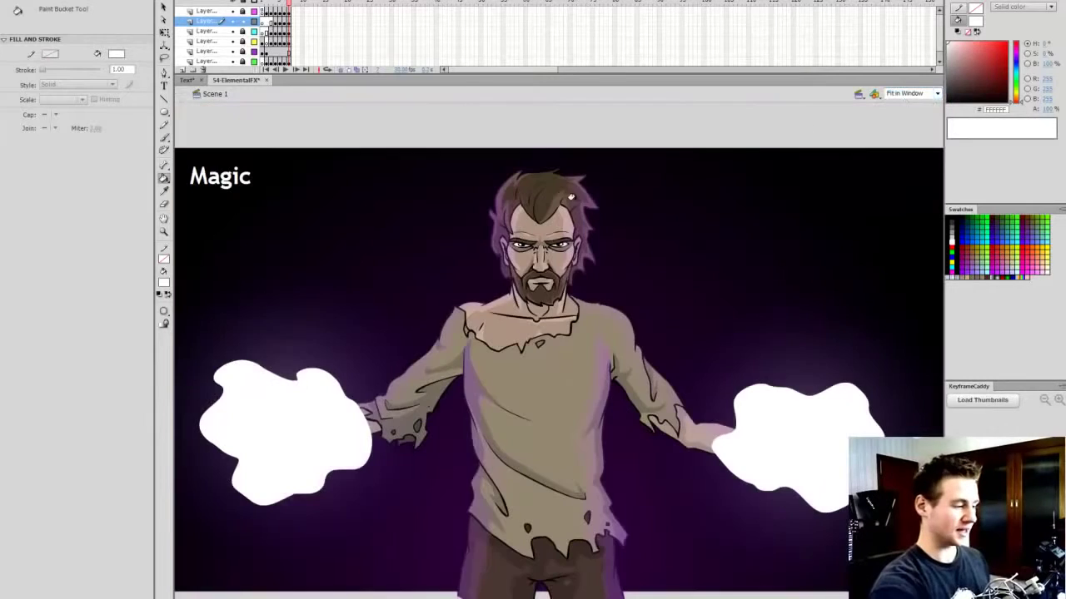
Step: Convert both white blobs together into a Movie Clip symbol named Macig
{"action": "key", "text": "q"}
{"action": "left_click", "coordinate": [328, 436]}
{"action": "left_click", "coordinate": [808, 440], "text": "shift"}
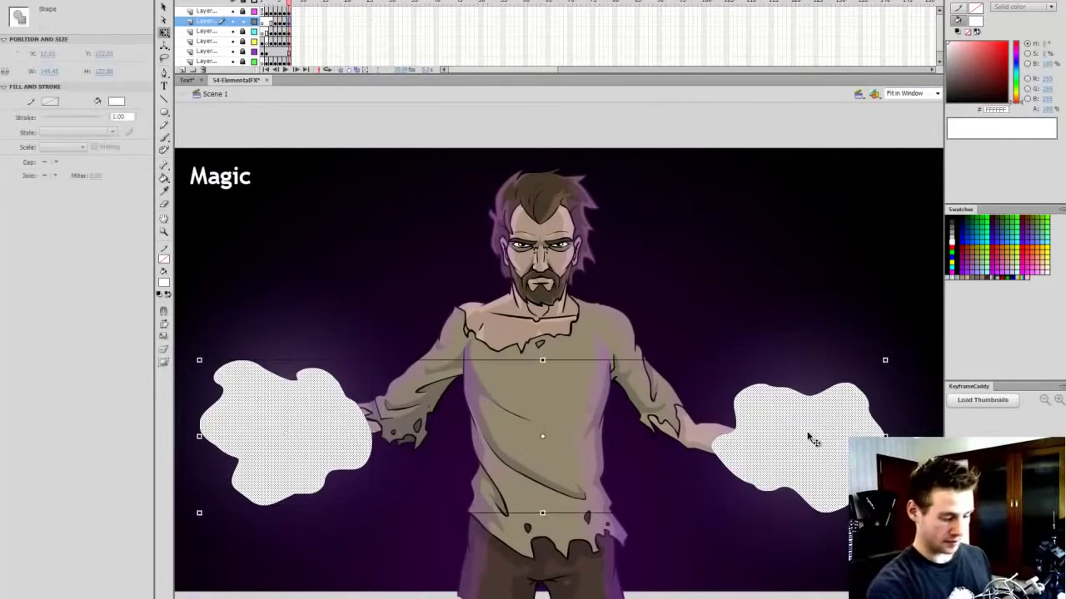
{"action": "type", "text": "M"}
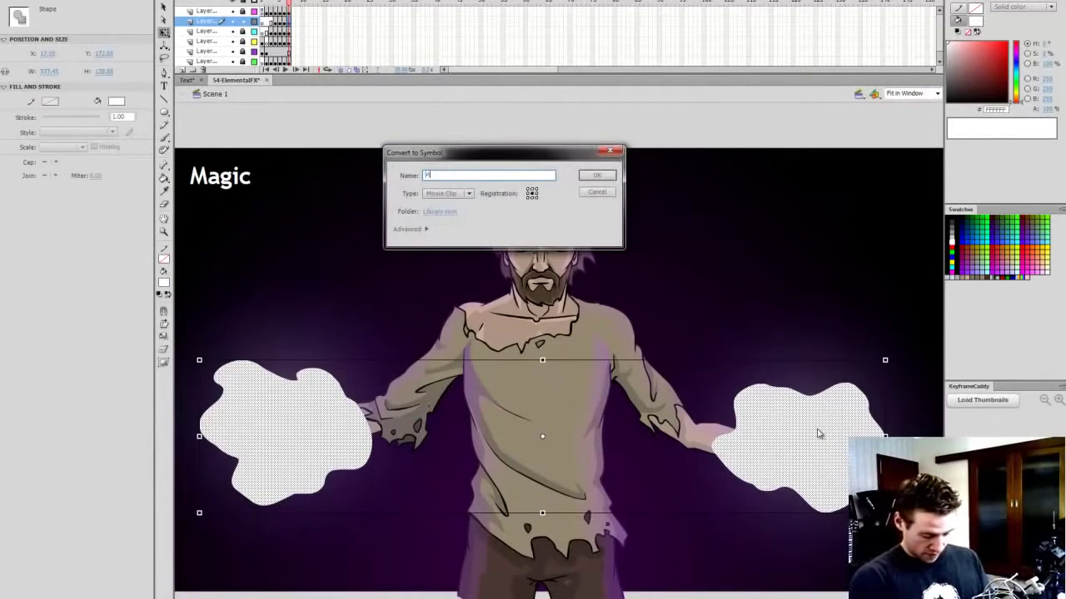
{"action": "type", "text": "agic"}
{"action": "key", "text": "Return"}
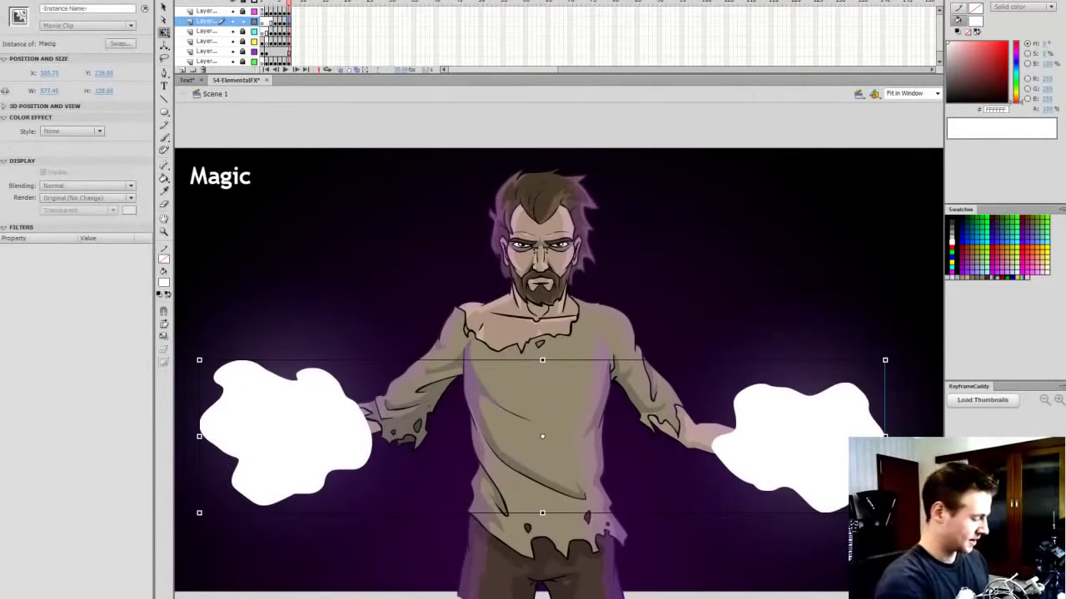
Step: Add a Glow filter to the white blob clip and set the glow colour to pink
{"action": "left_click", "coordinate": [12, 591]}
{"action": "left_click", "coordinate": [42, 561]}
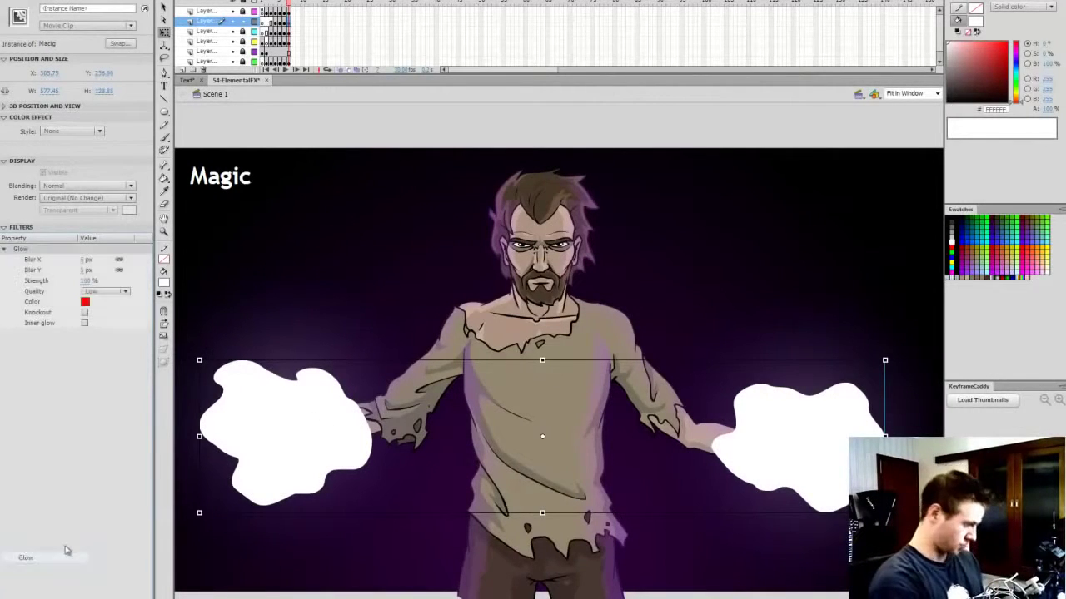
{"action": "left_click", "coordinate": [85, 301]}
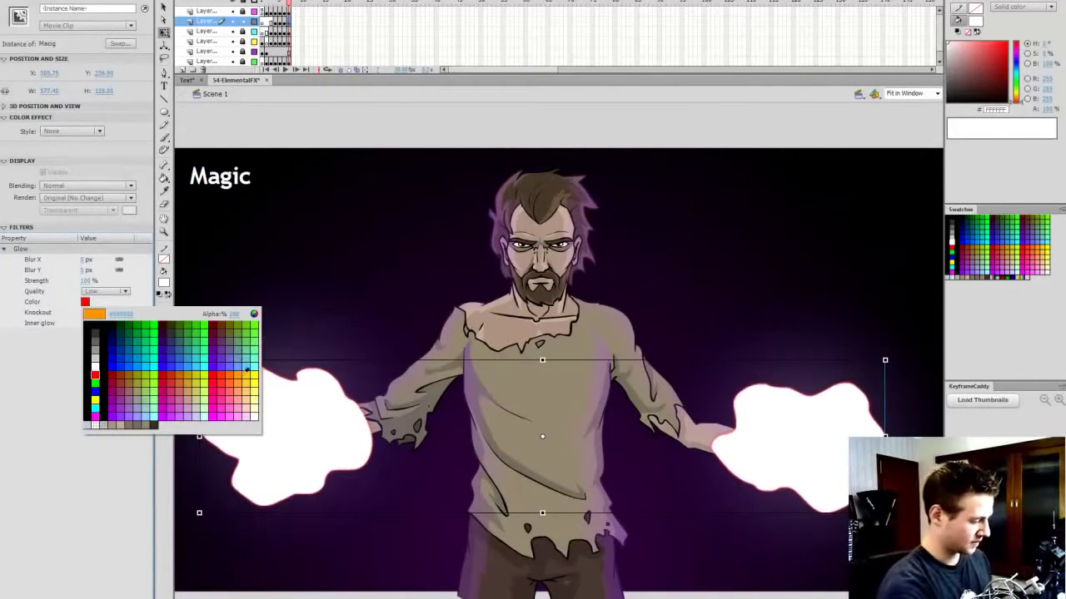
{"action": "left_click", "coordinate": [235, 406]}
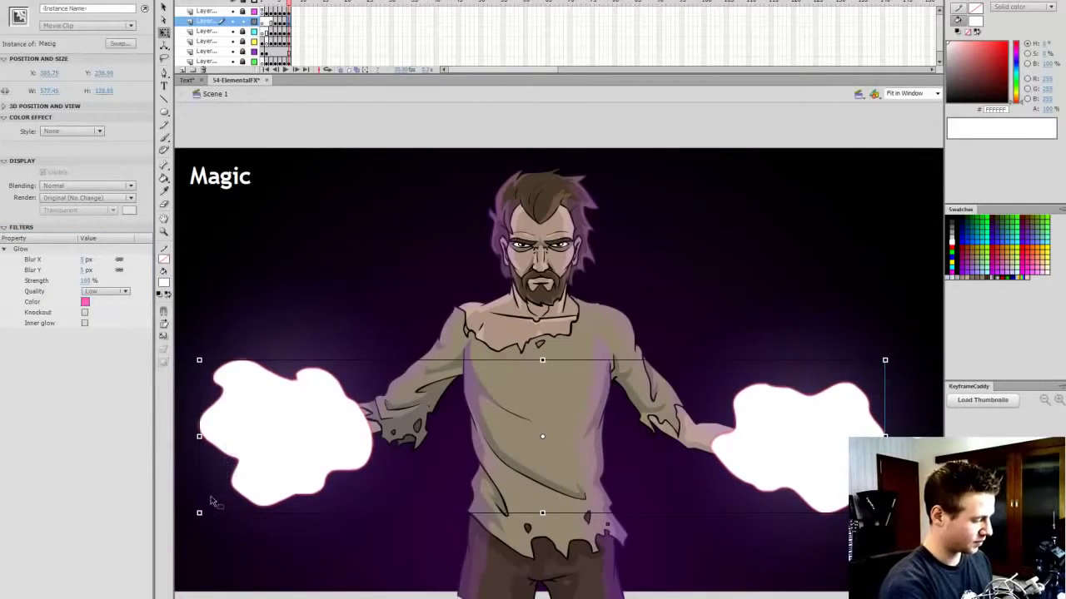
Step: Set the blob clip's glow blur to 21 px and its quality to High
{"action": "left_click", "coordinate": [84, 260]}
{"action": "type", "text": "21"}
{"action": "key", "text": "Return"}
{"action": "left_click", "coordinate": [114, 292]}
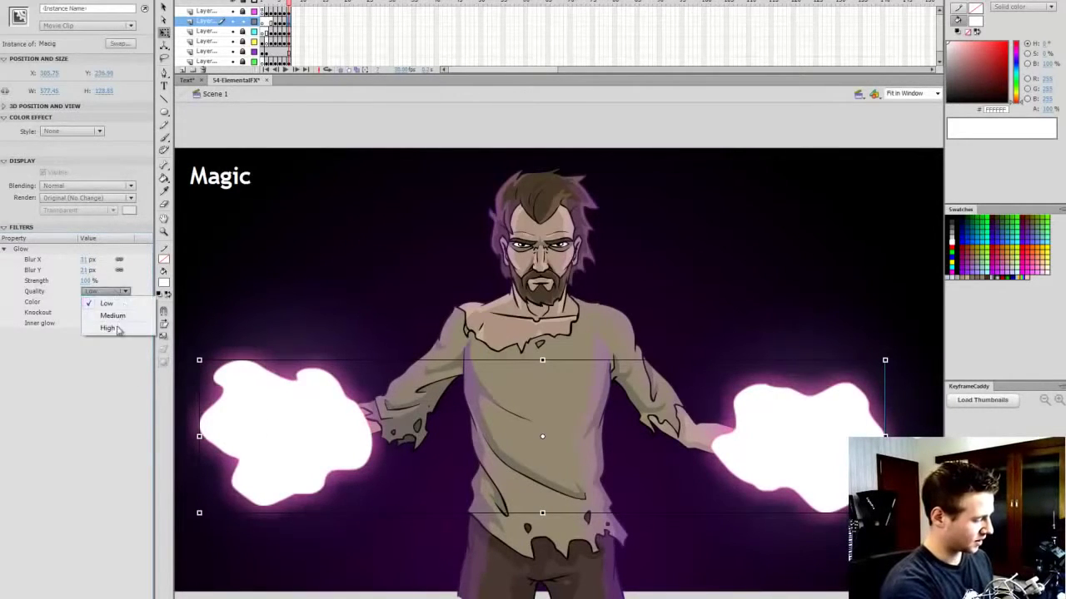
{"action": "left_click", "coordinate": [113, 329]}
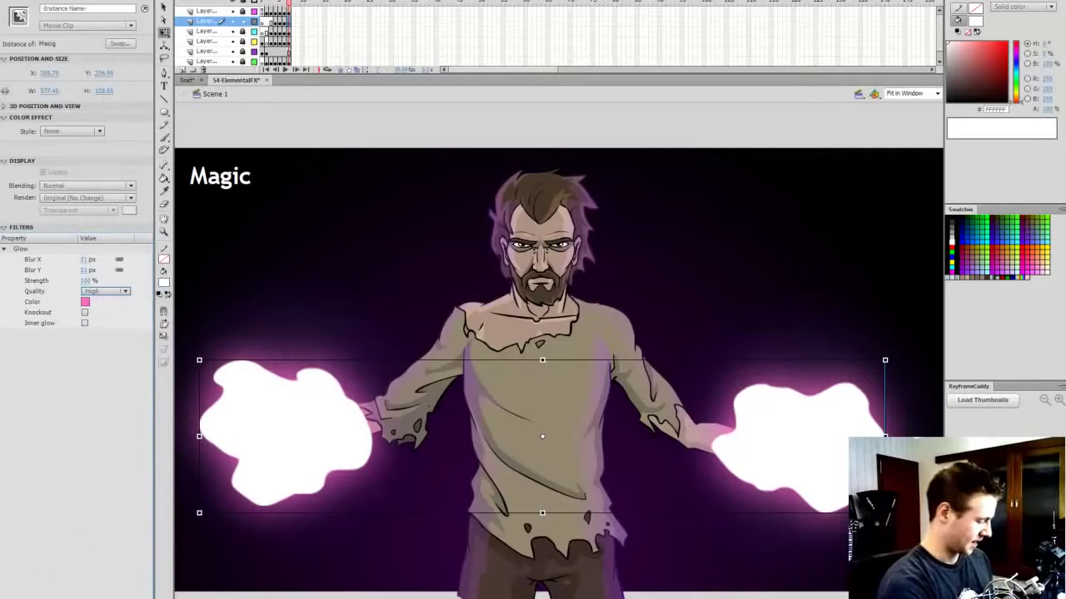
Step: Add a Blur filter to the white blob clip with High quality and a blur of 16 px
{"action": "left_click", "coordinate": [7, 597]}
{"action": "left_click", "coordinate": [46, 547]}
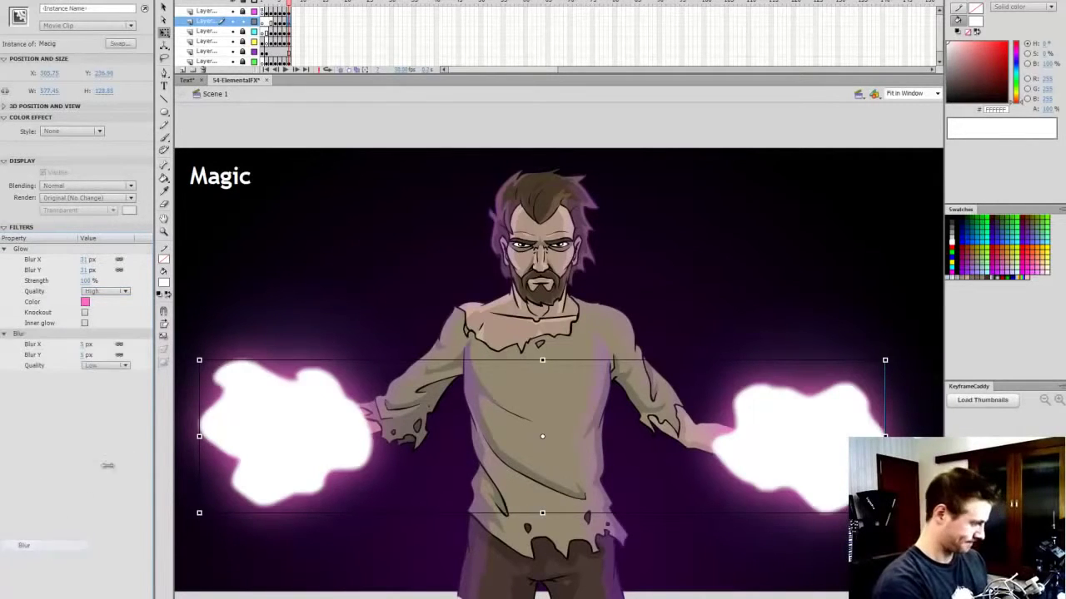
{"action": "left_click", "coordinate": [104, 365]}
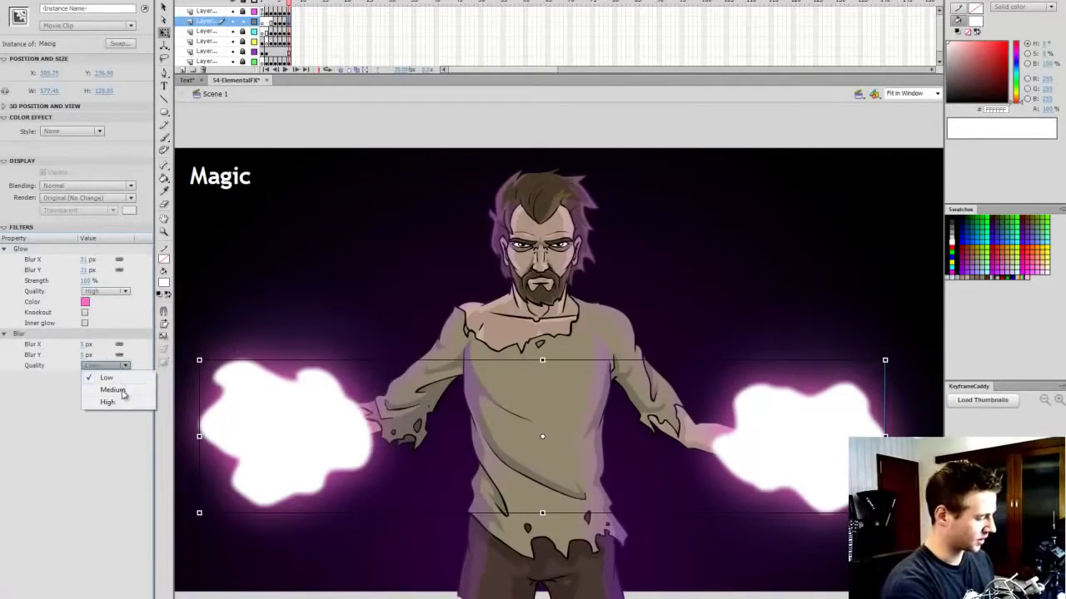
{"action": "left_click", "coordinate": [107, 403]}
{"action": "left_click_drag", "start_coordinate": [83, 345], "coordinate": [91, 344]}
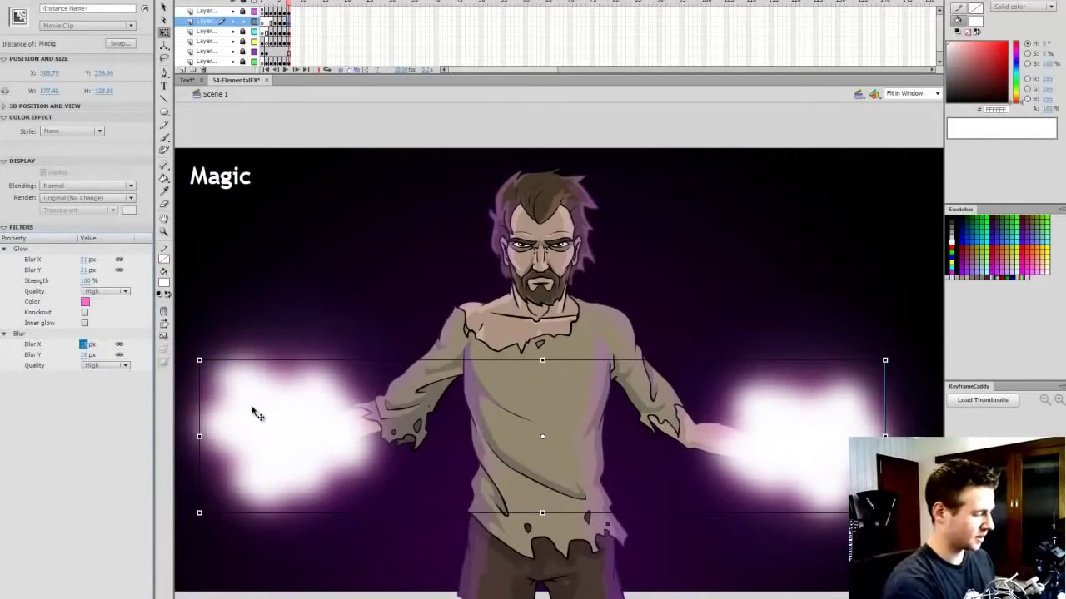
Step: Set the white blob clip's blending mode to Overlay
{"action": "left_click", "coordinate": [102, 187]}
{"action": "left_click", "coordinate": [106, 217]}
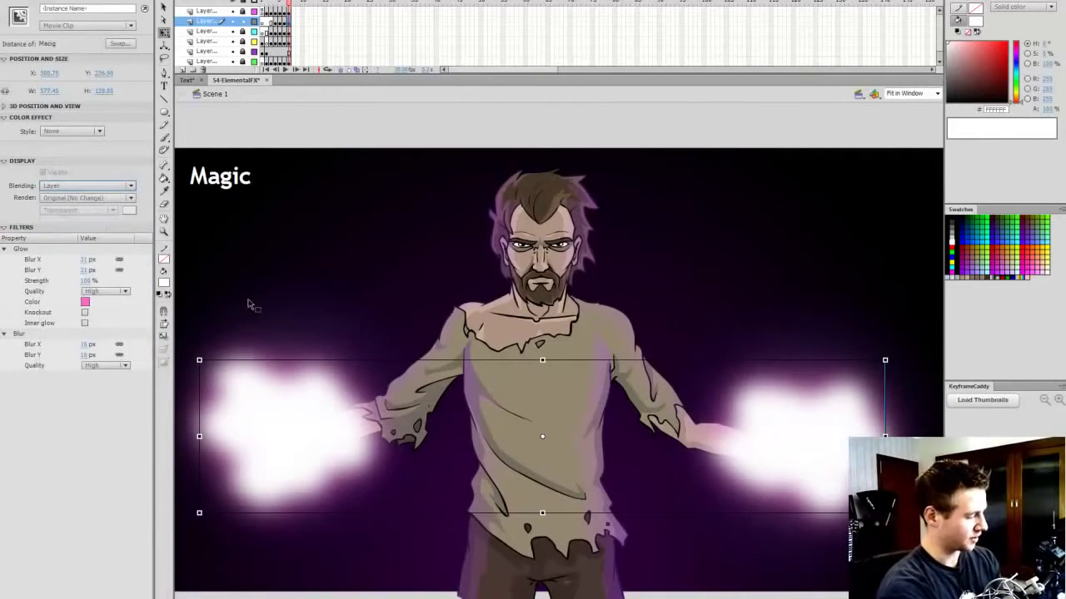
{"action": "key", "text": "Down"}
{"action": "key", "text": "Down"}
{"action": "key", "text": "Down"}
{"action": "key", "text": "Down"}
{"action": "key", "text": "Down"}
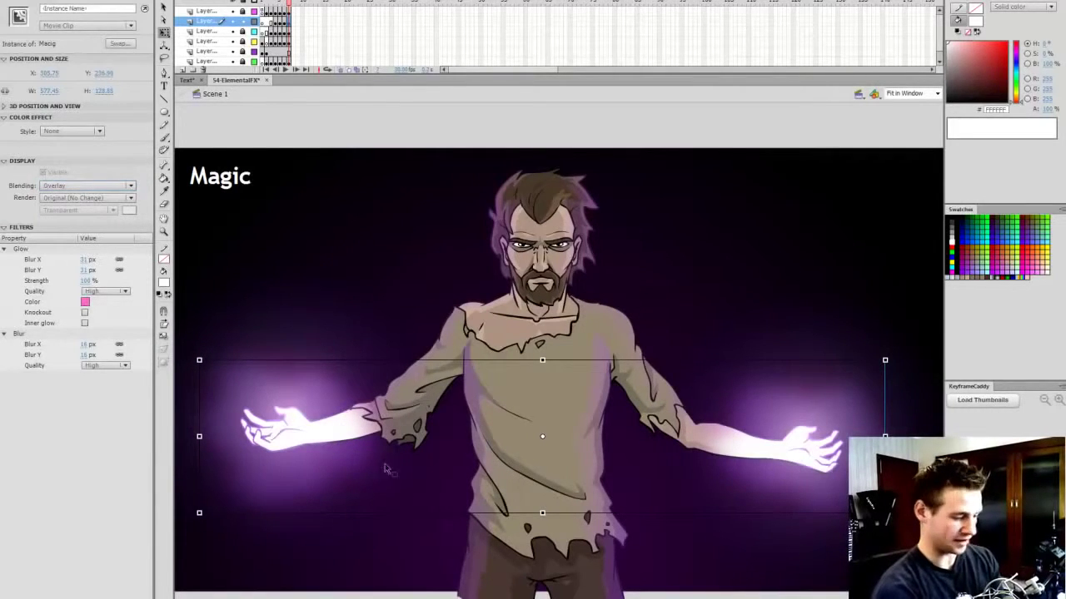
Step: Apply an Alpha colour effect to the hand energy clip, set it to 100% and deselect the clip
{"action": "left_click", "coordinate": [71, 130]}
{"action": "left_click", "coordinate": [63, 192]}
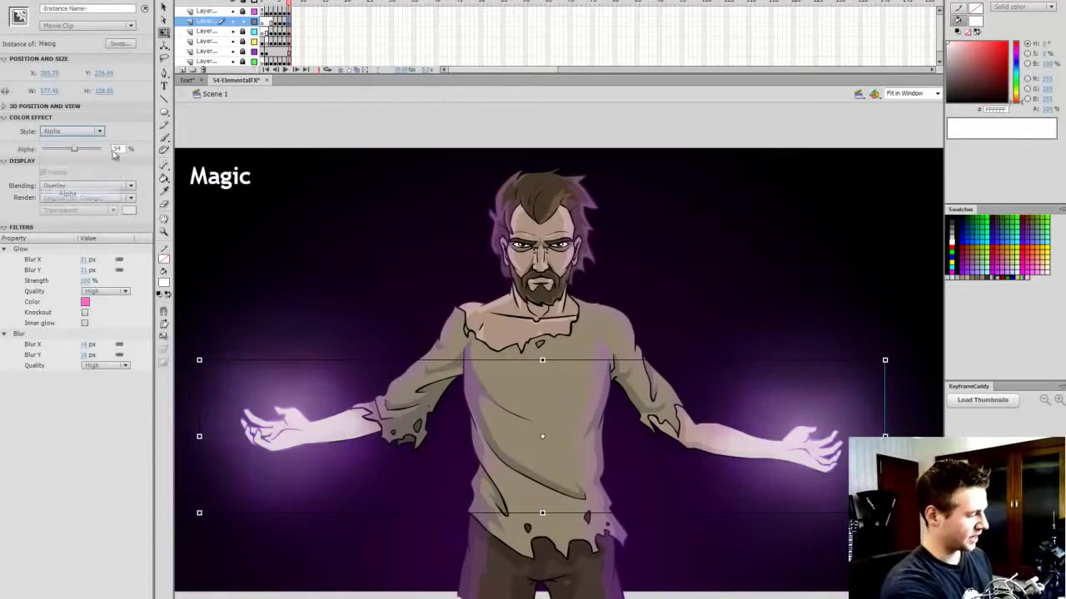
{"action": "mouse_move", "coordinate": [101, 149]}
{"action": "left_mouse_down"}
{"action": "mouse_move", "coordinate": [70, 151]}
{"action": "mouse_move", "coordinate": [115, 152]}
{"action": "left_mouse_up"}
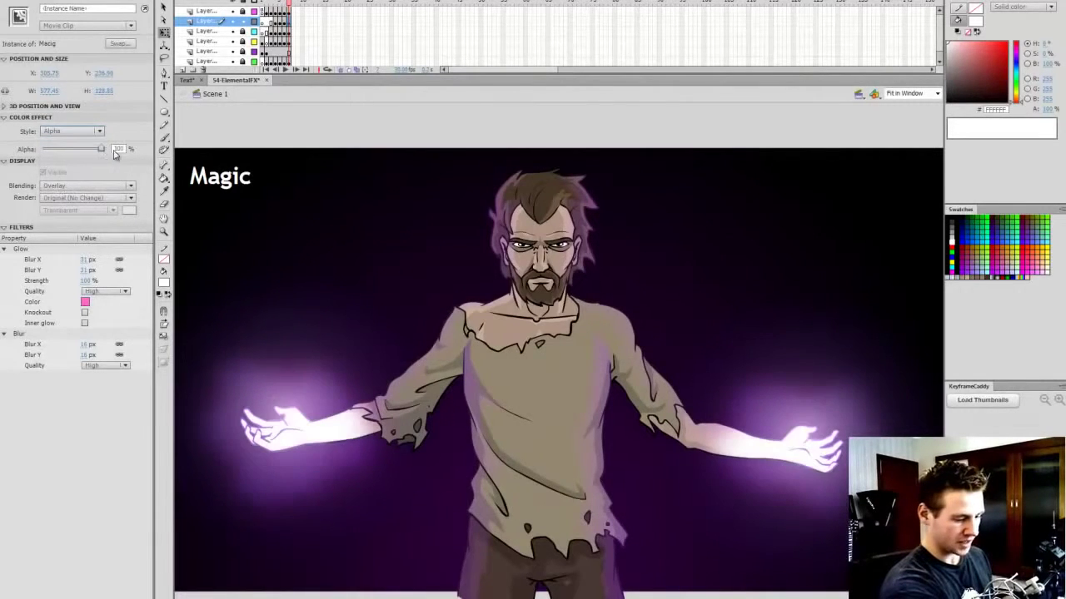
{"action": "left_click", "coordinate": [899, 408]}
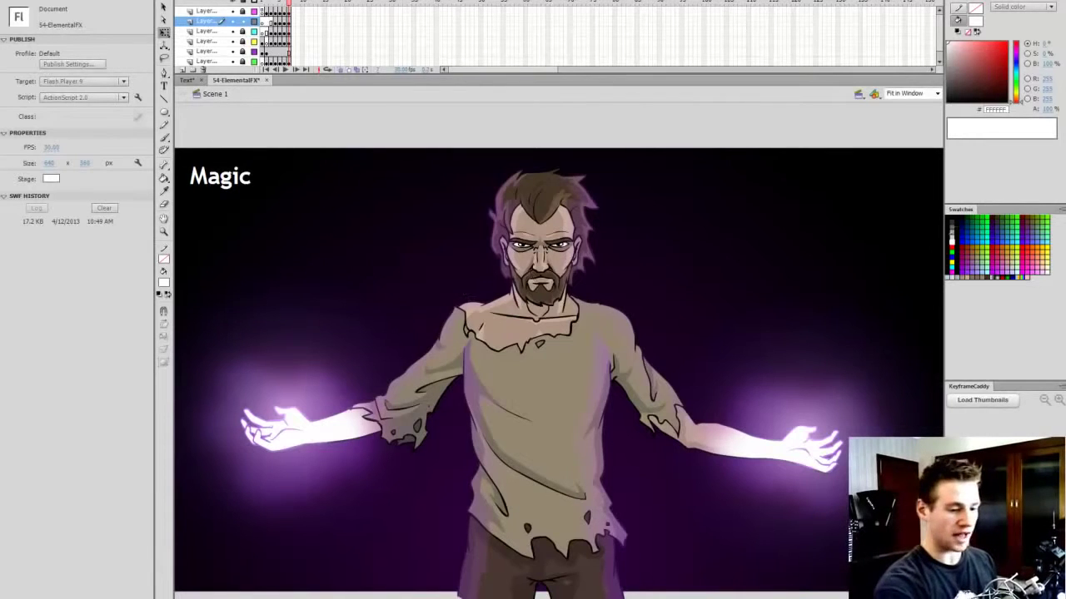
Step: Add a new layer above the hand energy layer and insert a blank keyframe at the Magic frame
{"action": "key", "text": "b"}
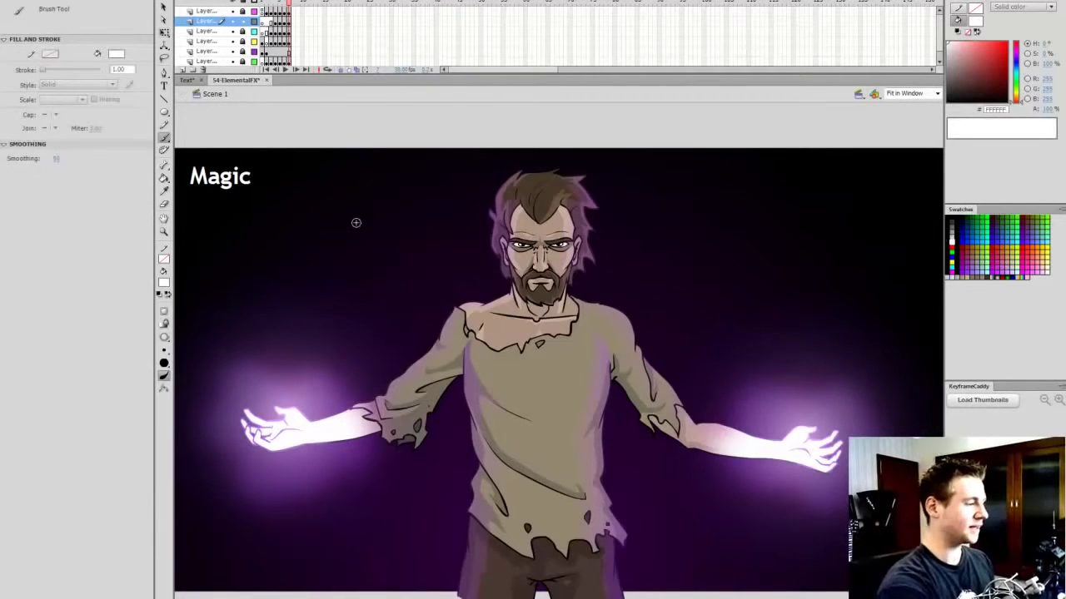
{"action": "left_click", "coordinate": [182, 70]}
{"action": "left_click", "coordinate": [288, 22]}
{"action": "key", "text": "F7"}
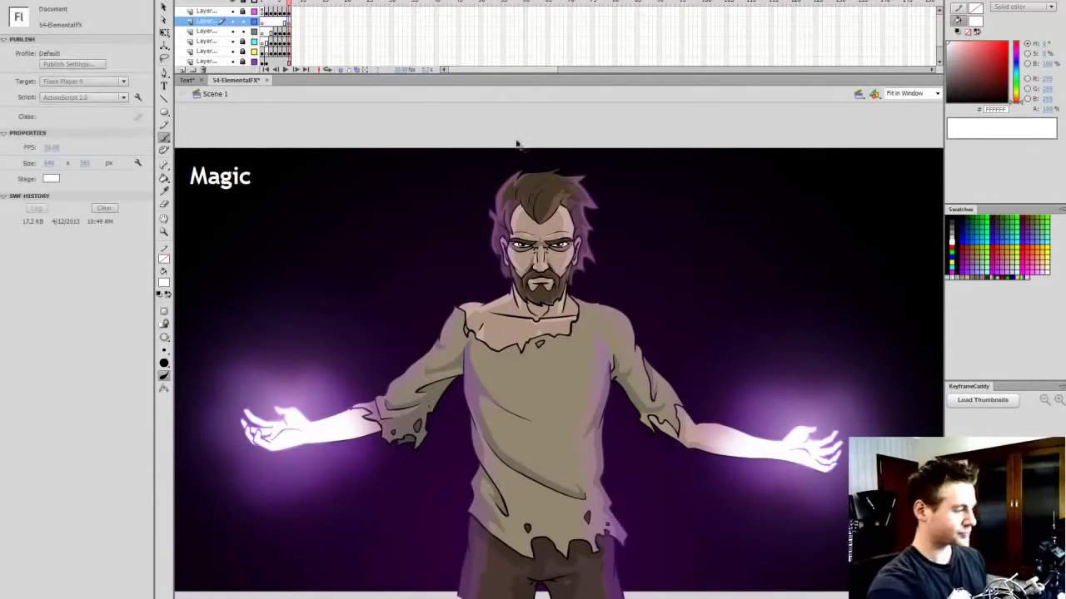
{"action": "key", "text": "q"}
Step: Brush small white spark dots around the character's right hand and scatter more of them rising above it
{"action": "key", "text": "b"}
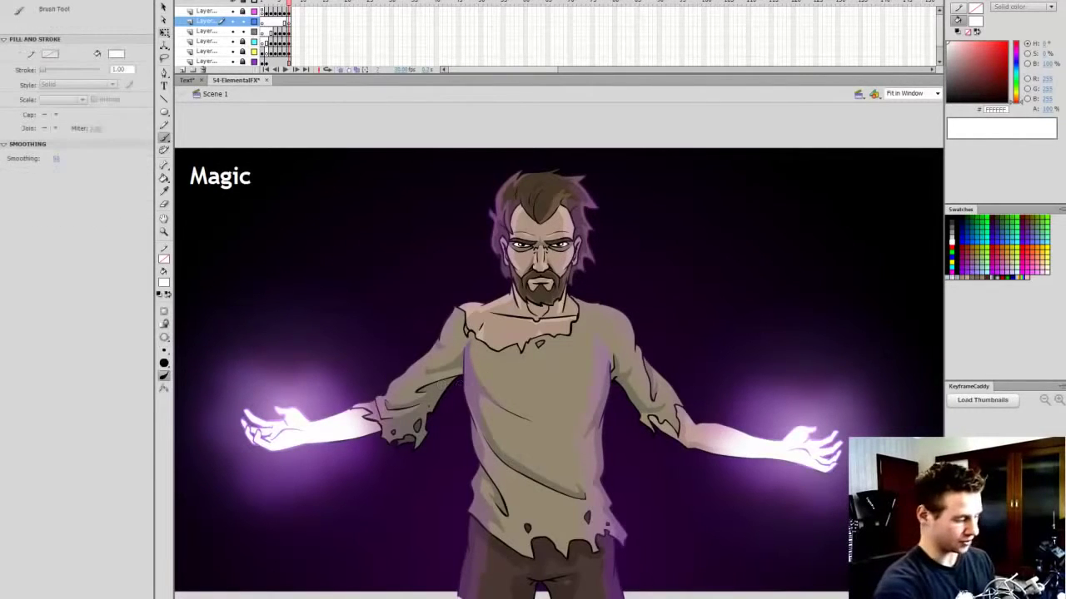
{"action": "left_click", "coordinate": [309, 414]}
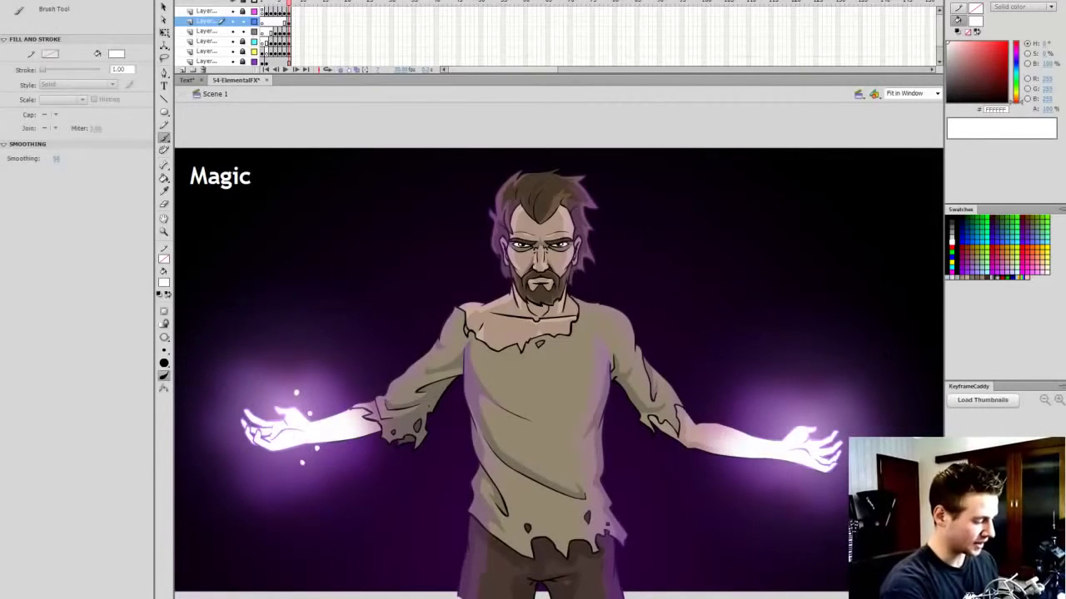
{"action": "left_click", "coordinate": [283, 474]}
{"action": "left_click", "coordinate": [263, 466]}
{"action": "left_click", "coordinate": [238, 456]}
{"action": "left_click", "coordinate": [270, 484]}
{"action": "left_click", "coordinate": [314, 477]}
{"action": "left_click", "coordinate": [330, 464]}
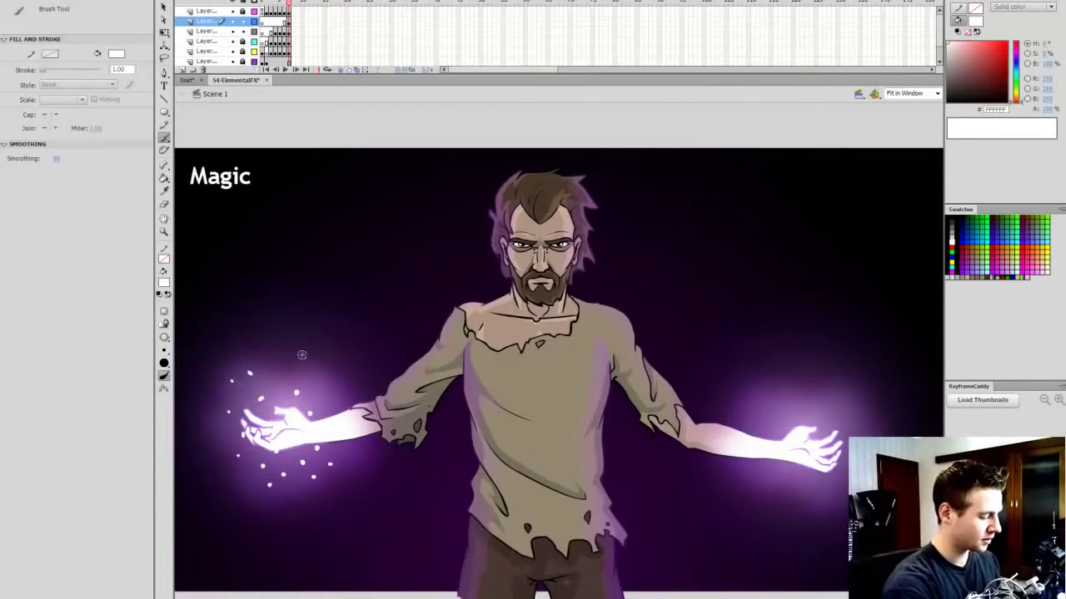
{"action": "left_click", "coordinate": [299, 361]}
{"action": "left_click", "coordinate": [262, 319]}
{"action": "left_click", "coordinate": [301, 302]}
{"action": "left_click", "coordinate": [328, 372]}
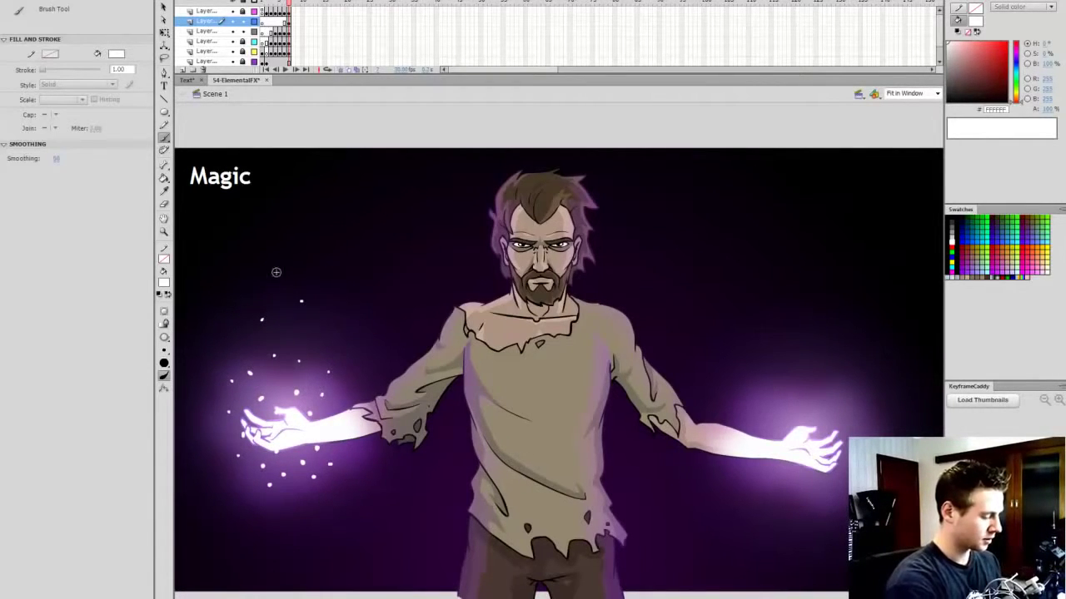
{"action": "left_click", "coordinate": [276, 275]}
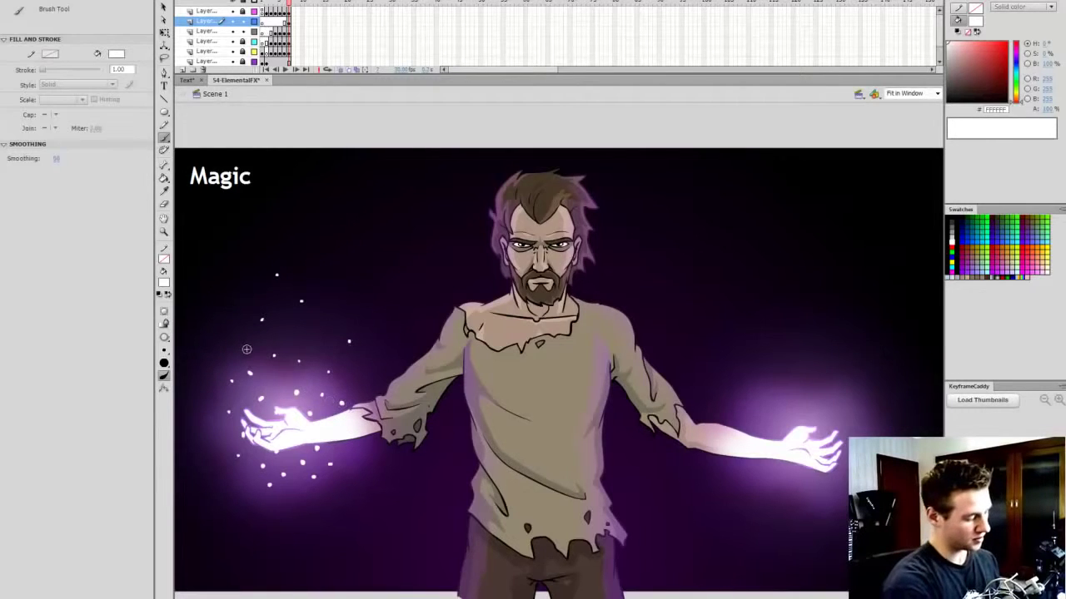
{"action": "left_click", "coordinate": [243, 297]}
{"action": "left_click", "coordinate": [314, 337]}
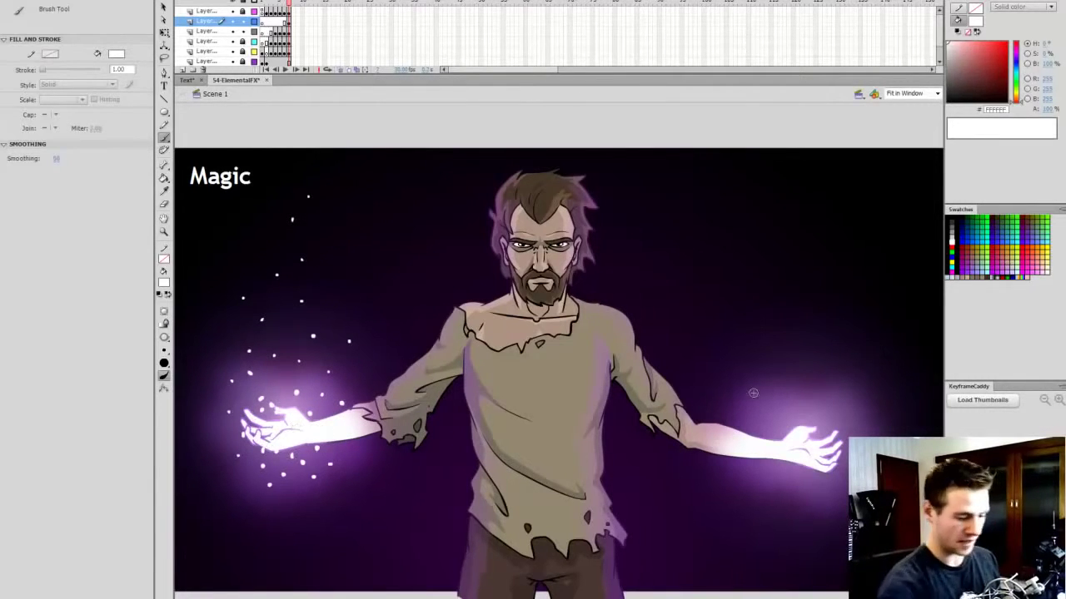
Step: Brush a few white spark dots around the character's left hand
{"action": "left_click", "coordinate": [772, 472]}
{"action": "left_click", "coordinate": [811, 478]}
{"action": "left_click", "coordinate": [835, 414]}
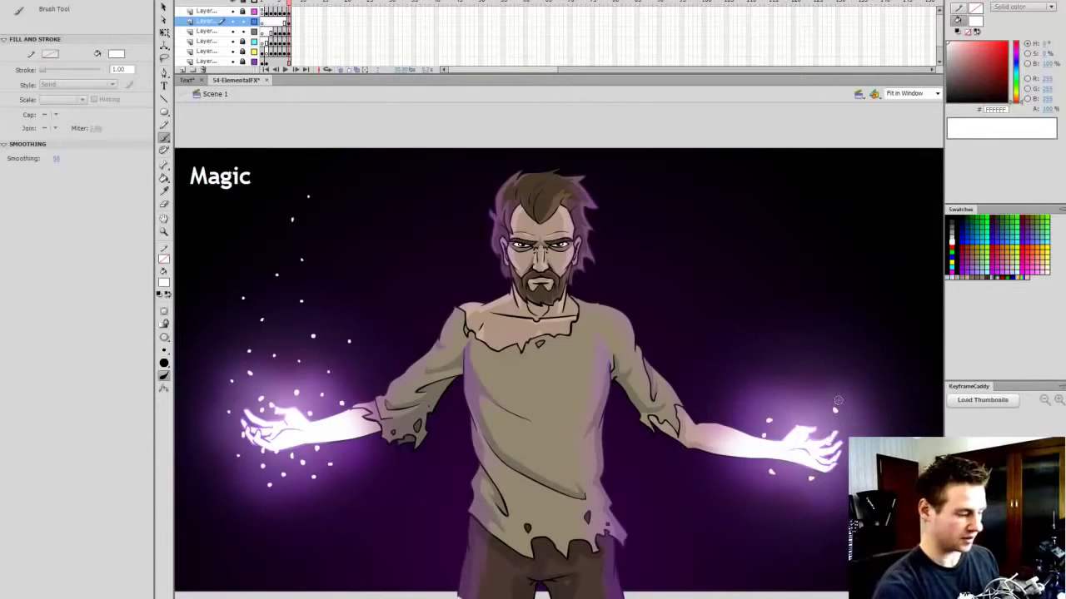
{"action": "left_click", "coordinate": [834, 409]}
Step: Copy the sparks around the character's right hand and place the duplicate over the left hand
{"action": "key", "text": "q"}
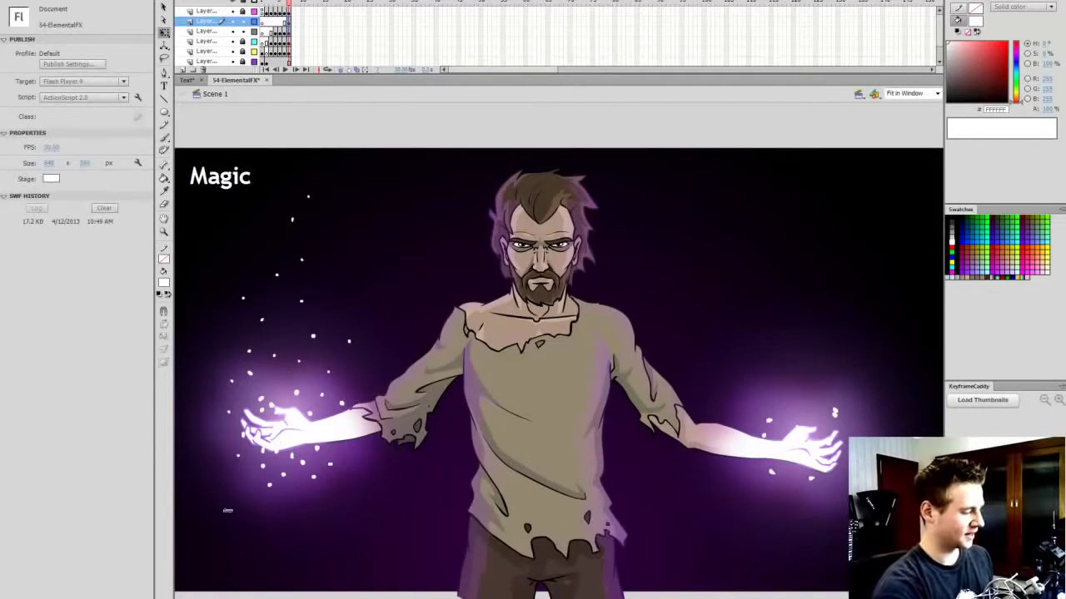
{"action": "key", "text": "ctrl+a"}
{"action": "key", "text": "ctrl+d"}
{"action": "left_click", "coordinate": [697, 395]}
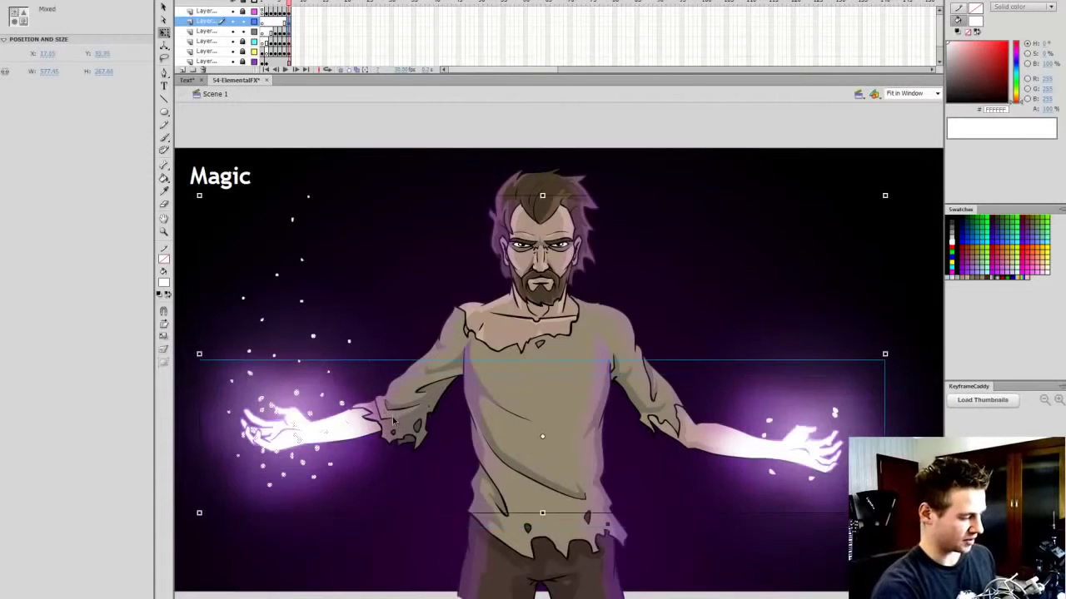
{"action": "left_click", "coordinate": [352, 460]}
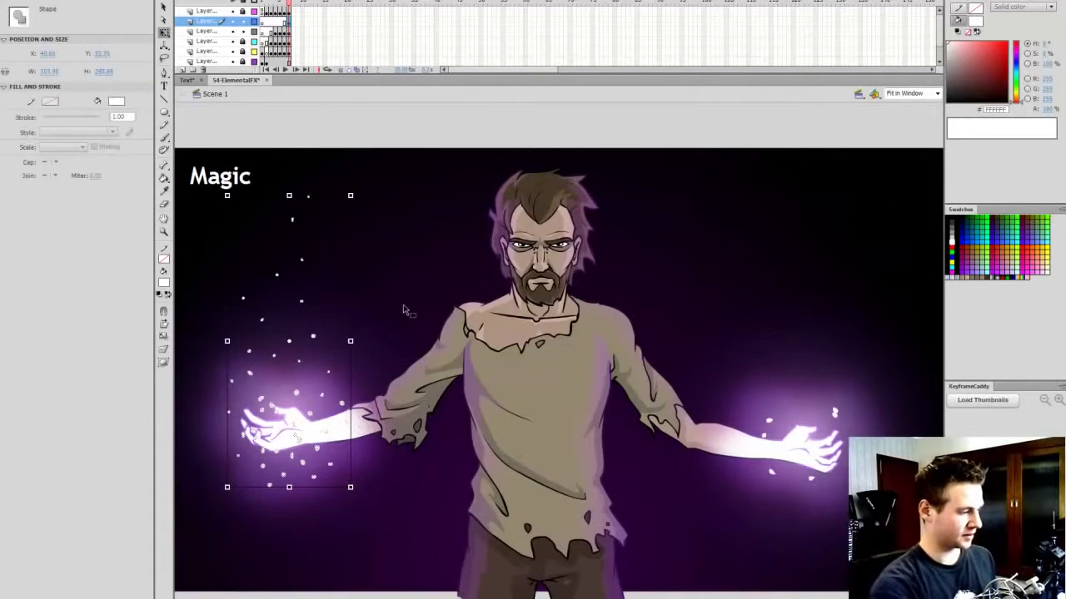
{"action": "key", "text": "ctrl+c"}
{"action": "key", "text": "ctrl+v"}
{"action": "left_click_drag", "start_coordinate": [575, 296], "coordinate": [812, 280]}
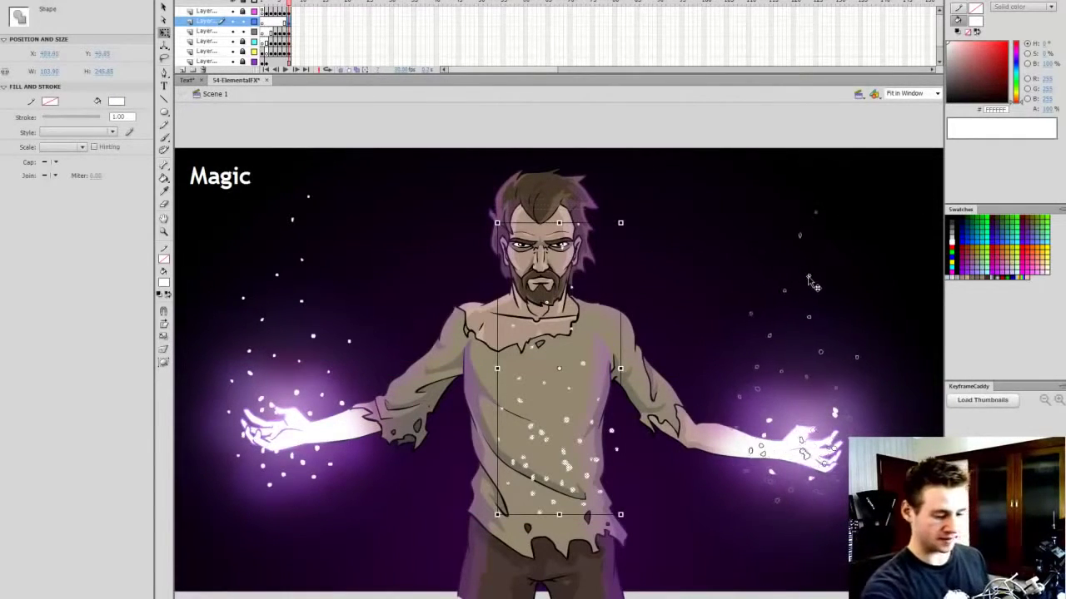
{"action": "left_click", "coordinate": [795, 138]}
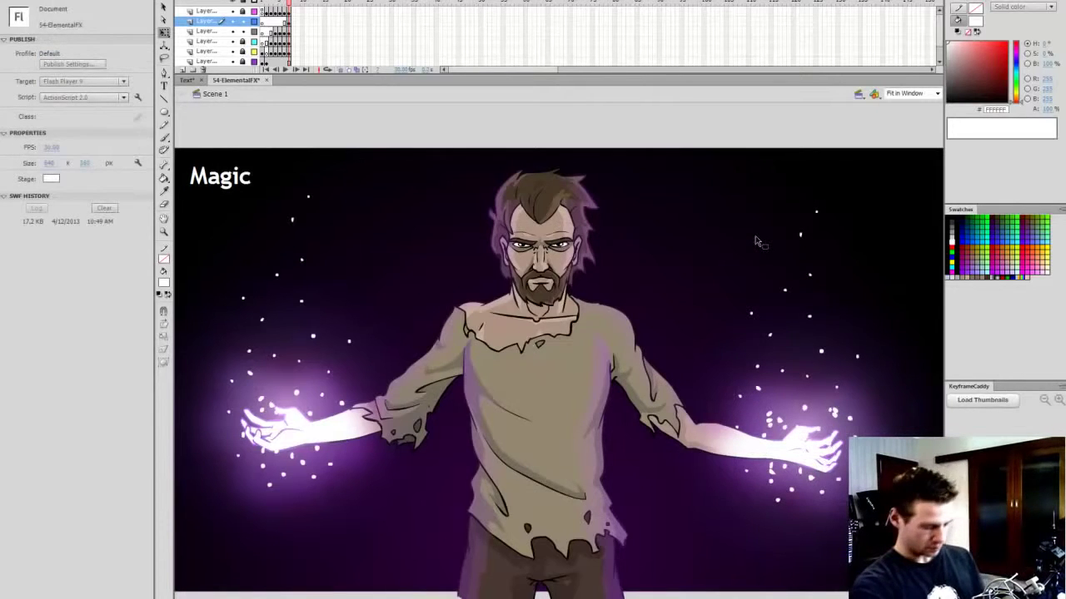
Step: Paint both of the character's eyes solid white and add small white sparks beside their outer corners
{"action": "key", "text": "z"}
{"action": "left_click", "coordinate": [553, 261]}
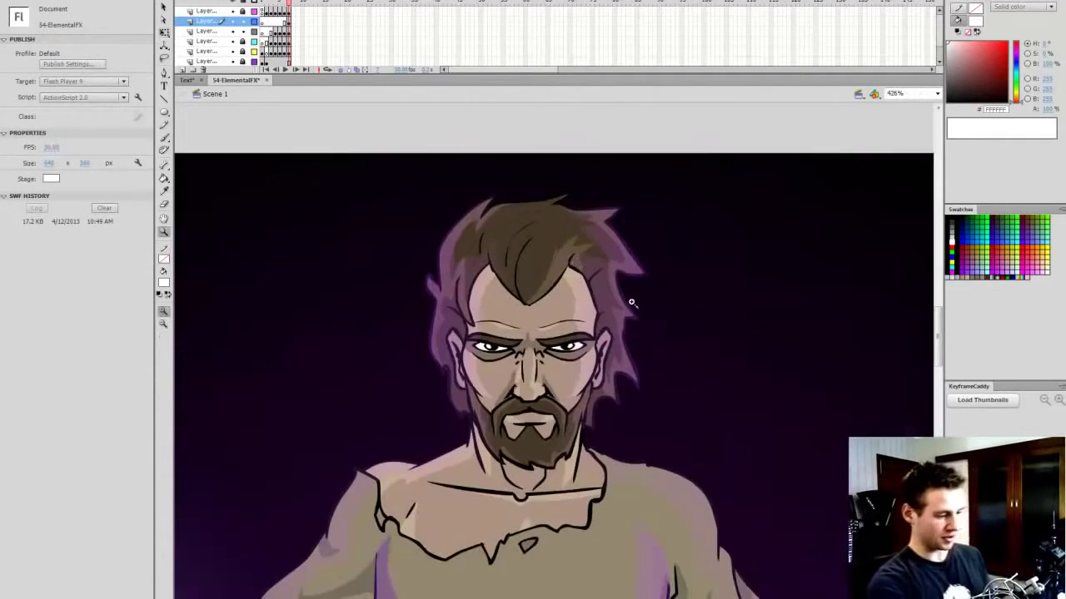
{"action": "key", "text": "b"}
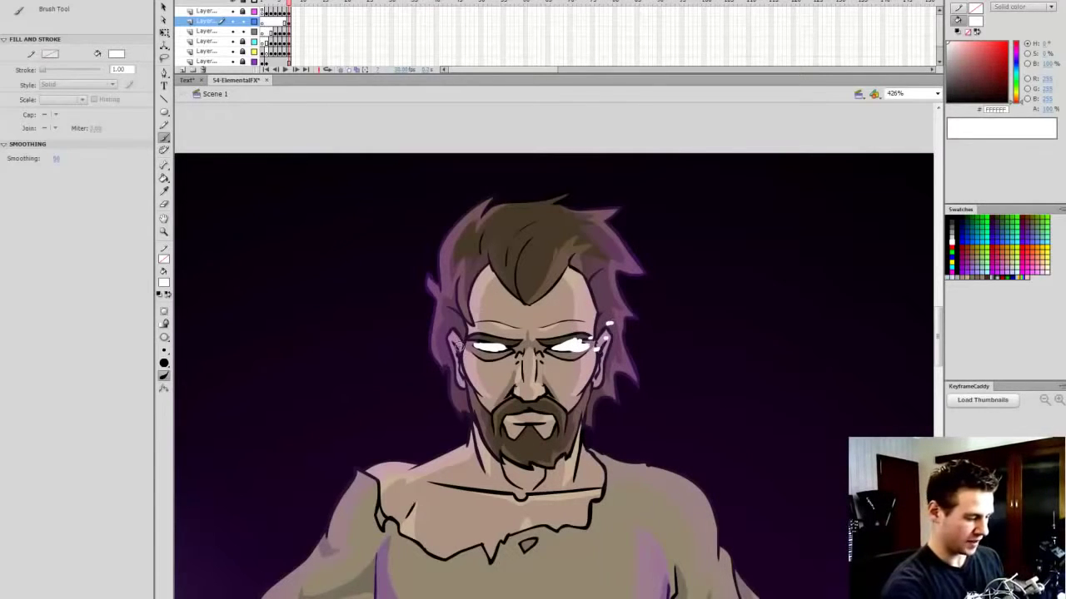
{"action": "left_click_drag", "start_coordinate": [461, 347], "coordinate": [450, 335]}
{"action": "left_click_drag", "start_coordinate": [462, 323], "coordinate": [458, 325]}
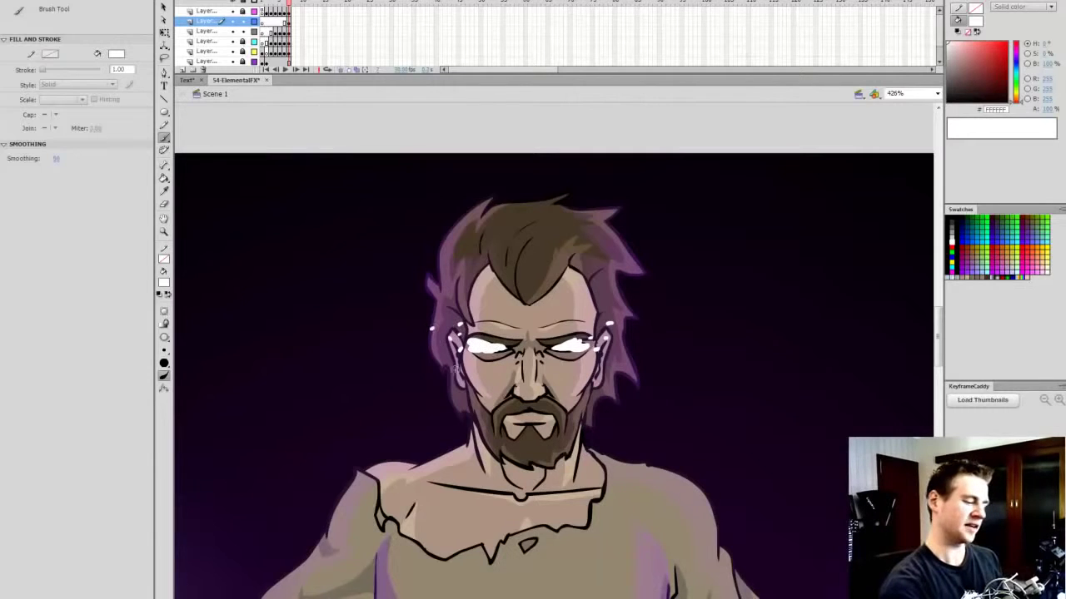
{"action": "left_click", "coordinate": [938, 94]}
{"action": "left_click", "coordinate": [909, 104]}
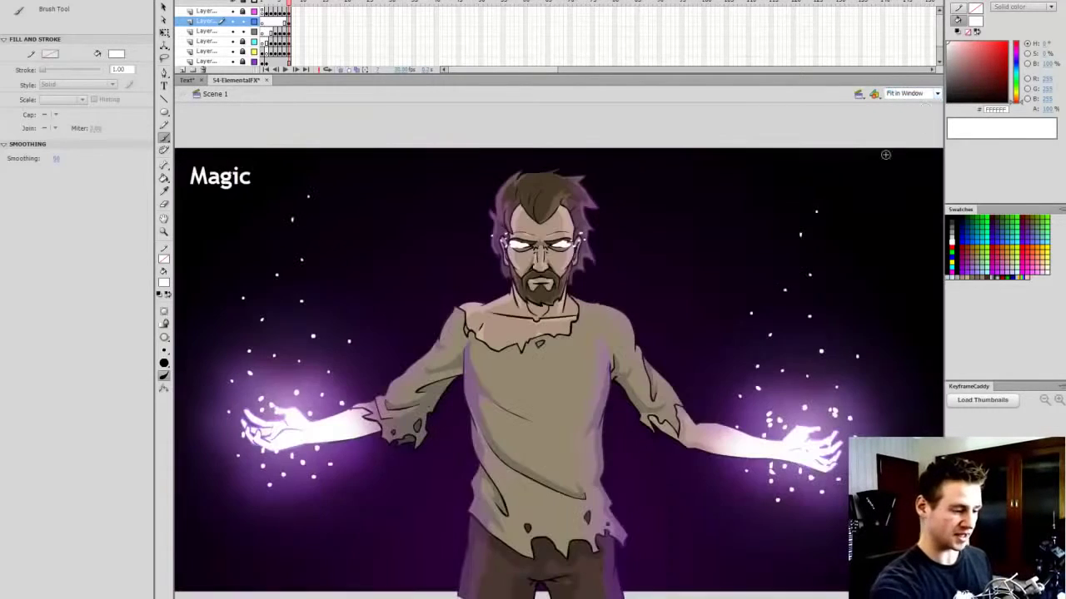
Step: Convert all the sparks and white eyes on the Magic frame into a Movie Clip symbol named MagicSparks
{"action": "key", "text": "q"}
{"action": "left_click", "coordinate": [288, 23]}
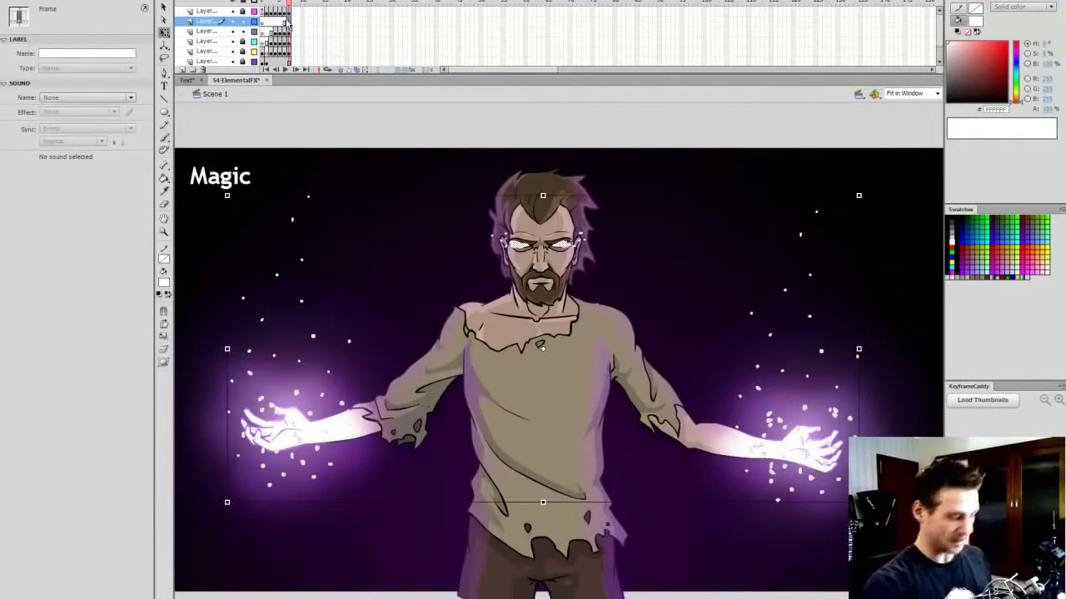
{"action": "key", "text": "F8"}
{"action": "type", "text": "MagicSparks"}
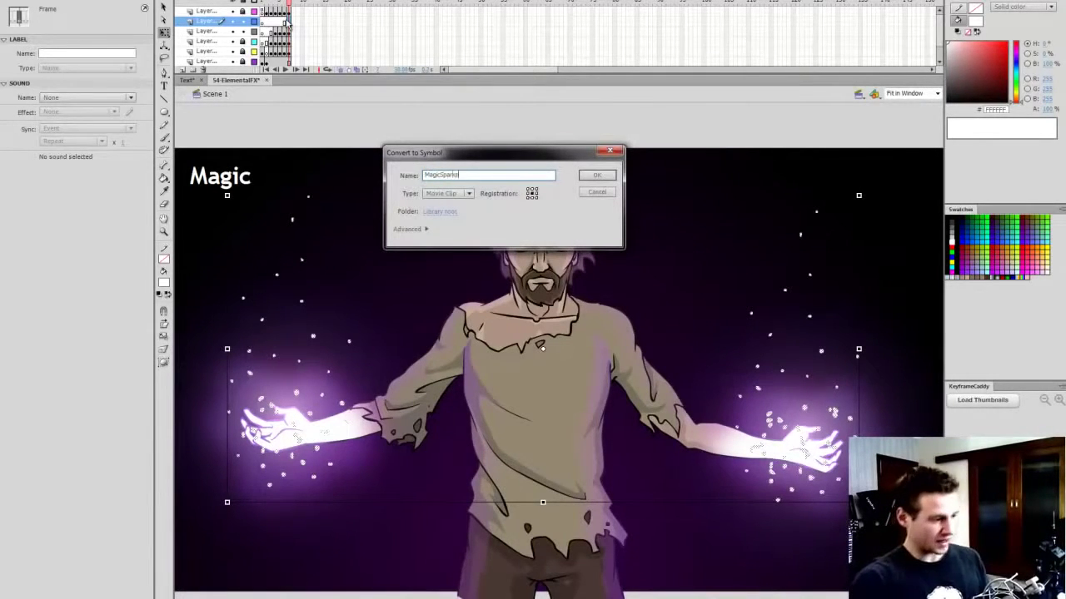
{"action": "key", "text": "Return"}
Step: Add a Glow filter to the MagicSparks clip and set its quality to High
{"action": "left_click", "coordinate": [8, 595]}
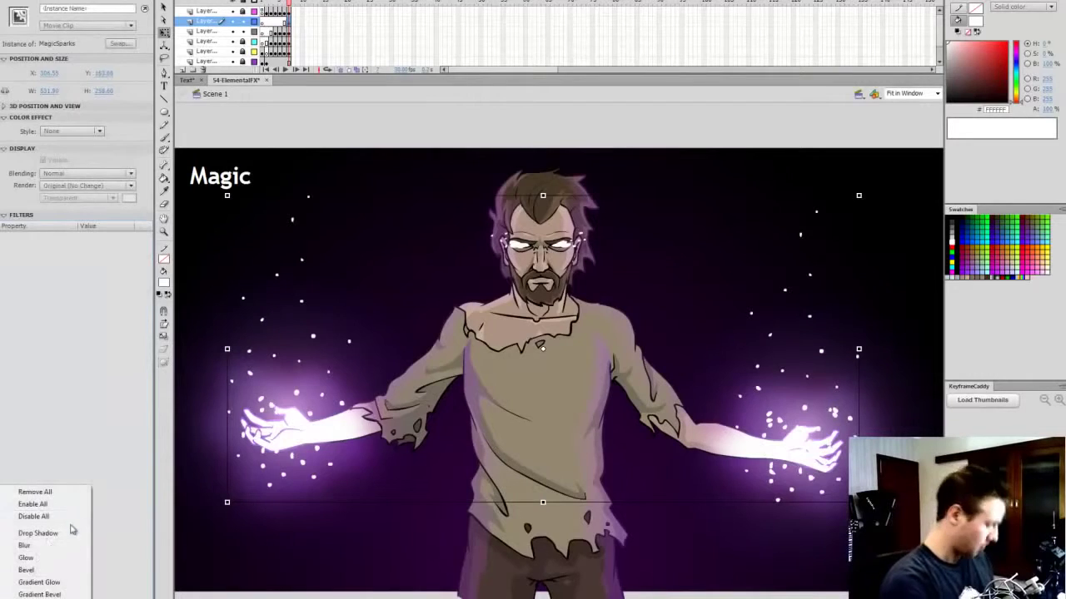
{"action": "left_click", "coordinate": [26, 557]}
{"action": "left_click", "coordinate": [117, 279]}
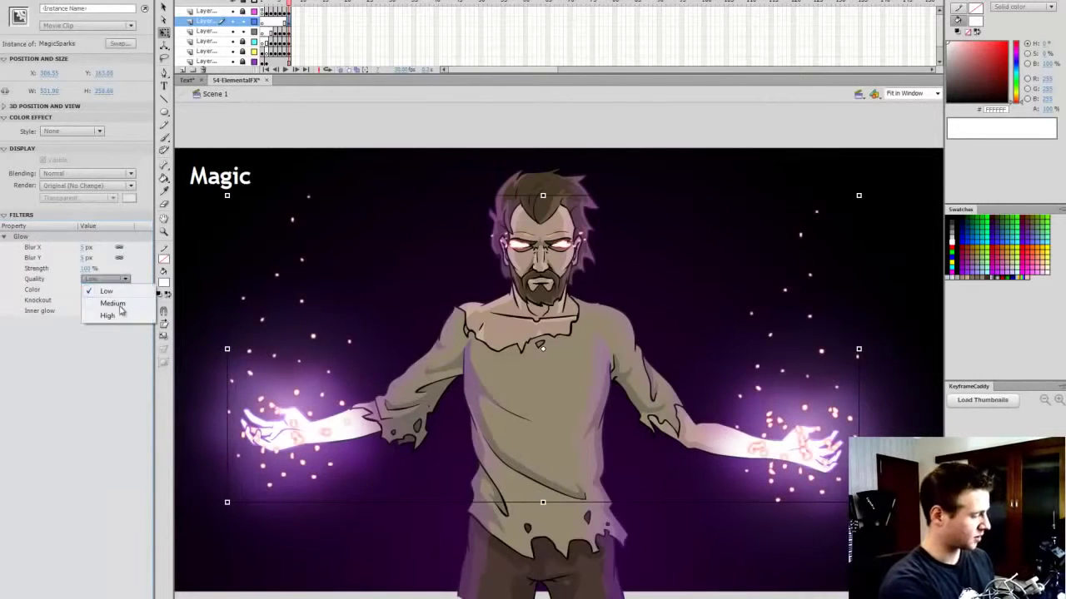
{"action": "left_click", "coordinate": [111, 294]}
Step: Set the MagicSparks glow colour to a custom violet with RGB 139, 45, 255
{"action": "left_click", "coordinate": [85, 290]}
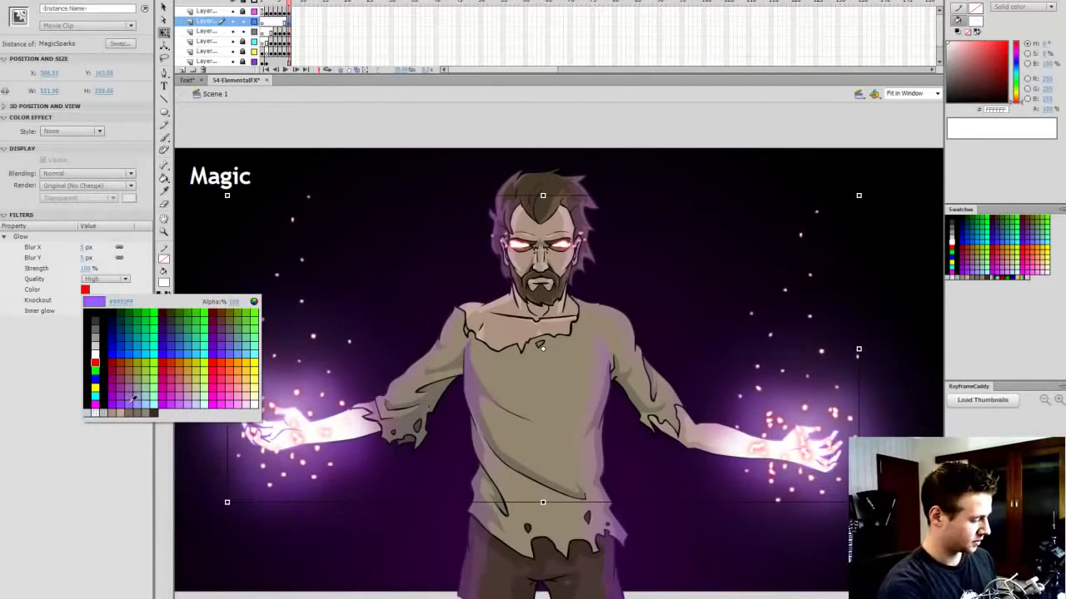
{"action": "left_click", "coordinate": [254, 302]}
{"action": "left_click", "coordinate": [610, 230]}
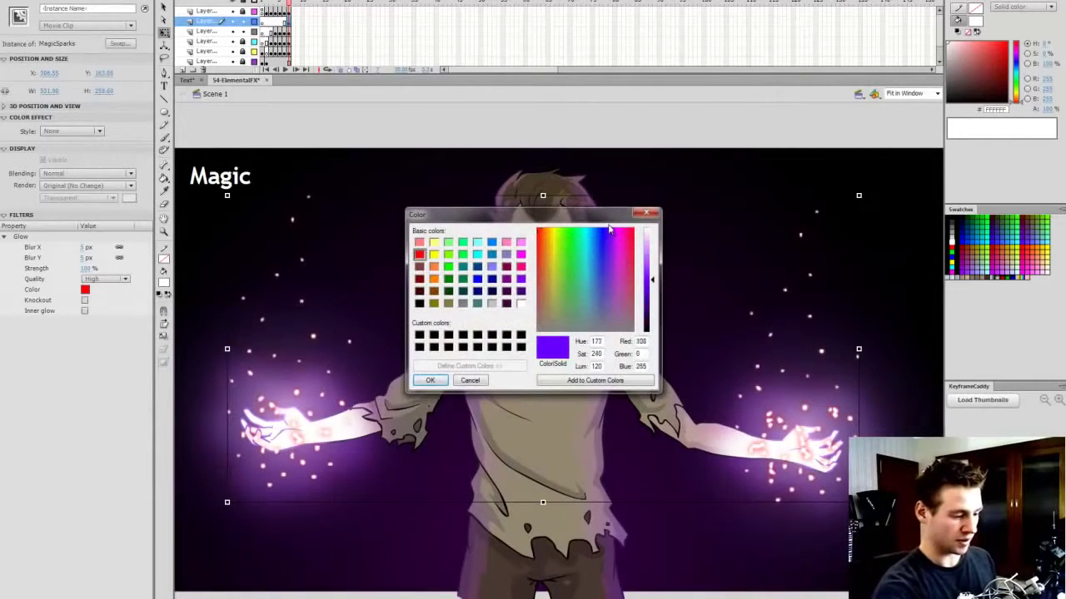
{"action": "left_click_drag", "start_coordinate": [652, 280], "coordinate": [651, 271]}
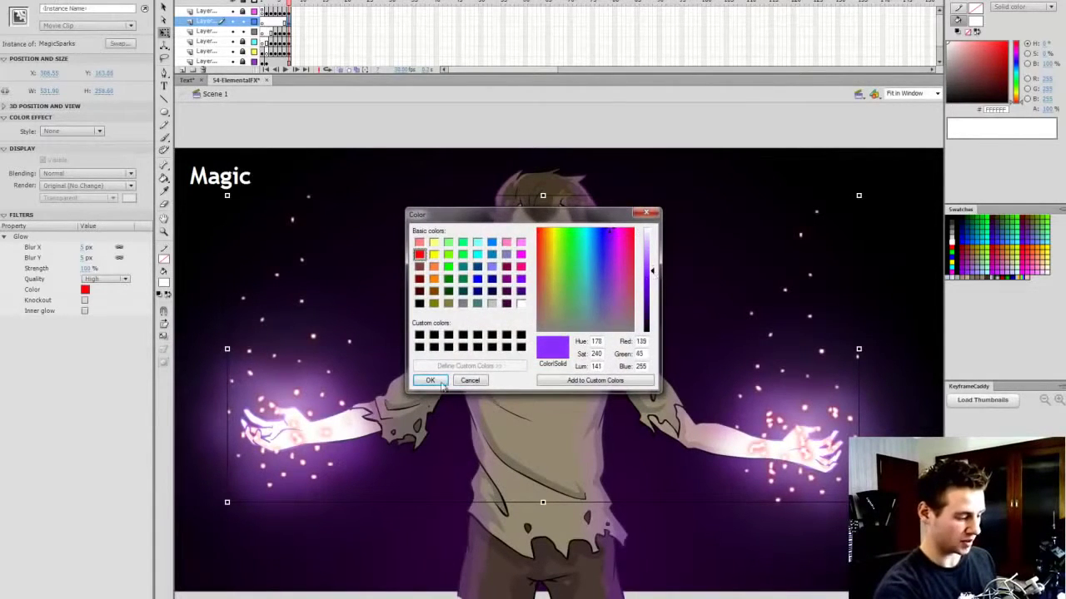
{"action": "left_click", "coordinate": [433, 381]}
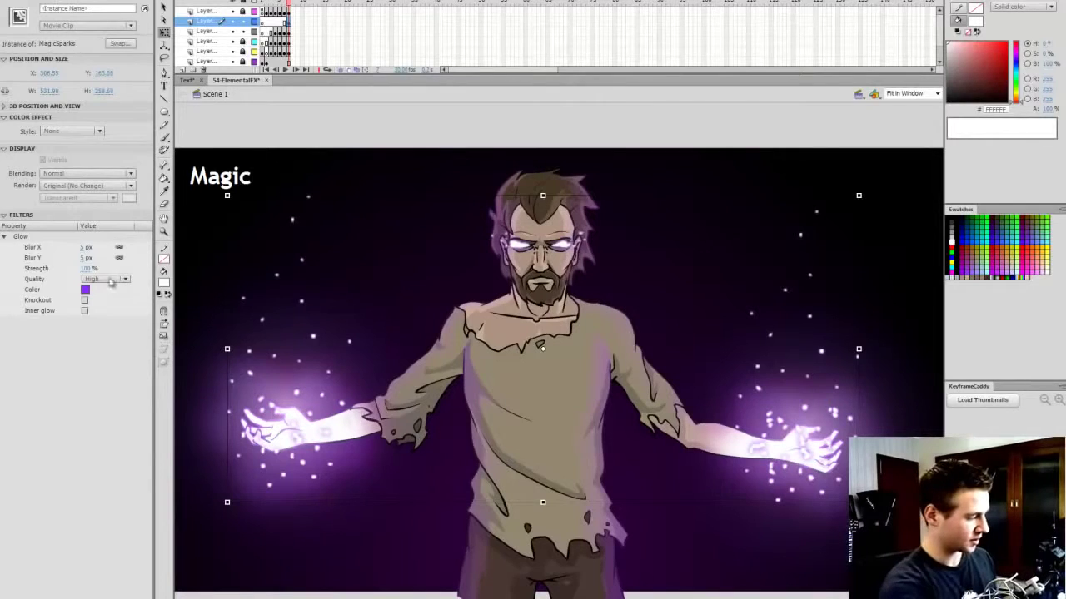
Step: Add a Blur filter to the MagicSparks clip with High quality and a 2 px blur in both directions
{"action": "left_click", "coordinate": [86, 268]}
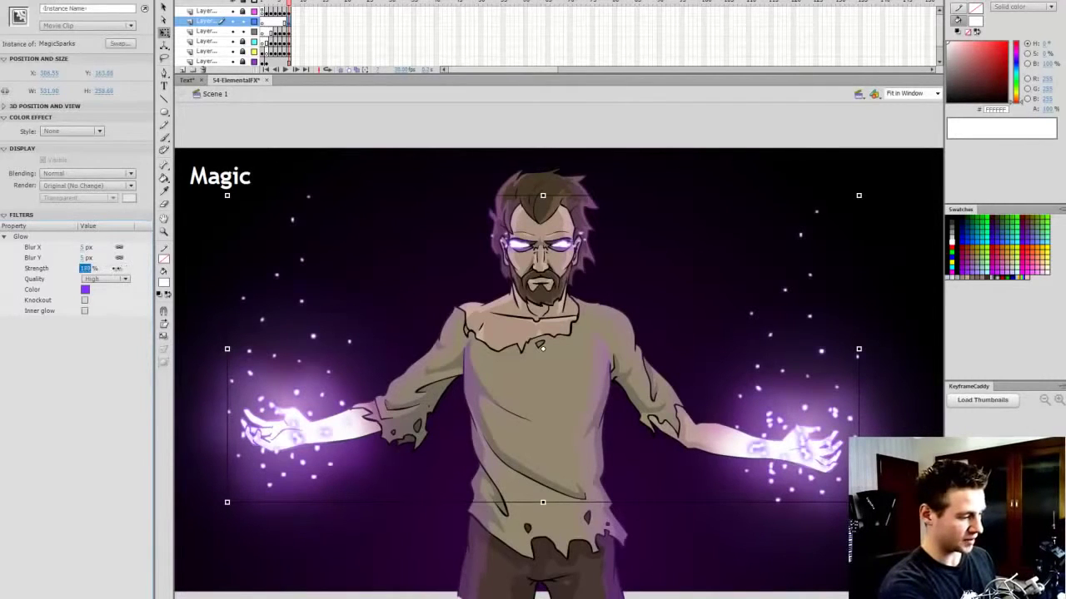
{"action": "left_click", "coordinate": [17, 594]}
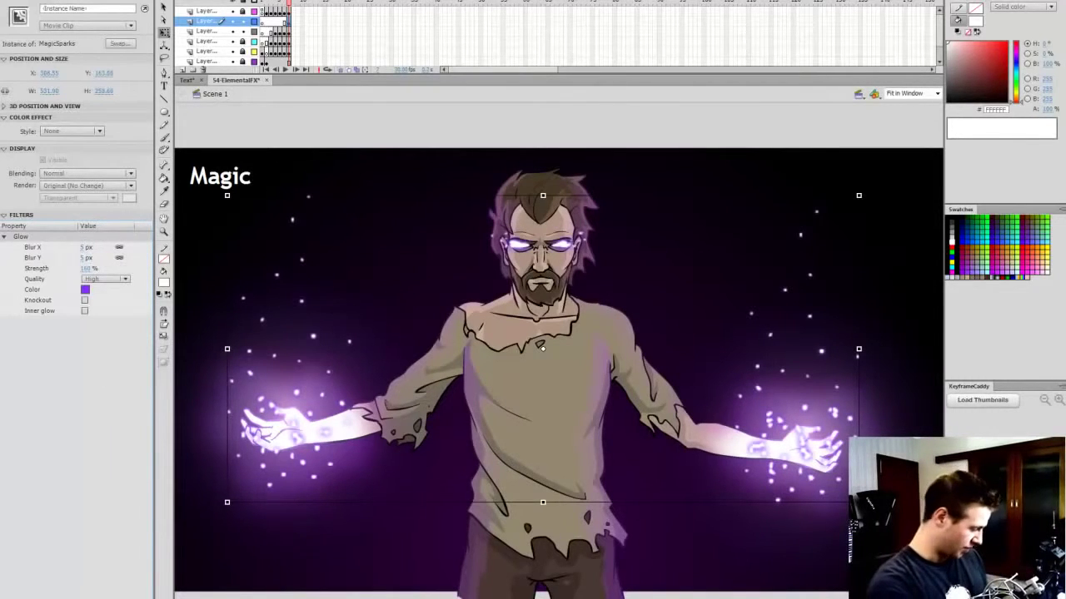
{"action": "left_click", "coordinate": [16, 594]}
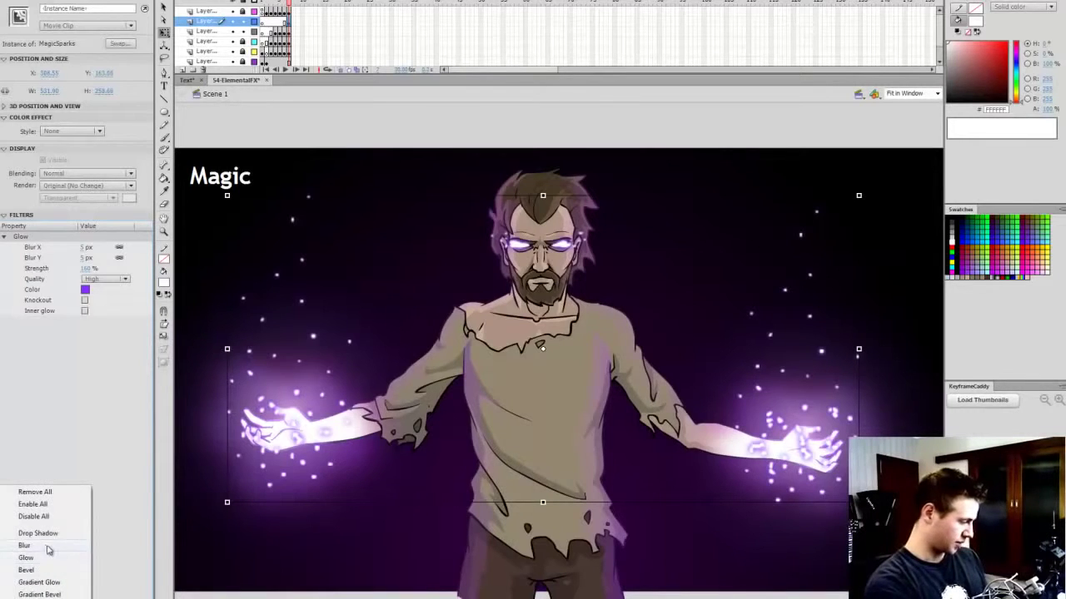
{"action": "left_click", "coordinate": [47, 545]}
{"action": "left_click", "coordinate": [105, 353]}
{"action": "left_click", "coordinate": [111, 388]}
{"action": "left_click", "coordinate": [86, 332]}
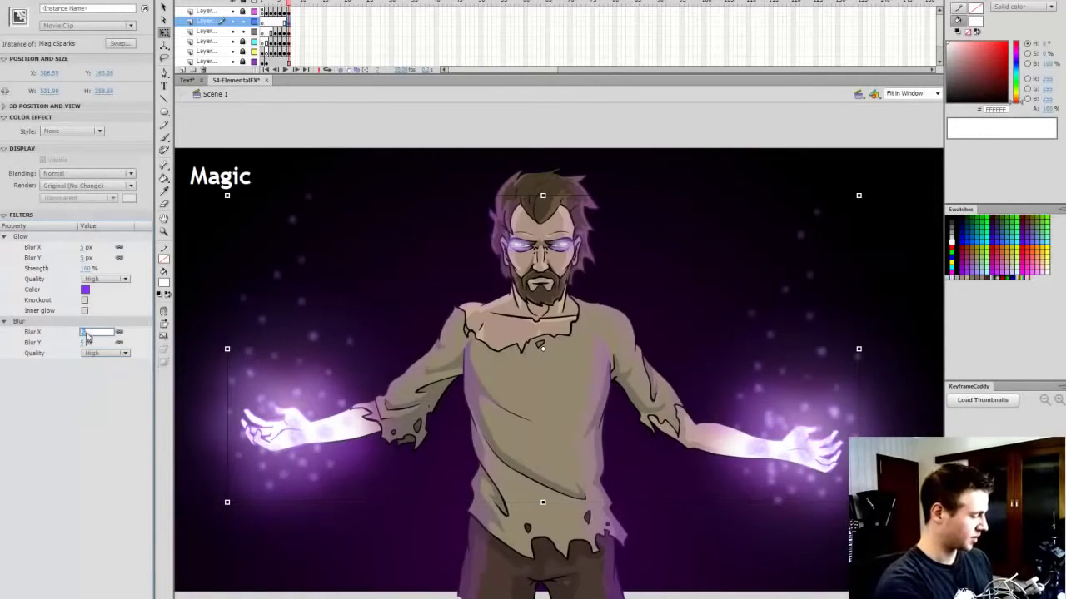
{"action": "type", "text": "2"}
{"action": "key", "text": "Return"}
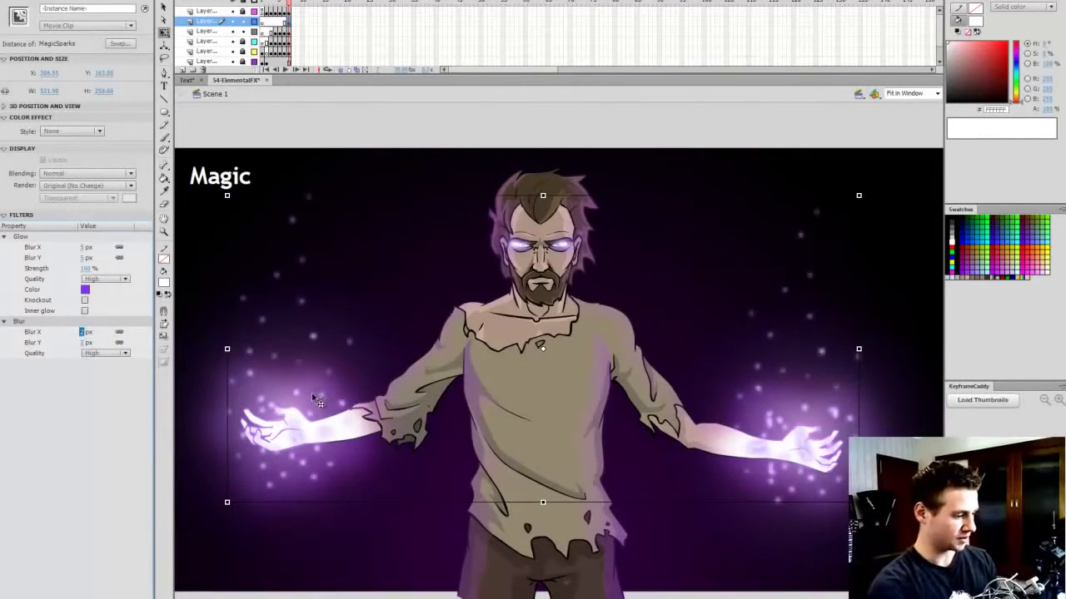
Step: Inside the MagicSparks symbol, brush both eyes fuller with solid white, return to the main scene and save the document
{"action": "double_click", "coordinate": [571, 255]}
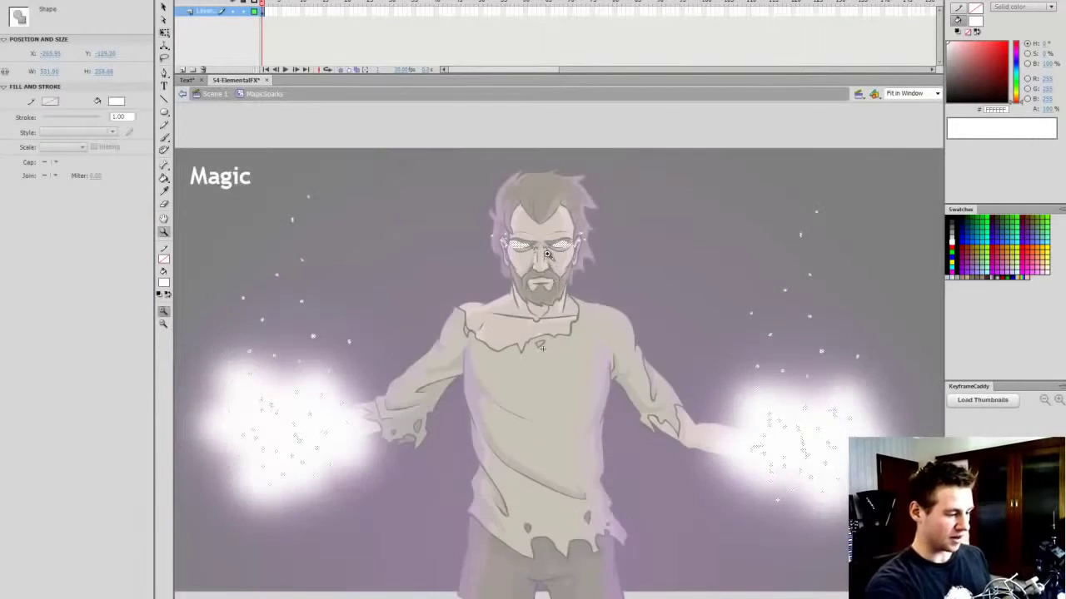
{"action": "key", "text": "ctrl+equal"}
{"action": "key", "text": "k"}
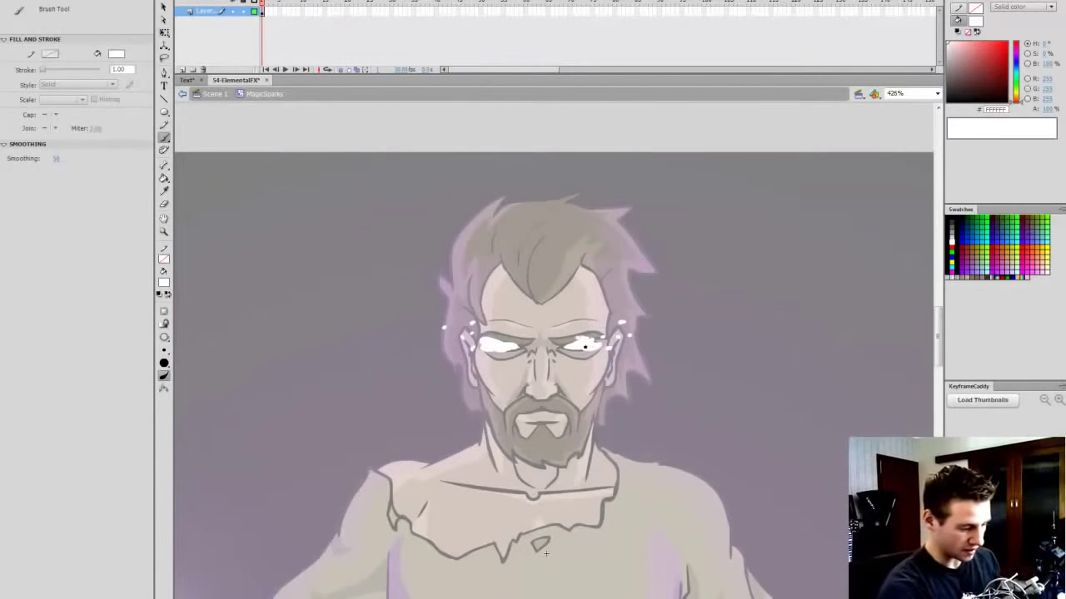
{"action": "key", "text": "b"}
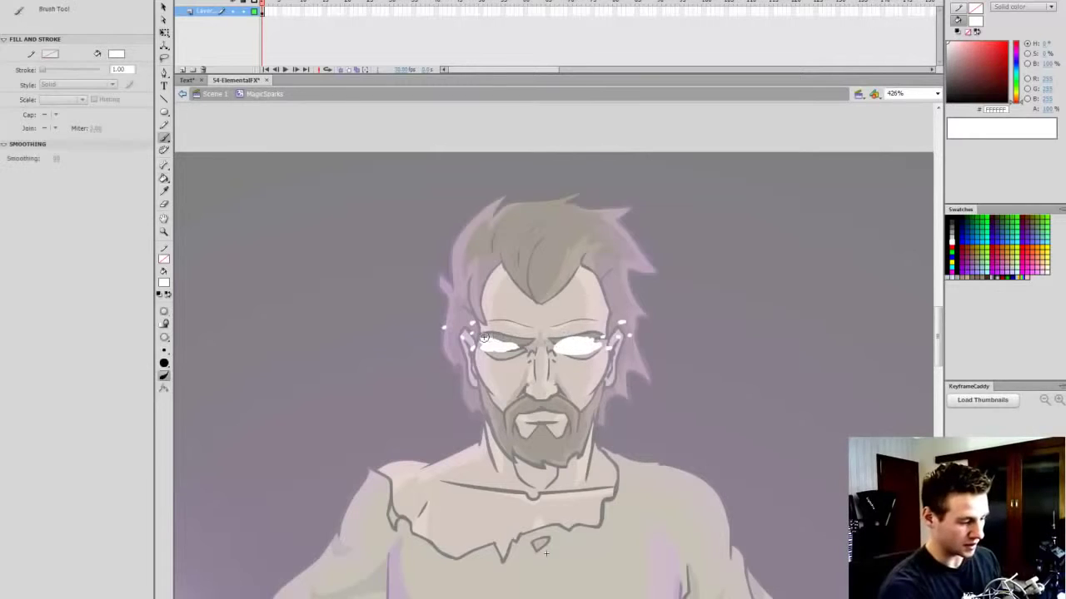
{"action": "left_click_drag", "start_coordinate": [484, 350], "coordinate": [520, 348]}
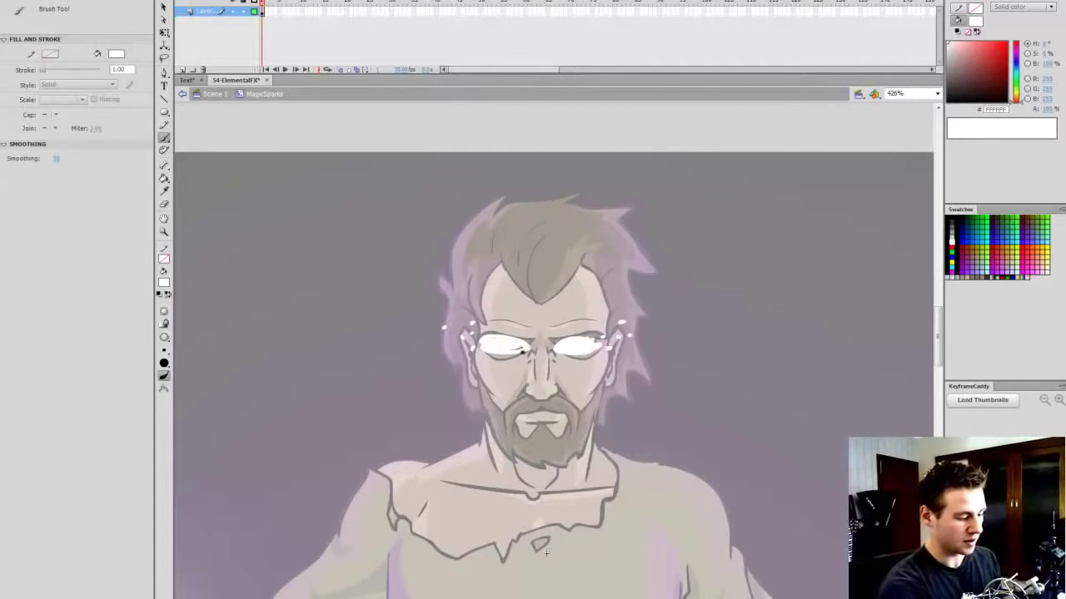
{"action": "key", "text": "v"}
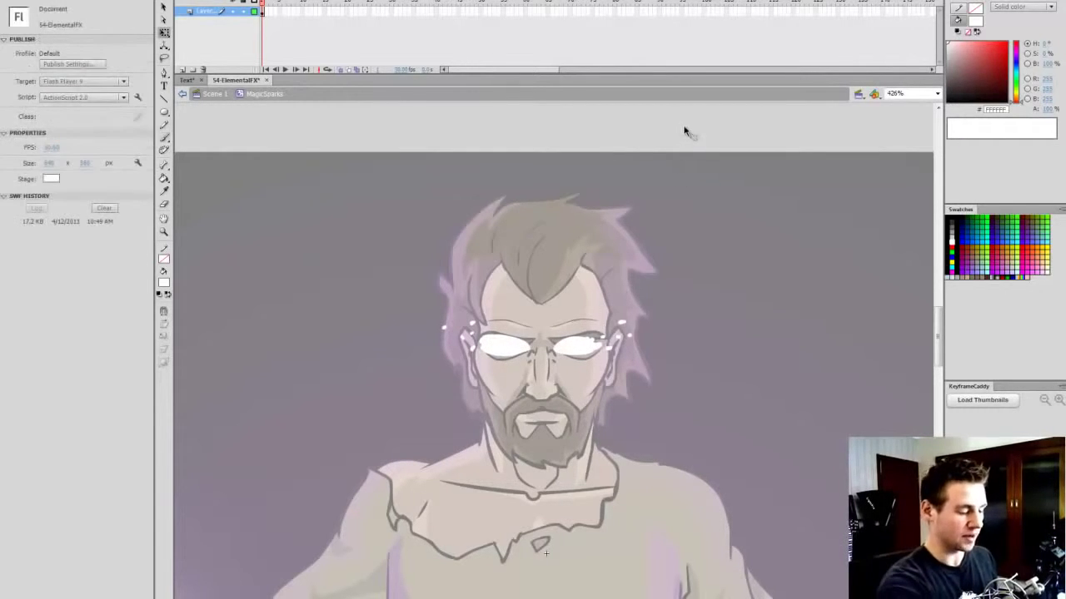
{"action": "double_click", "coordinate": [683, 131]}
{"action": "left_click", "coordinate": [915, 95]}
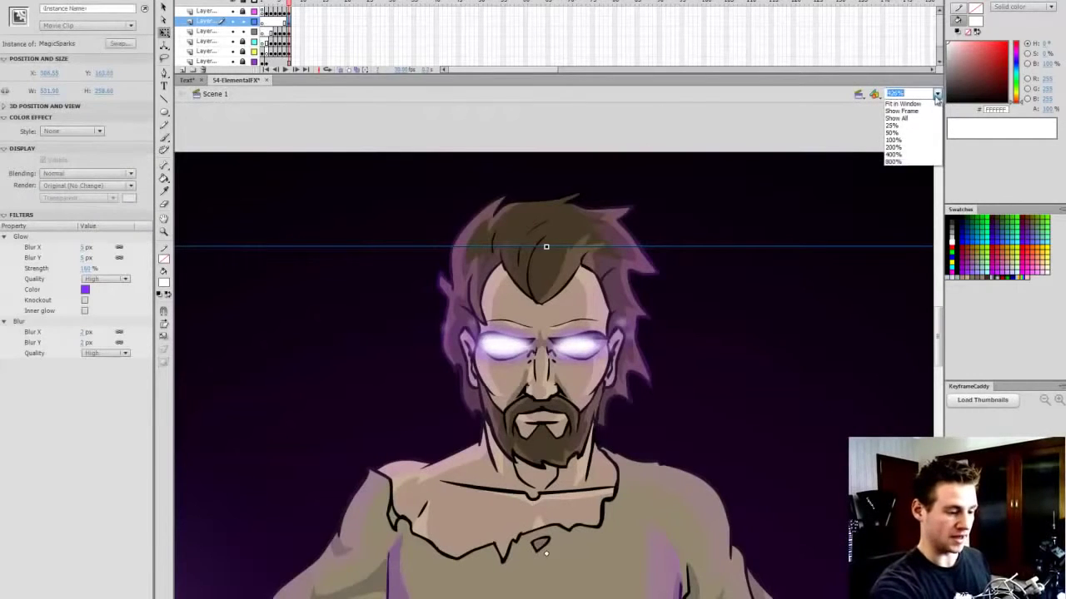
{"action": "left_click", "coordinate": [903, 105]}
{"action": "left_click", "coordinate": [815, 138]}
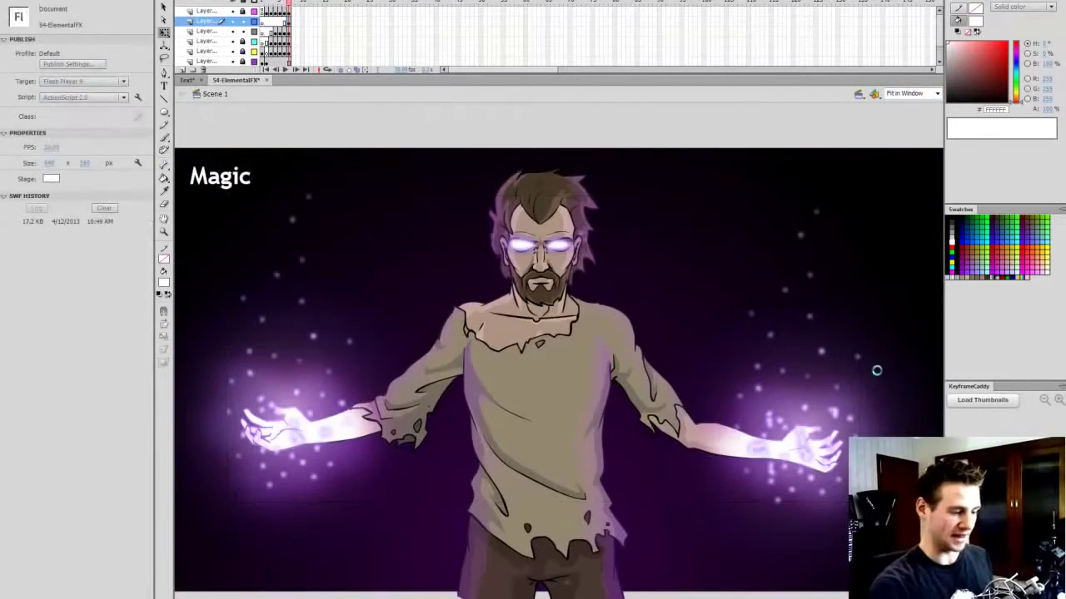
{"action": "key", "text": "ctrl+s"}
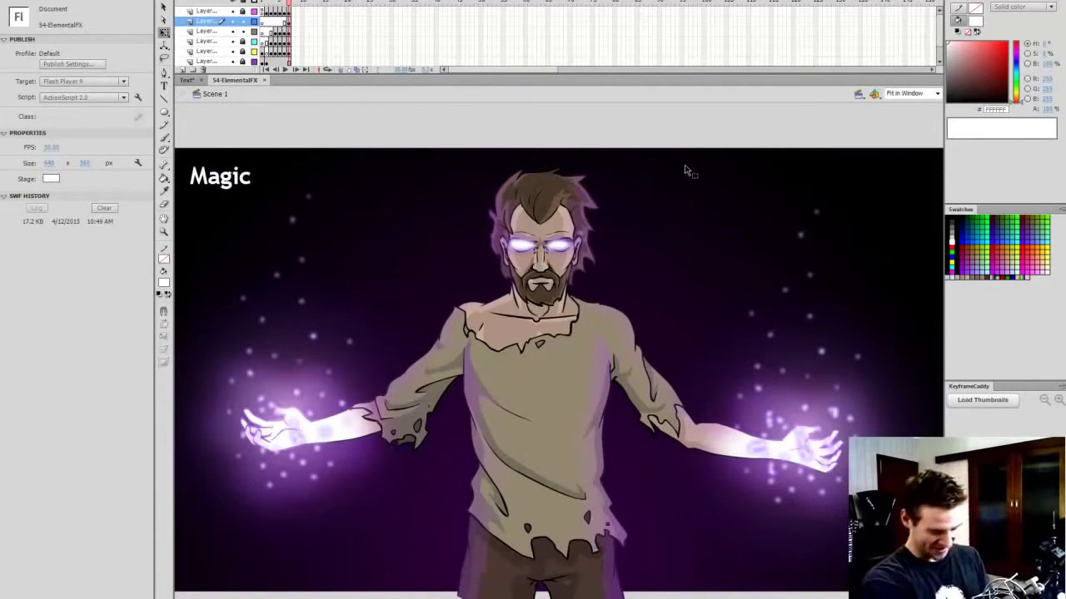
Step: Draw a light grey circle without an outline, about 117 px wide, over the character's torso
{"action": "left_click", "coordinate": [164, 114]}
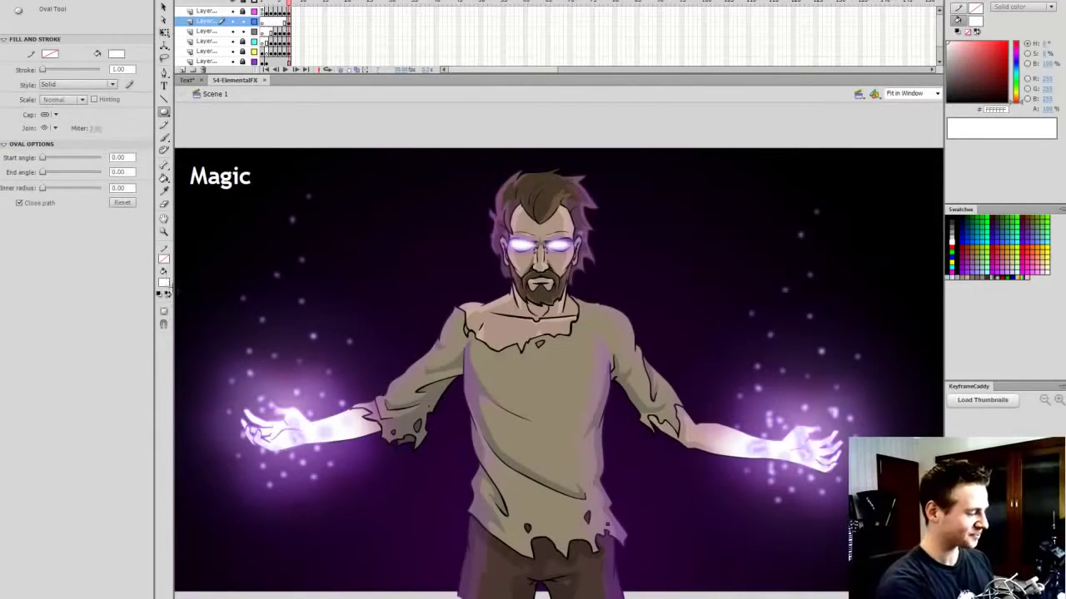
{"action": "left_click", "coordinate": [164, 283]}
{"action": "left_click", "coordinate": [262, 393]}
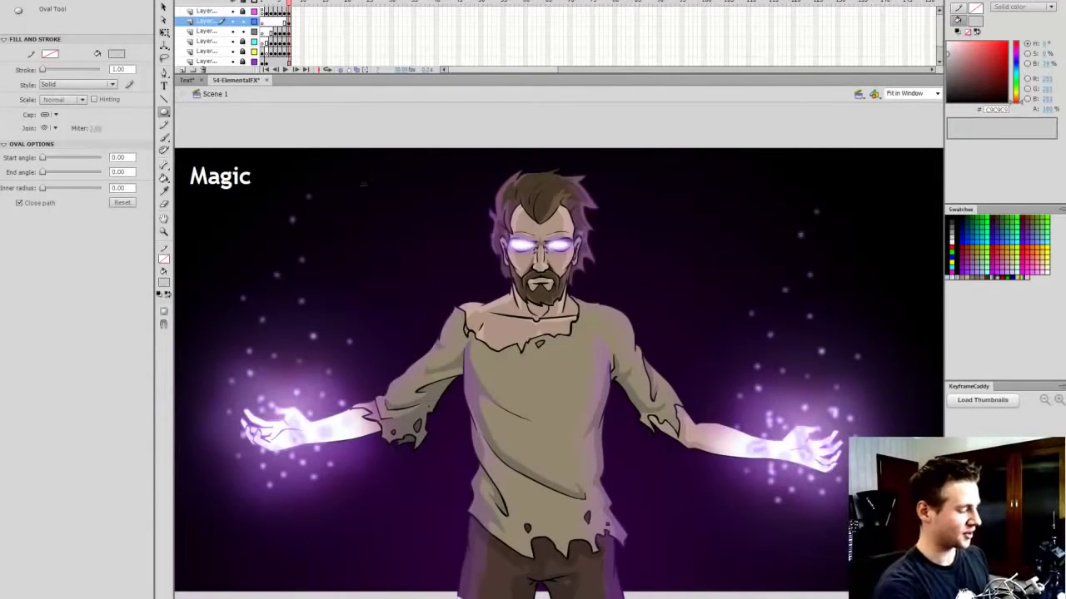
{"action": "left_click_drag", "start_coordinate": [512, 366], "coordinate": [650, 503]}
{"action": "key", "text": "q"}
{"action": "left_click", "coordinate": [605, 468]}
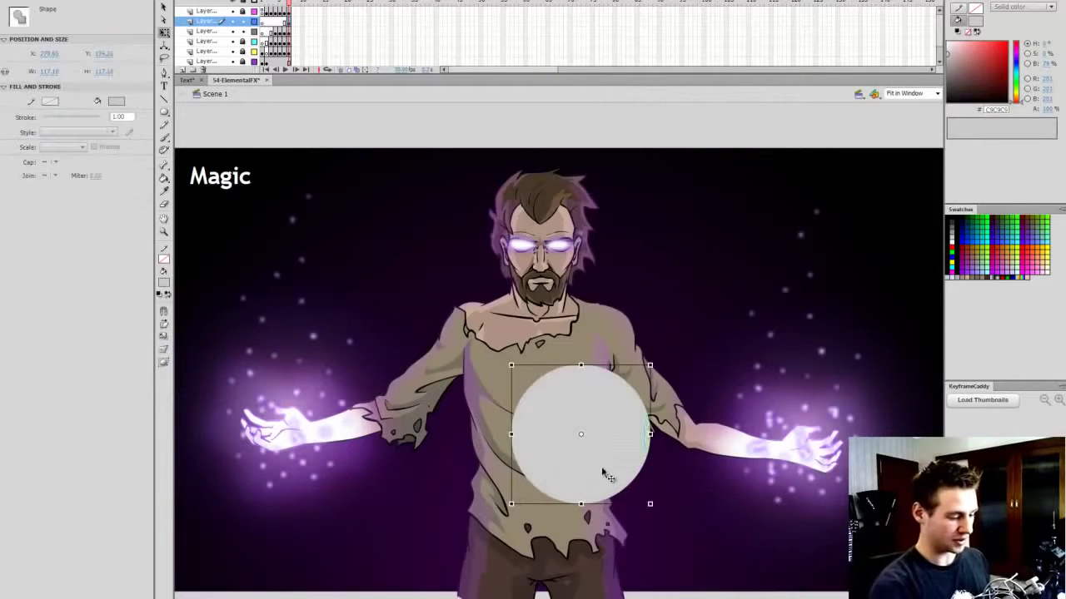
{"action": "left_click_drag", "start_coordinate": [562, 462], "coordinate": [579, 430]}
Step: Give the circle a radial gradient fill that is white throughout and fades to 0% alpha at its outer stop
{"action": "left_click", "coordinate": [997, 277]}
{"action": "left_click", "coordinate": [673, 133]}
{"action": "left_click", "coordinate": [583, 375]}
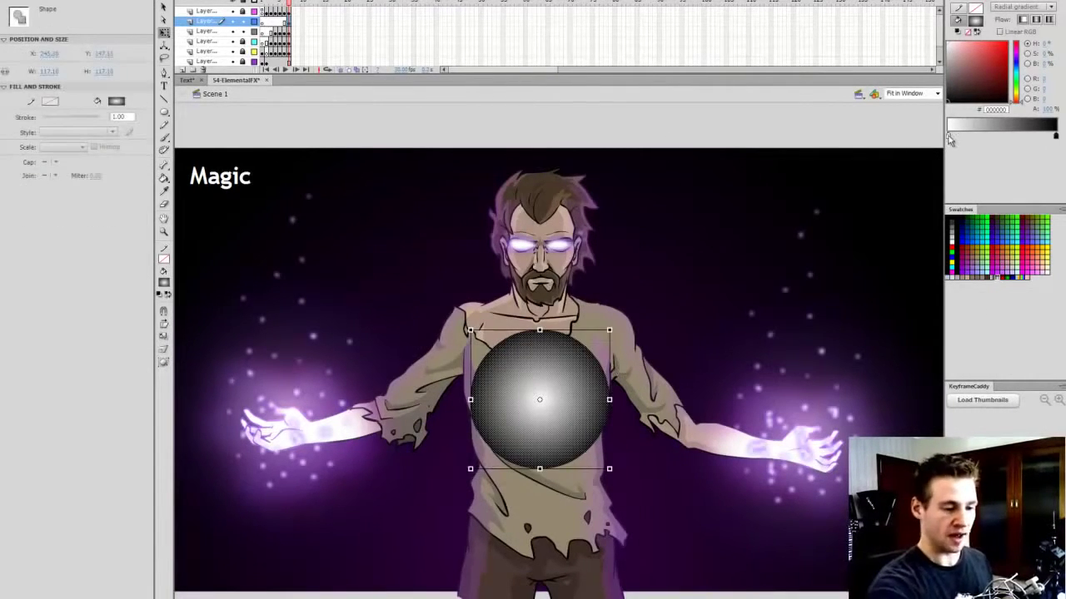
{"action": "left_click", "coordinate": [948, 136]}
{"action": "left_click", "coordinate": [1055, 137]}
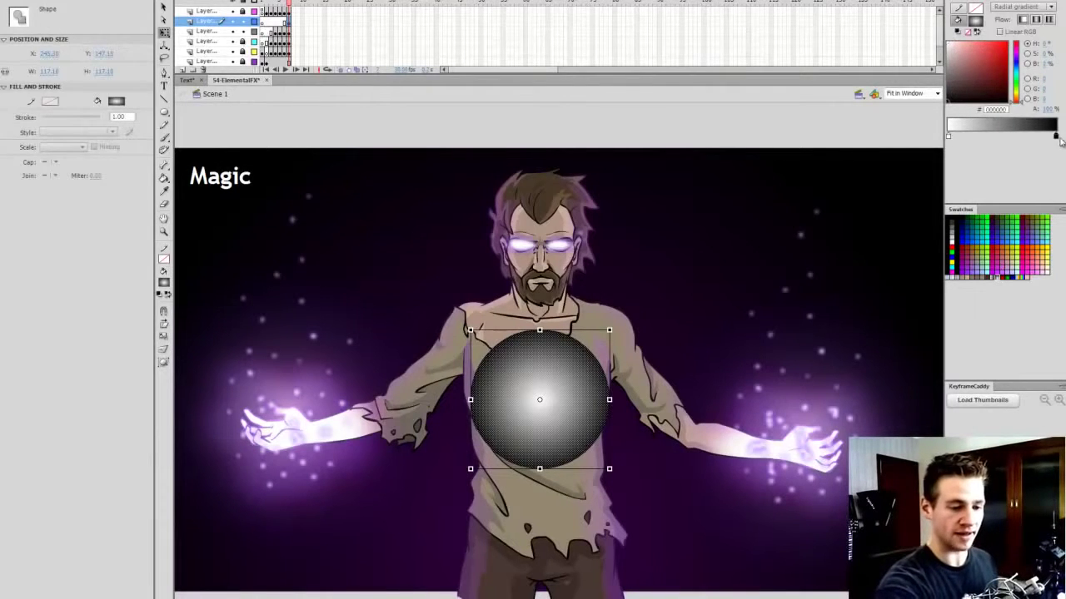
{"action": "left_click_drag", "start_coordinate": [977, 82], "coordinate": [922, 21]}
{"action": "left_click", "coordinate": [1045, 110]}
{"action": "type", "text": "0"}
{"action": "key", "text": "Return"}
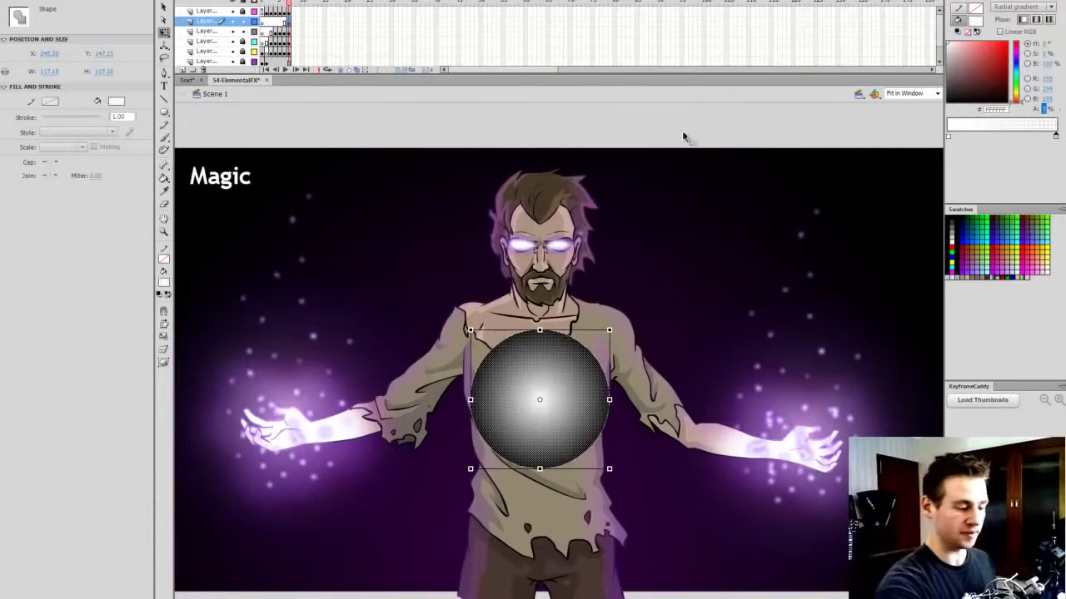
Step: Squash and stretch the gradient circle into a thin horizontal streak about 409 px wide and 4.5 px high
{"action": "left_click", "coordinate": [684, 137]}
{"action": "left_click", "coordinate": [573, 388]}
{"action": "left_click_drag", "start_coordinate": [610, 469], "coordinate": [956, 335]}
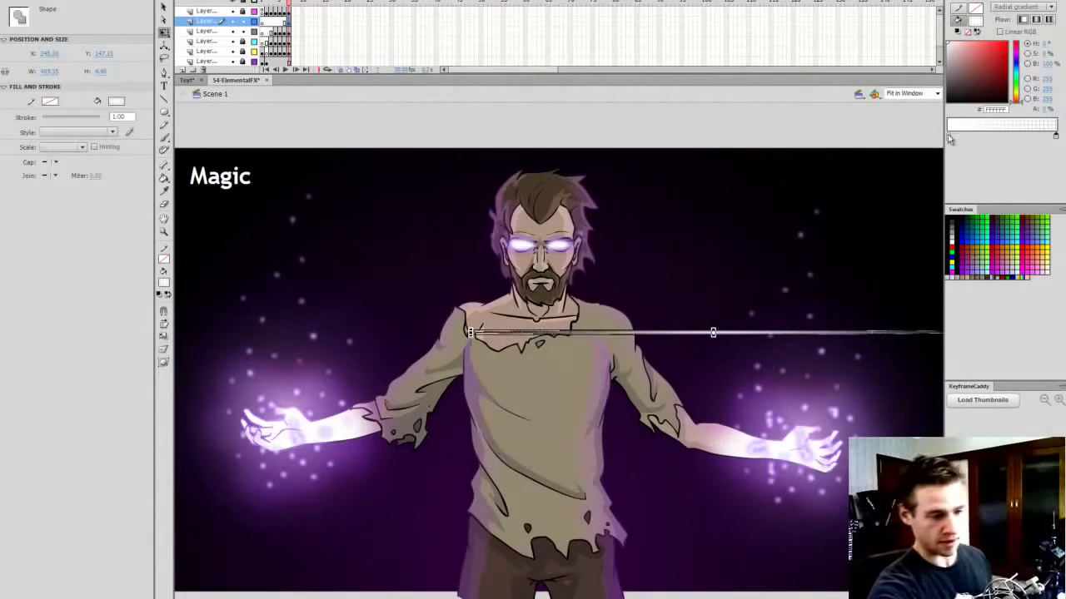
Step: Set the alpha of the streak gradient's inner white stop to 64%
{"action": "left_click", "coordinate": [948, 136]}
{"action": "left_click", "coordinate": [1047, 109]}
{"action": "type", "text": "64"}
{"action": "key", "text": "Return"}
{"action": "key", "text": "v"}
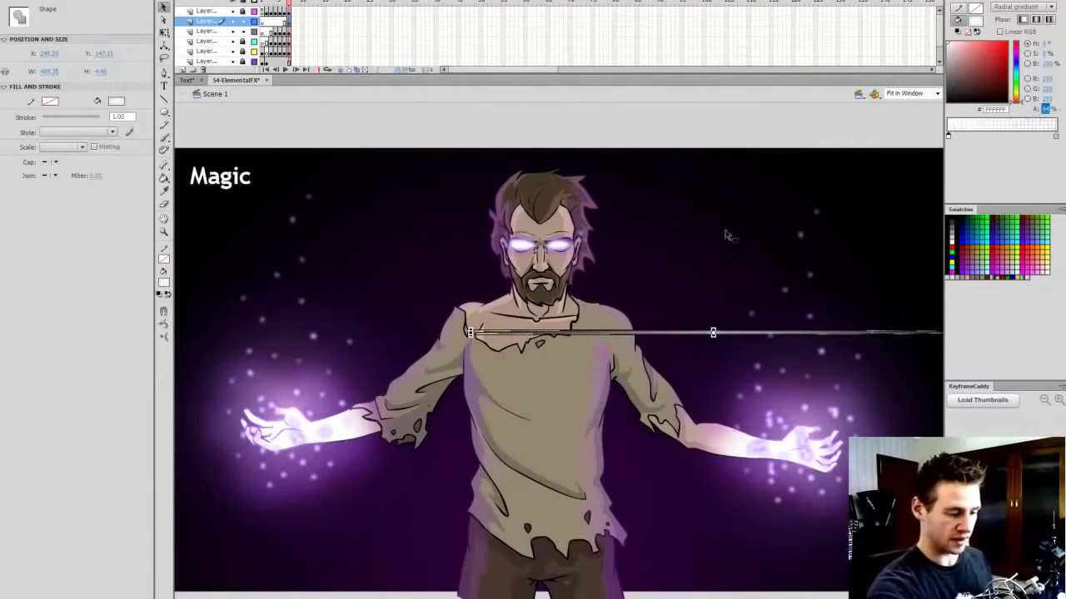
Step: Move the light streak so it runs centred across the character's glowing eyes, and save the document
{"action": "left_click_drag", "start_coordinate": [704, 337], "coordinate": [549, 254]}
{"action": "left_click", "coordinate": [651, 127]}
{"action": "left_click", "coordinate": [653, 254]}
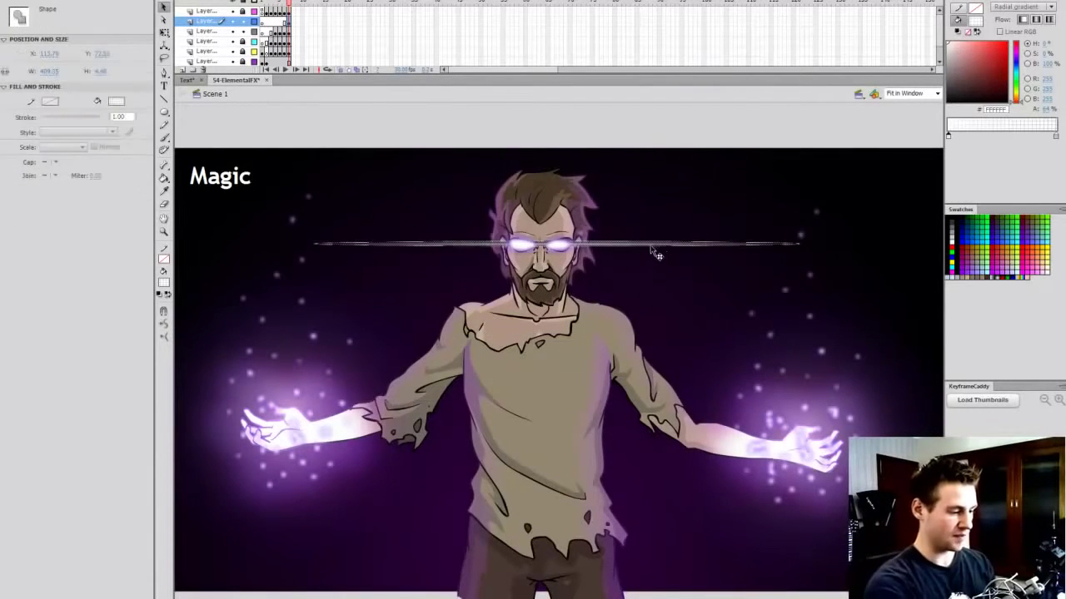
{"action": "left_click", "coordinate": [739, 127]}
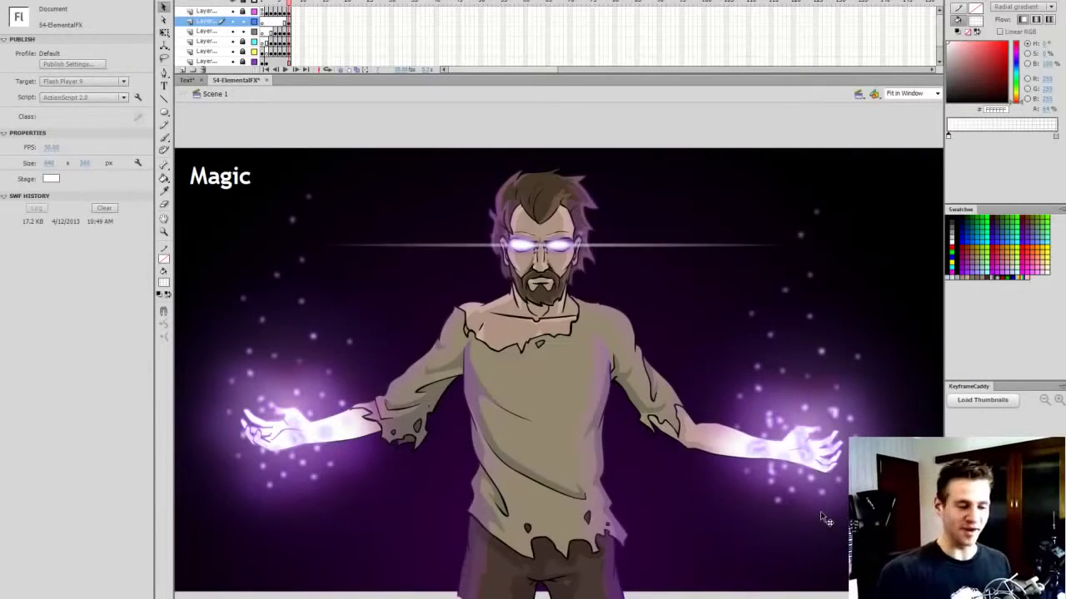
{"action": "key", "text": "ctrl+s"}
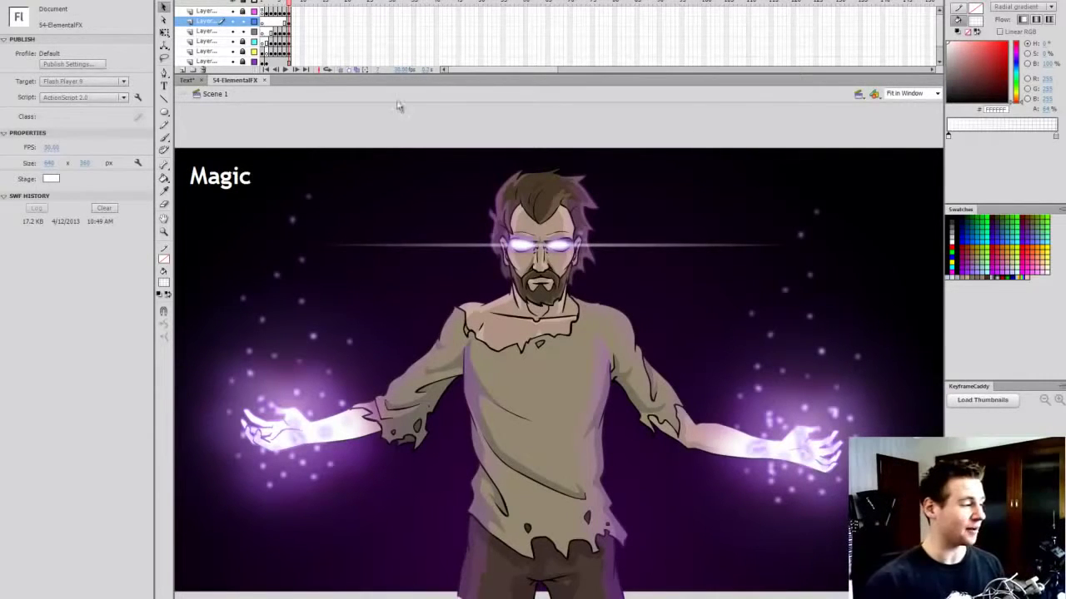
Step: Step through the Base, Fire, Ice, Electricity and Acid frames to compare the finished elemental effects
{"action": "left_click", "coordinate": [268, 5]}
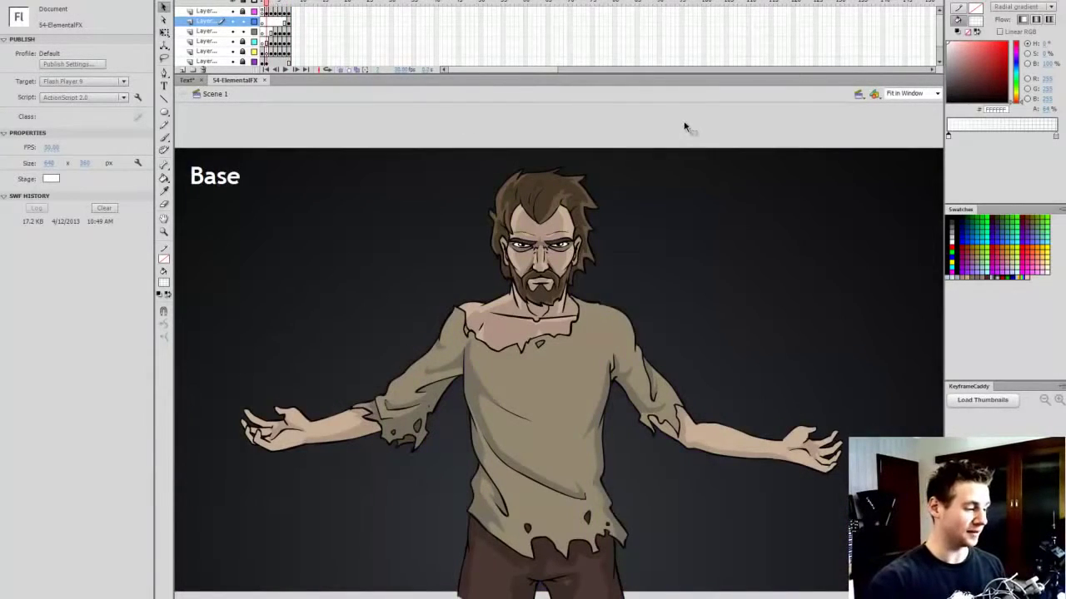
{"action": "key", "text": "period"}
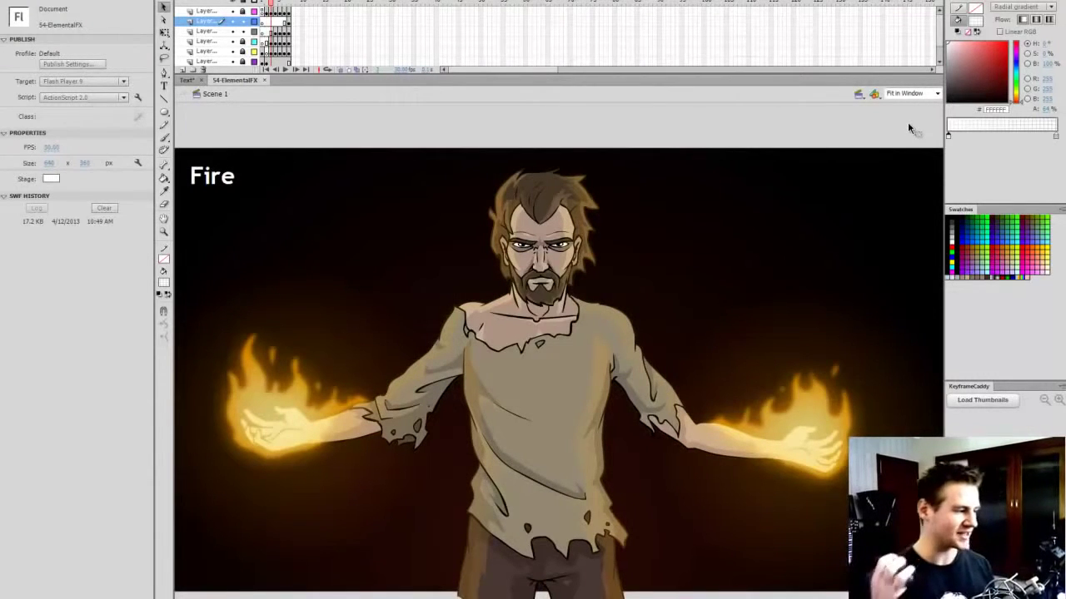
{"action": "key", "text": "period"}
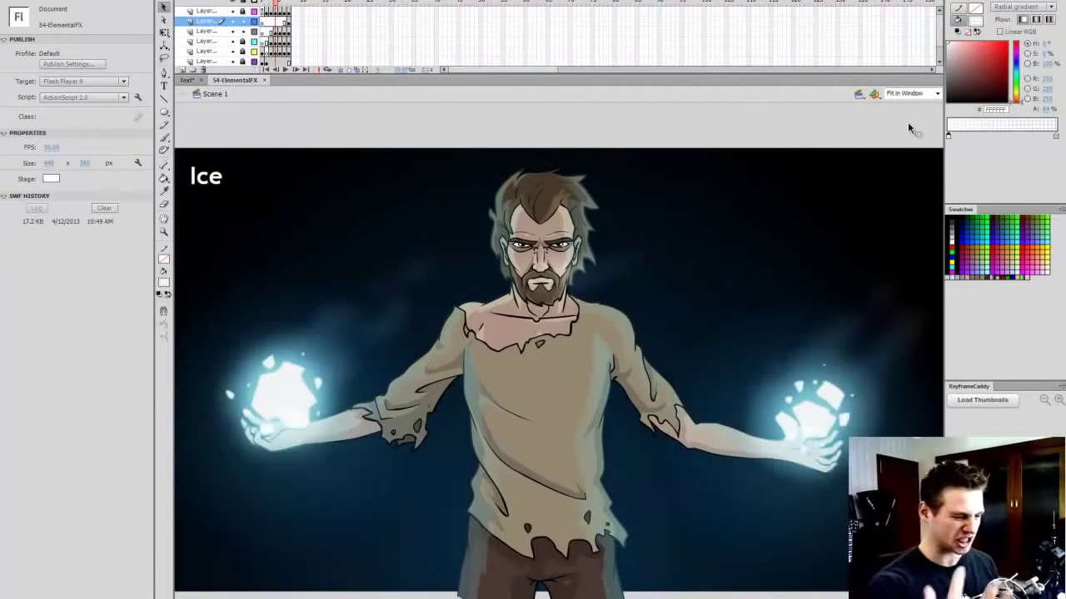
{"action": "key", "text": "period"}
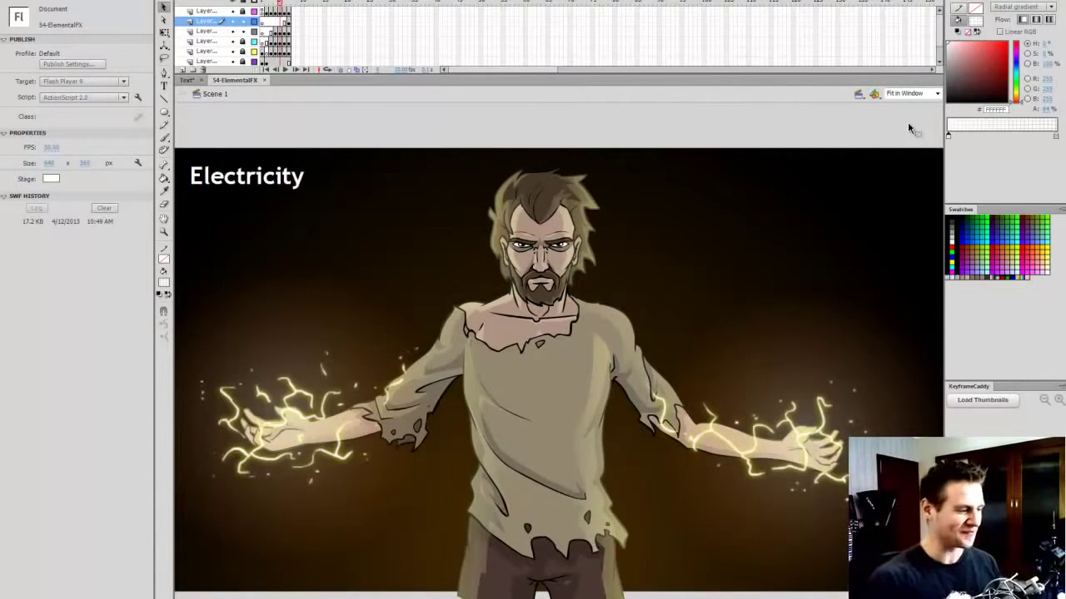
{"action": "key", "text": "period"}
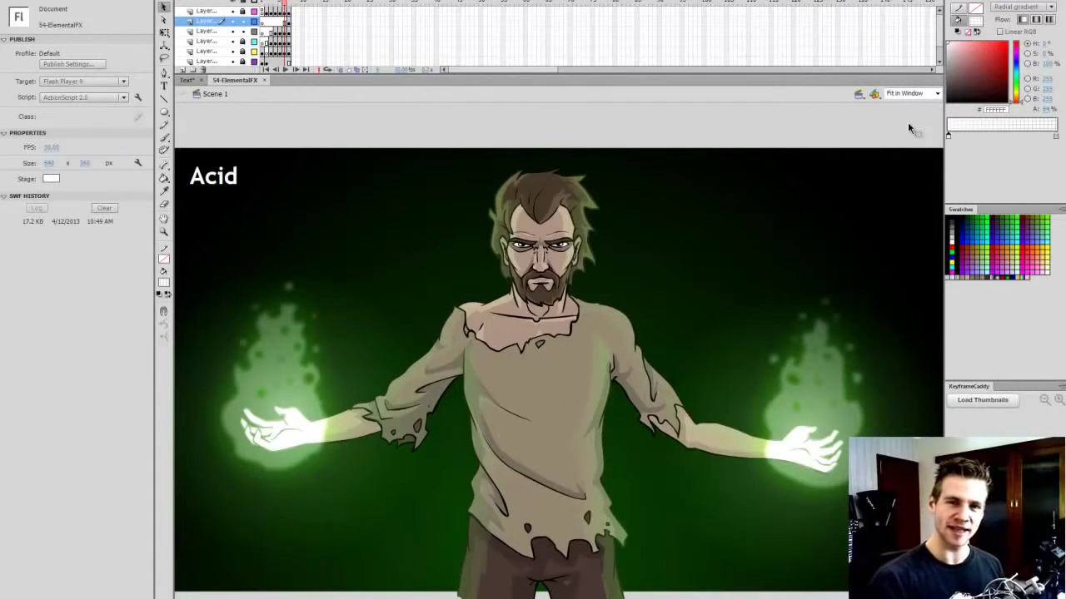
{"action": "key", "text": "period"}
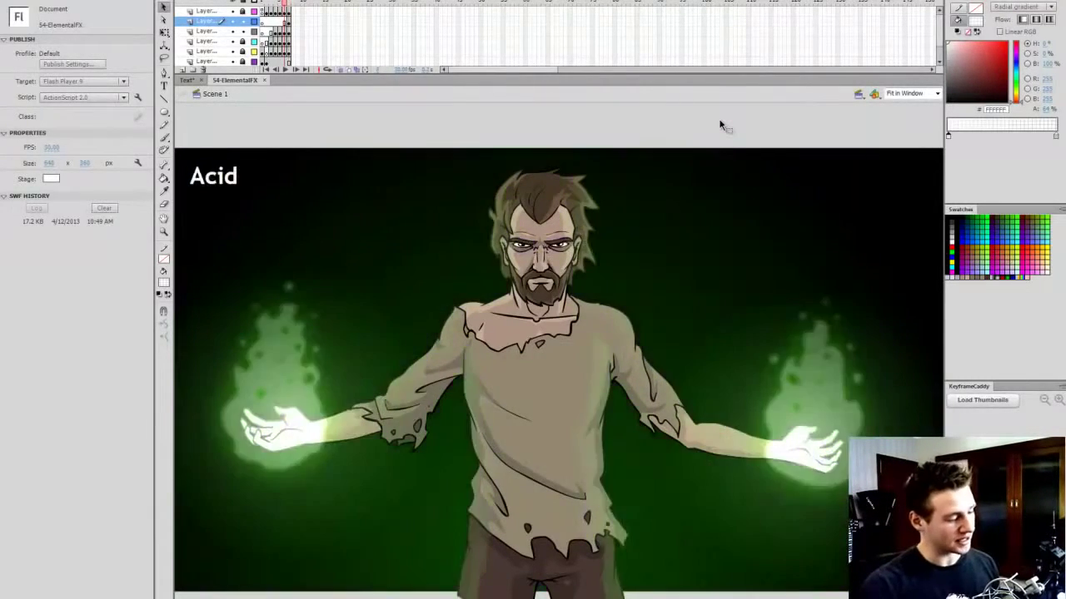
{"action": "key", "text": "."}
{"action": "key", "text": "."}
{"action": "key", "text": "."}
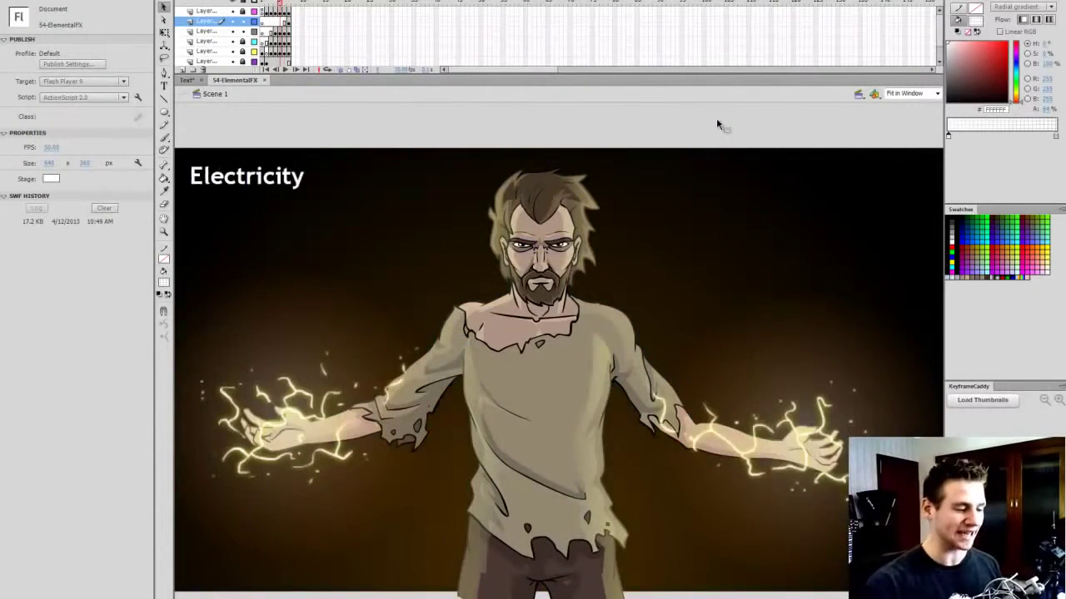
{"action": "key", "text": "period"}
{"action": "key", "text": "period"}
{"action": "key", "text": "period"}
{"action": "key", "text": "period"}
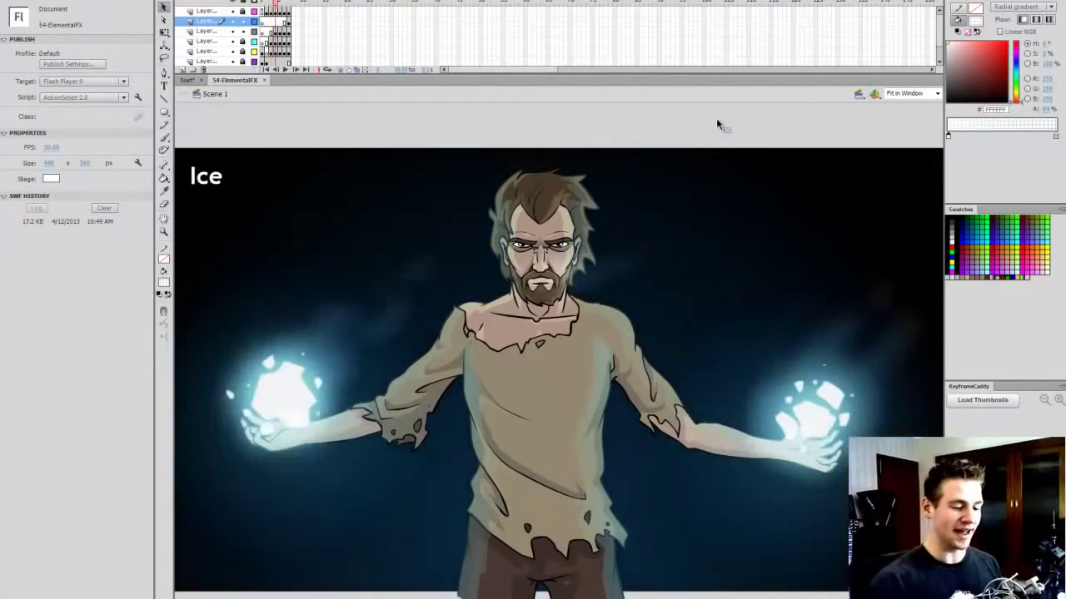